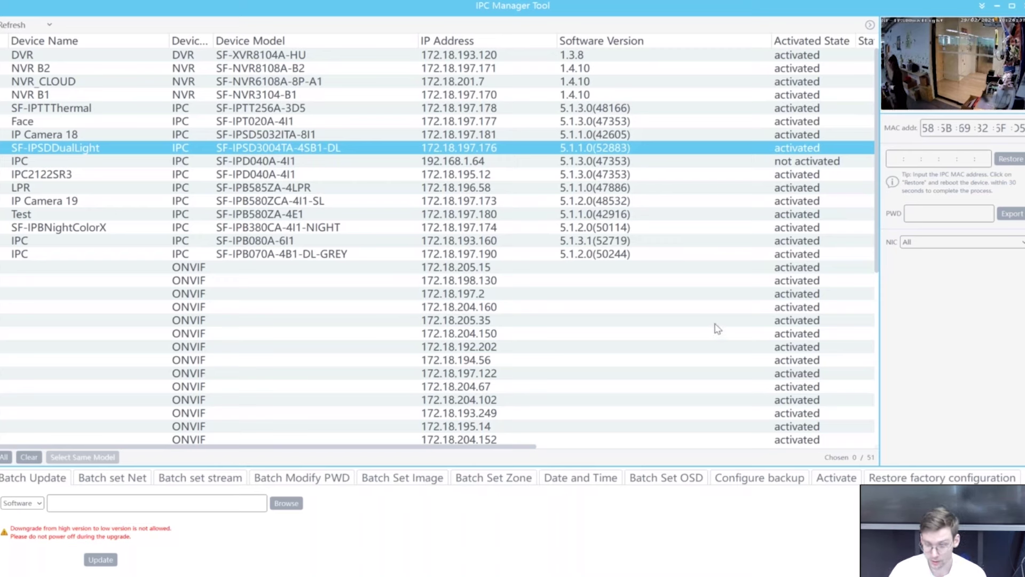
Step: Select the camera at 172.18.197.190 and tick its checkbox so Chosen shows 1/51
{"action": "left_click", "coordinate": [302, 254]}
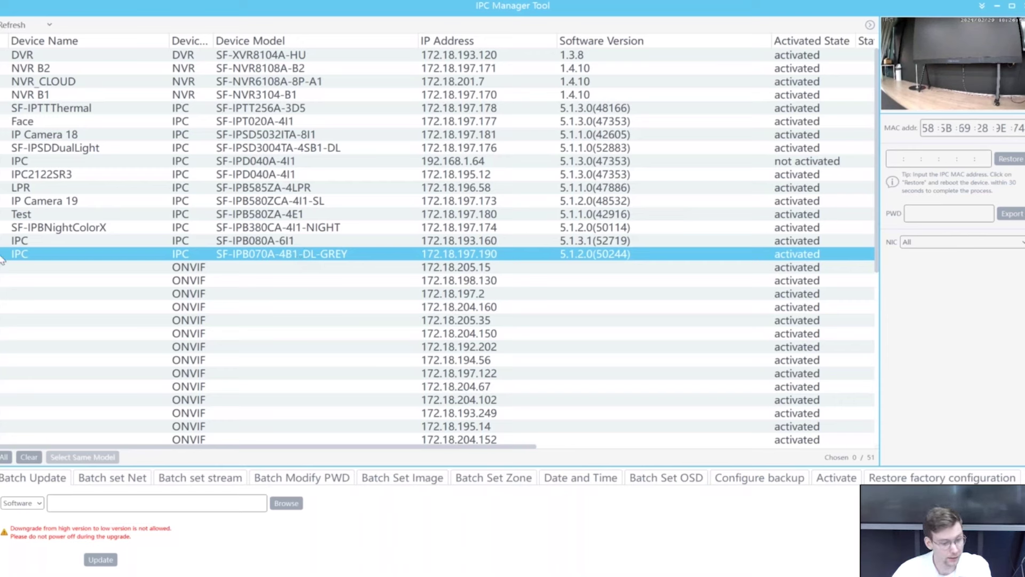
{"action": "left_click", "coordinate": [2, 259]}
{"action": "left_click", "coordinate": [3, 259]}
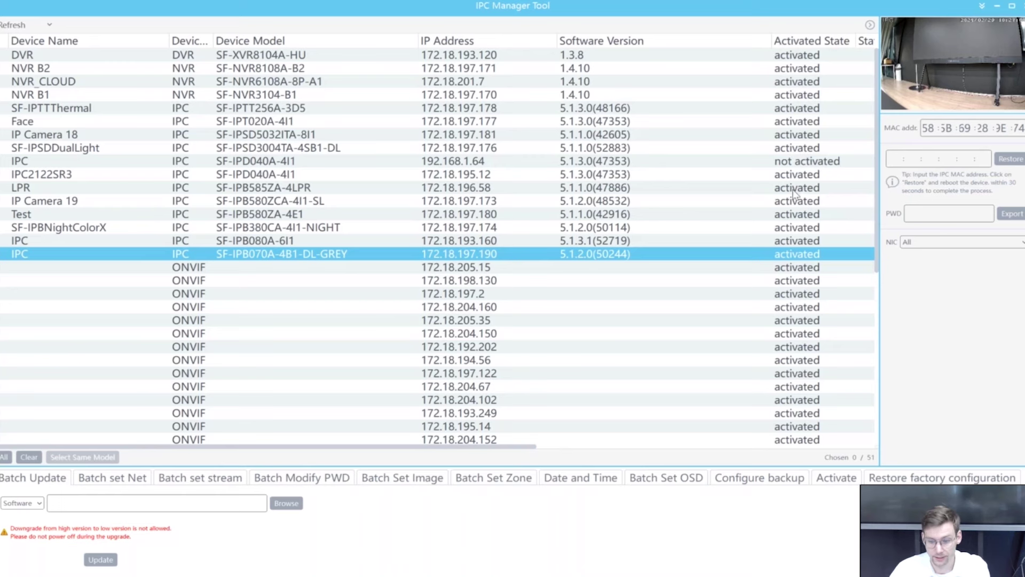
{"action": "left_click", "coordinate": [795, 163]}
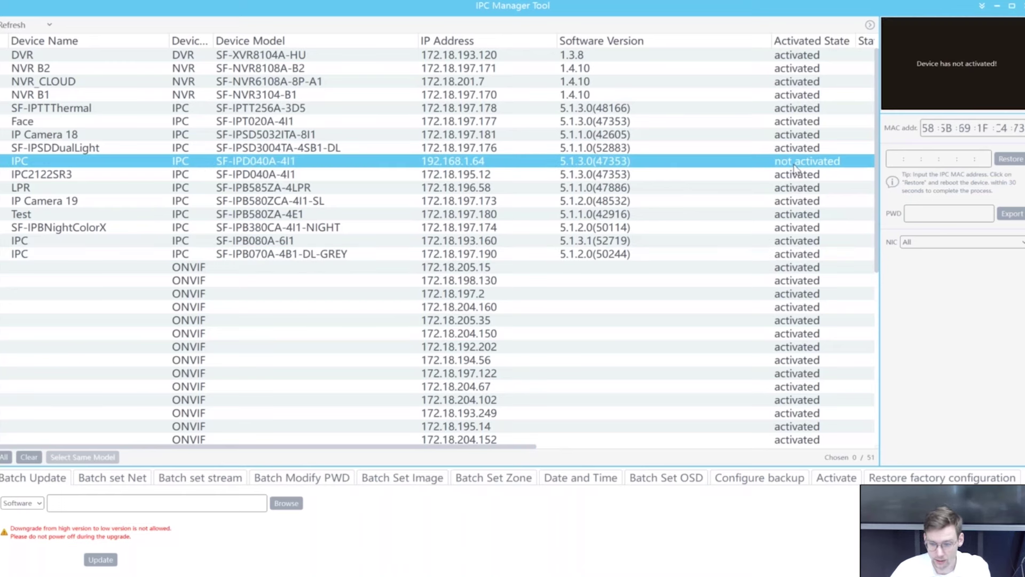
{"action": "left_click", "coordinate": [655, 254]}
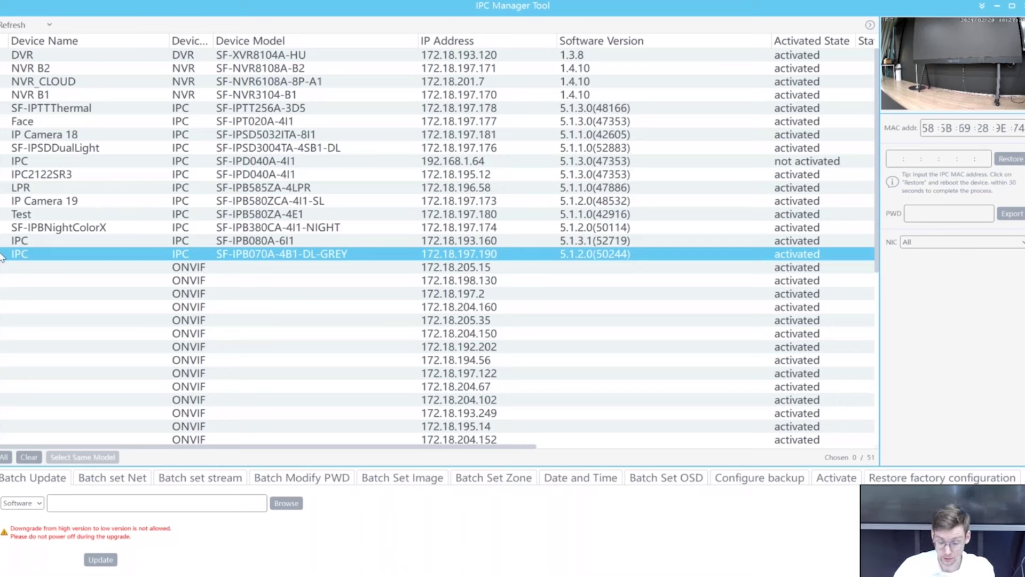
{"action": "left_click", "coordinate": [1, 256]}
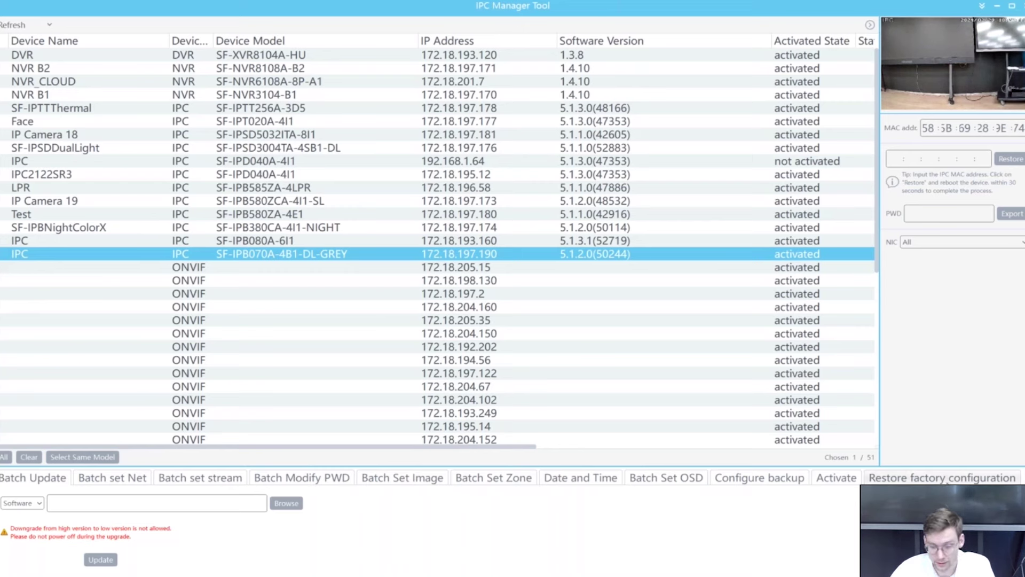
Step: Restore factory configuration on the chosen camera with 'I don't remember the password' ticked
{"action": "left_click", "coordinate": [944, 478]}
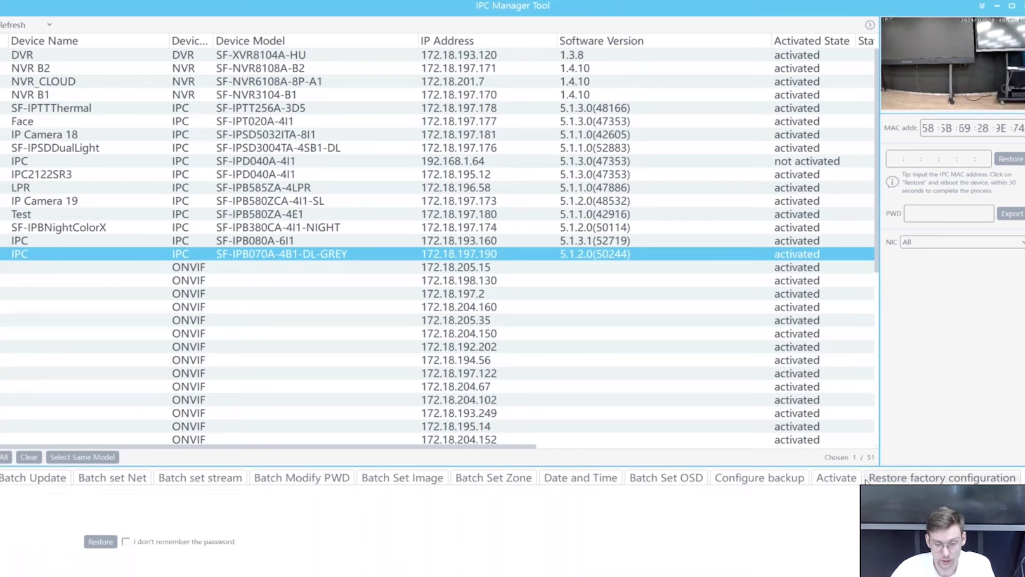
{"action": "left_click", "coordinate": [145, 543]}
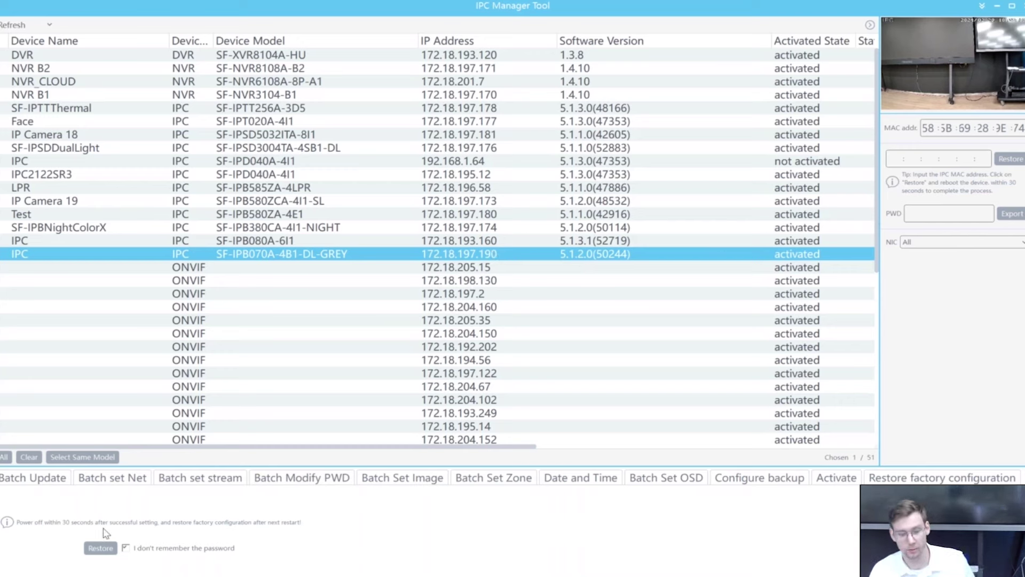
{"action": "left_click", "coordinate": [111, 553]}
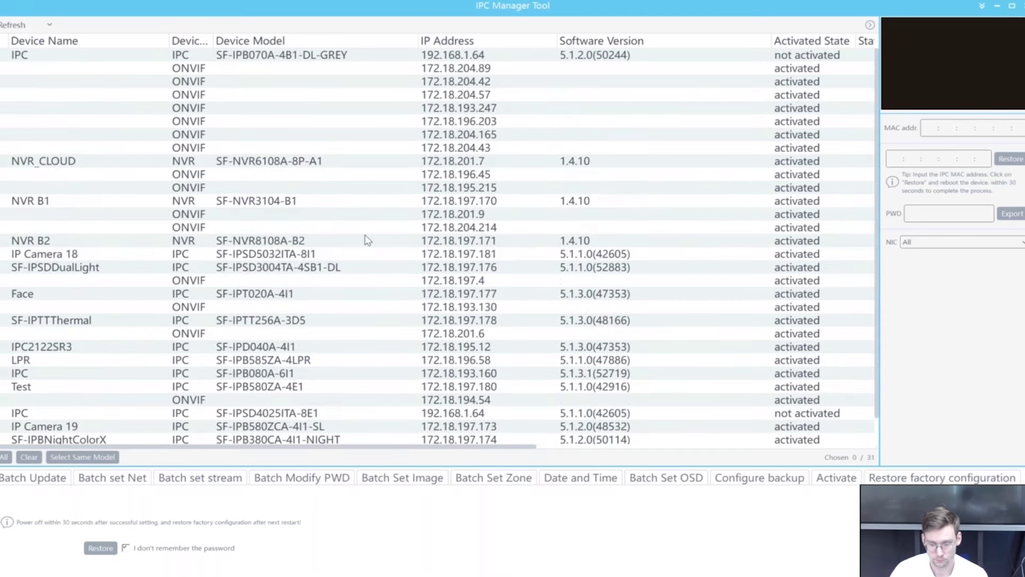
Step: Leave auto-refresh Disabled, sort by Device Model and select the camera at 192.168.1.64
{"action": "left_click", "coordinate": [49, 25]}
{"action": "left_click", "coordinate": [97, 29]}
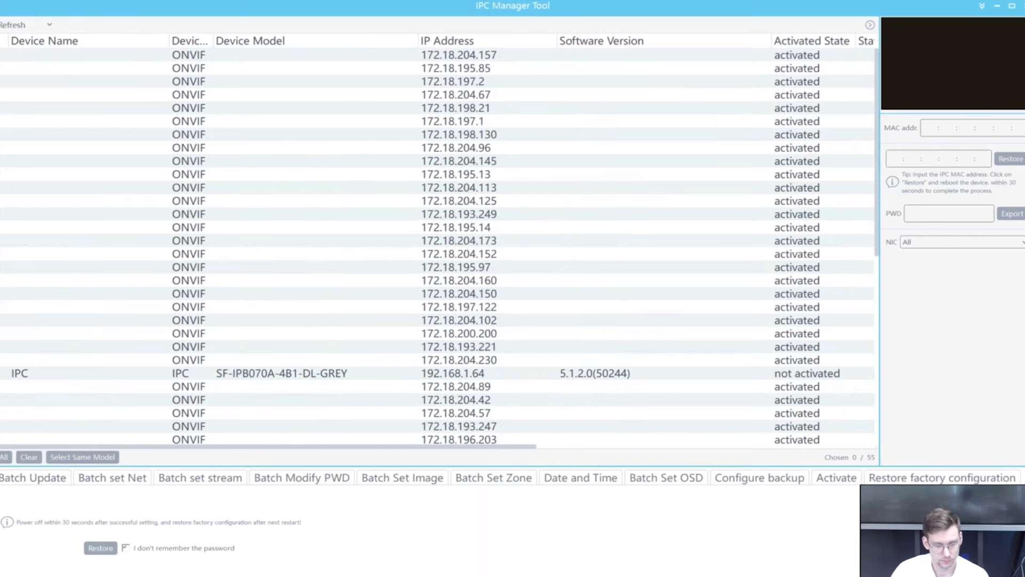
{"action": "left_click", "coordinate": [262, 43]}
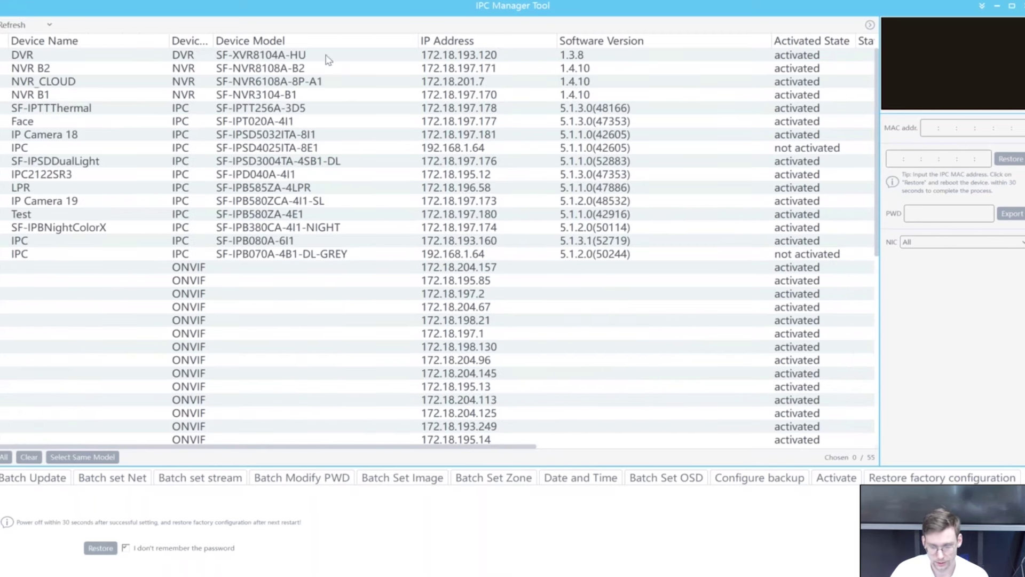
{"action": "left_click", "coordinate": [278, 255]}
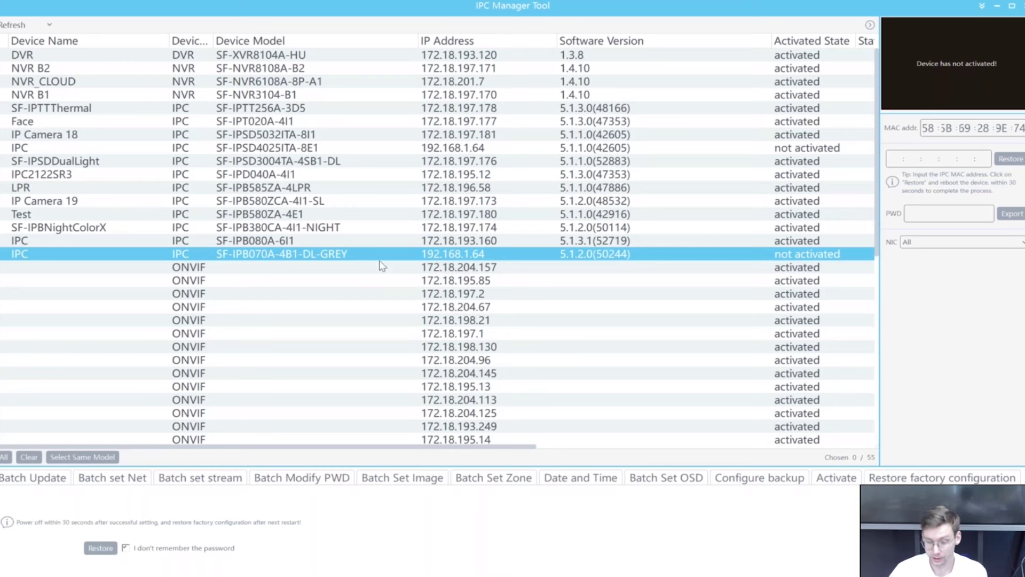
Step: Activate the 192.168.1.64 camera with a new confirmed password and ONVIF account, then refresh the list
{"action": "left_click", "coordinate": [2, 255]}
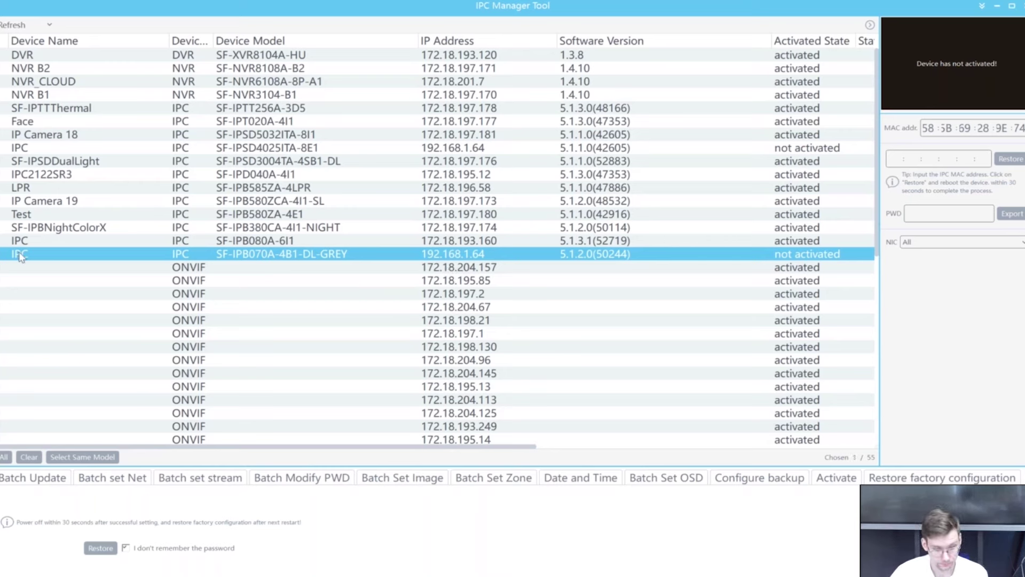
{"action": "left_click", "coordinate": [853, 480]}
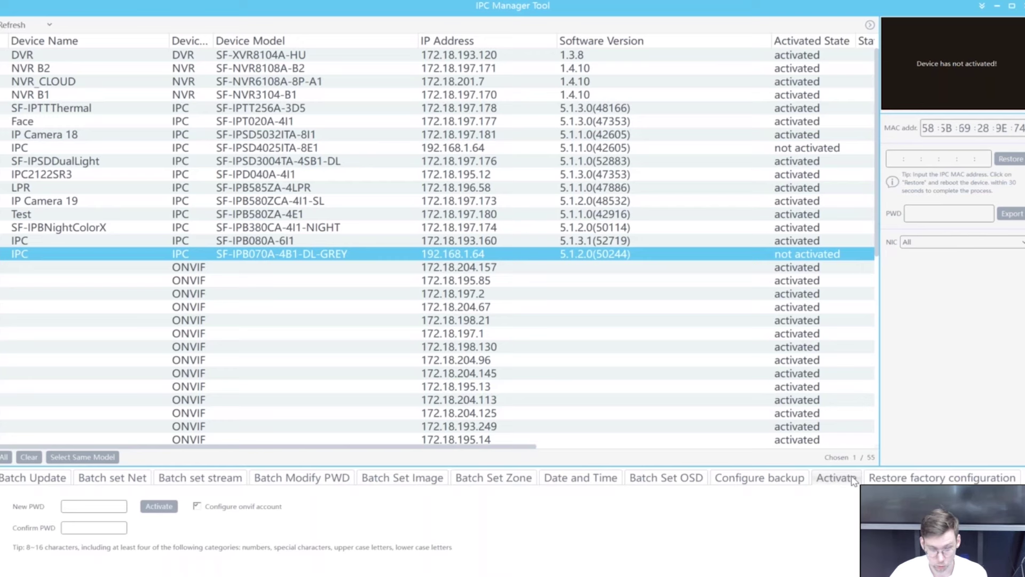
{"action": "left_click", "coordinate": [95, 502]}
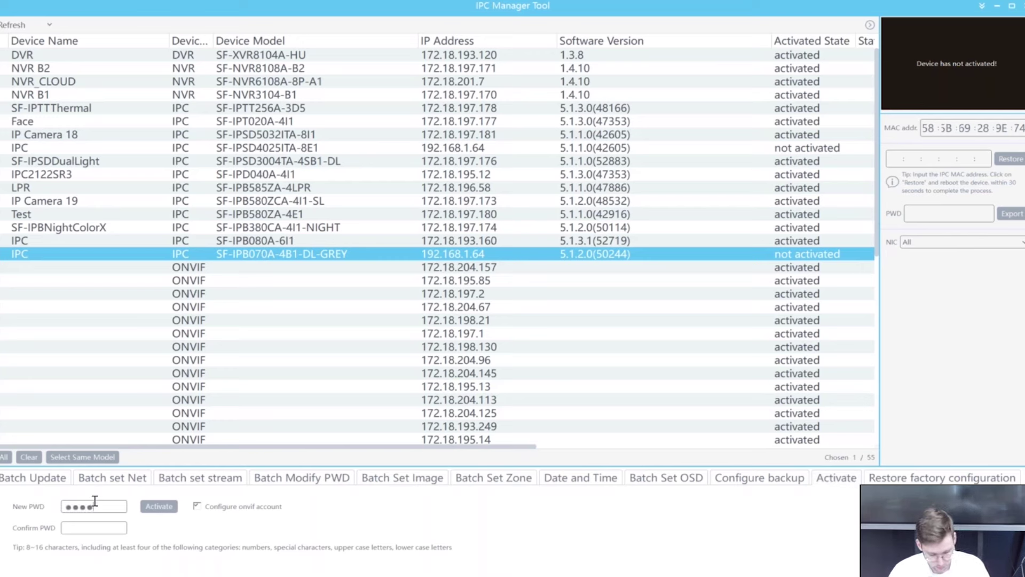
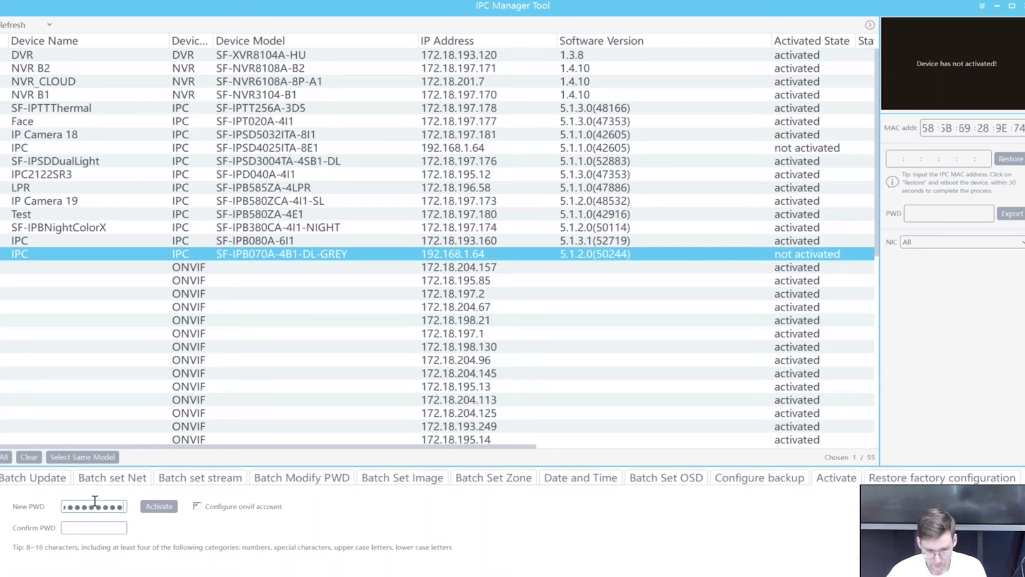
{"action": "left_click", "coordinate": [73, 528]}
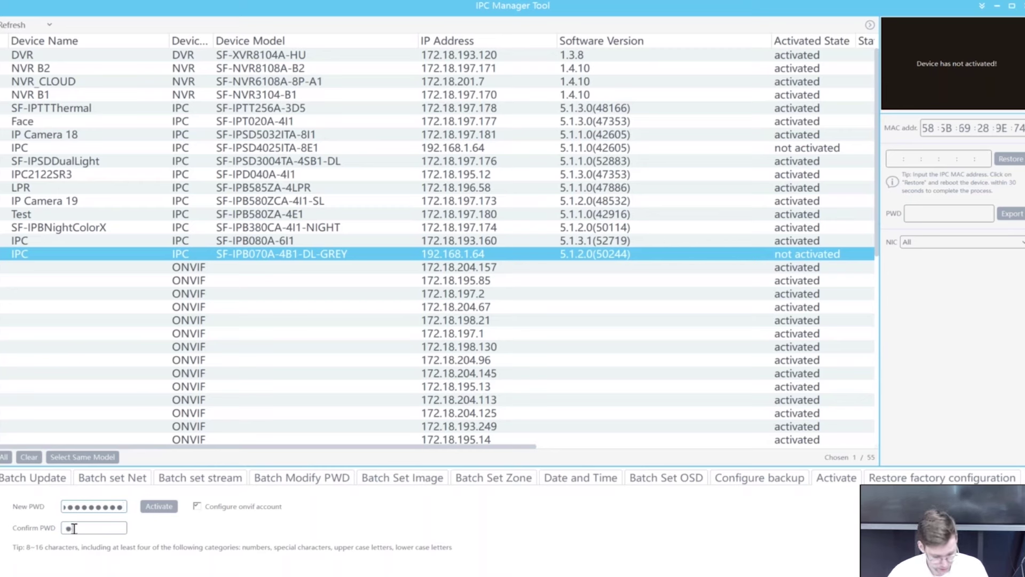
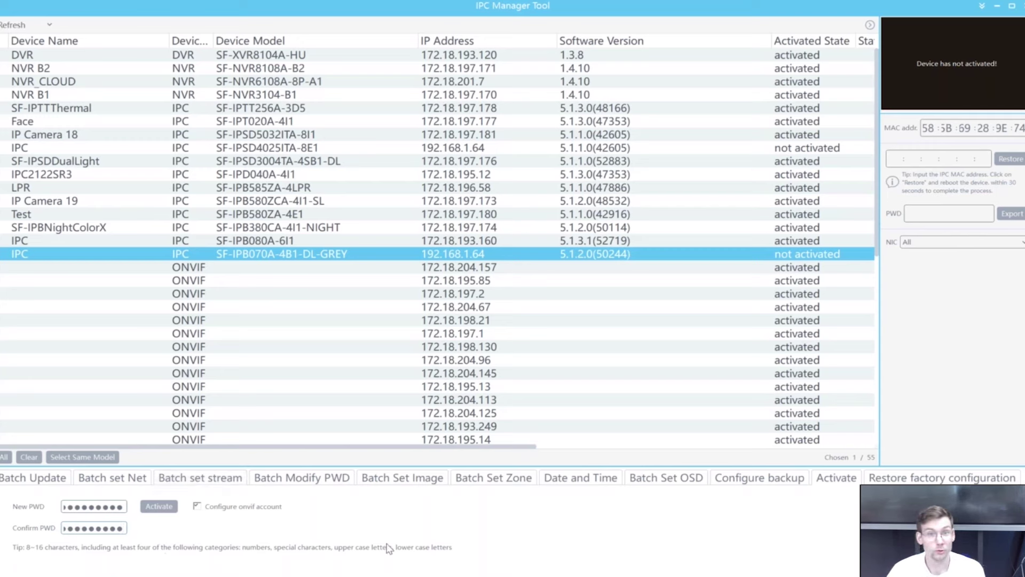
{"action": "left_click", "coordinate": [196, 505]}
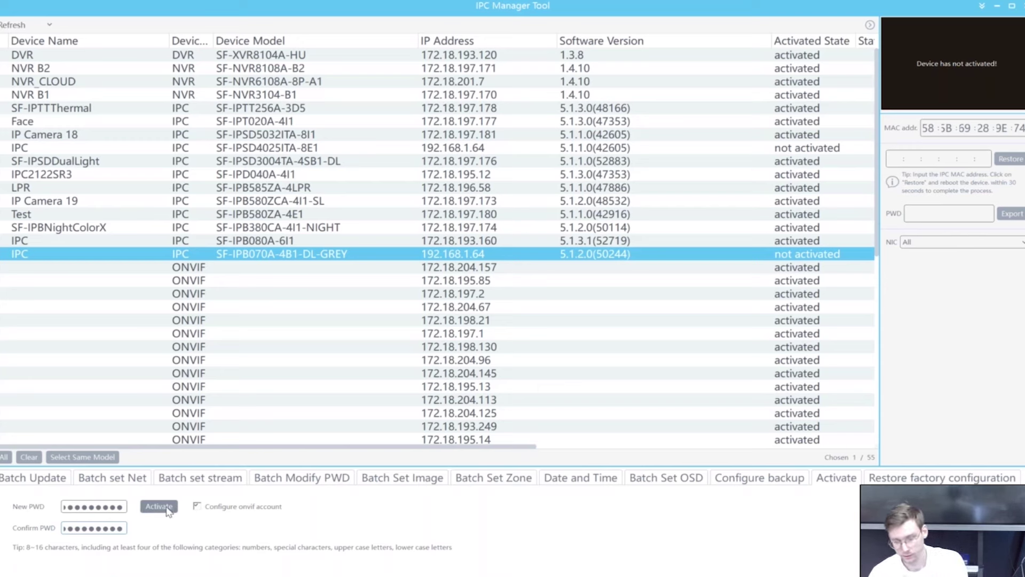
{"action": "left_click", "coordinate": [160, 506]}
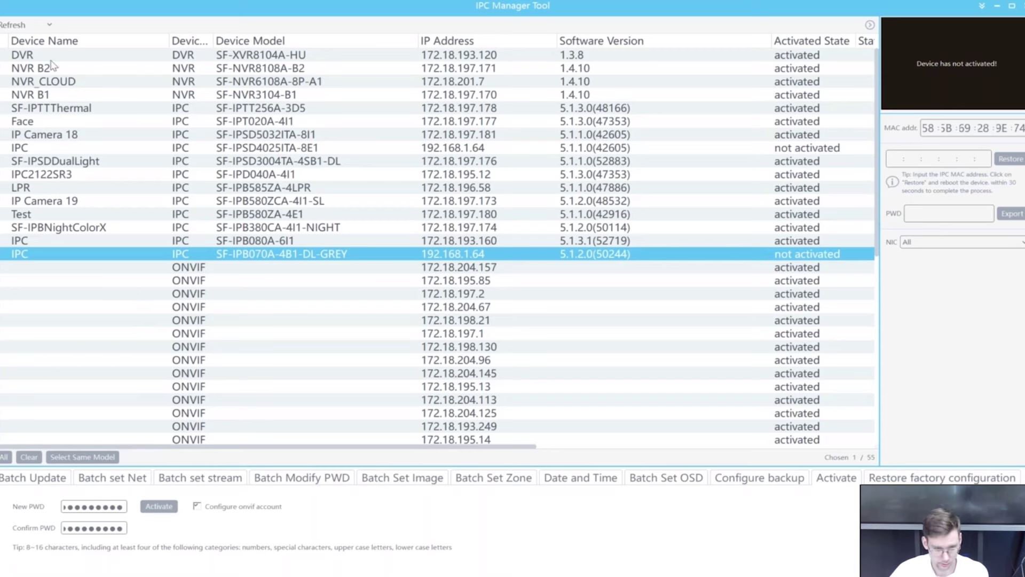
{"action": "left_click", "coordinate": [19, 25]}
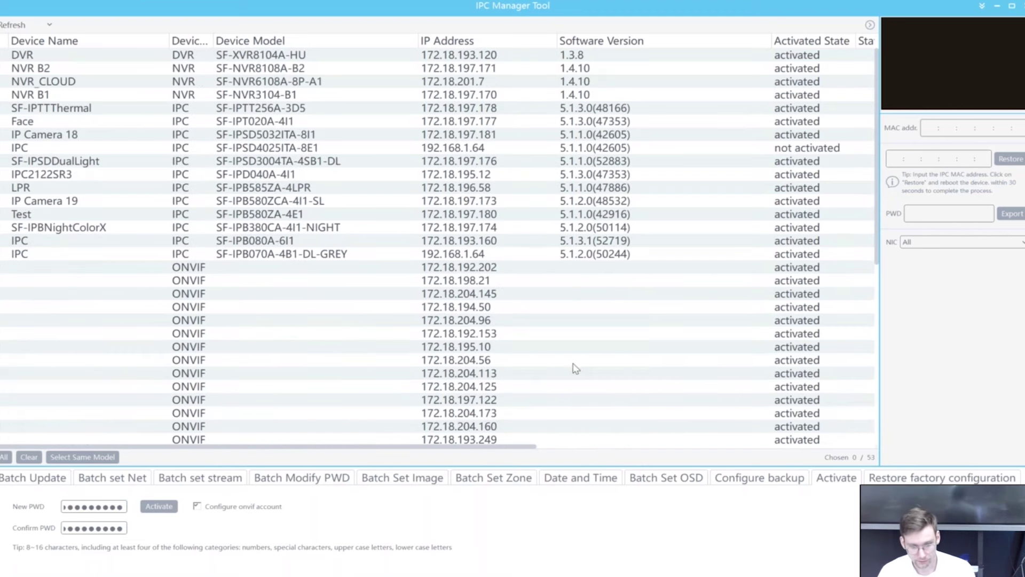
{"action": "left_click", "coordinate": [301, 255]}
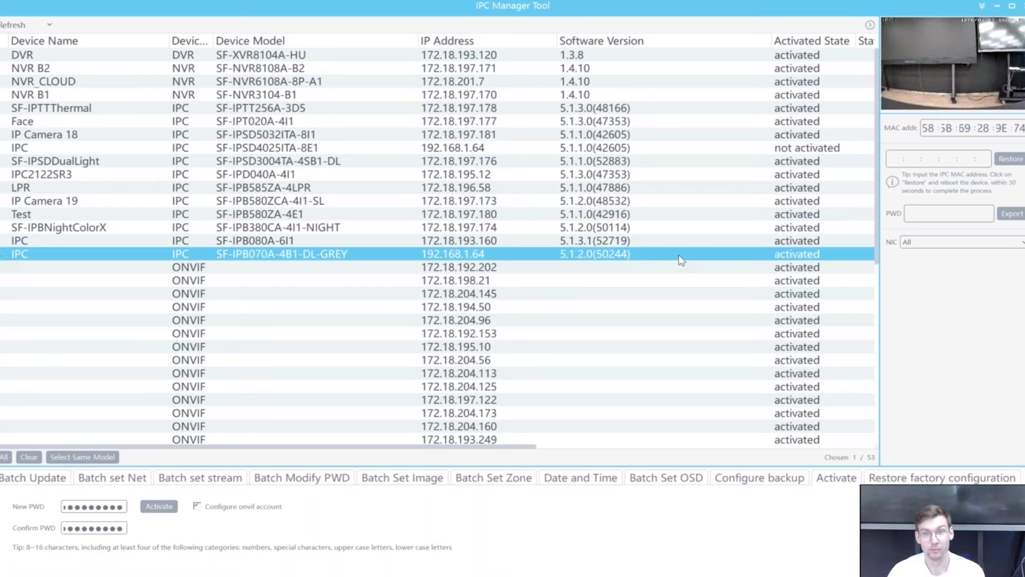
Step: Set start IP 172.18.37.30, mask 255.255.240.0 and gateway 172.18.32.1, then apply with Batch Set
{"action": "left_click", "coordinate": [131, 482]}
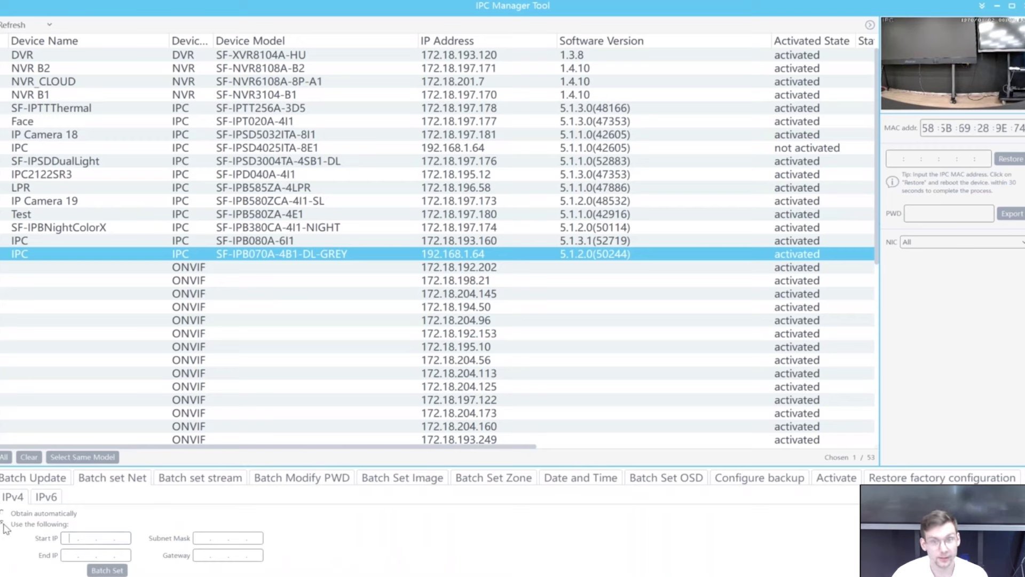
{"action": "left_click", "coordinate": [73, 538]}
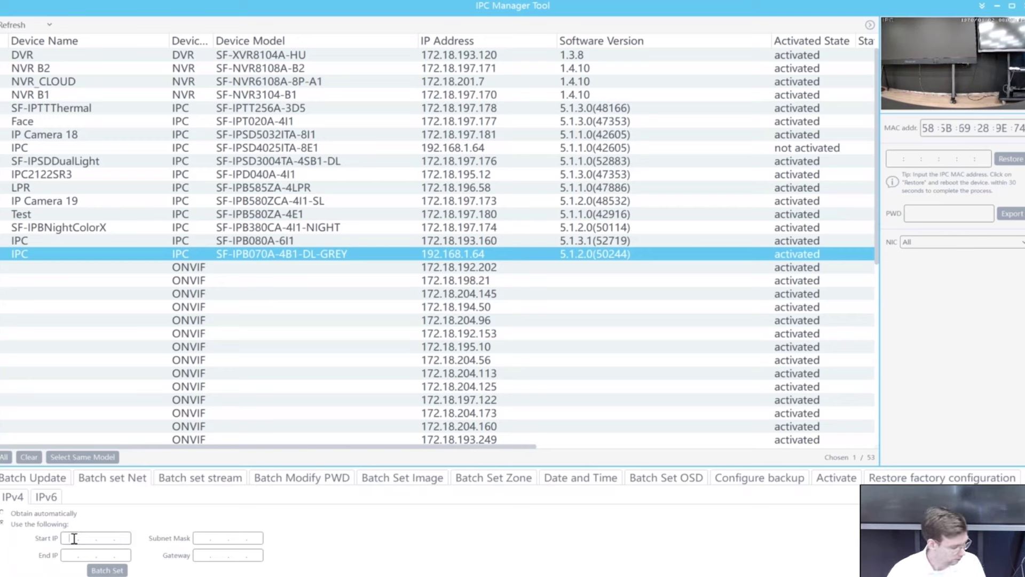
{"action": "type", "text": "17..."}
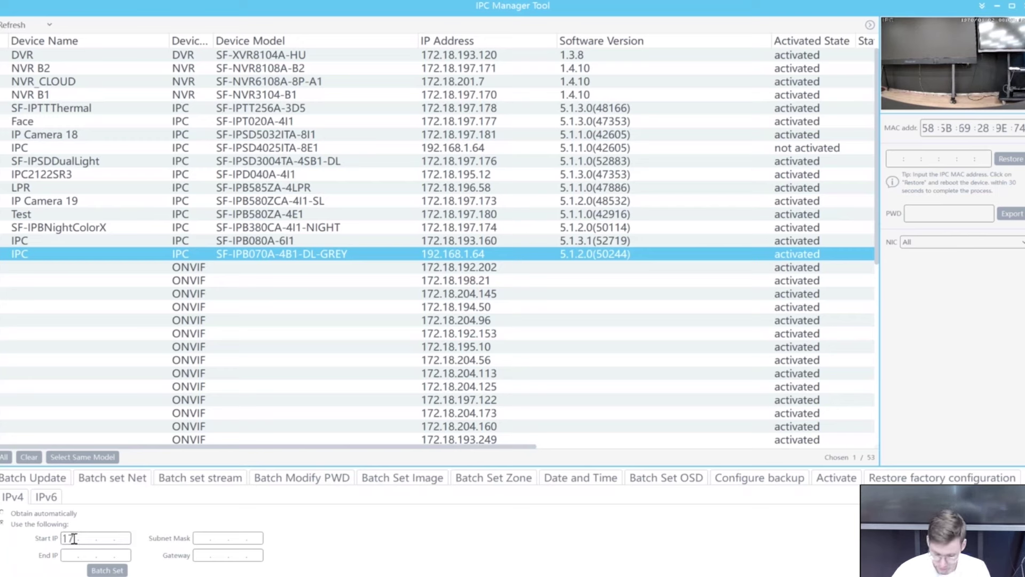
{"action": "type", "text": "218"}
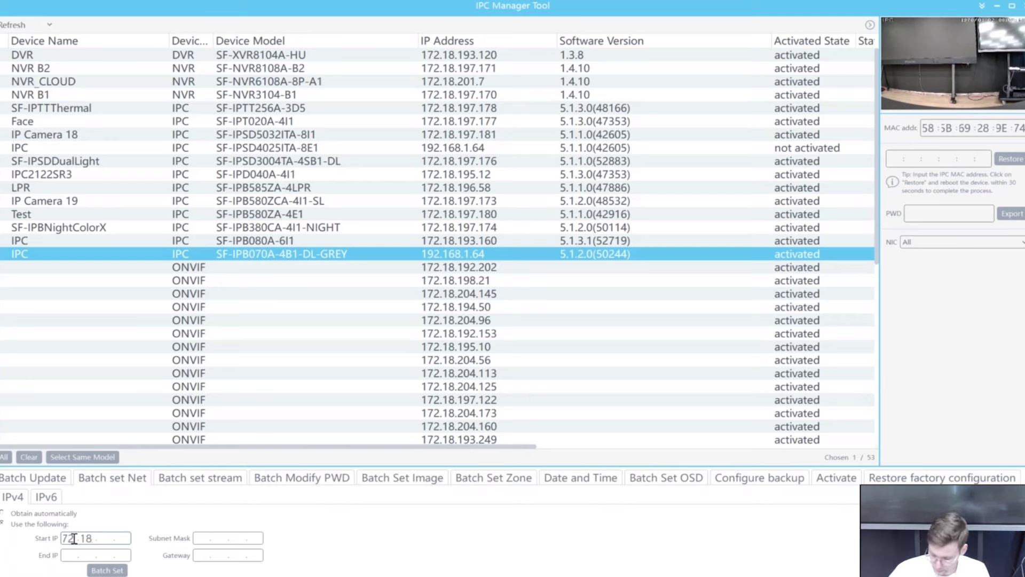
{"action": "type", "text": "19730"}
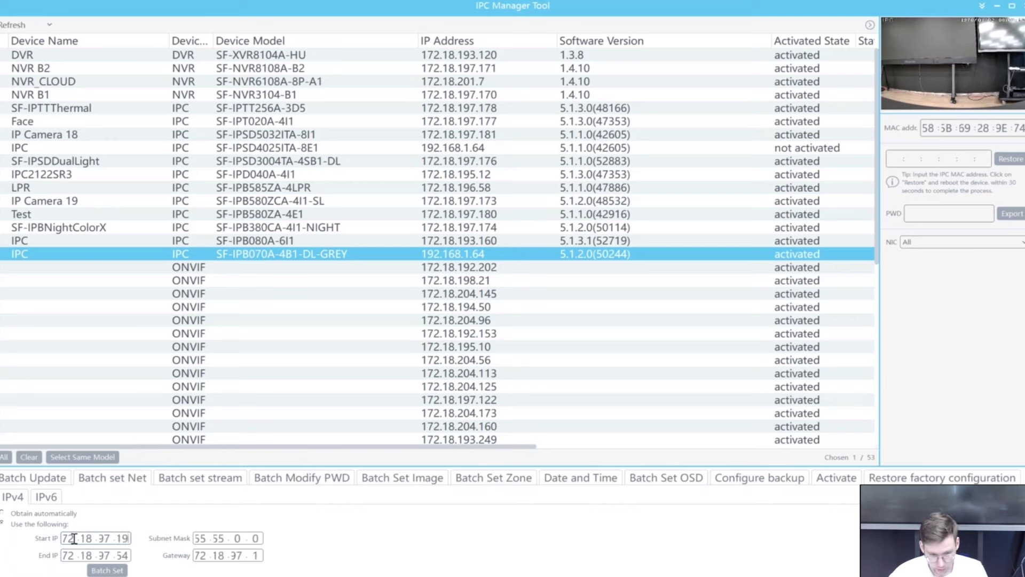
{"action": "left_click", "coordinate": [241, 537]}
{"action": "key", "text": "BackSpace"}
{"action": "type", "text": "2"}
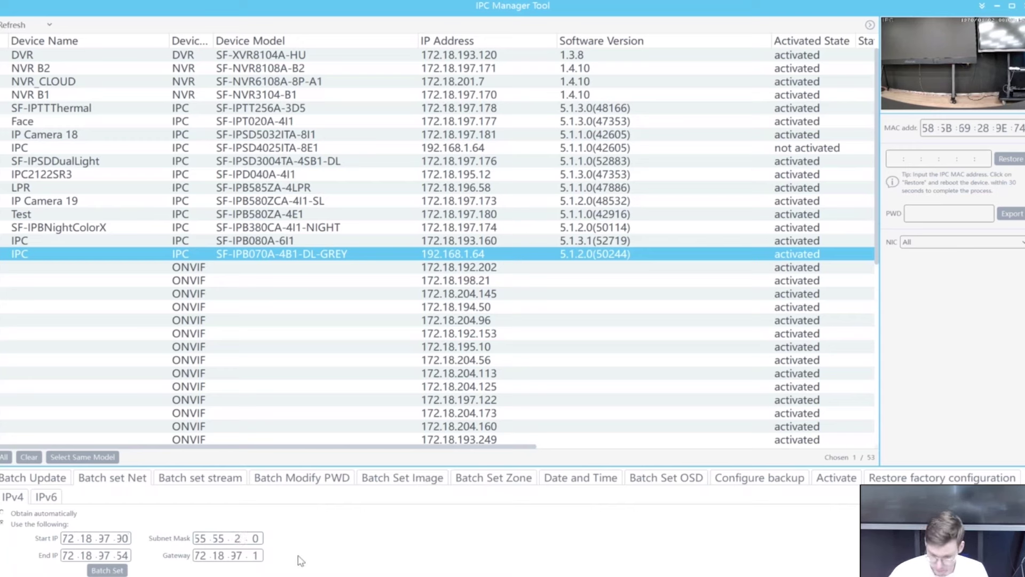
{"action": "key", "text": "BackSpace"}
{"action": "type", "text": "40."}
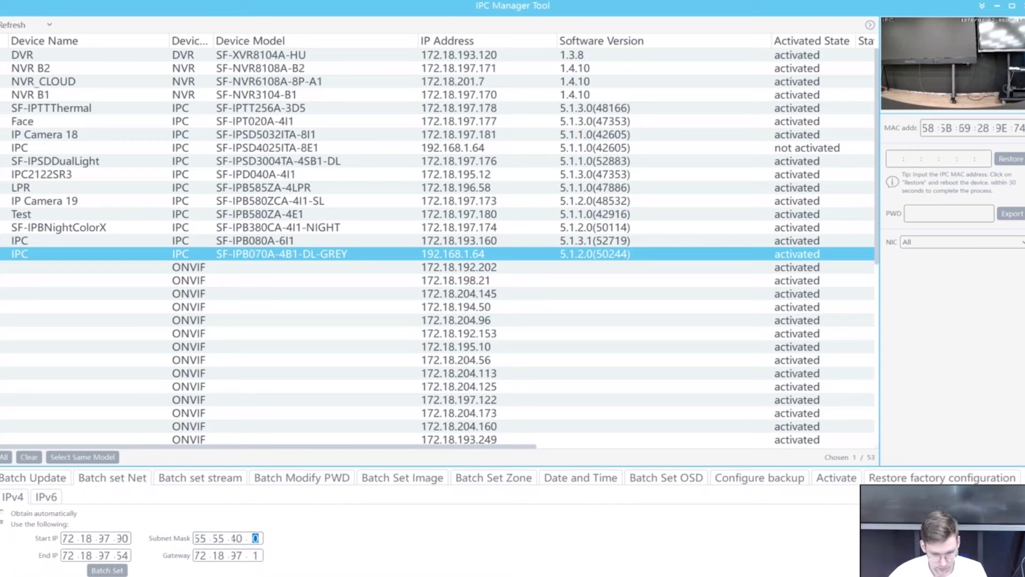
{"action": "left_click", "coordinate": [237, 556]}
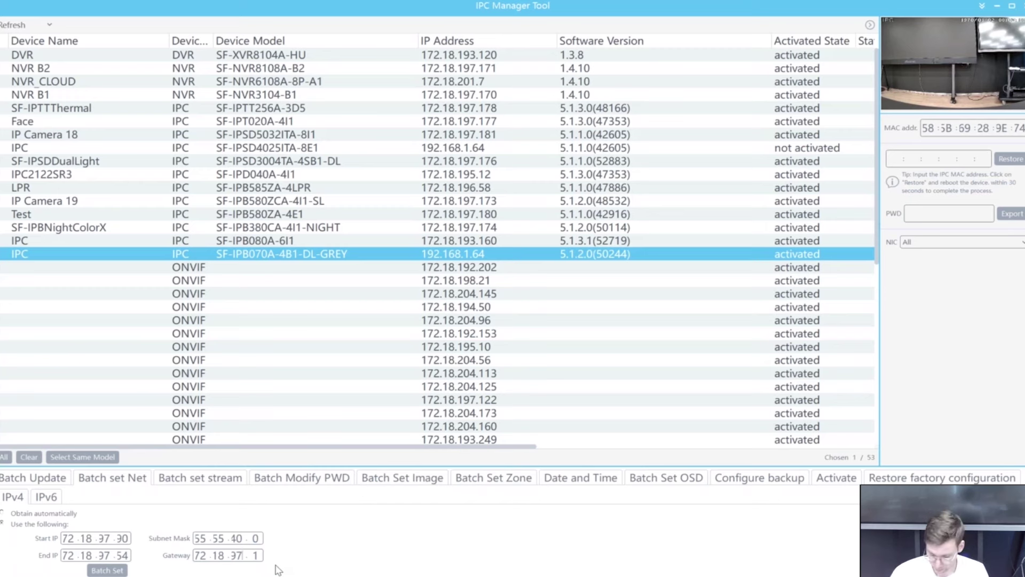
{"action": "type", "text": "18 .92"}
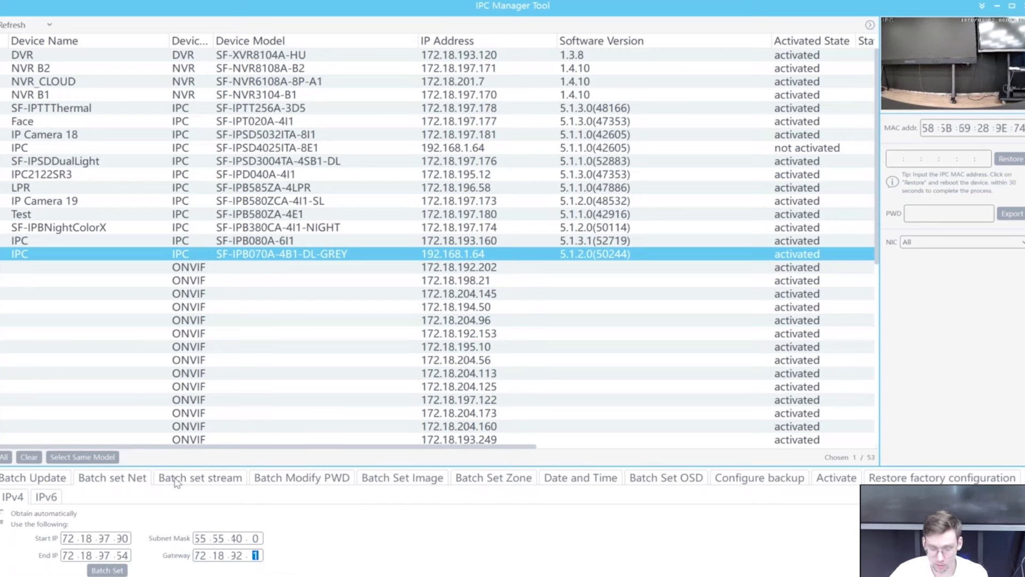
{"action": "left_click", "coordinate": [108, 570]}
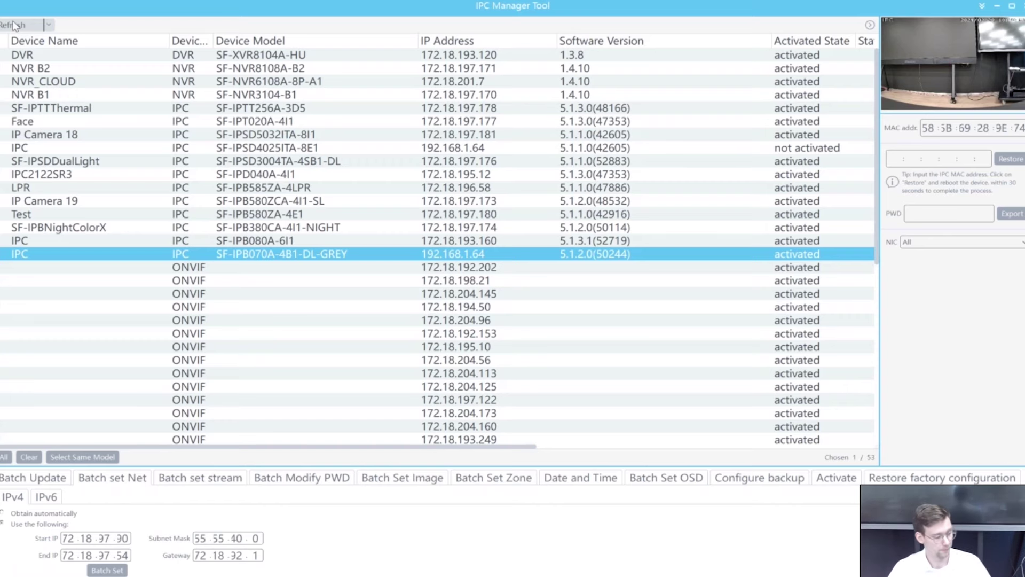
Step: Refresh, reverse-sort by Device Model, and select the reset camera and IP Camera 18
{"action": "left_click", "coordinate": [24, 24]}
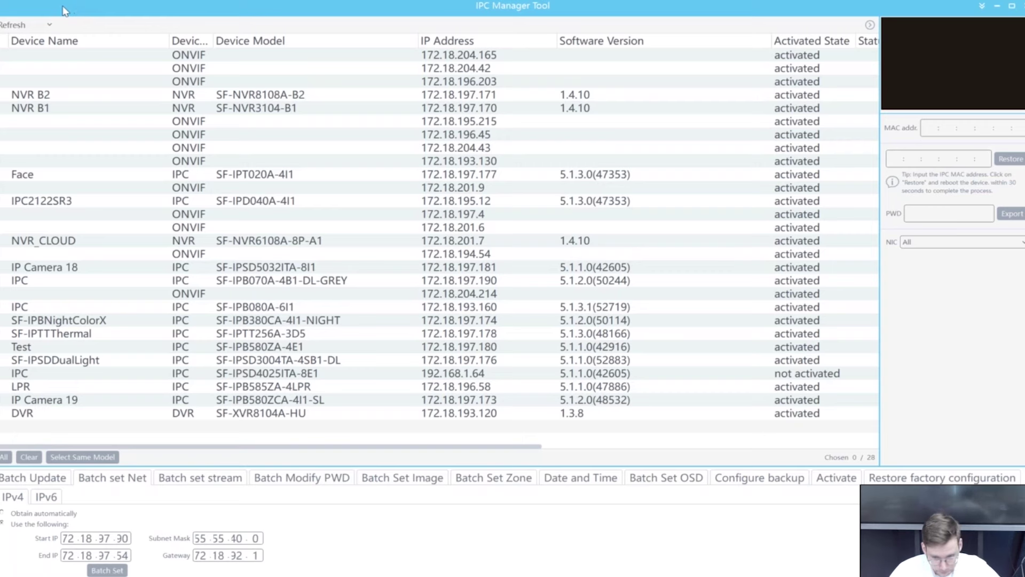
{"action": "left_click", "coordinate": [247, 42]}
{"action": "left_click", "coordinate": [280, 42]}
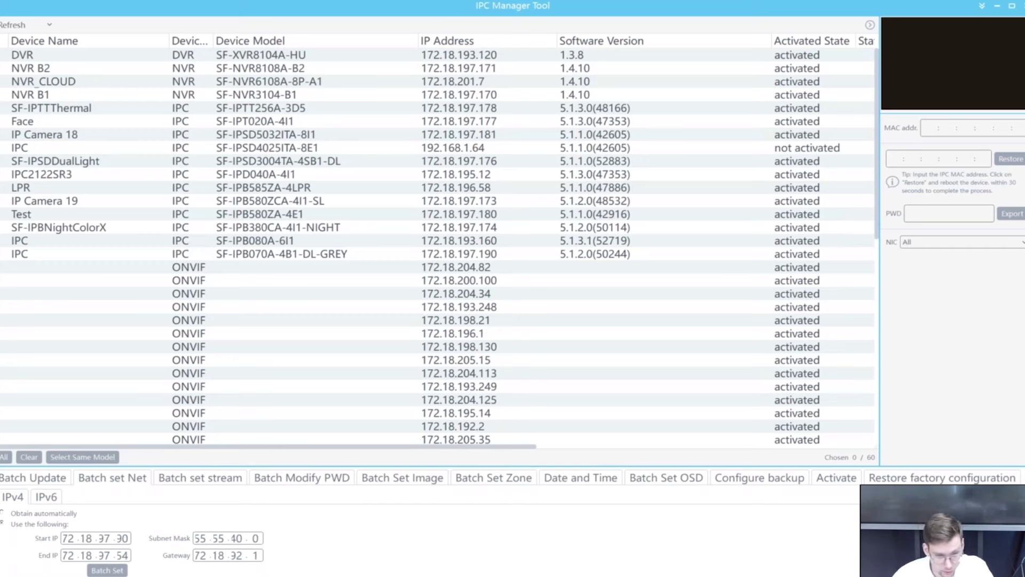
{"action": "left_click", "coordinate": [299, 255]}
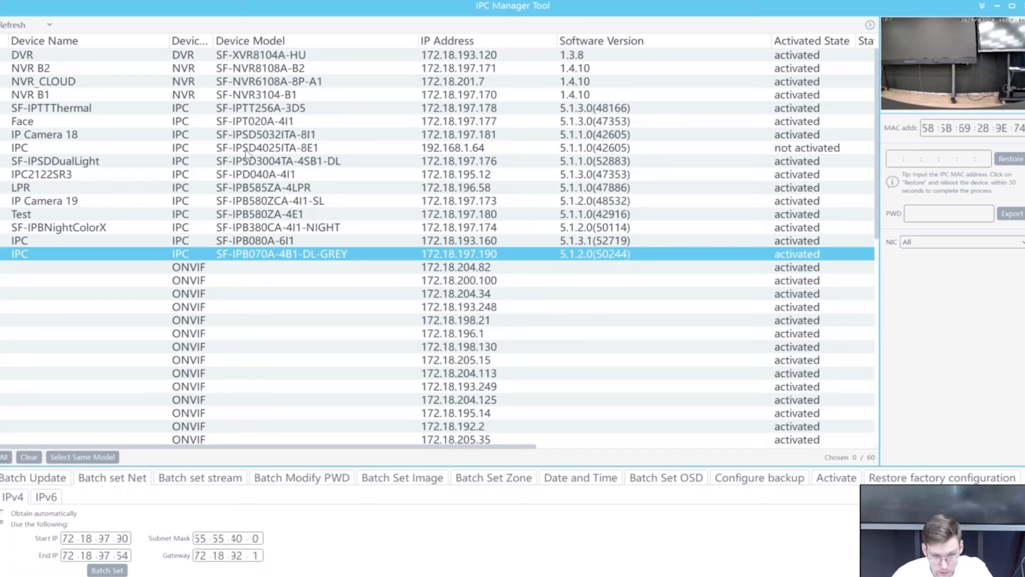
{"action": "left_click", "coordinate": [247, 150]}
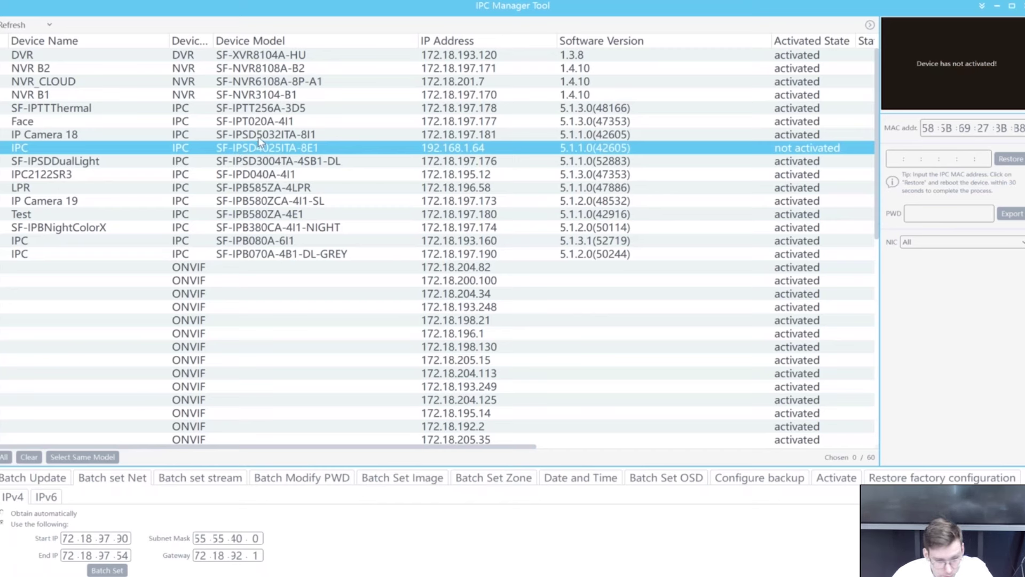
{"action": "left_click", "coordinate": [281, 134]}
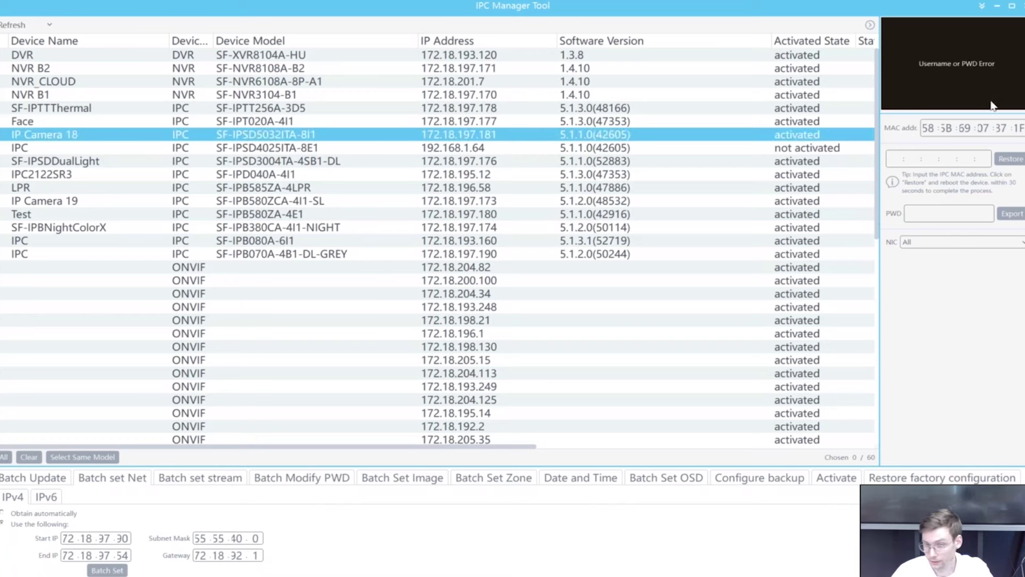
Step: Open Modify Username/Password and select the stored password for replacement
{"action": "left_click", "coordinate": [982, 6]}
{"action": "left_click", "coordinate": [988, 23]}
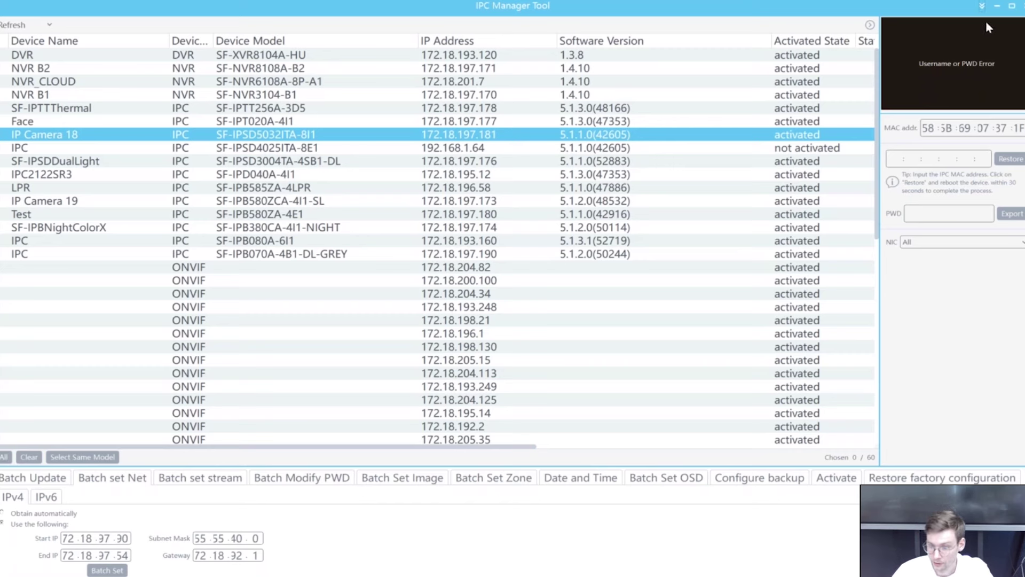
{"action": "double_click", "coordinate": [535, 279]}
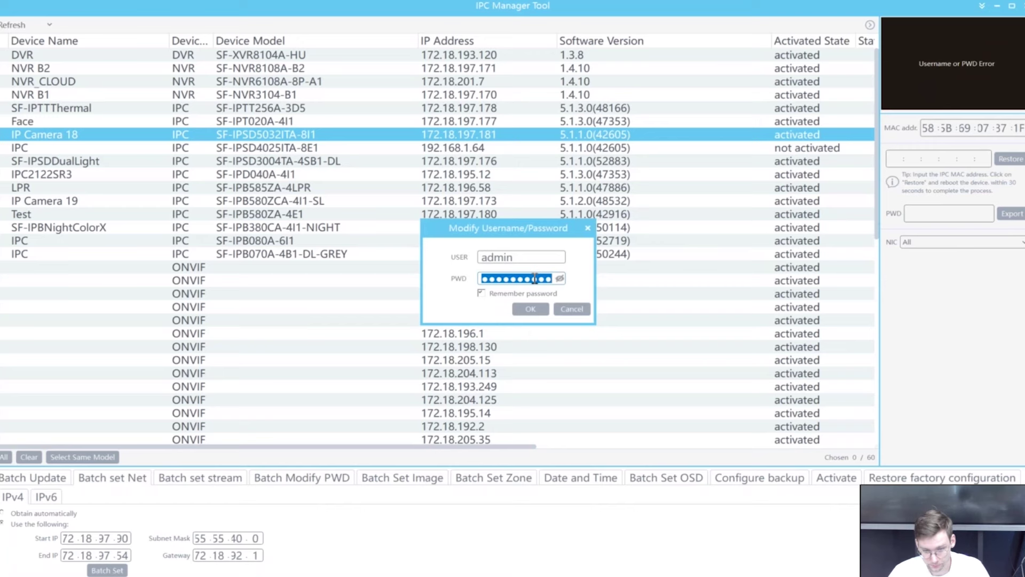
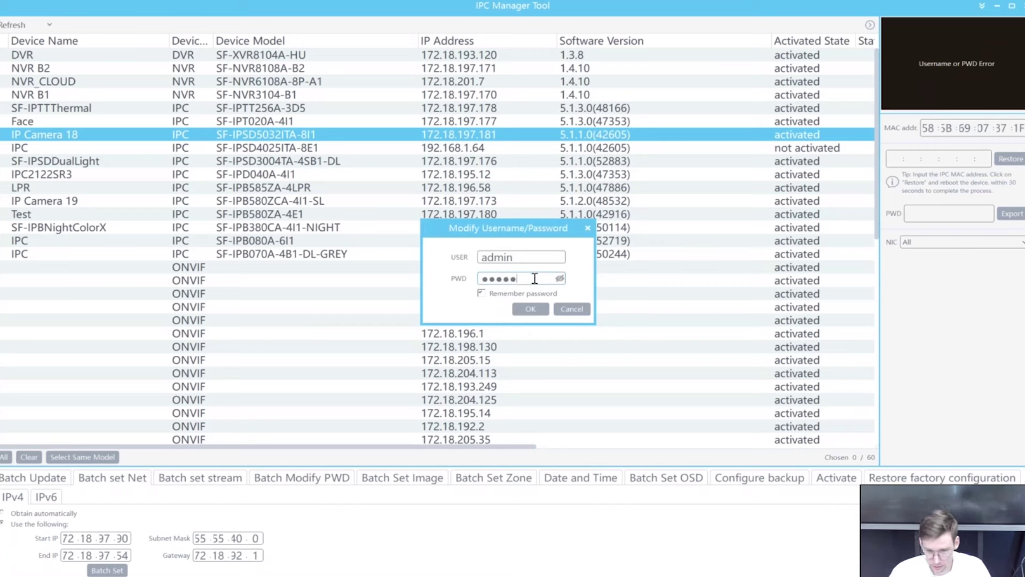
Step: Save a new stored admin password and select the SF-IPB070A-4B1-DL-GREY camera to preview
{"action": "left_click_drag", "start_coordinate": [559, 278], "coordinate": [560, 279]}
{"action": "left_click", "coordinate": [534, 307]}
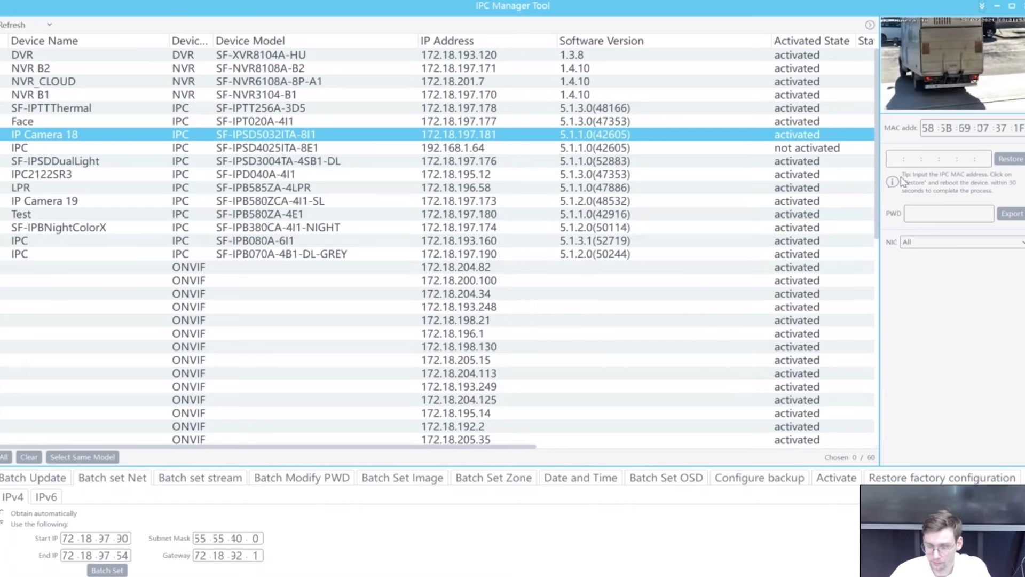
{"action": "left_click", "coordinate": [313, 257]}
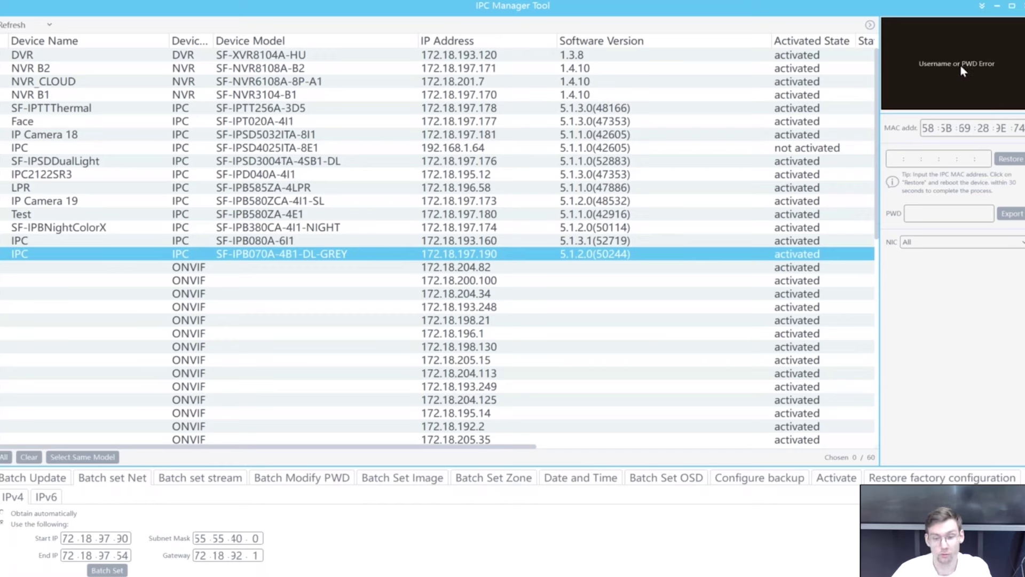
Step: Replace the stored password again in Modify Username/Password and close the dialog
{"action": "left_click", "coordinate": [984, 8]}
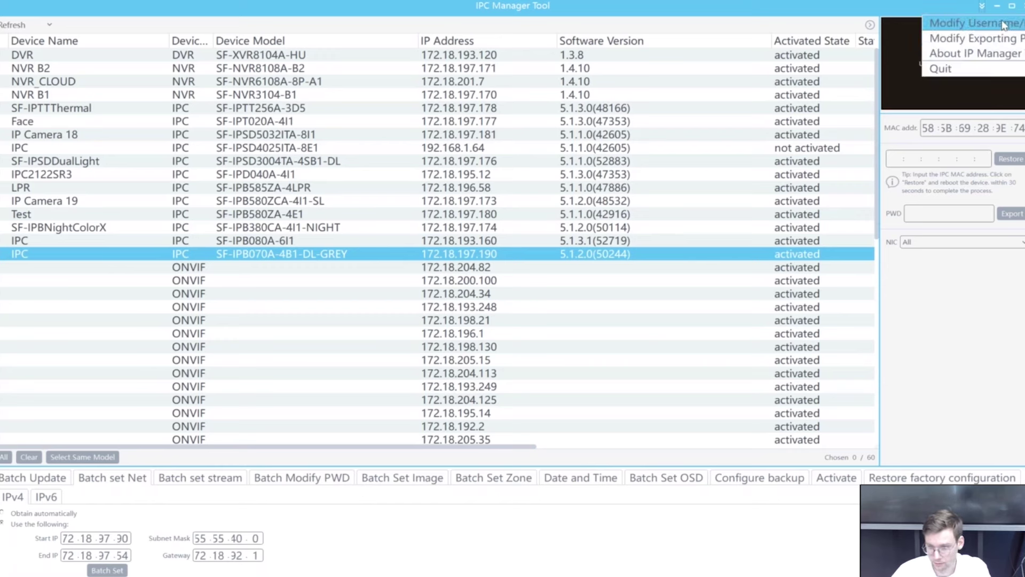
{"action": "left_click", "coordinate": [976, 23]}
{"action": "double_click", "coordinate": [546, 274]}
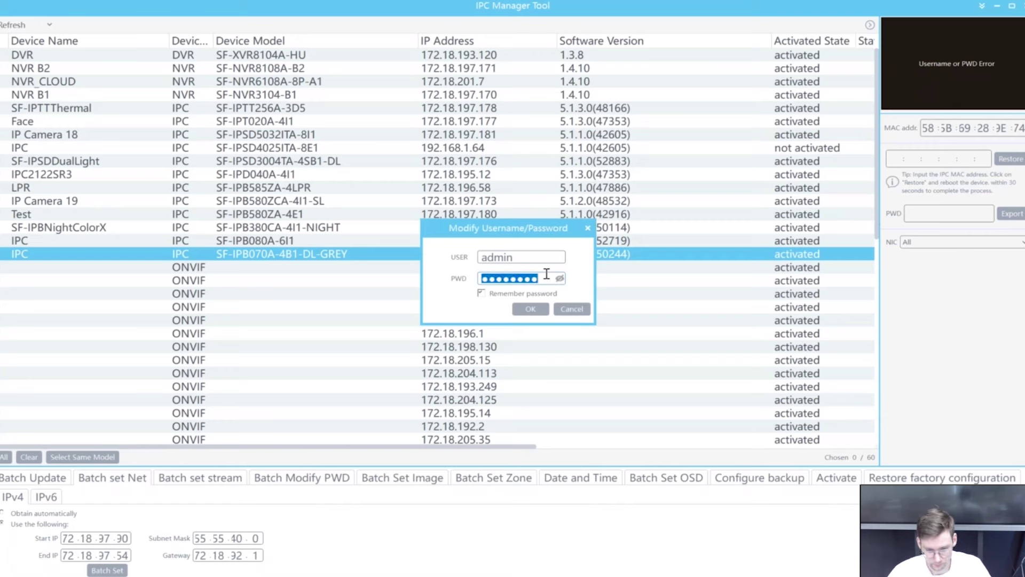
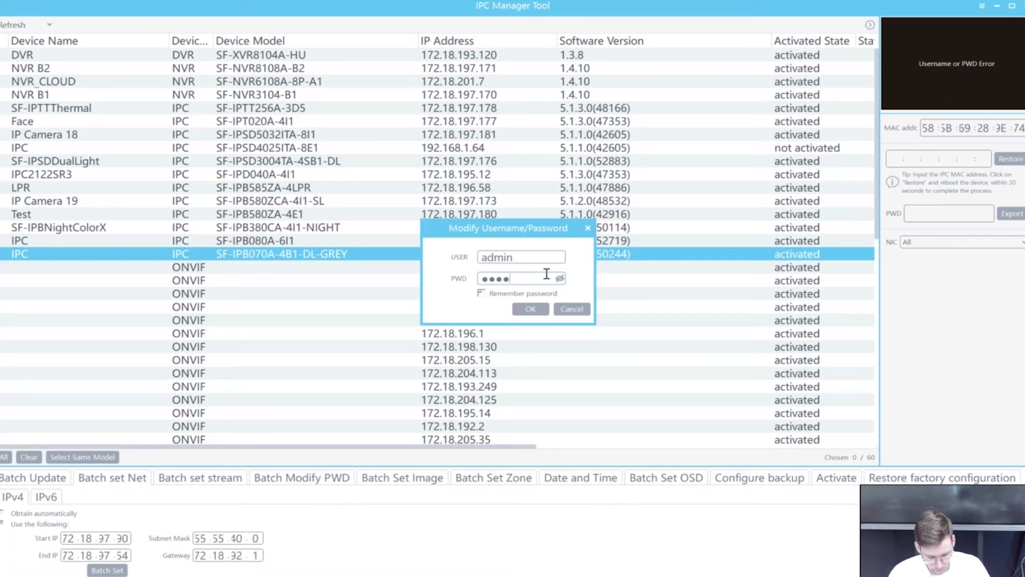
{"action": "key", "text": "Return"}
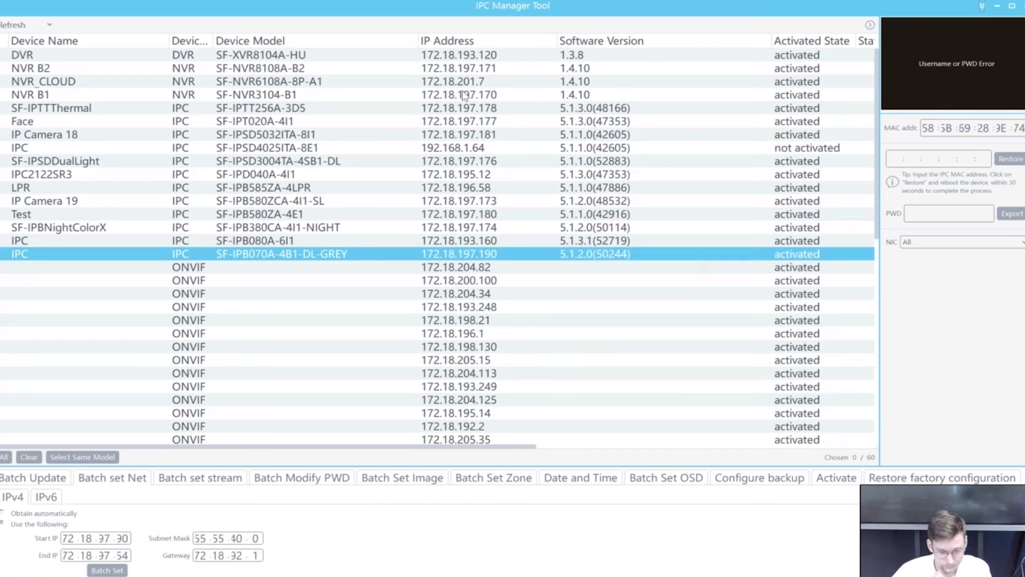
Step: Reopen Modify Username/Password and retype the camera password
{"action": "left_click", "coordinate": [981, 6]}
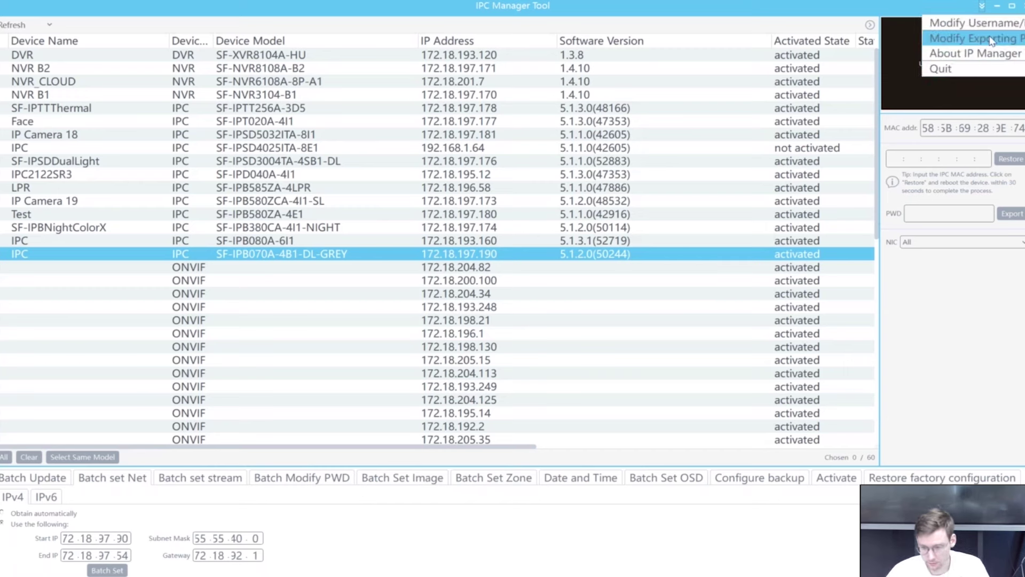
{"action": "left_click", "coordinate": [915, 85]}
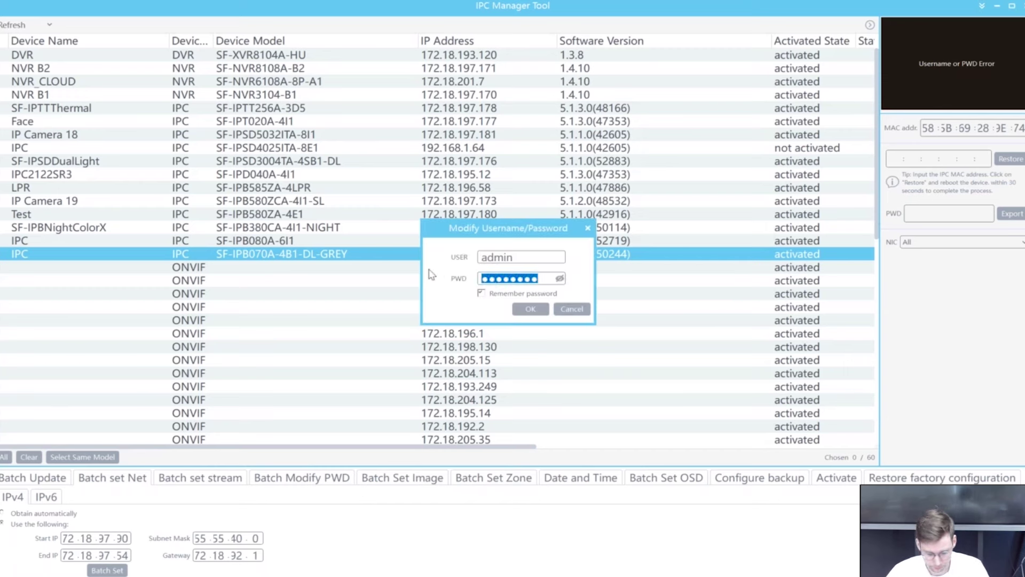
{"action": "type", "text": "••••••••••"}
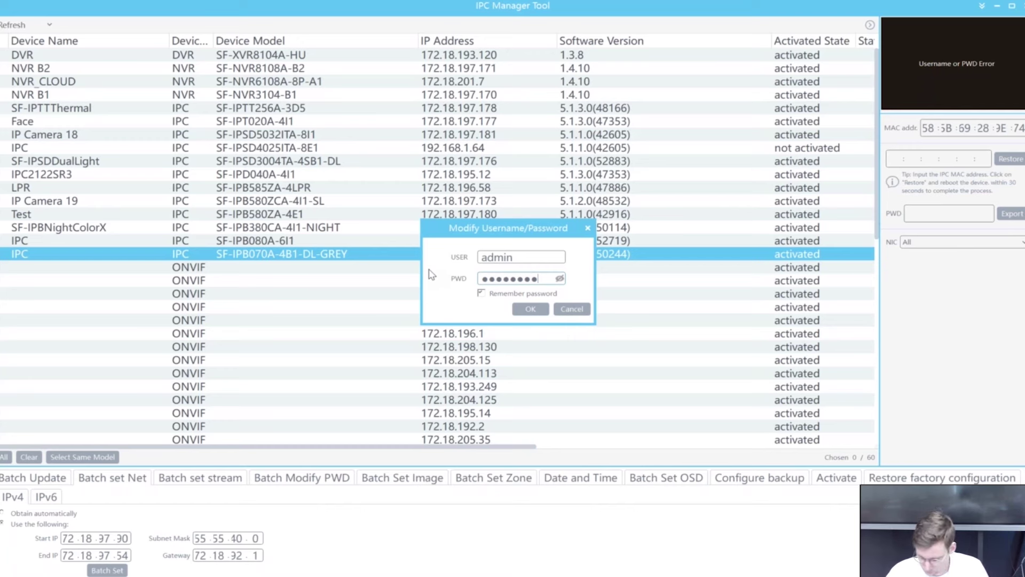
Step: Save the re-entered password, accept the NVR privacy statement and switch the language to Deutsch
{"action": "left_click", "coordinate": [528, 309]}
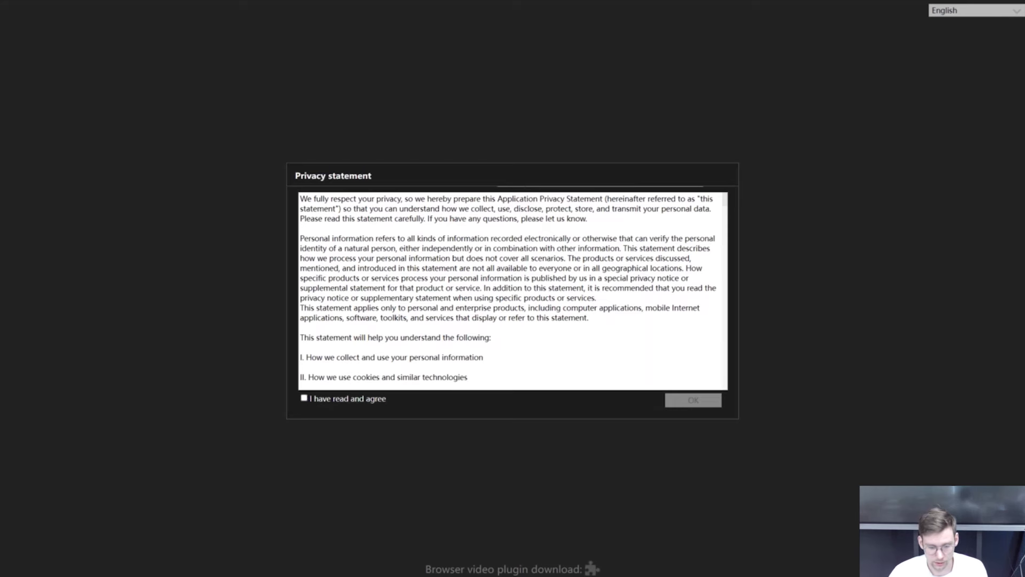
{"action": "left_click", "coordinate": [304, 398]}
{"action": "left_click", "coordinate": [693, 401]}
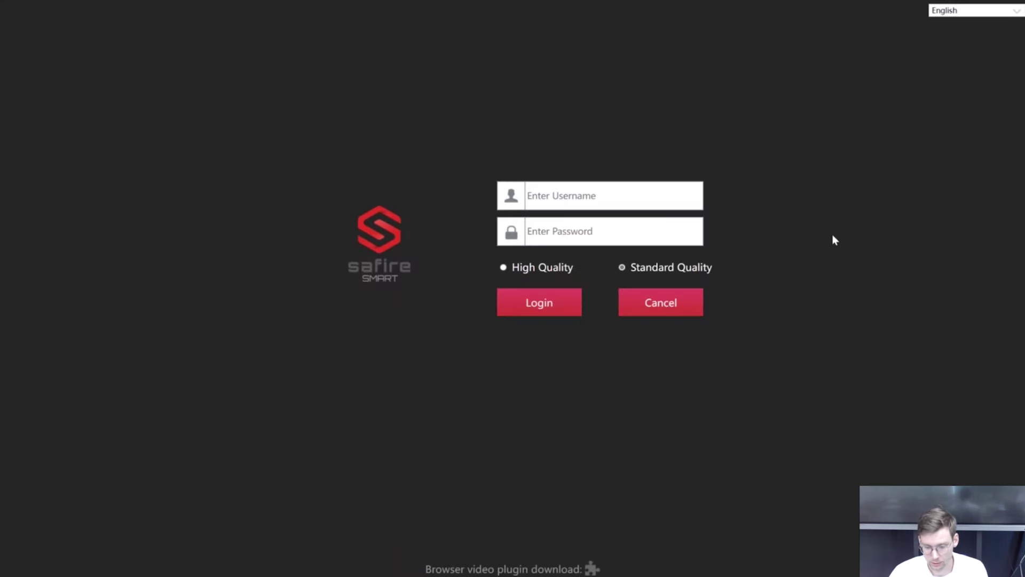
{"action": "left_click", "coordinate": [949, 12]}
{"action": "left_click", "coordinate": [955, 61]}
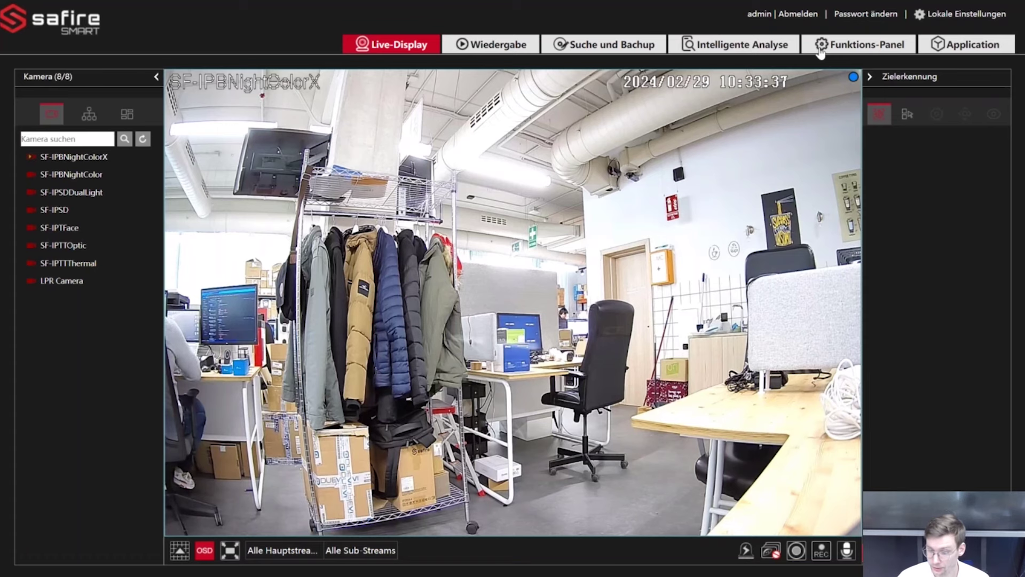
Step: In Funktions-Panel > Kamera bearb., open Kamera hinzufügen and scan with Aktualisieren, finding 73 devices
{"action": "left_click", "coordinate": [865, 50]}
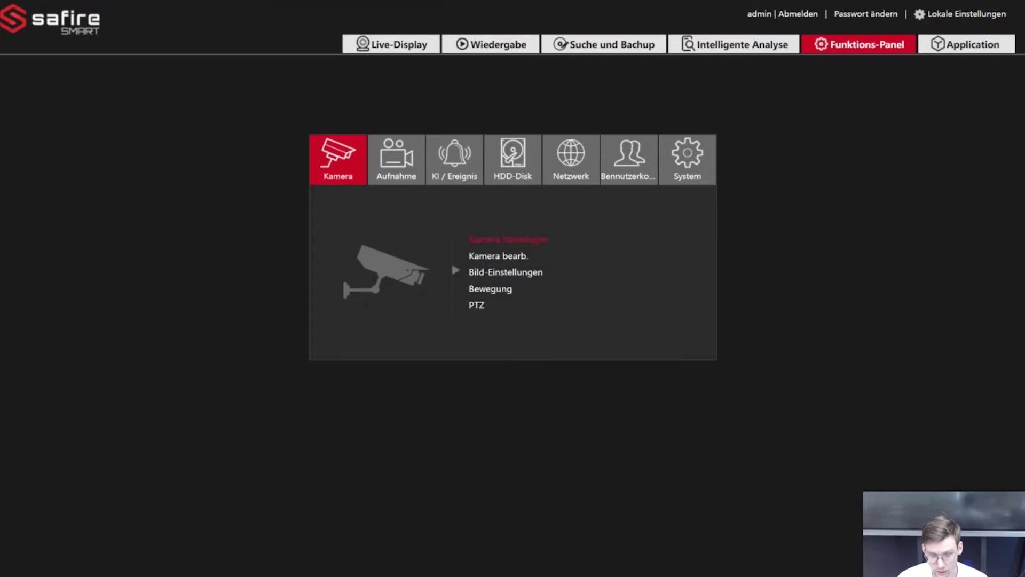
{"action": "left_click", "coordinate": [494, 256]}
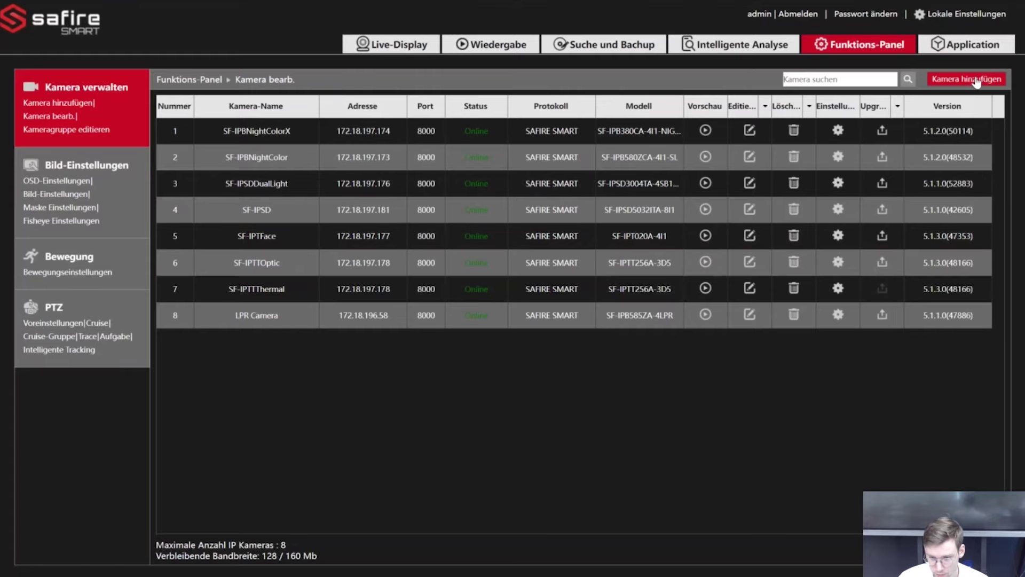
{"action": "left_click", "coordinate": [975, 80]}
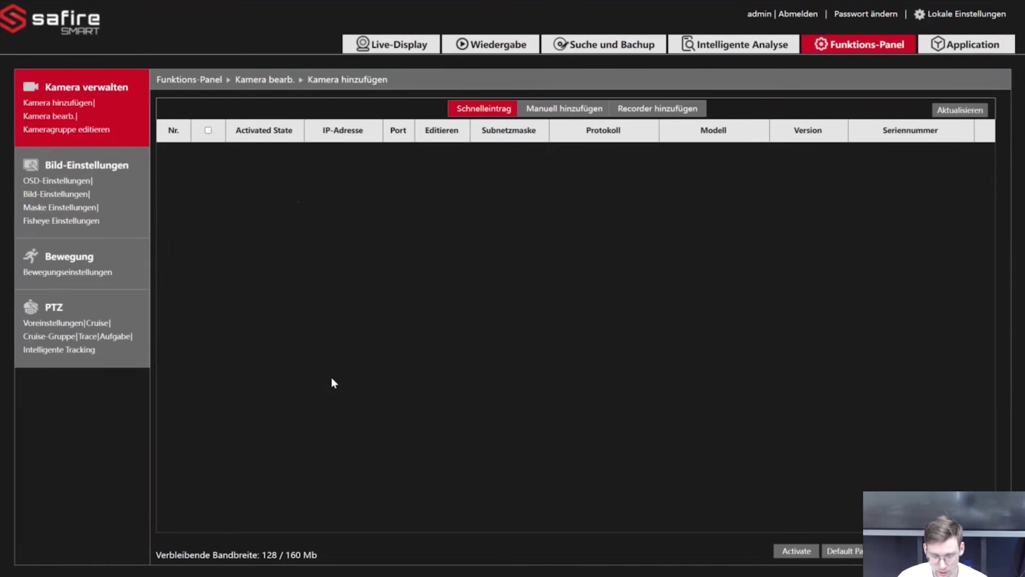
{"action": "left_click", "coordinate": [958, 110]}
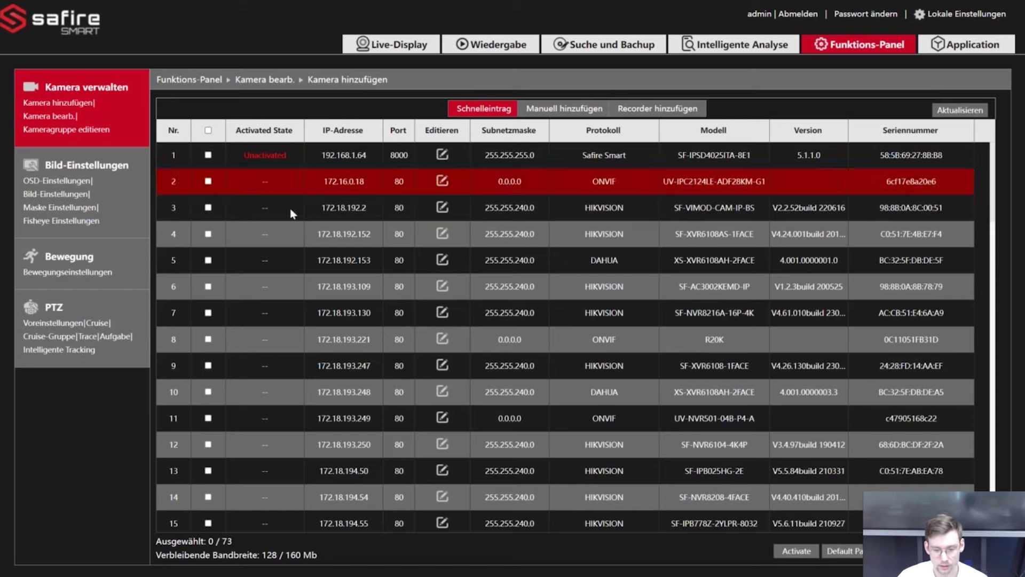
{"action": "scroll", "coordinate": [289, 203], "scroll_direction": "down", "scroll_amount": 5}
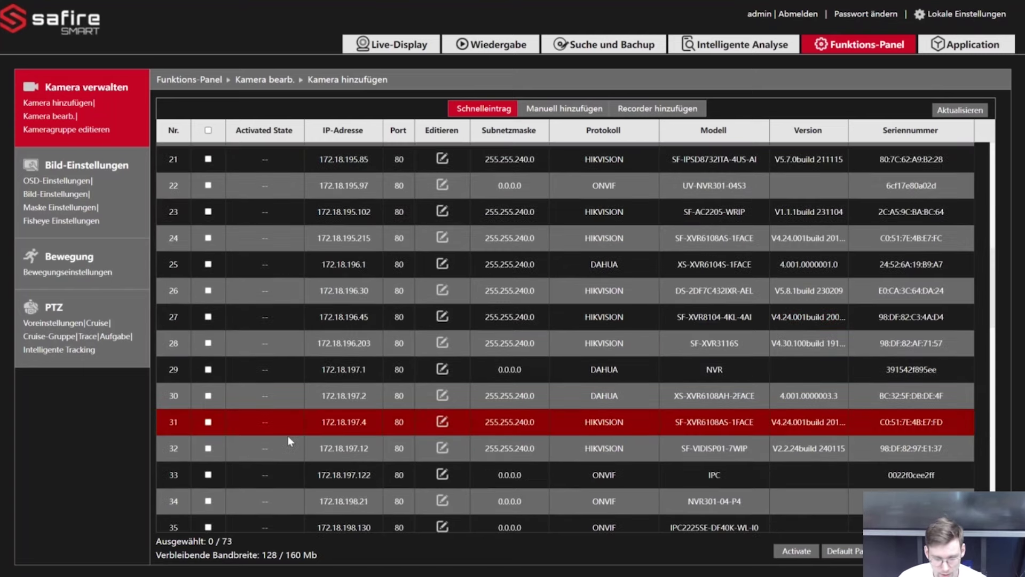
{"action": "scroll", "coordinate": [273, 406], "scroll_direction": "up", "scroll_amount": 5}
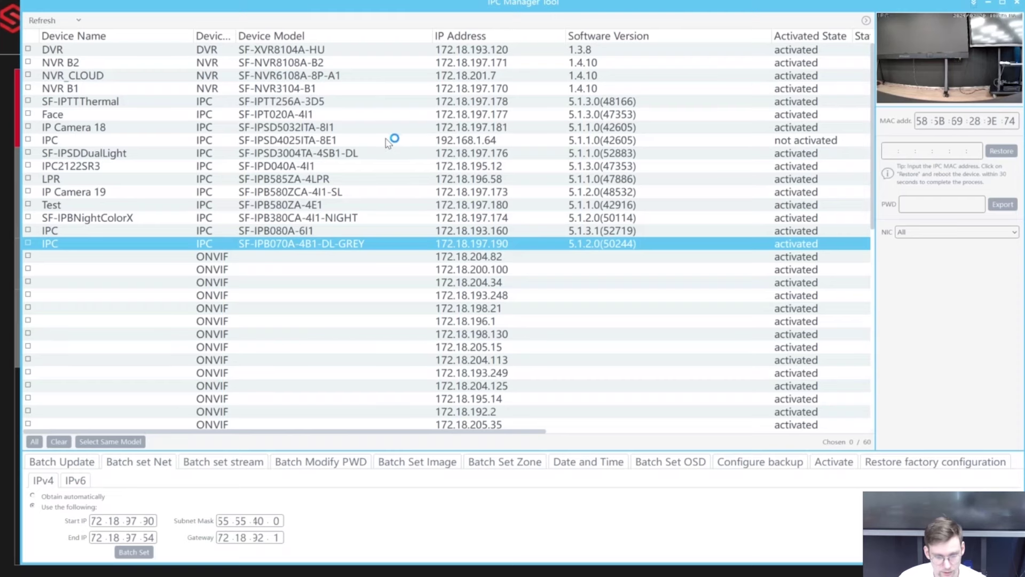
Step: Minimize IPC Manager Tool, then tick and untick the 192.168.1.64 row in the add-camera list
{"action": "left_click", "coordinate": [988, 4]}
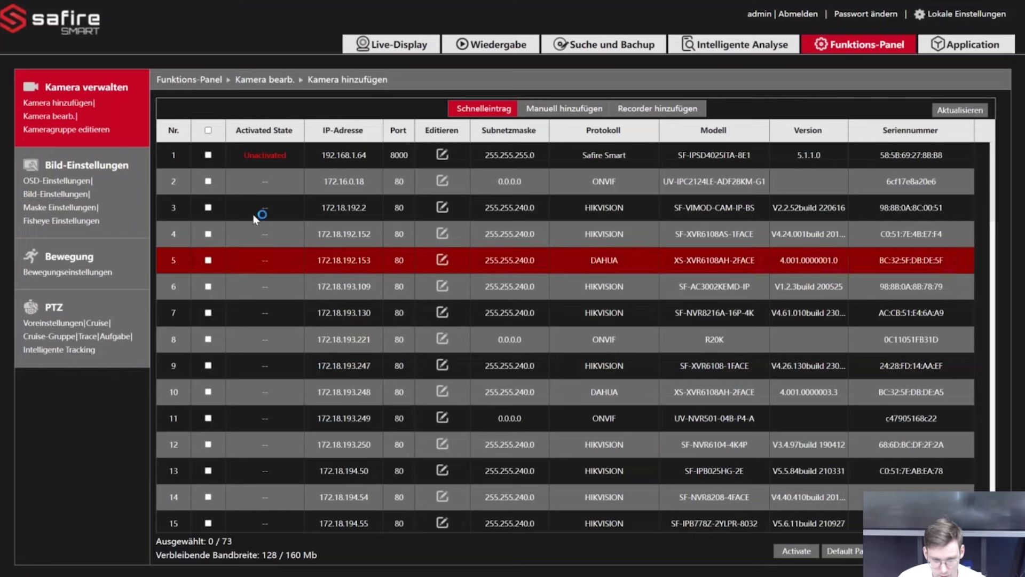
{"action": "left_click", "coordinate": [209, 155]}
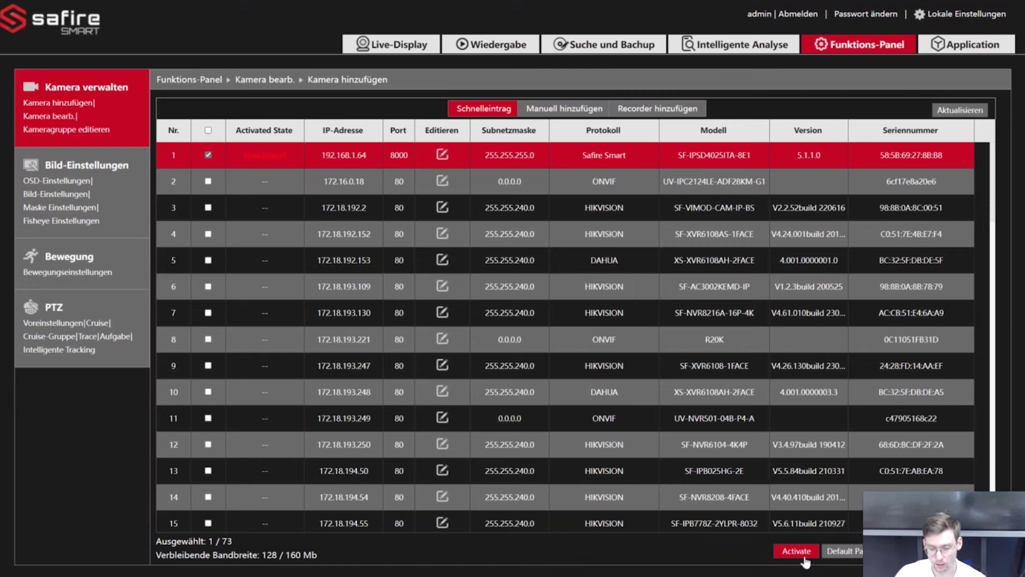
{"action": "left_click", "coordinate": [208, 156]}
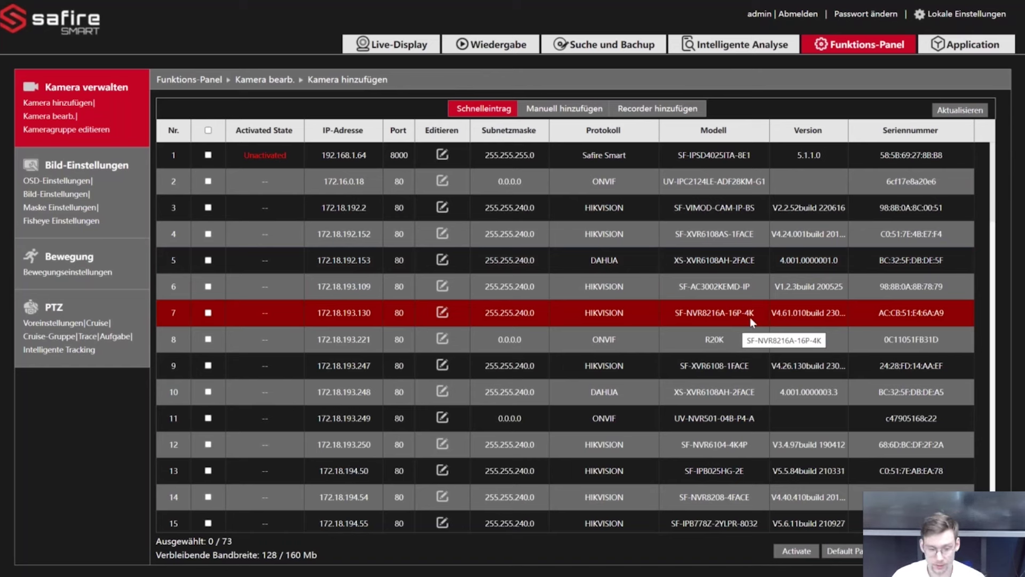
Step: Find the NVR model SF-NVR8108A-B2 under System > Basis Konfiguration > Systeminfo > Basis
{"action": "left_click", "coordinate": [861, 51]}
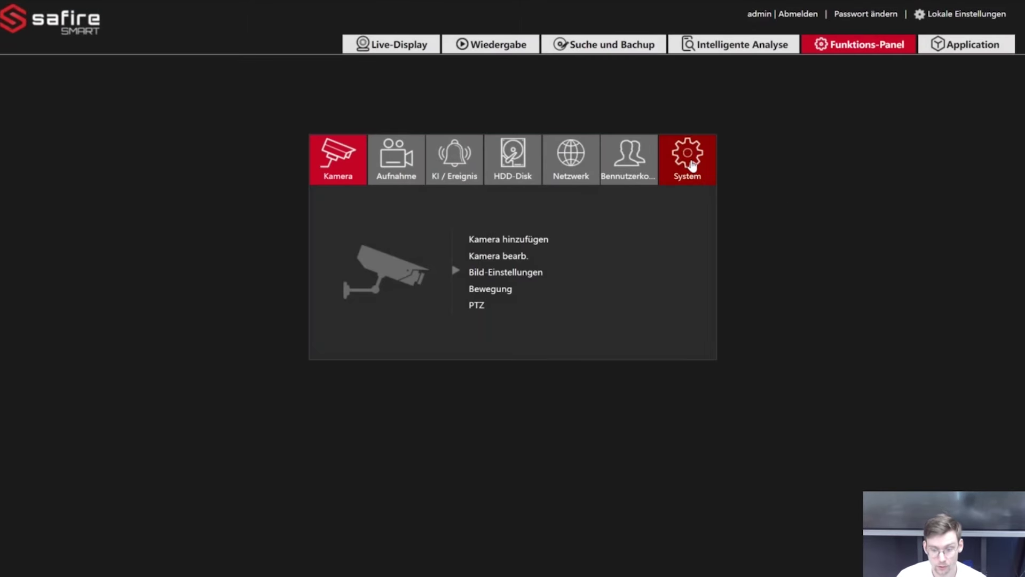
{"action": "left_click", "coordinate": [705, 156]}
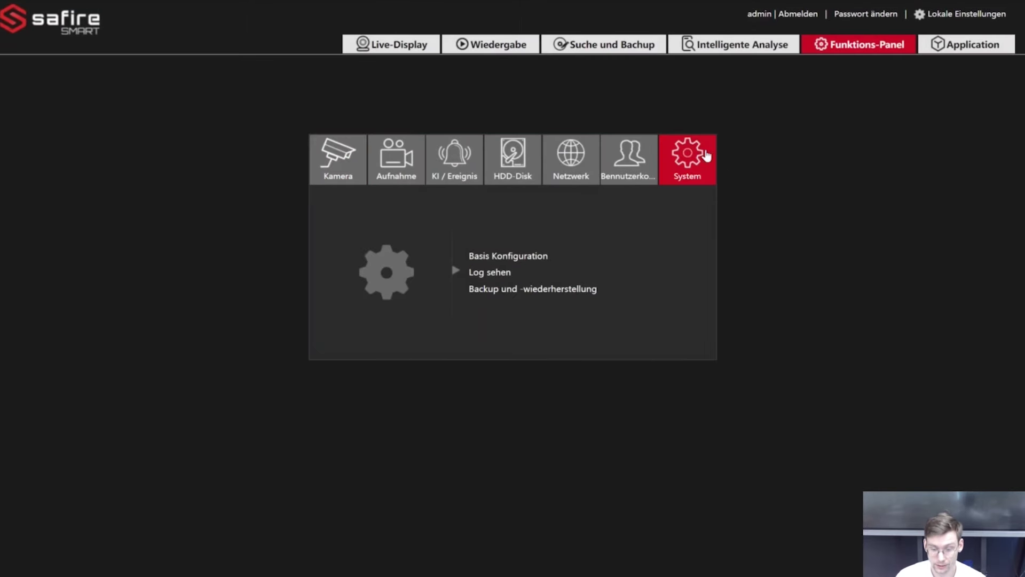
{"action": "left_click", "coordinate": [521, 260]}
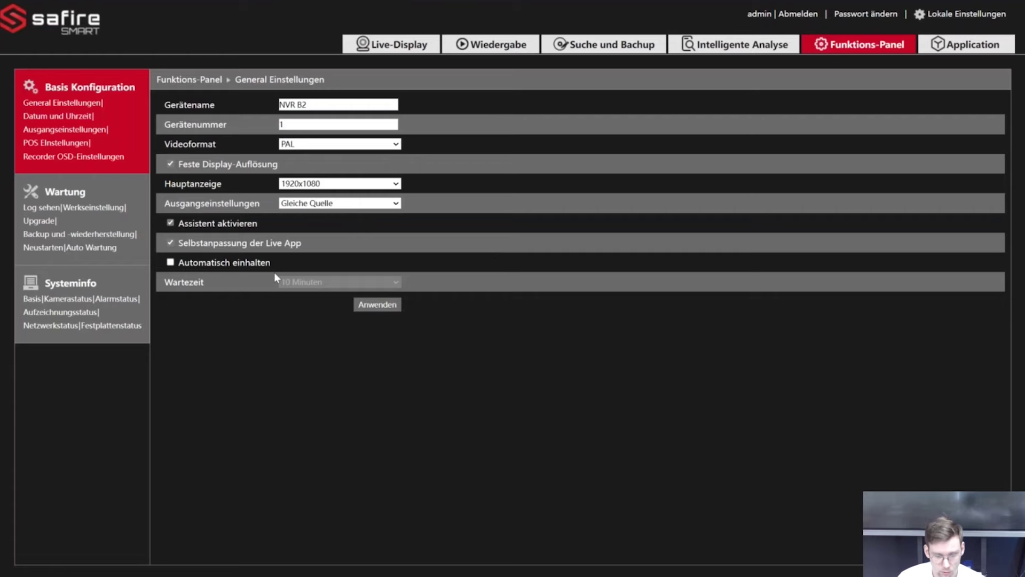
{"action": "left_click", "coordinate": [32, 300]}
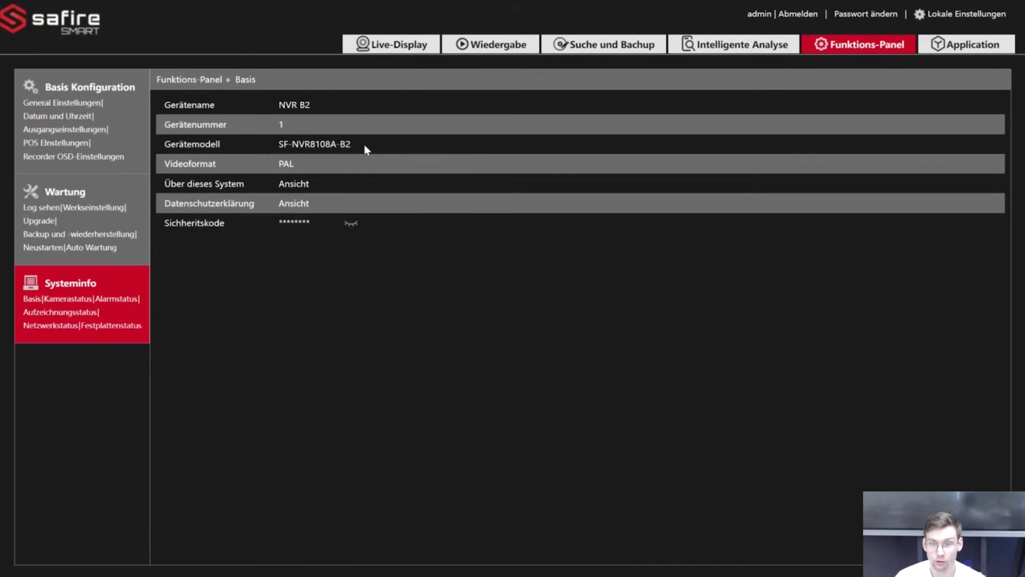
{"action": "left_click_drag", "start_coordinate": [331, 145], "coordinate": [266, 144]}
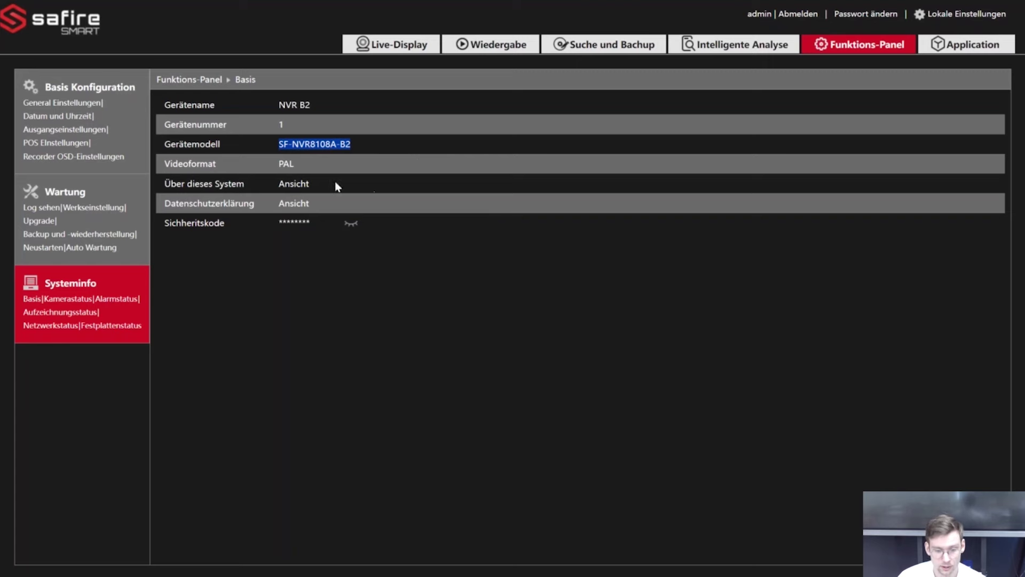
Step: Check the firmware version in the 'Über dieses System' details, then close that window
{"action": "left_click", "coordinate": [298, 184]}
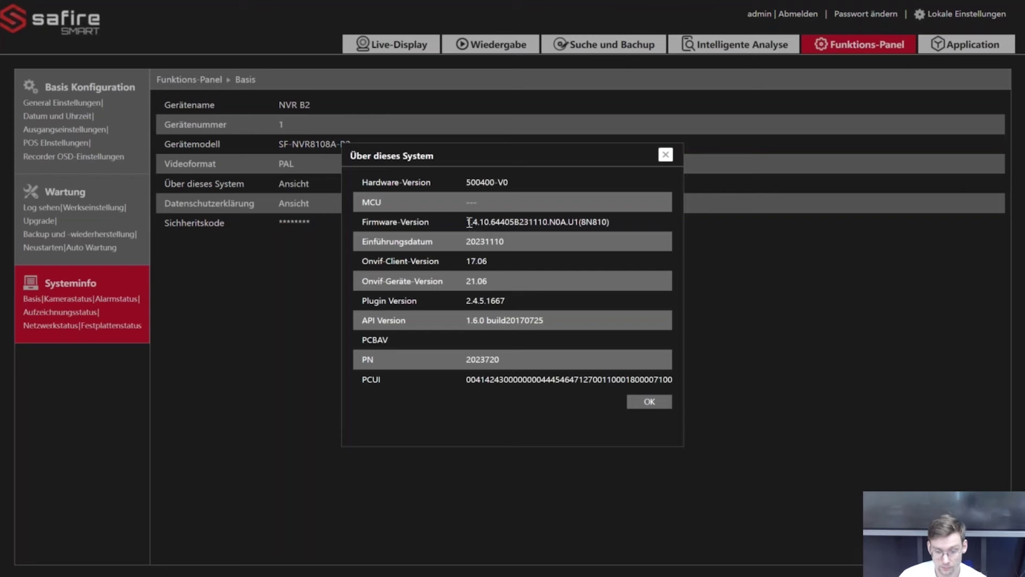
{"action": "left_click_drag", "start_coordinate": [468, 222], "coordinate": [610, 222]}
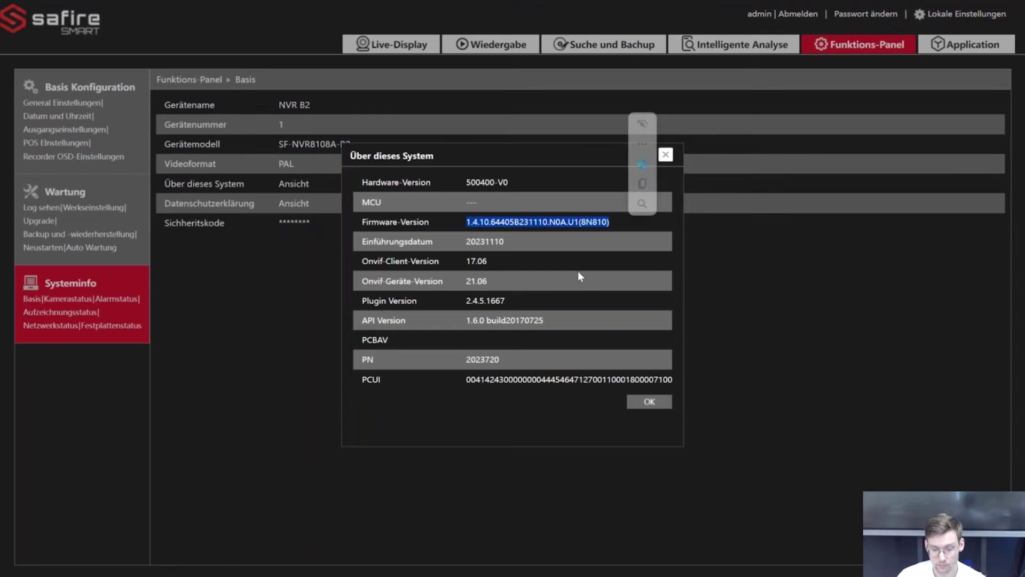
{"action": "left_click", "coordinate": [664, 156]}
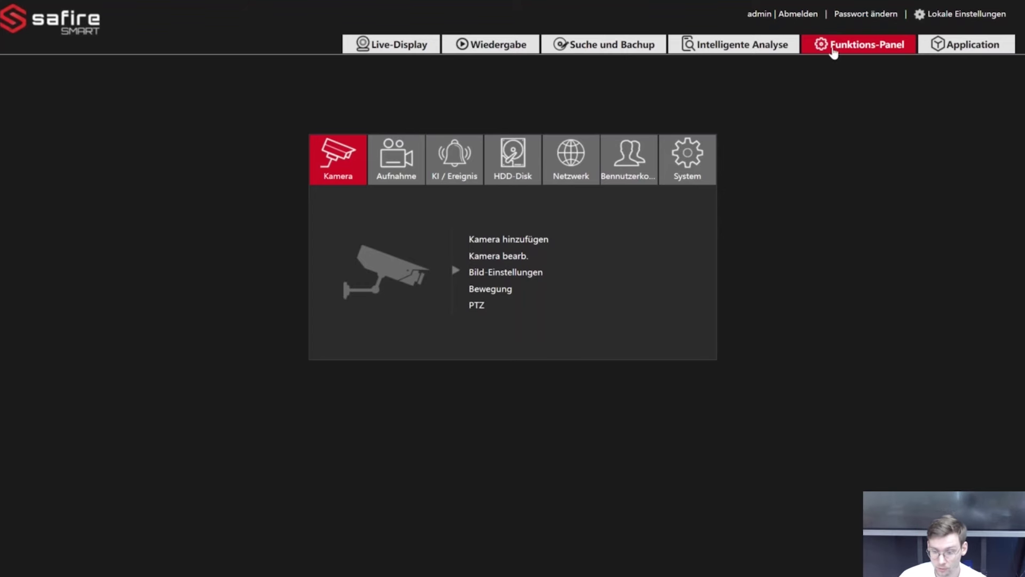
{"action": "left_click", "coordinate": [575, 170]}
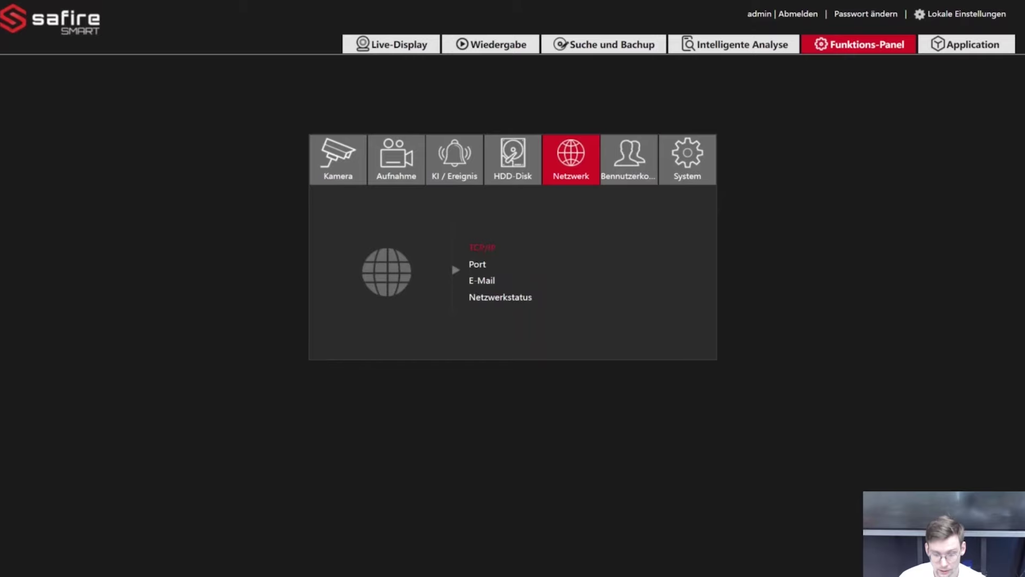
{"action": "left_click", "coordinate": [477, 250]}
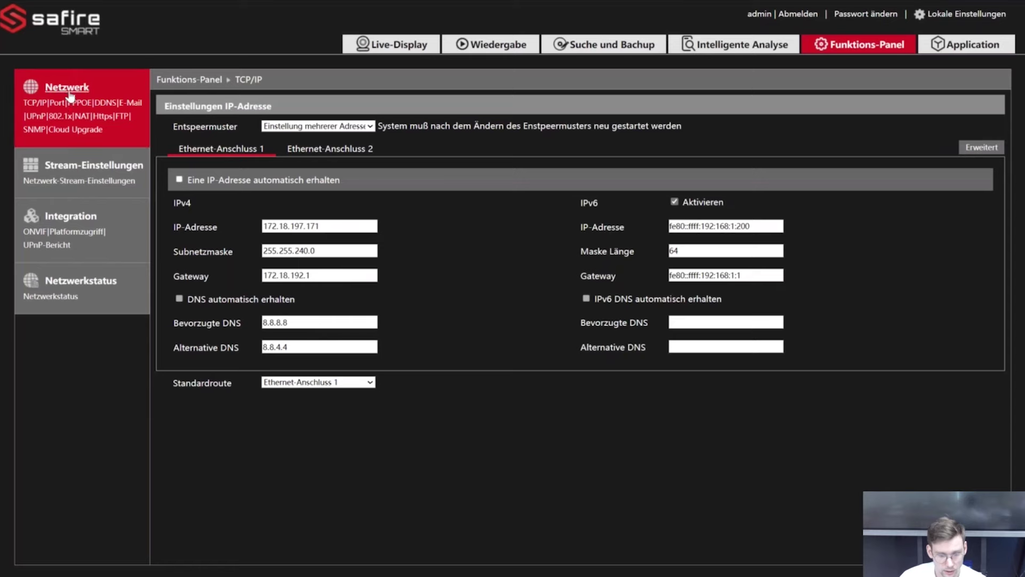
{"action": "left_click", "coordinate": [80, 118]}
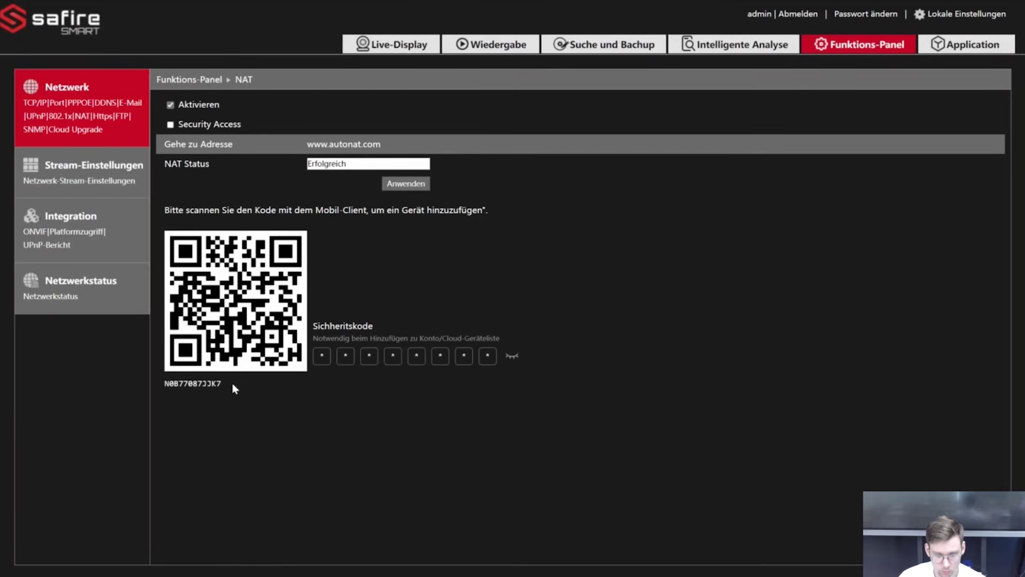
{"action": "left_click_drag", "start_coordinate": [229, 383], "coordinate": [163, 384]}
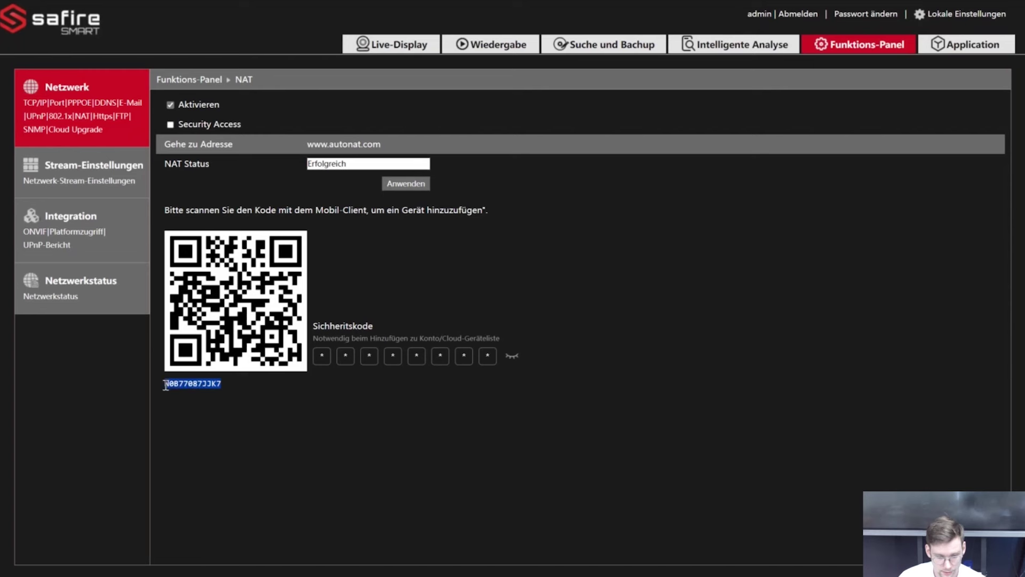
{"action": "left_click", "coordinate": [184, 416]}
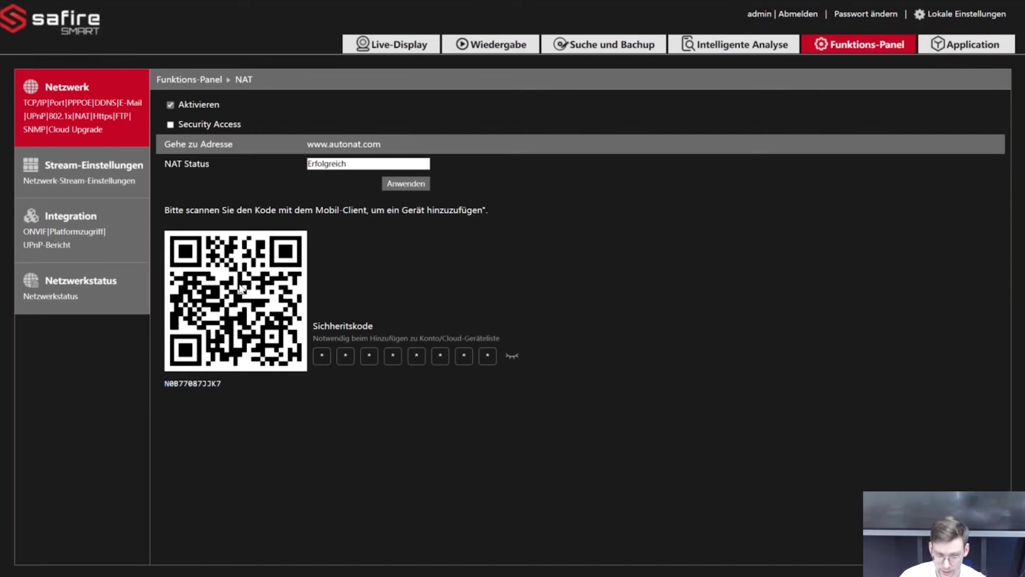
{"action": "left_click_drag", "start_coordinate": [223, 383], "coordinate": [164, 383]}
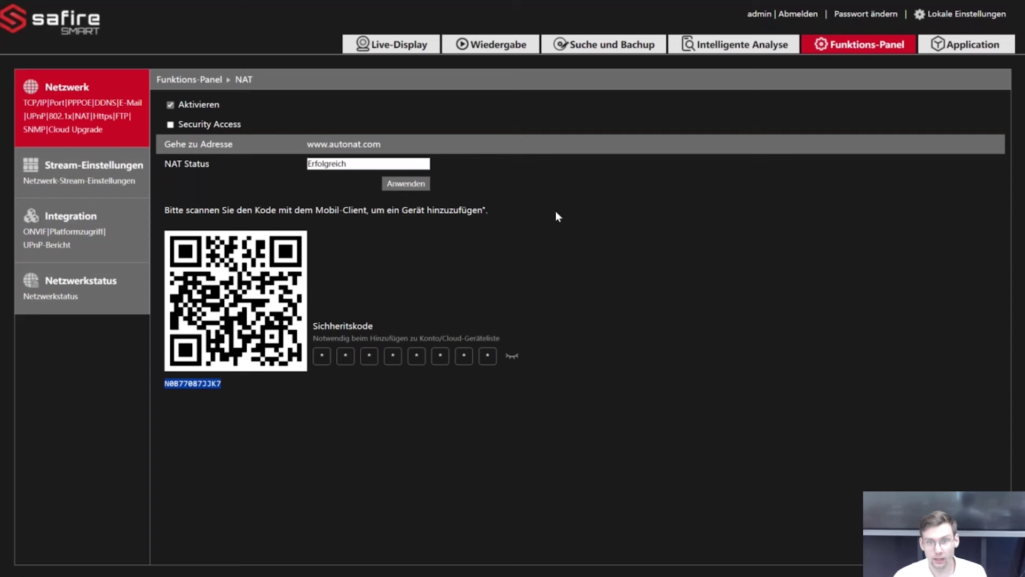
{"action": "left_click", "coordinate": [863, 47]}
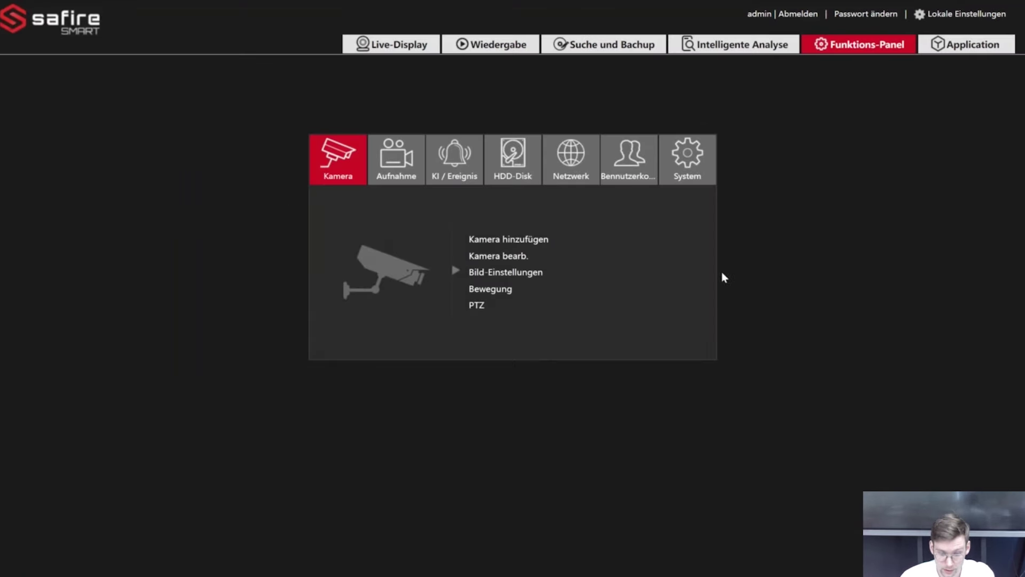
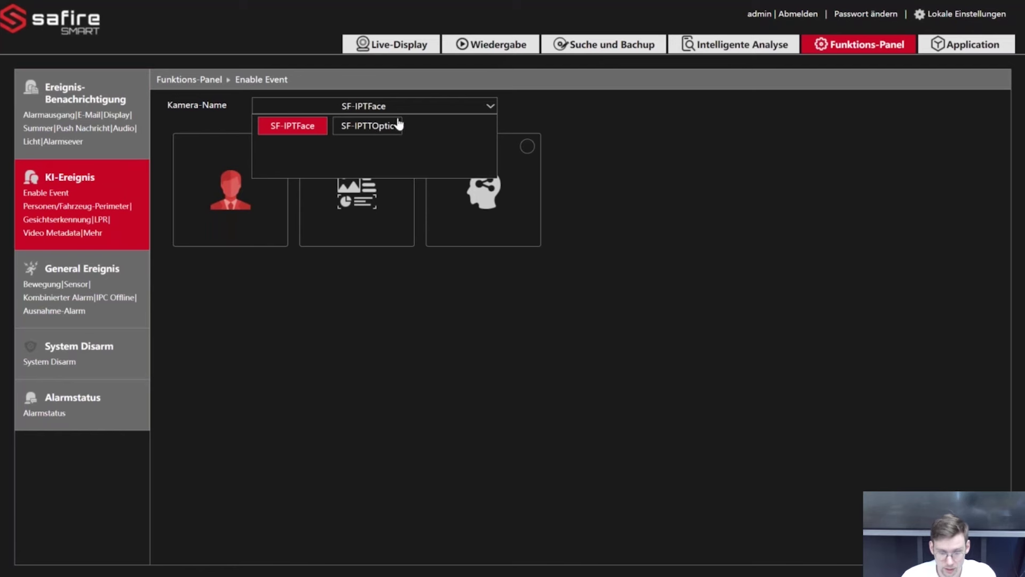
Step: Leave SF-IPTFace selected as the Kamera-Name and switch over to the IPC Manager Tool
{"action": "left_click", "coordinate": [425, 105]}
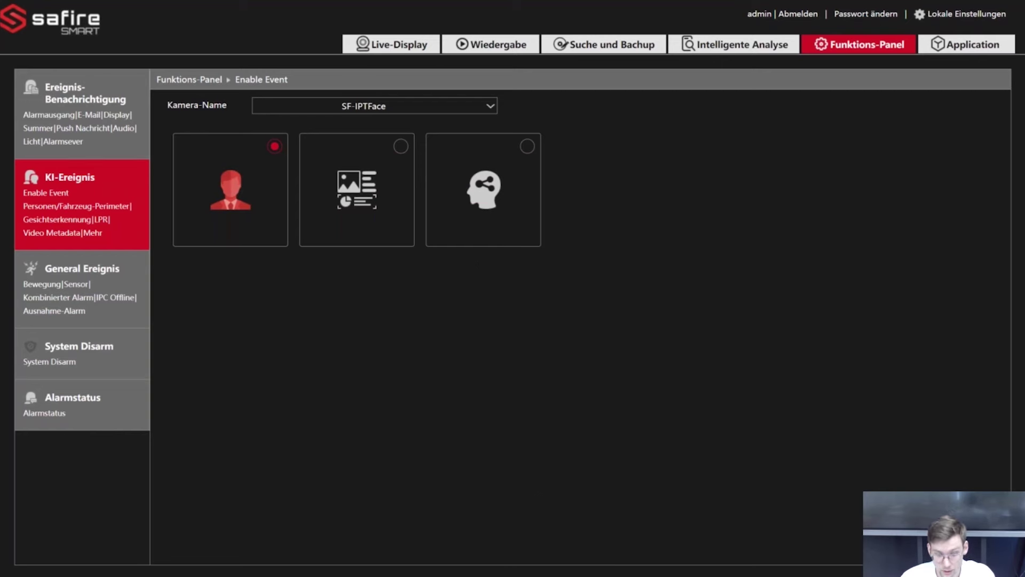
{"action": "key", "text": "alt+Tab"}
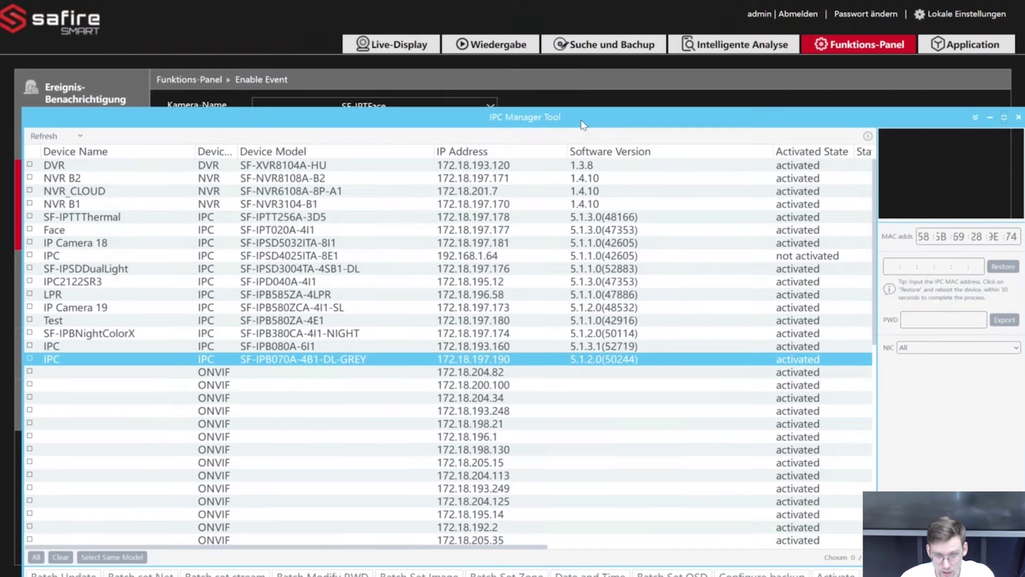
Step: Move the IPC Manager Tool window down and open the Face camera (172.18.197.177) web login page
{"action": "left_click_drag", "start_coordinate": [582, 3], "coordinate": [582, 81]}
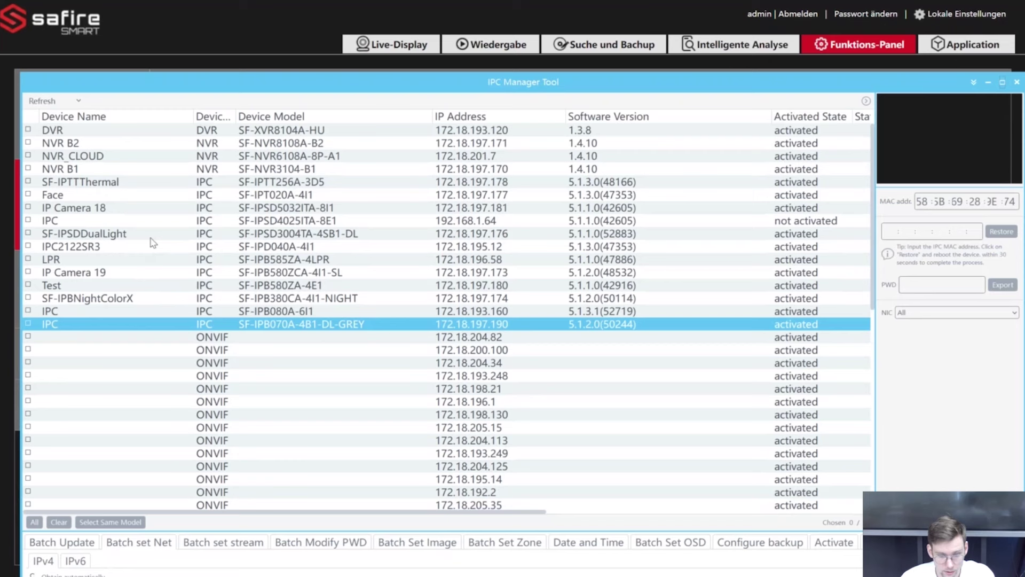
{"action": "left_click", "coordinate": [274, 194]}
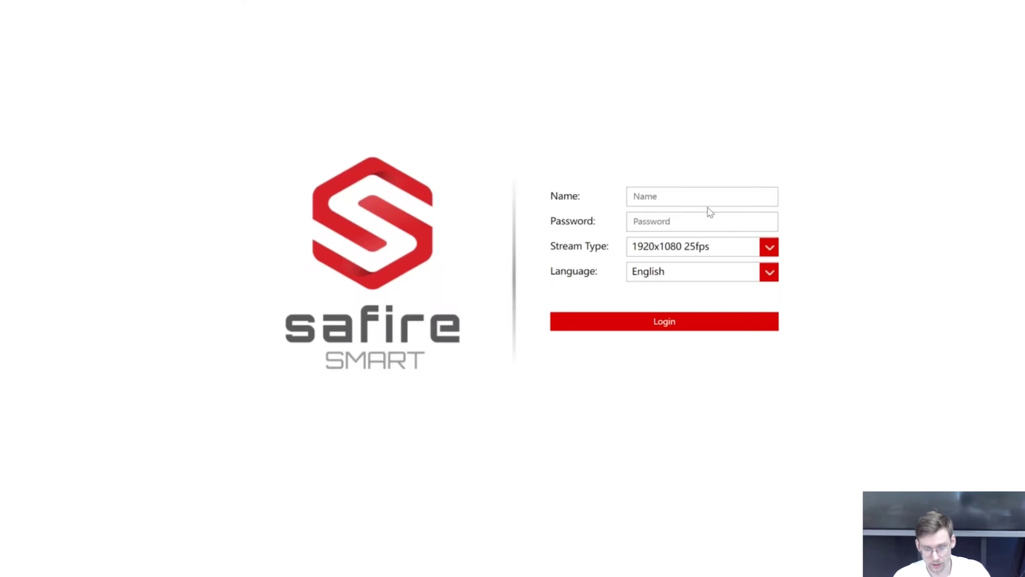
Step: Log in to the Face camera with the admin account and its password, then view the Config overview
{"action": "left_click", "coordinate": [706, 198]}
{"action": "type", "text": "admin"}
{"action": "key", "text": "Tab"}
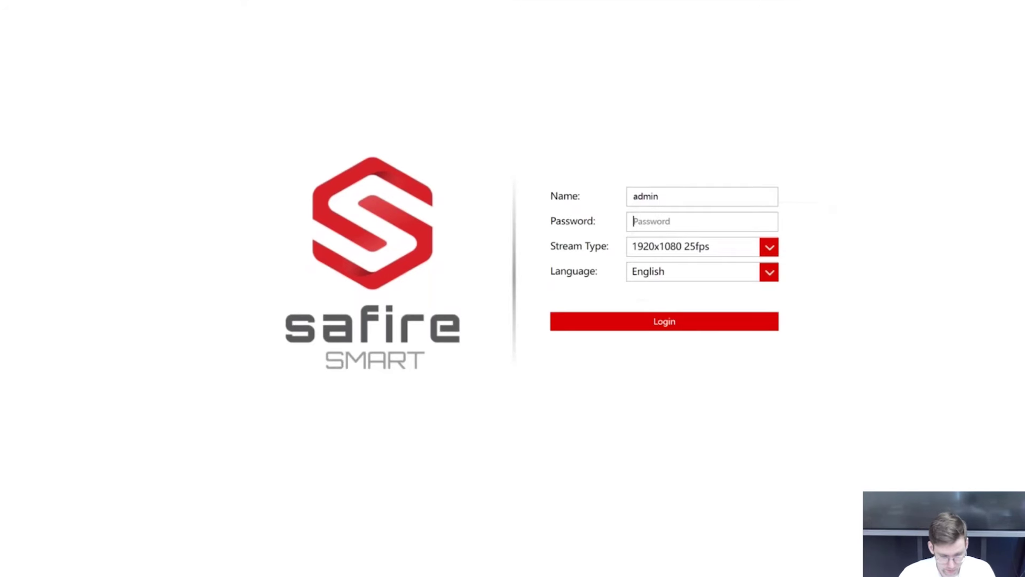
{"action": "type", "text": "a•••••••••"}
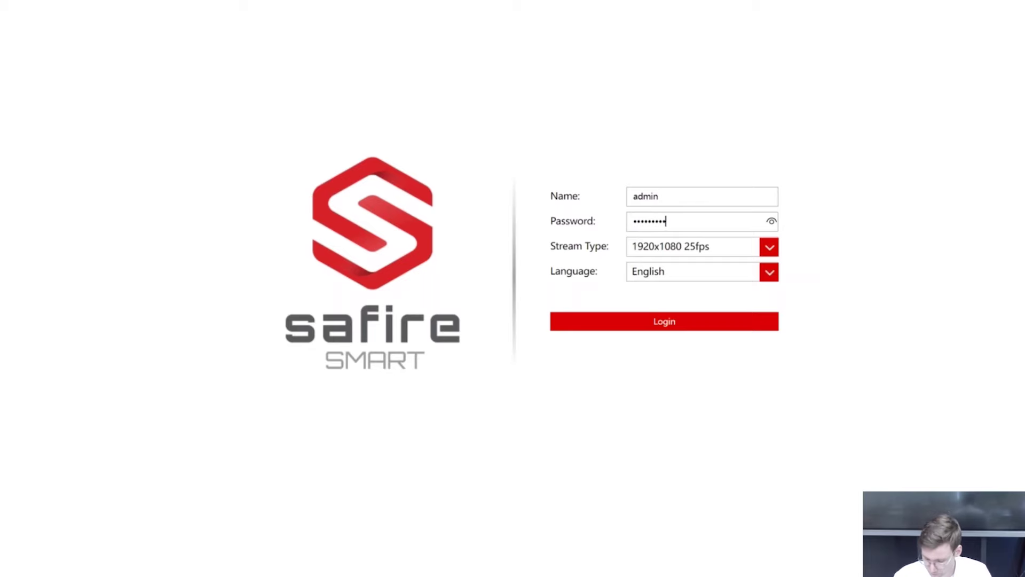
{"action": "key", "text": "Return"}
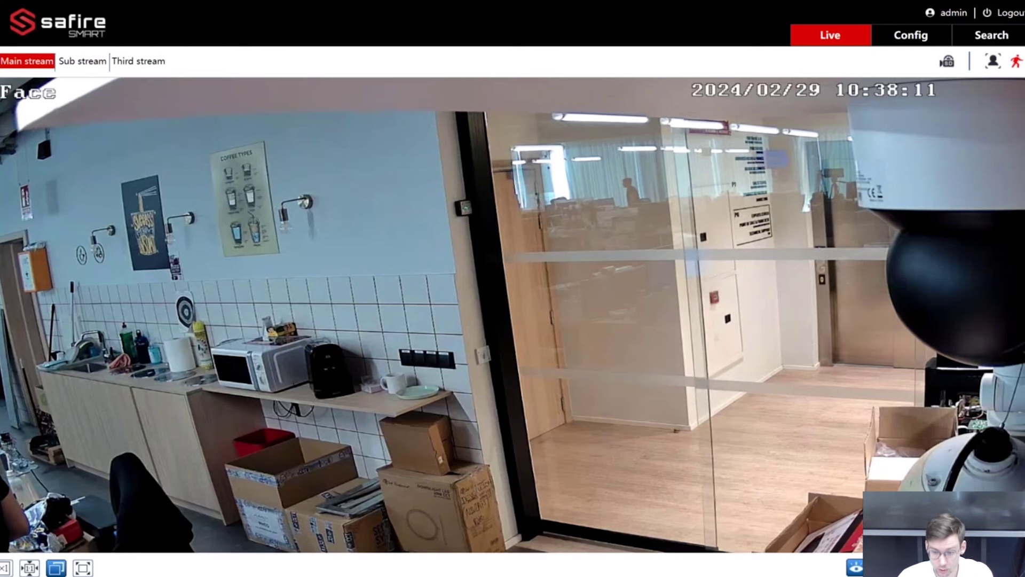
{"action": "left_click", "coordinate": [939, 36]}
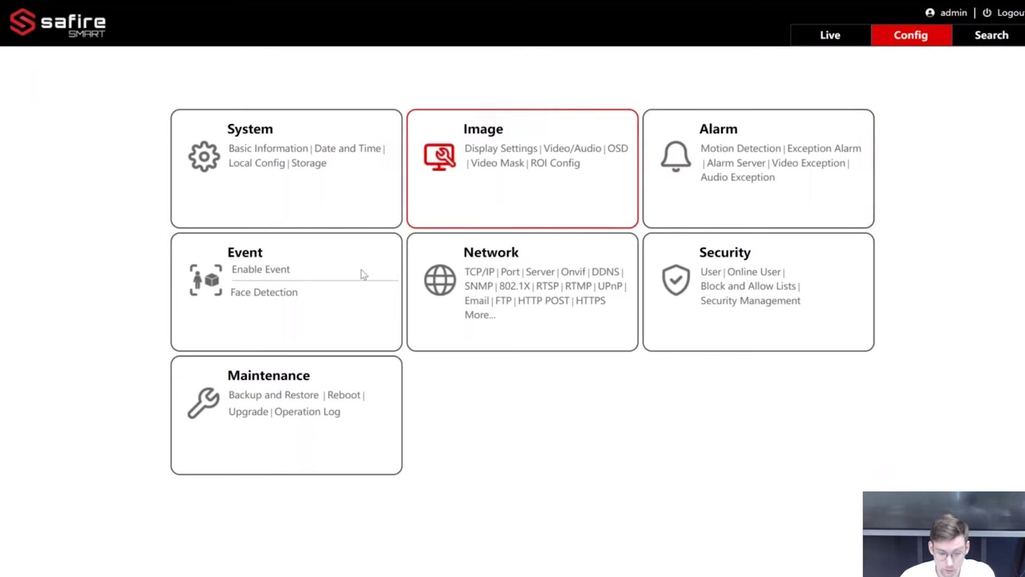
Step: Check the Face camera's Event > Enable Event settings, then return to the NVR web client
{"action": "left_click", "coordinate": [261, 270]}
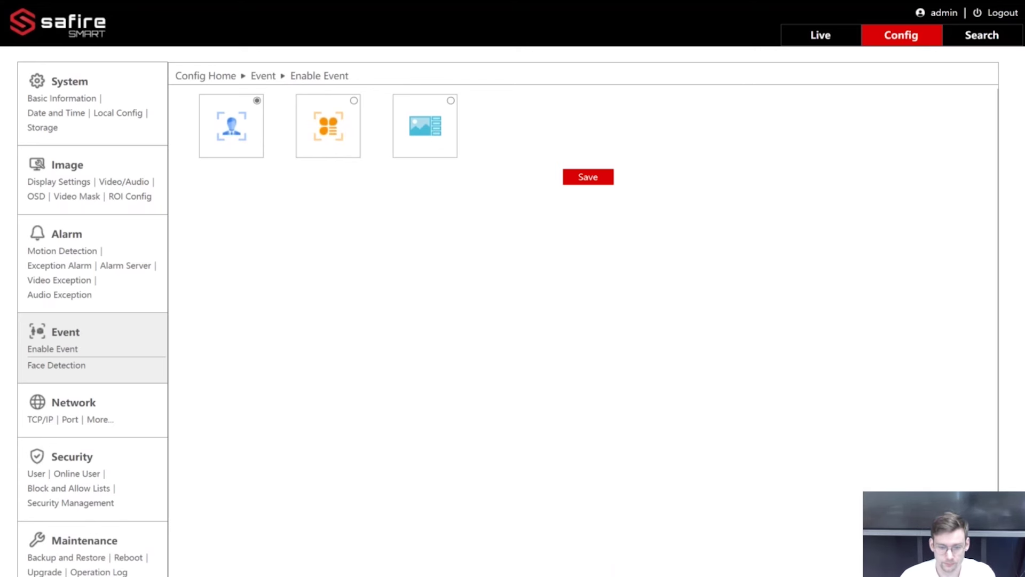
{"action": "mouse_move", "coordinate": [455, 1]}
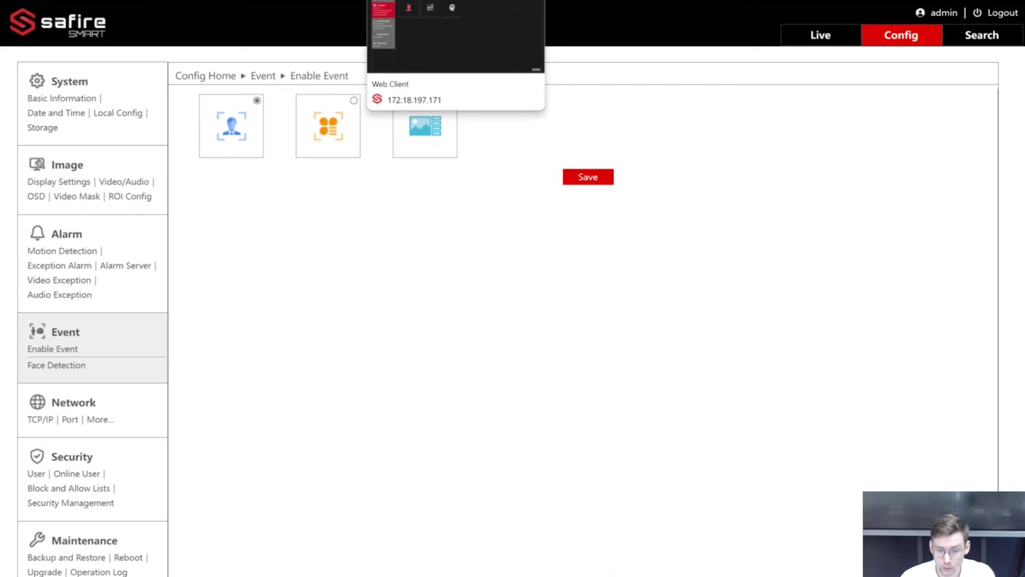
{"action": "left_click", "coordinate": [456, 1]}
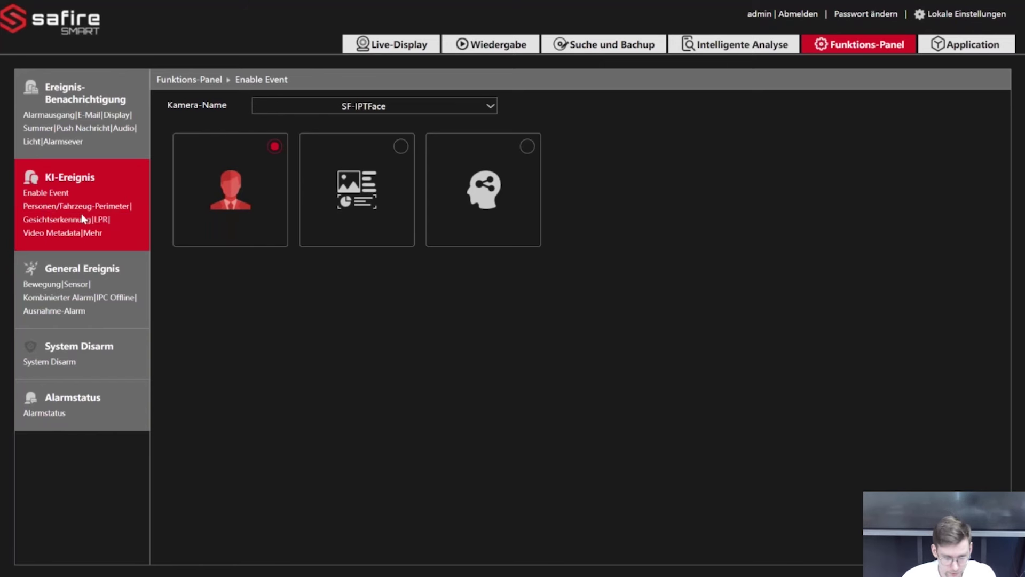
Step: Go to Funktions-Panel > KI / Ereignis > Personen/Fahrzeug-Perimeter for SF-IPBNightColorX
{"action": "left_click", "coordinate": [824, 54]}
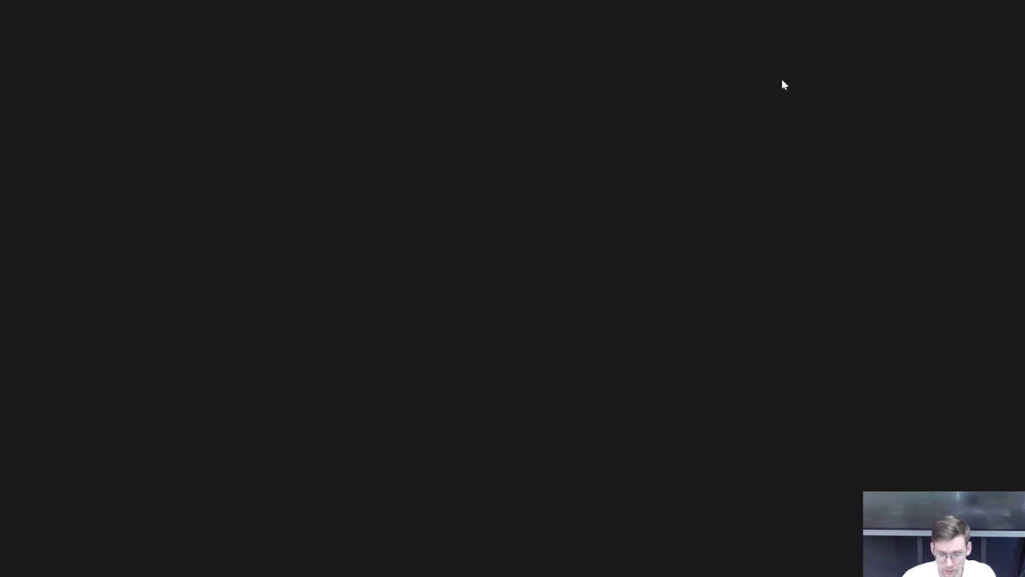
{"action": "left_click", "coordinate": [458, 163]}
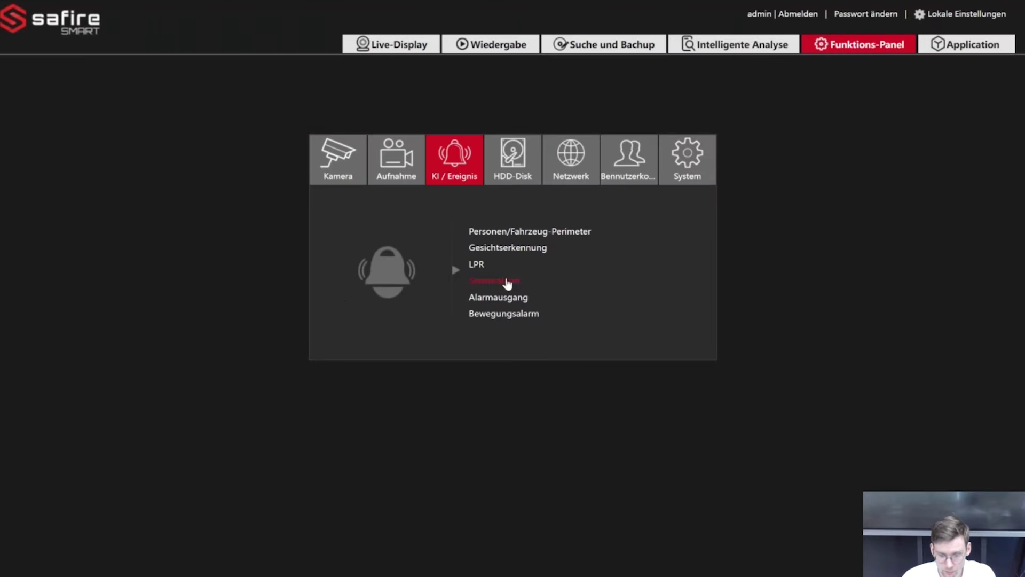
{"action": "left_click", "coordinate": [516, 238]}
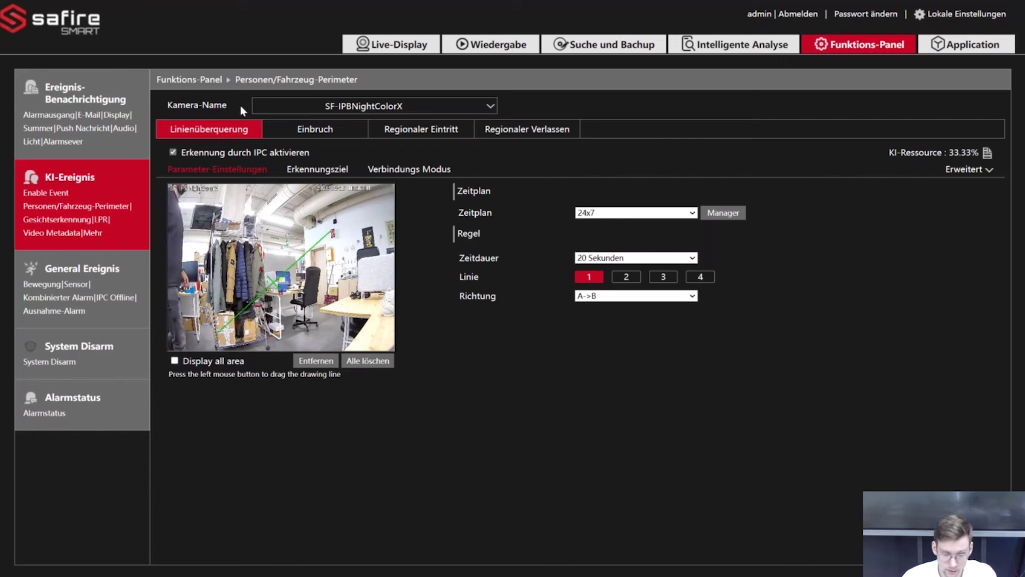
Step: Keep SF-IPBNightColorX selected, delete the old detection line and draw a new diagonal one
{"action": "left_click", "coordinate": [266, 108]}
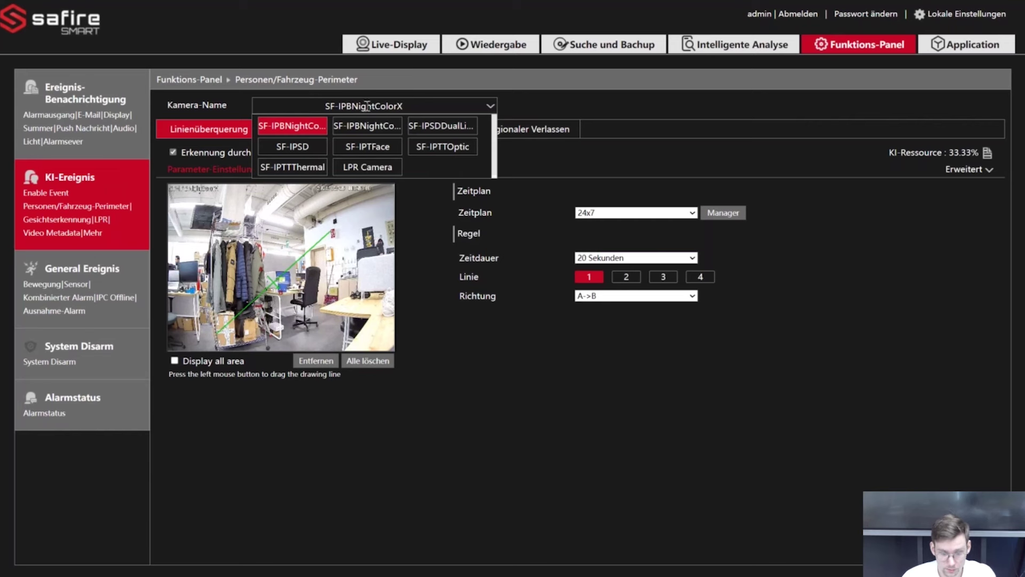
{"action": "left_click", "coordinate": [447, 100]}
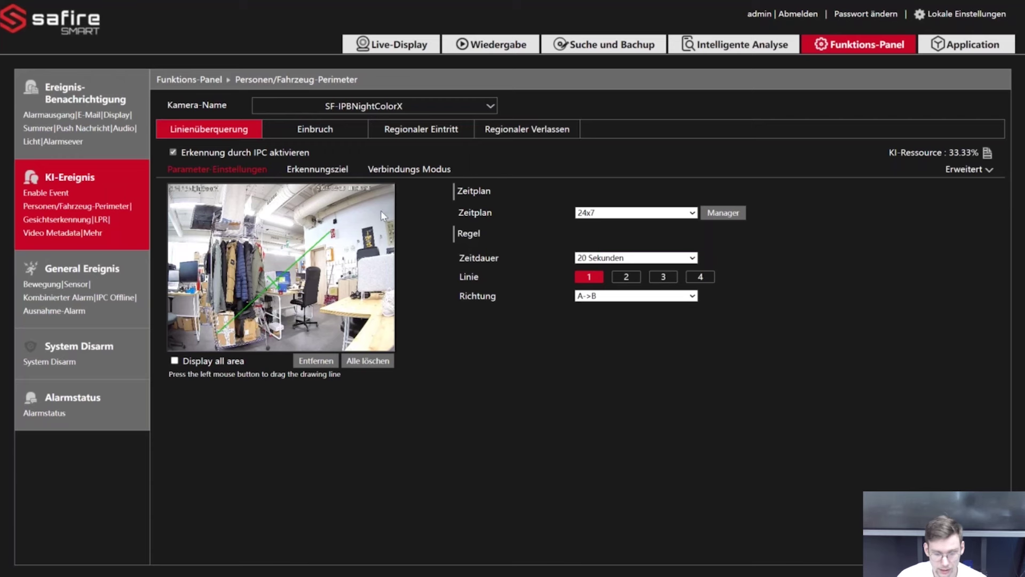
{"action": "left_click", "coordinate": [327, 363]}
{"action": "mouse_move", "coordinate": [206, 339]}
{"action": "left_mouse_down"}
{"action": "mouse_move", "coordinate": [352, 232]}
{"action": "mouse_move", "coordinate": [355, 208]}
{"action": "left_mouse_up"}
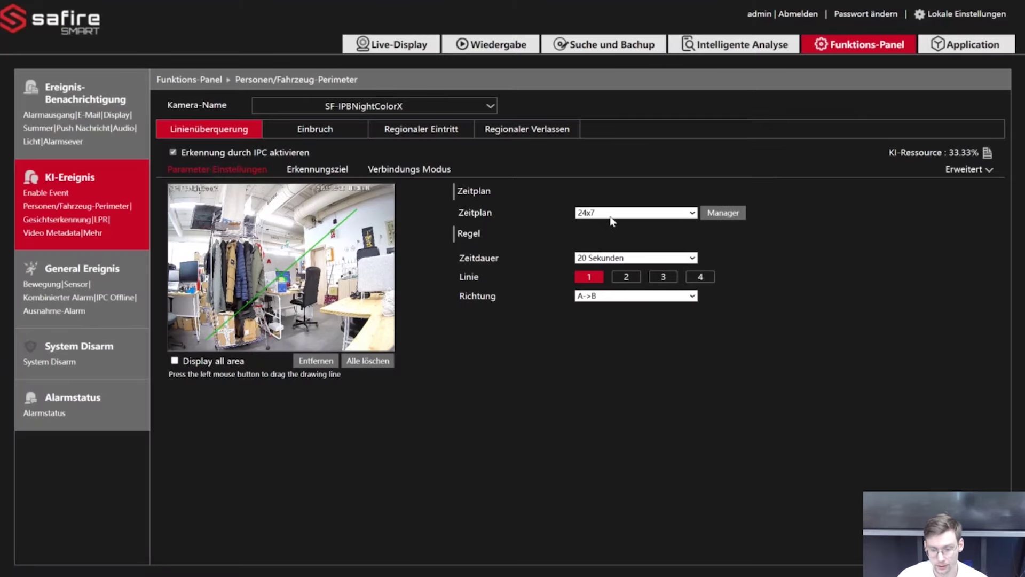
{"action": "left_click", "coordinate": [611, 213]}
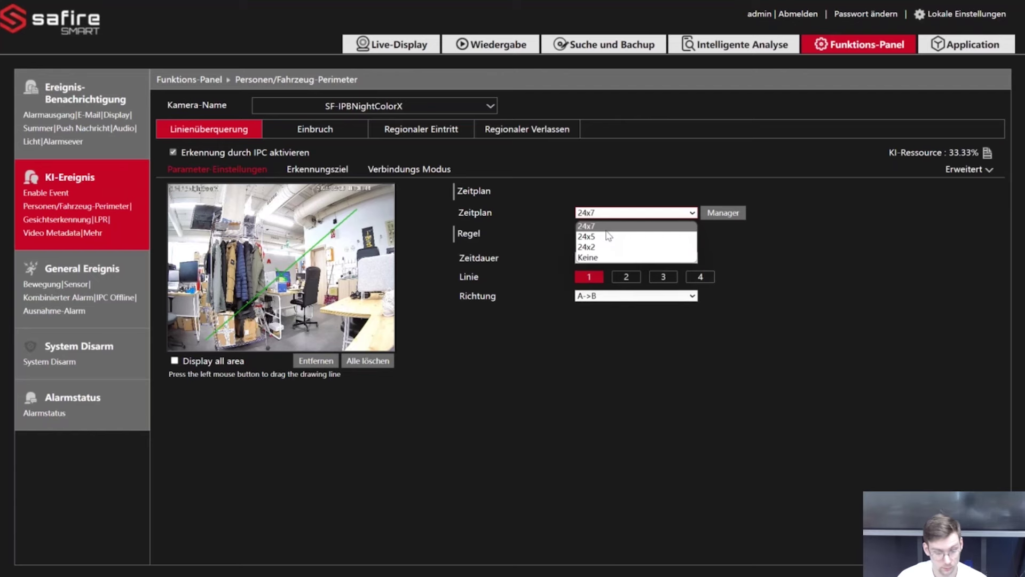
Step: Keep the 24x7 schedule, 20 Sekunden duration and A->B direction, then view the Erkennungsziel targets
{"action": "left_click", "coordinate": [726, 214]}
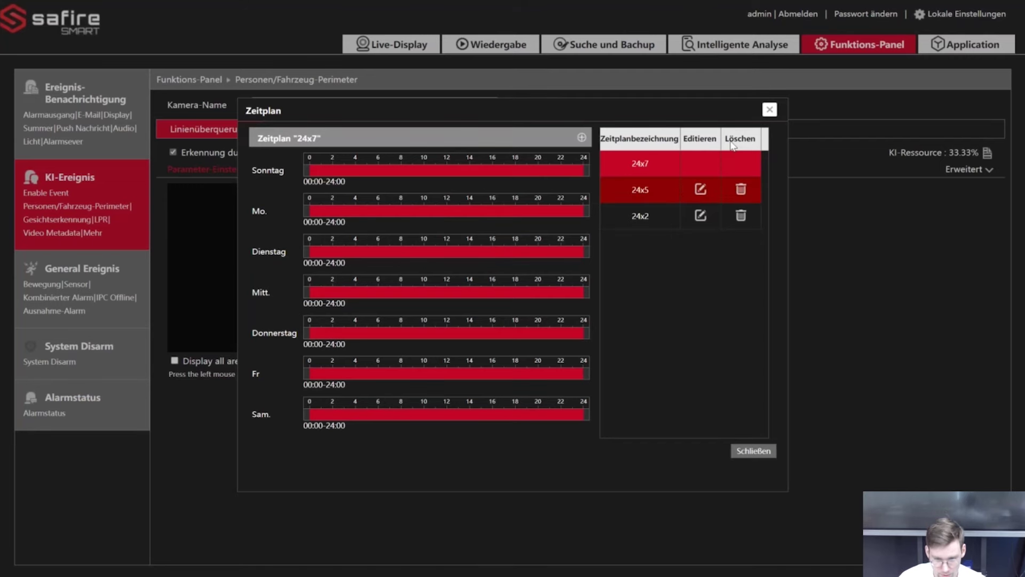
{"action": "left_click", "coordinate": [768, 110]}
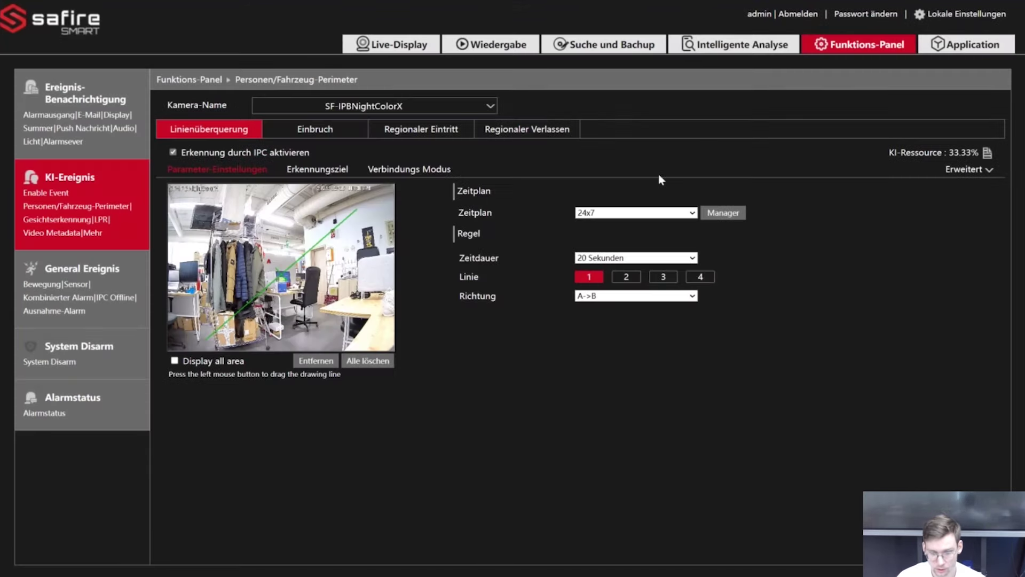
{"action": "left_click", "coordinate": [631, 259]}
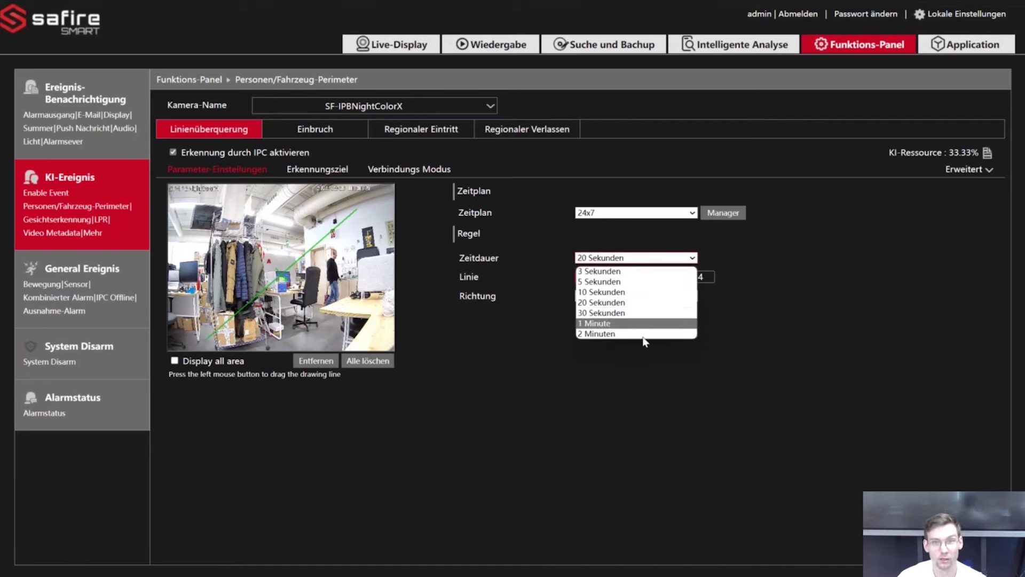
{"action": "left_click", "coordinate": [657, 396]}
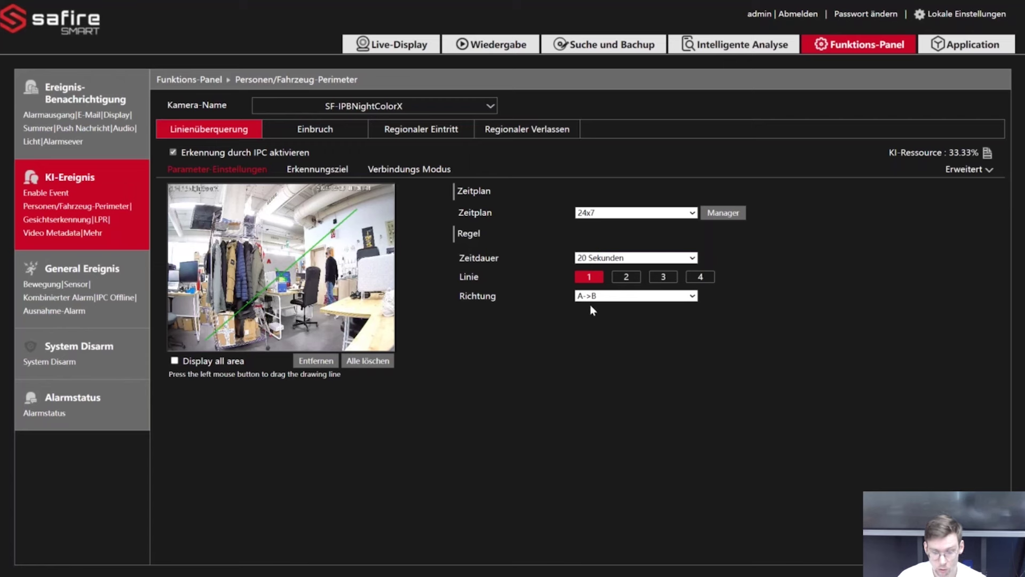
{"action": "left_click", "coordinate": [629, 297]}
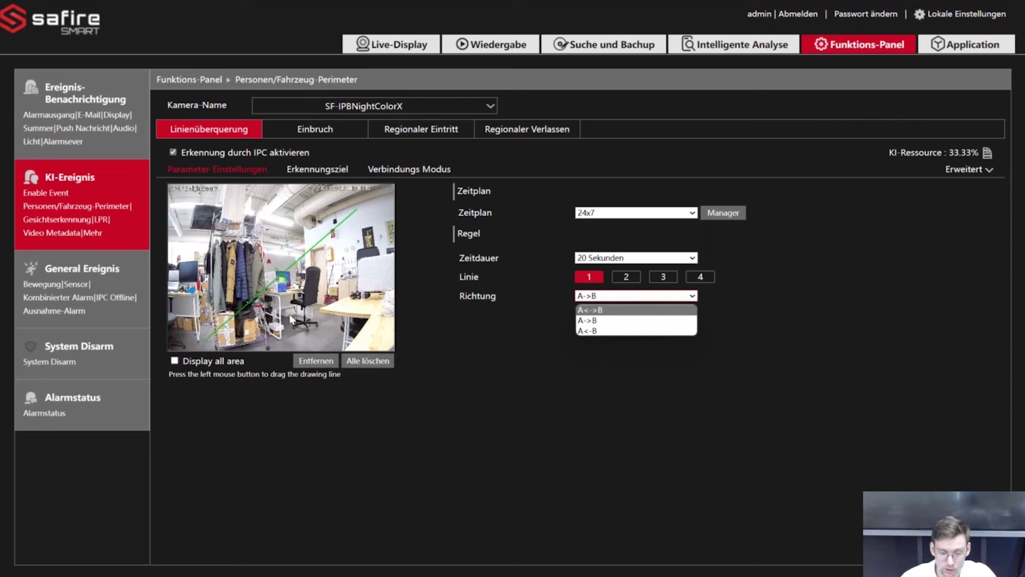
{"action": "left_click", "coordinate": [477, 421]}
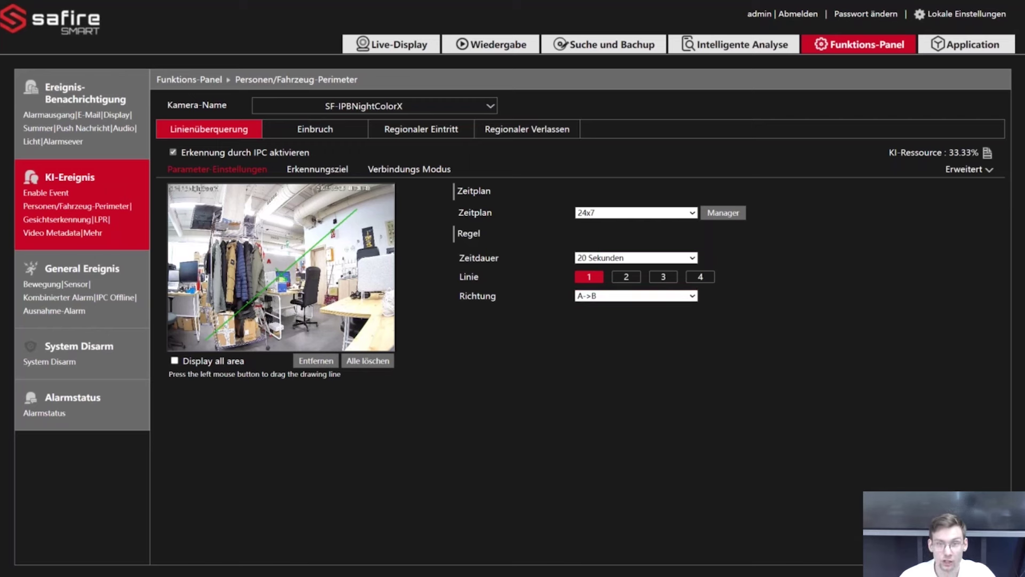
{"action": "left_click", "coordinate": [321, 170]}
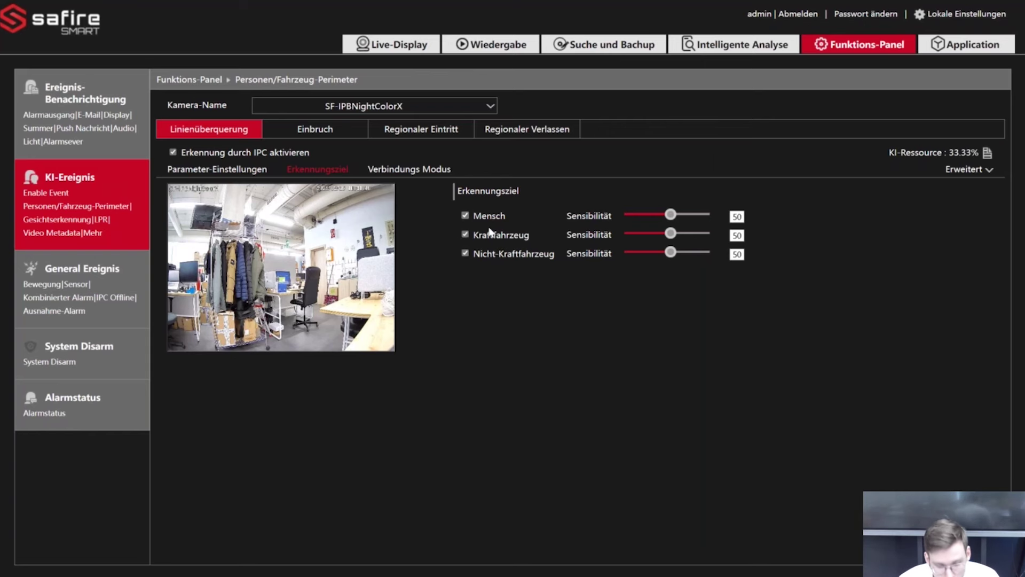
Step: Uncheck Kraftfahrzeug and Nicht-Kraftfahrzeug so only Mensch is detected, then view Verbindungs Modus
{"action": "left_click", "coordinate": [465, 234]}
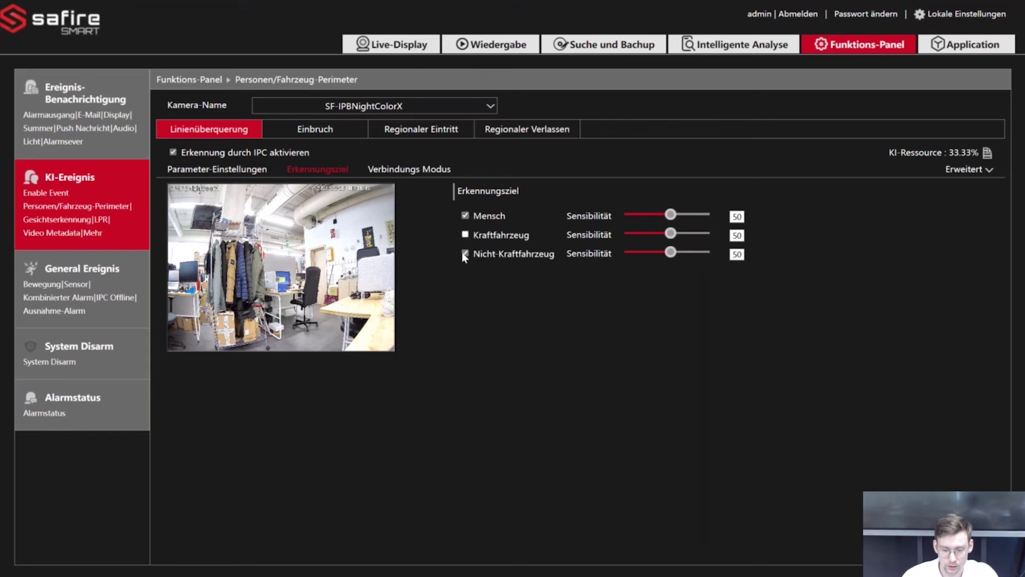
{"action": "left_click", "coordinate": [464, 254]}
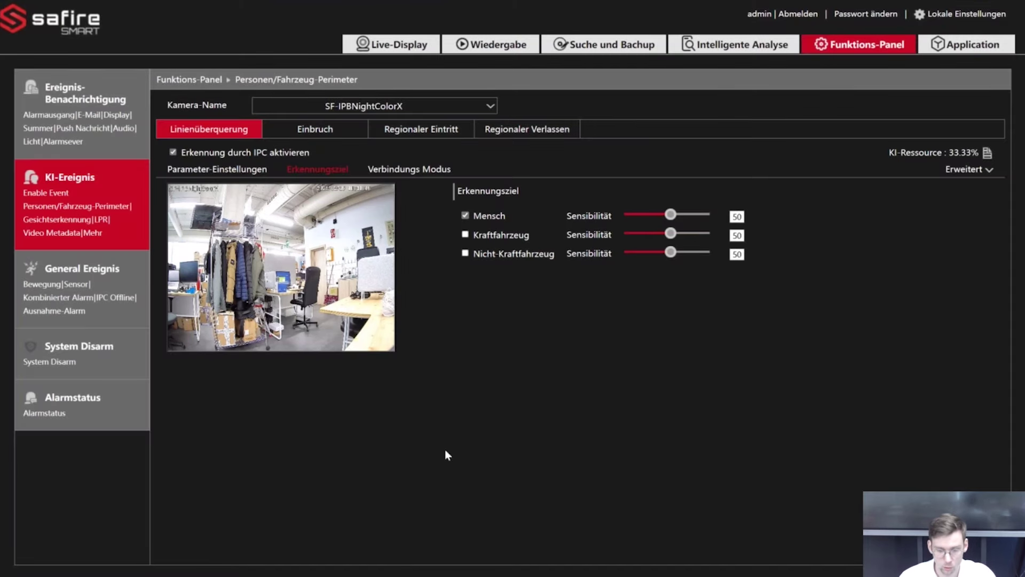
{"action": "left_click", "coordinate": [410, 170]}
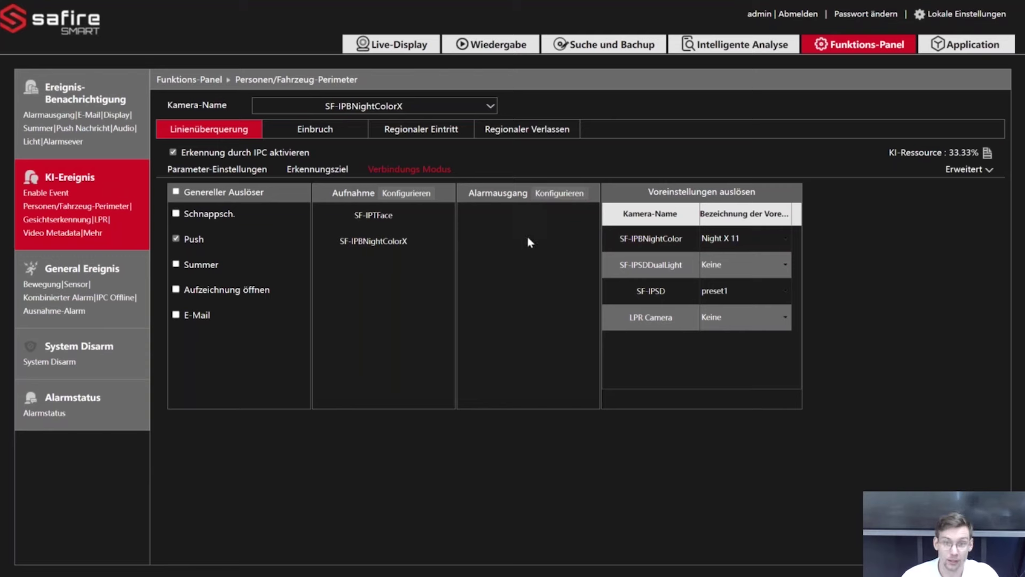
Step: Add AlarmOut1 and SF-IPBNightColor_AlarmOut1 to the line-crossing rule's triggered alarm outputs
{"action": "left_click", "coordinate": [559, 192]}
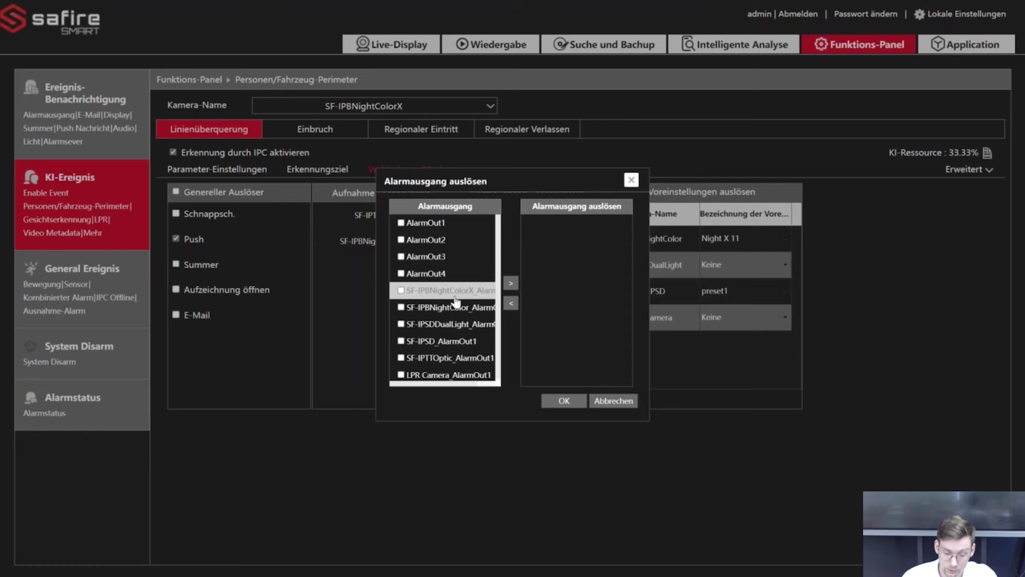
{"action": "scroll", "coordinate": [456, 302], "scroll_direction": "down", "scroll_amount": 1}
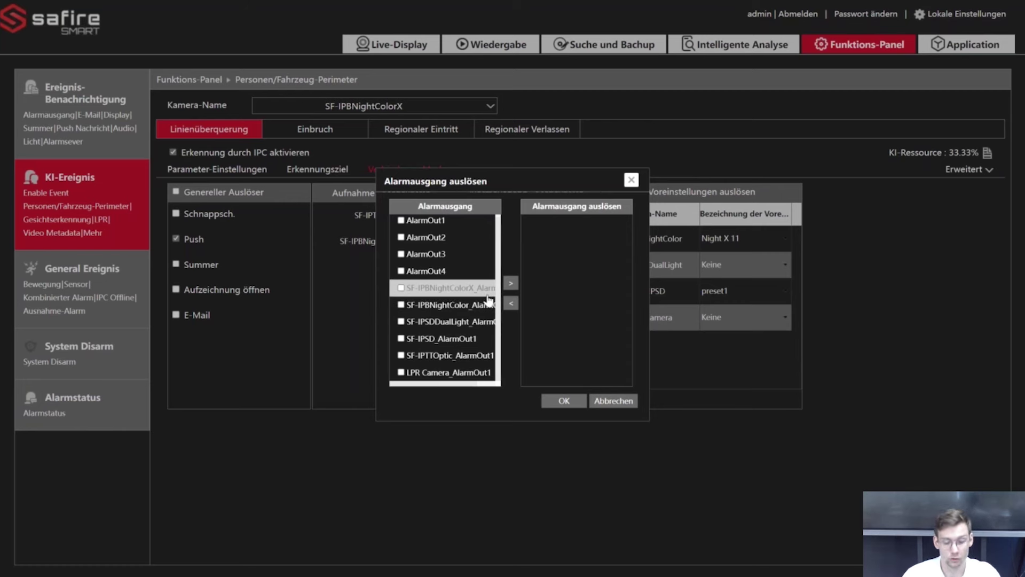
{"action": "scroll", "coordinate": [406, 218], "scroll_direction": "up", "scroll_amount": 1}
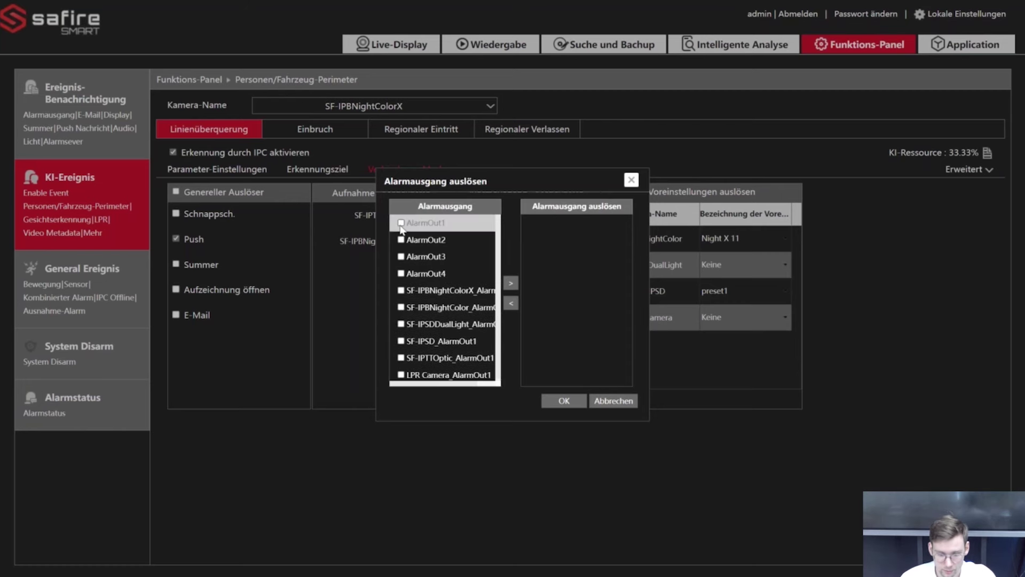
{"action": "left_click", "coordinate": [419, 222]}
{"action": "left_click", "coordinate": [486, 306]}
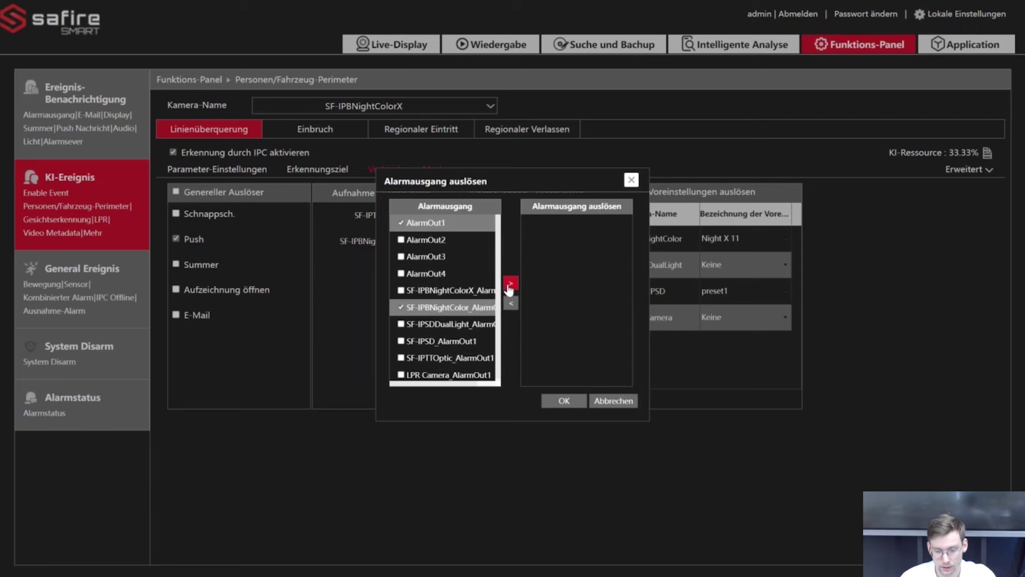
{"action": "left_click", "coordinate": [510, 283]}
{"action": "left_click", "coordinate": [564, 401]}
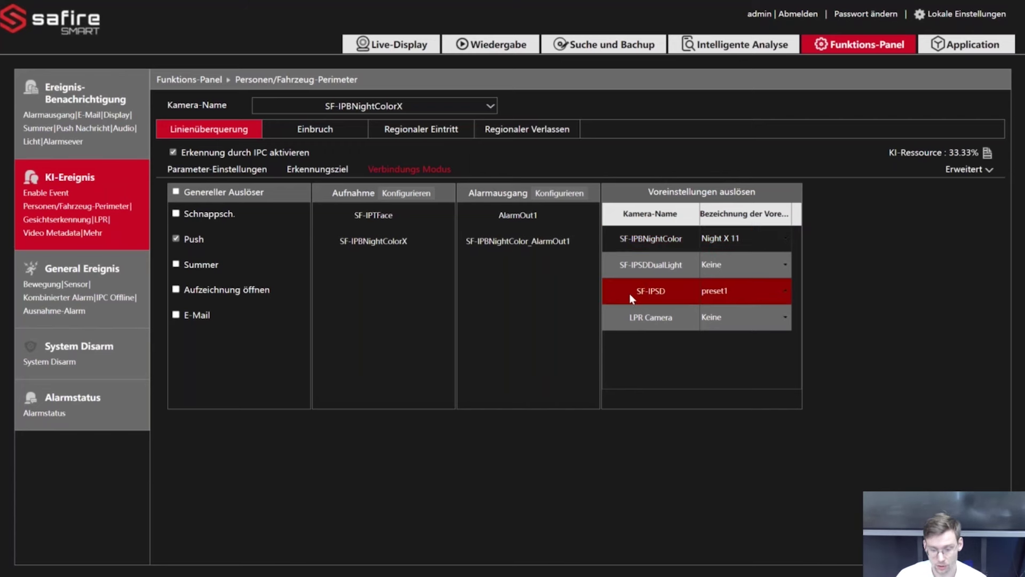
{"action": "left_click", "coordinate": [786, 293]}
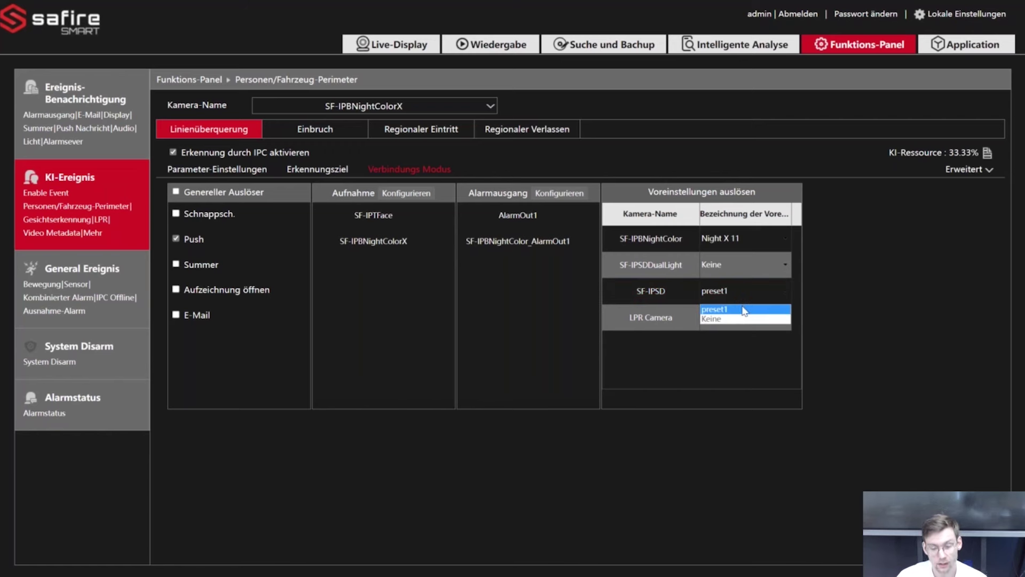
{"action": "left_click", "coordinate": [738, 307]}
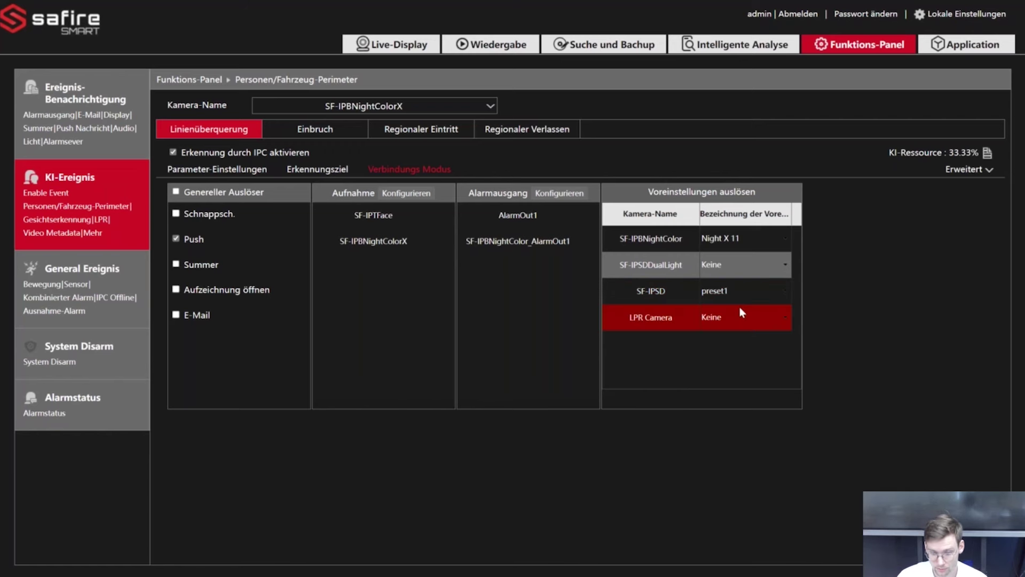
{"action": "left_click", "coordinate": [760, 235]}
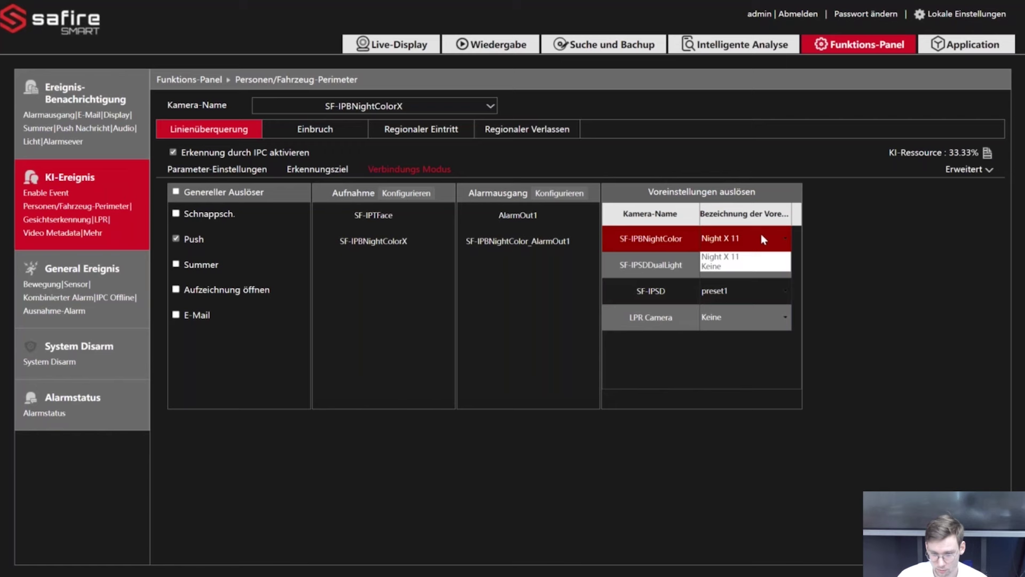
{"action": "left_click", "coordinate": [745, 266]}
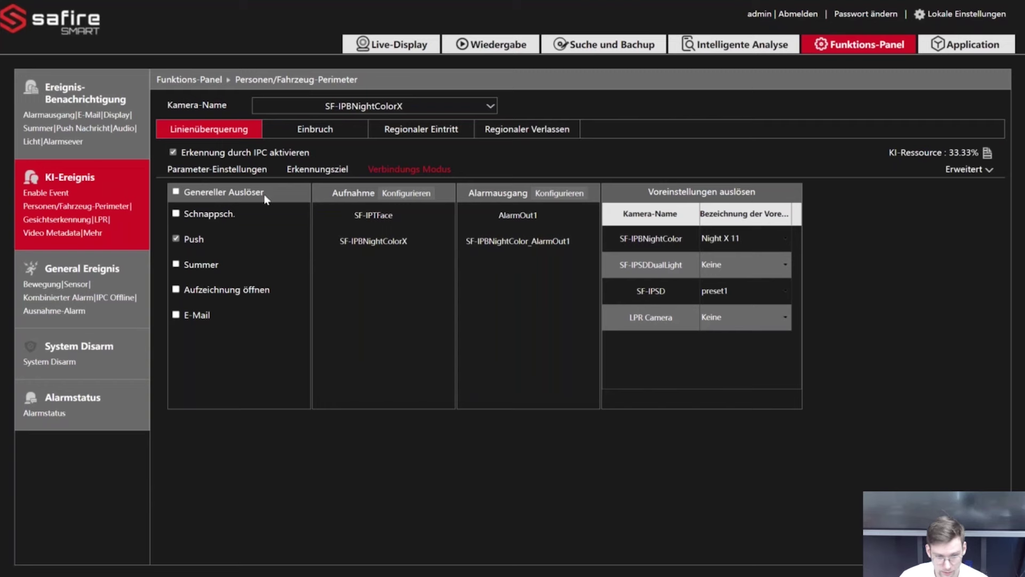
Step: Switch to the Einbruch rule and view its Erkennungsziel, then its Verbindungs Modus linkage settings
{"action": "left_click", "coordinate": [306, 134]}
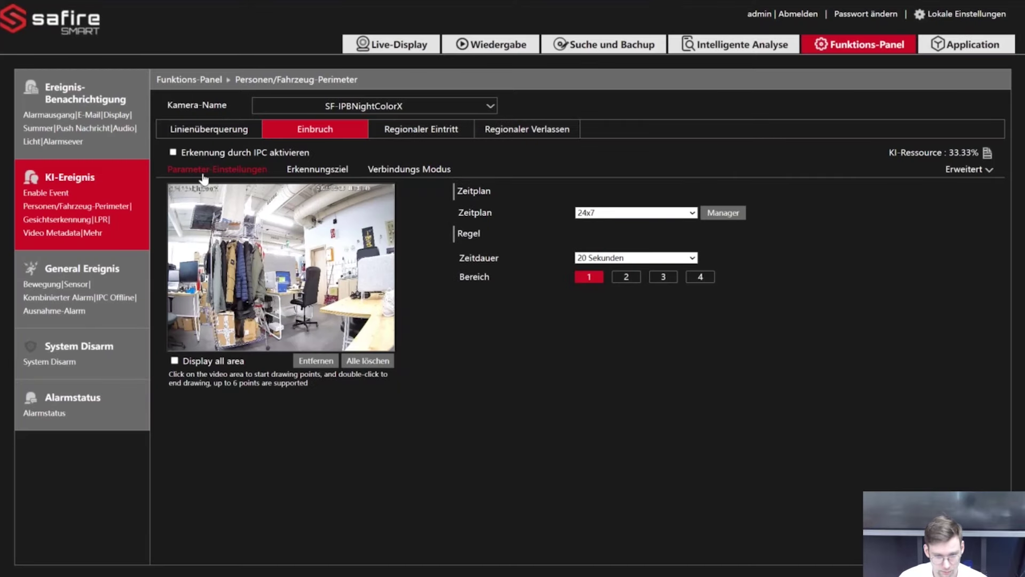
{"action": "left_click", "coordinate": [307, 171]}
{"action": "left_click", "coordinate": [385, 173]}
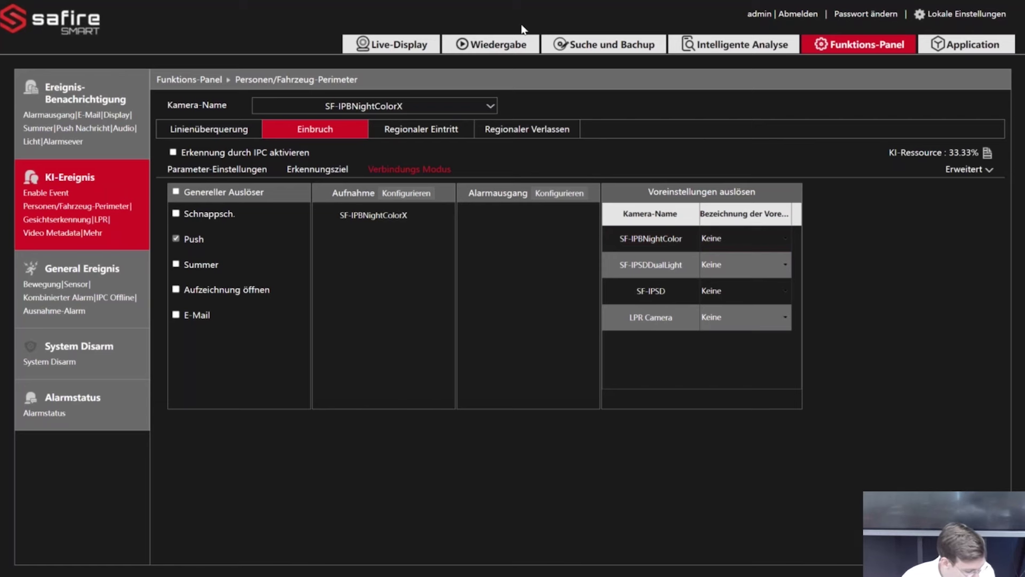
Step: Open the Gesicht (face) search under Intelligente Analyse > Kombinieren for today, 29/02/2024
{"action": "left_click", "coordinate": [725, 46]}
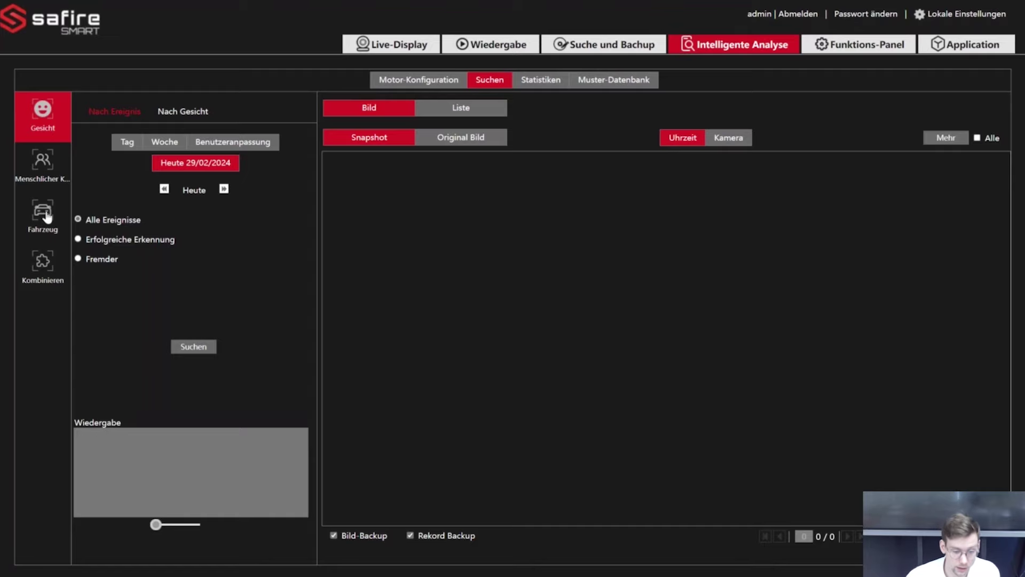
{"action": "left_click", "coordinate": [53, 268]}
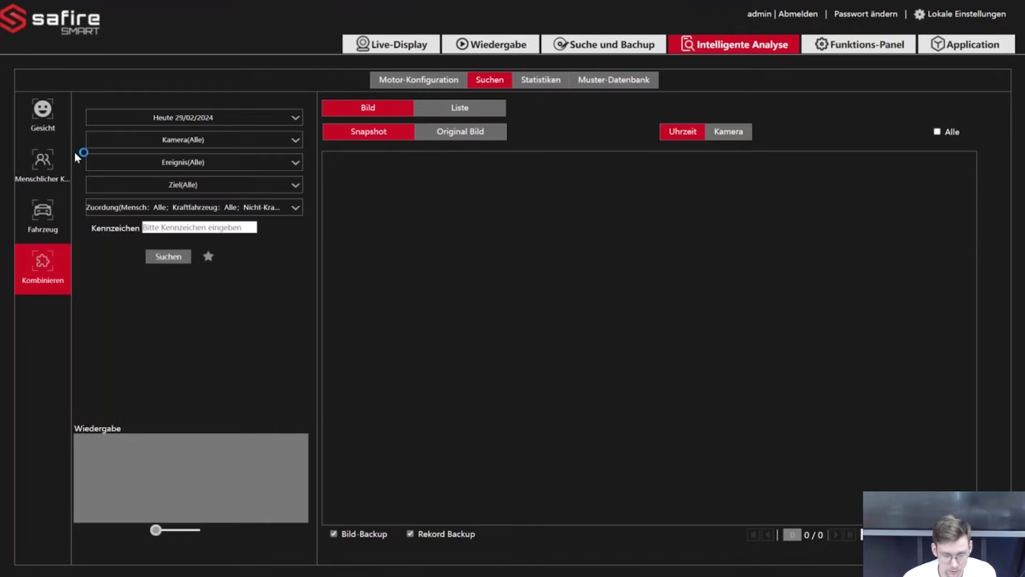
{"action": "left_click", "coordinate": [49, 128]}
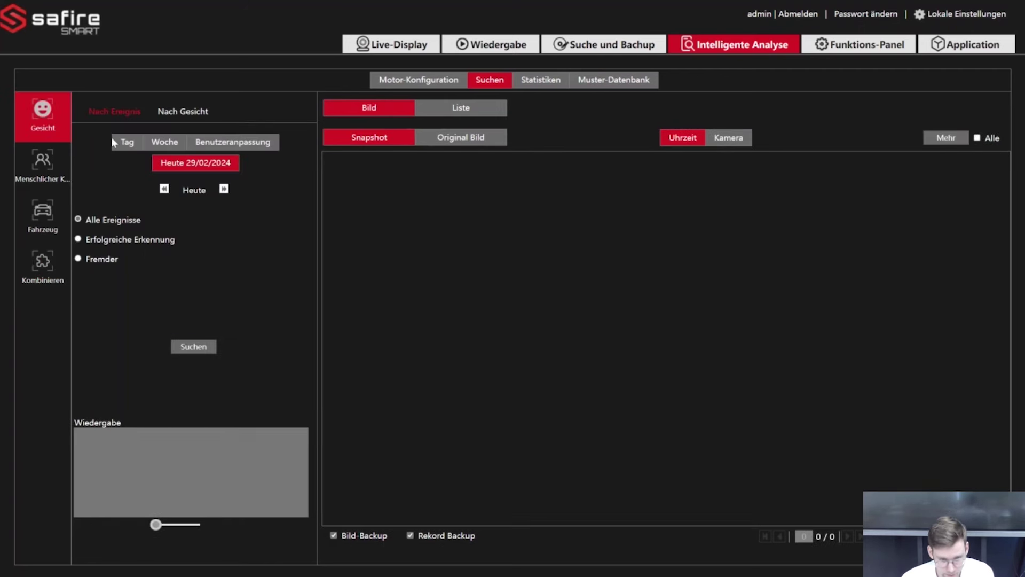
Step: Search this week's (26/02–03/03/2024) face snapshots, listing SF-IPTFace results across 6 pages
{"action": "left_click", "coordinate": [152, 145]}
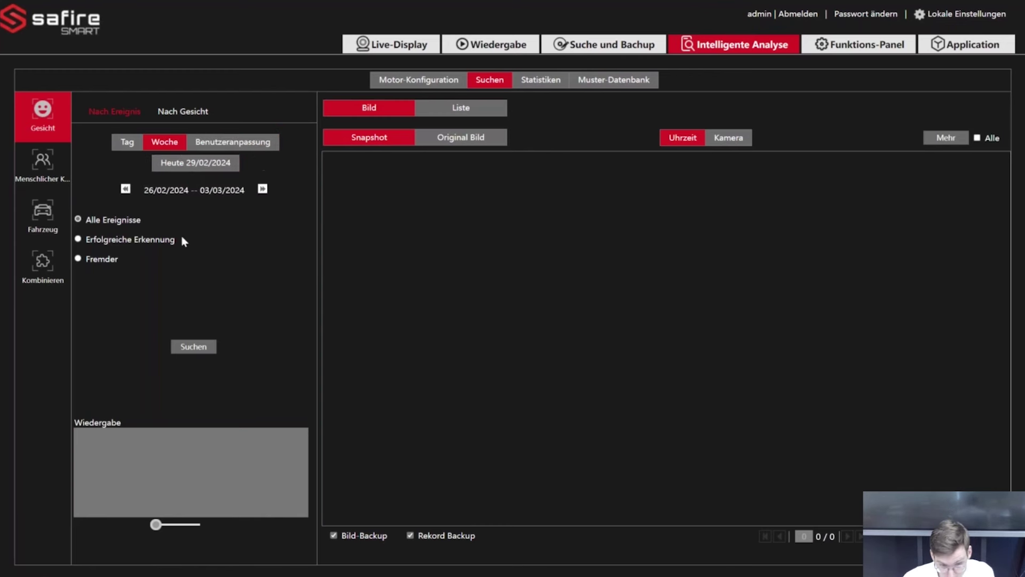
{"action": "left_click", "coordinate": [195, 348]}
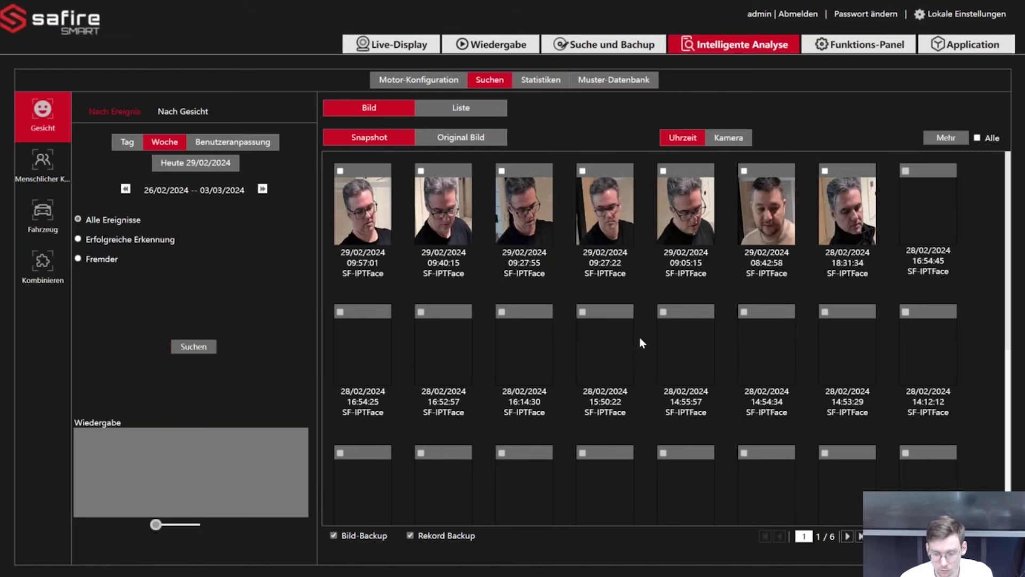
{"action": "scroll", "coordinate": [642, 342], "scroll_direction": "down", "scroll_amount": 5}
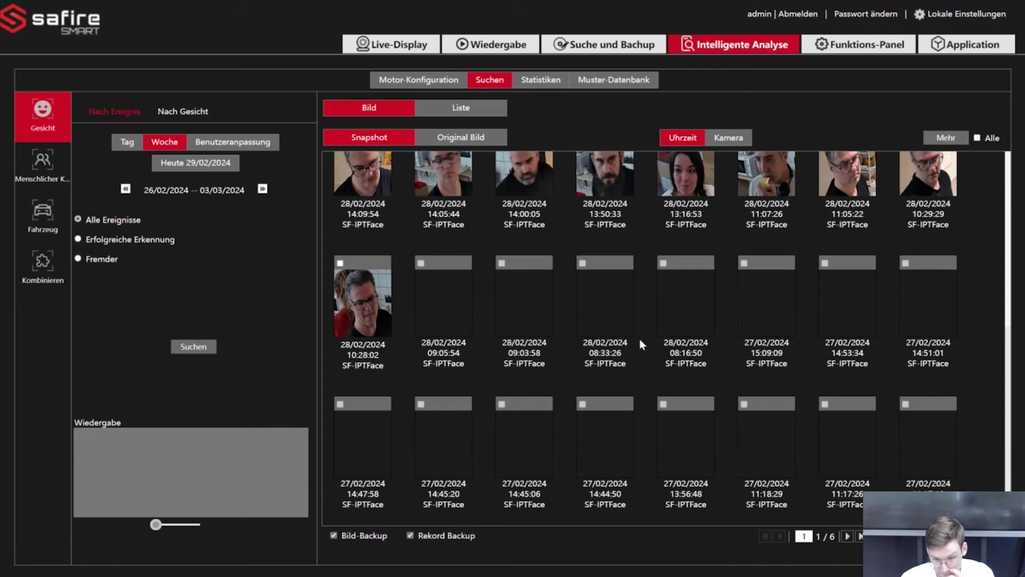
{"action": "scroll", "coordinate": [640, 338], "scroll_direction": "up", "scroll_amount": 3}
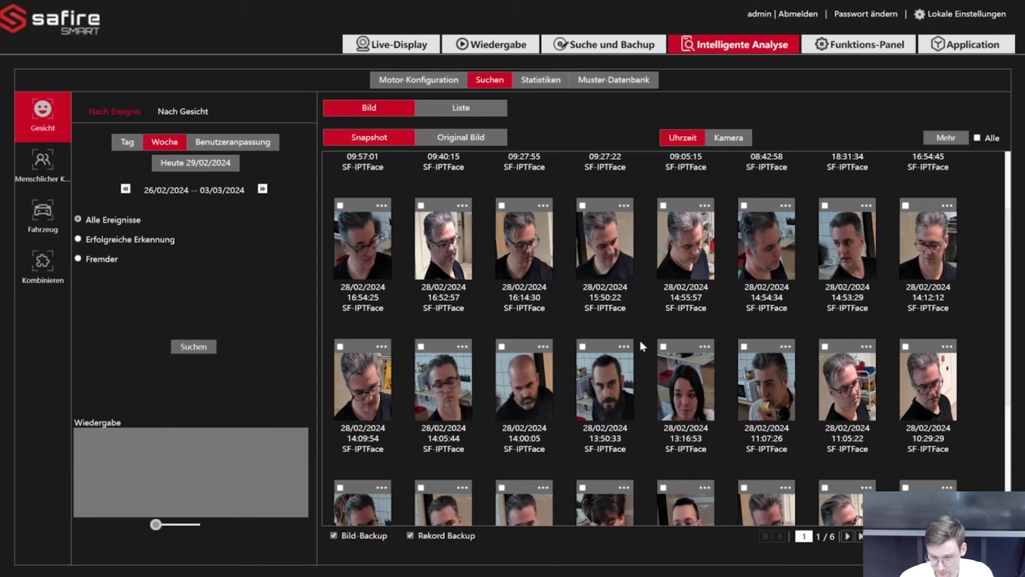
Step: Play back the recordings of the 15:50:22, 13:50:33 and 08:16:50 face snapshots
{"action": "mouse_move", "coordinate": [693, 268]}
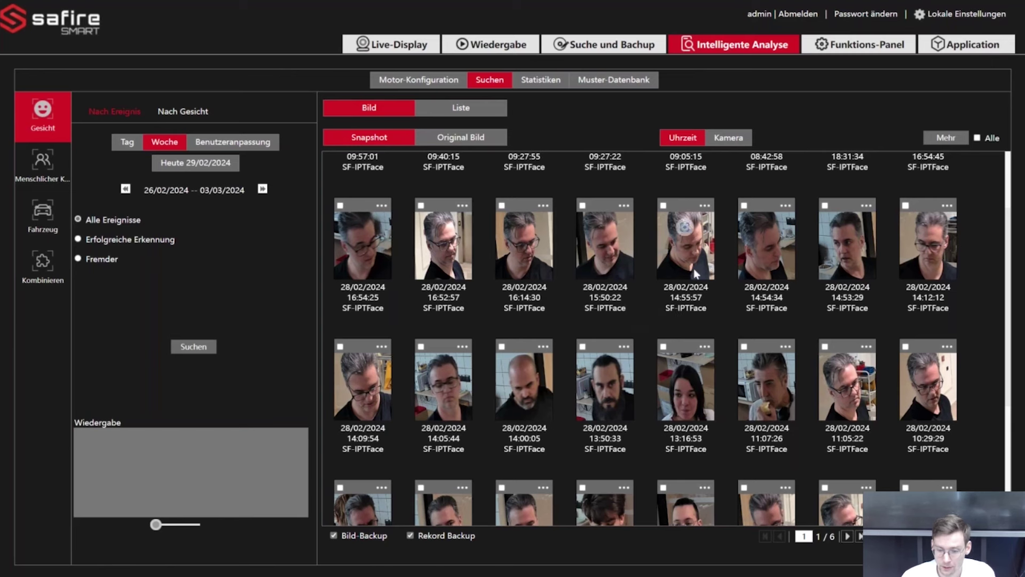
{"action": "left_click", "coordinate": [606, 252]}
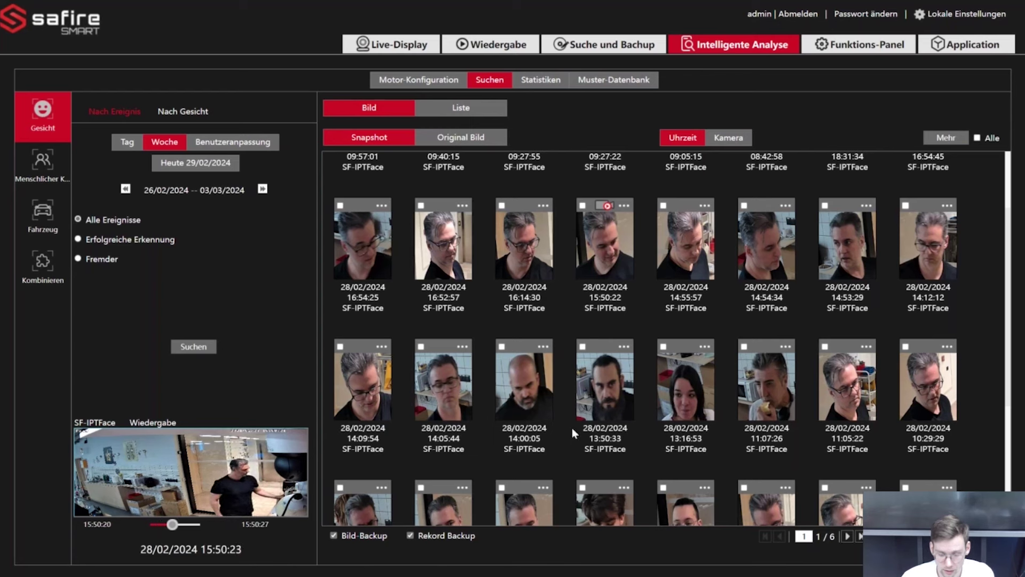
{"action": "left_click", "coordinate": [602, 391]}
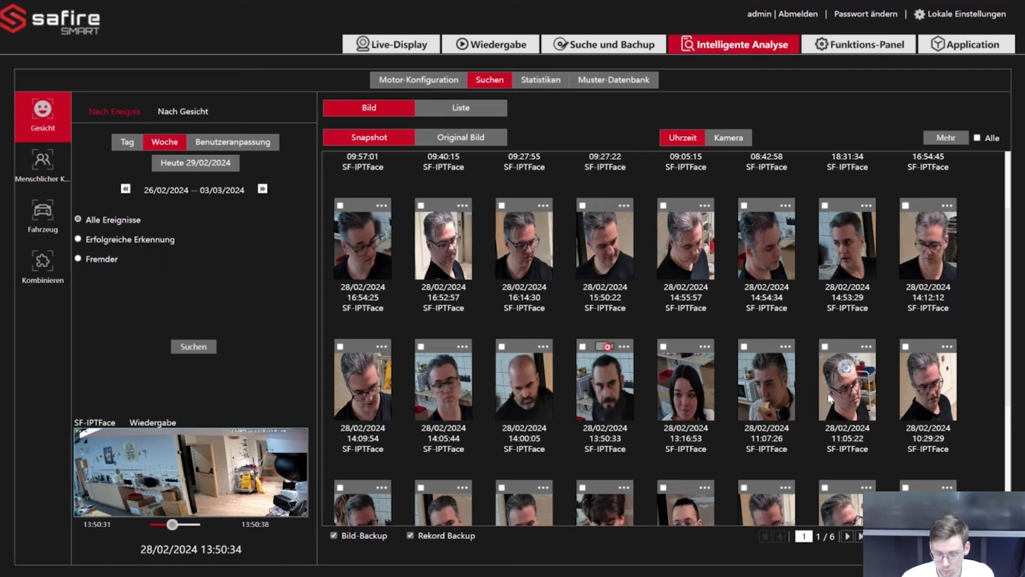
{"action": "scroll", "coordinate": [838, 424], "scroll_direction": "down", "scroll_amount": 2}
{"action": "left_click", "coordinate": [688, 373]}
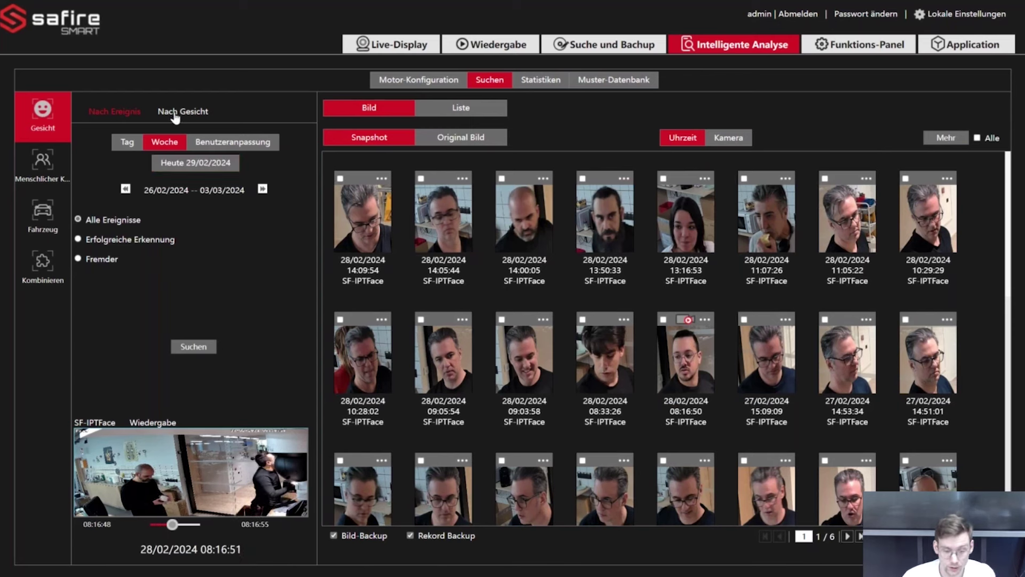
Step: Search by a face ticked in the Gesichts-Datenbank, returning 75% matches across 3 pages
{"action": "left_click", "coordinate": [176, 113]}
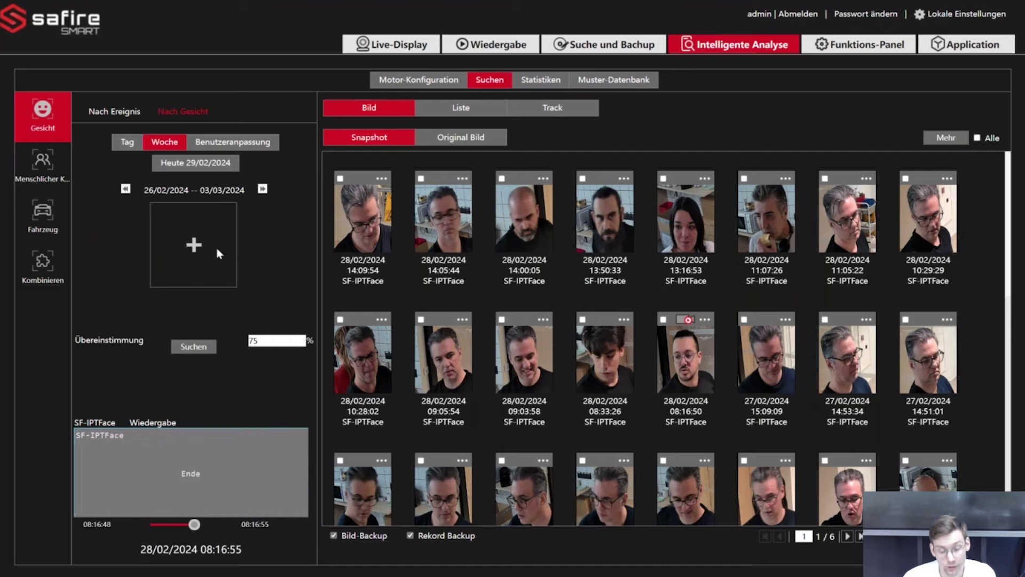
{"action": "left_click", "coordinate": [194, 246]}
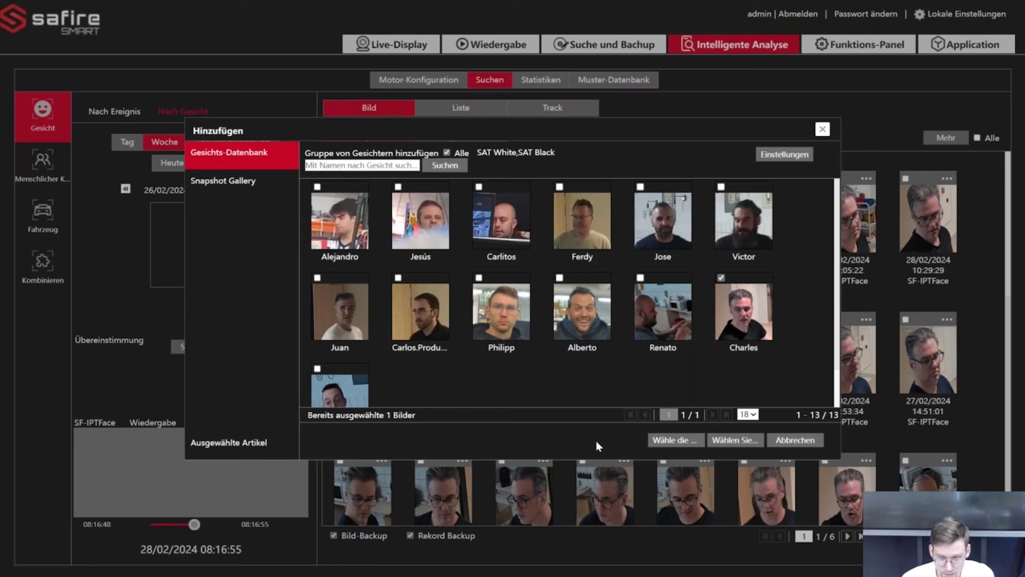
{"action": "left_click", "coordinate": [746, 441]}
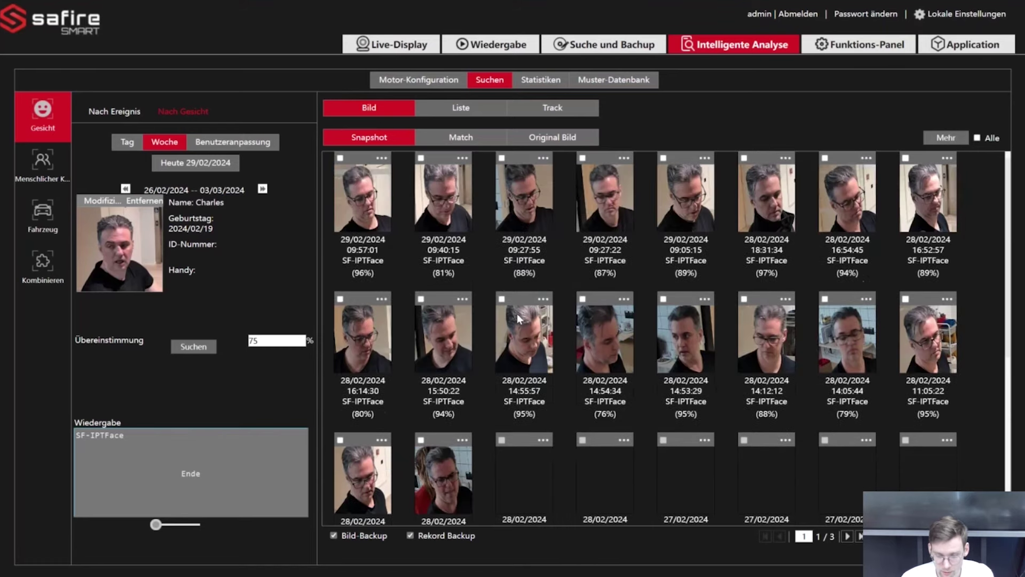
Step: Play back the 28/02 09:03:58 and 27/02 14:45:06 face matches
{"action": "scroll", "coordinate": [517, 314], "scroll_direction": "down", "scroll_amount": 5}
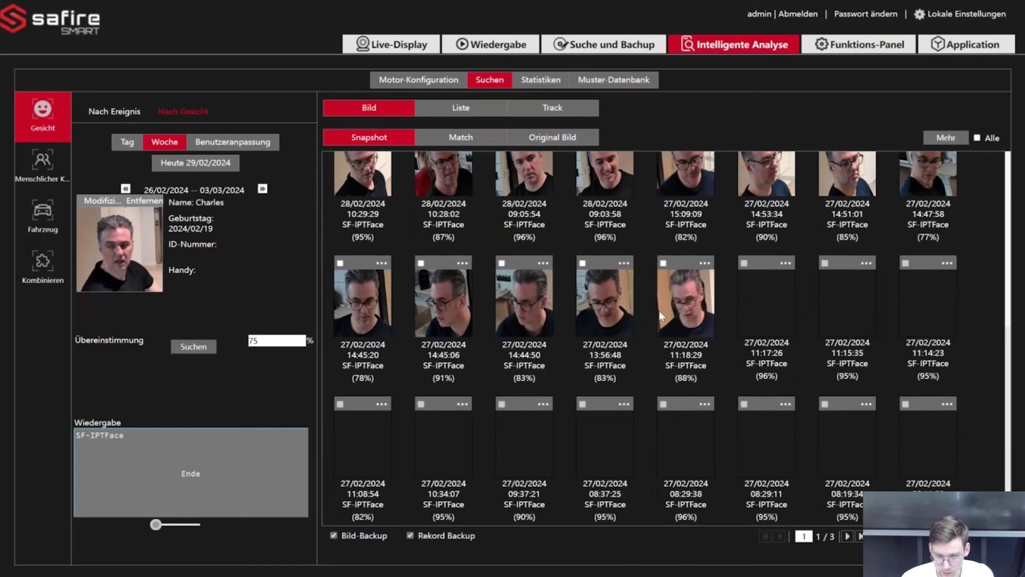
{"action": "scroll", "coordinate": [663, 314], "scroll_direction": "up", "scroll_amount": 3}
{"action": "left_click", "coordinate": [599, 332]}
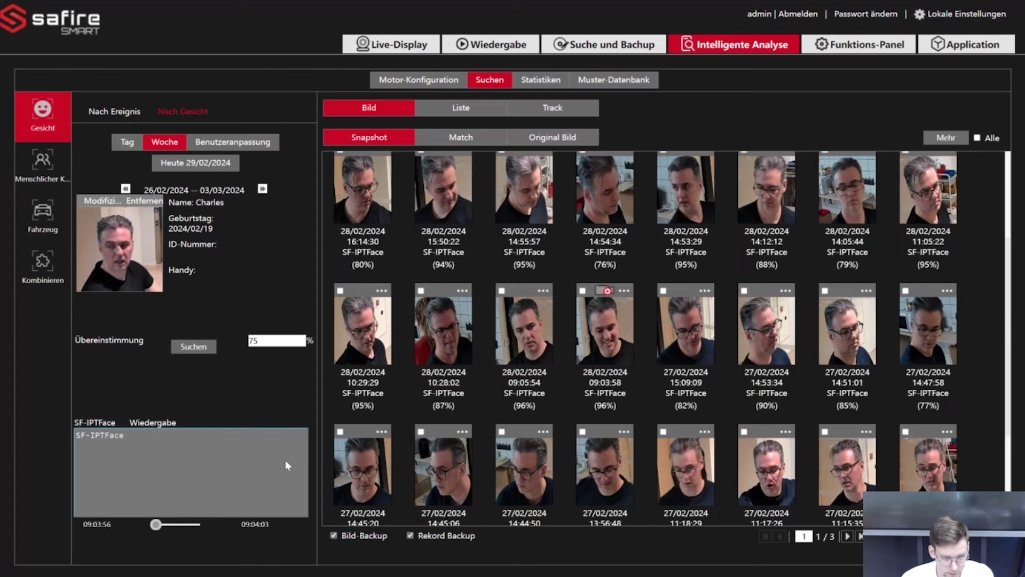
{"action": "left_click", "coordinate": [460, 463]}
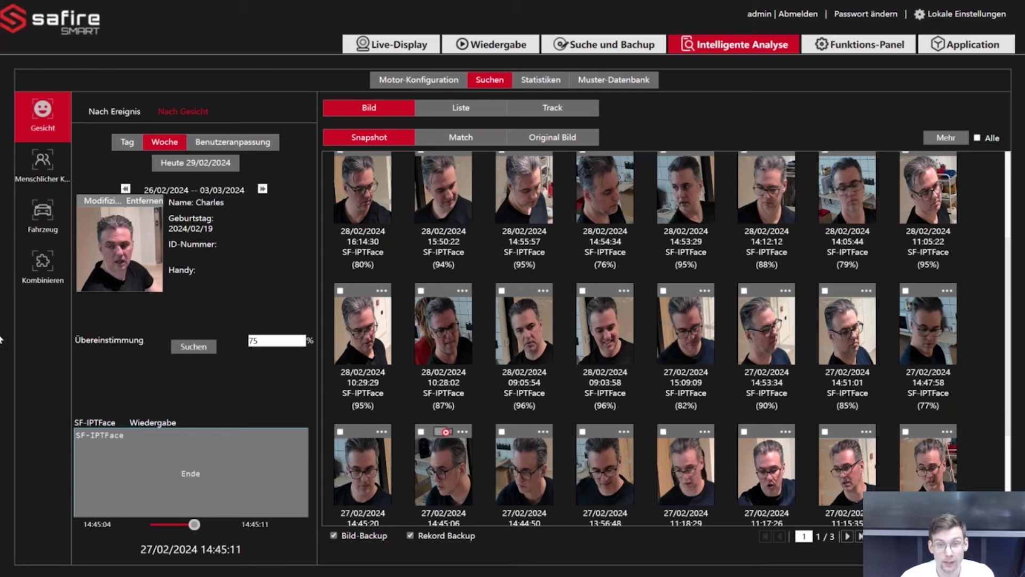
Step: Switch to human body search and set the date range to this week
{"action": "left_click", "coordinate": [34, 167]}
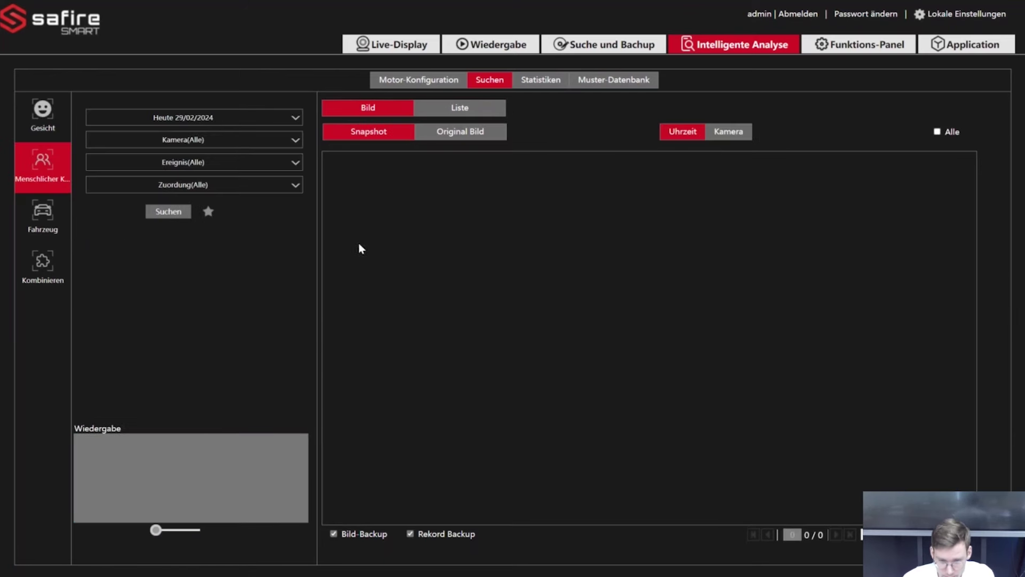
{"action": "left_click", "coordinate": [238, 122]}
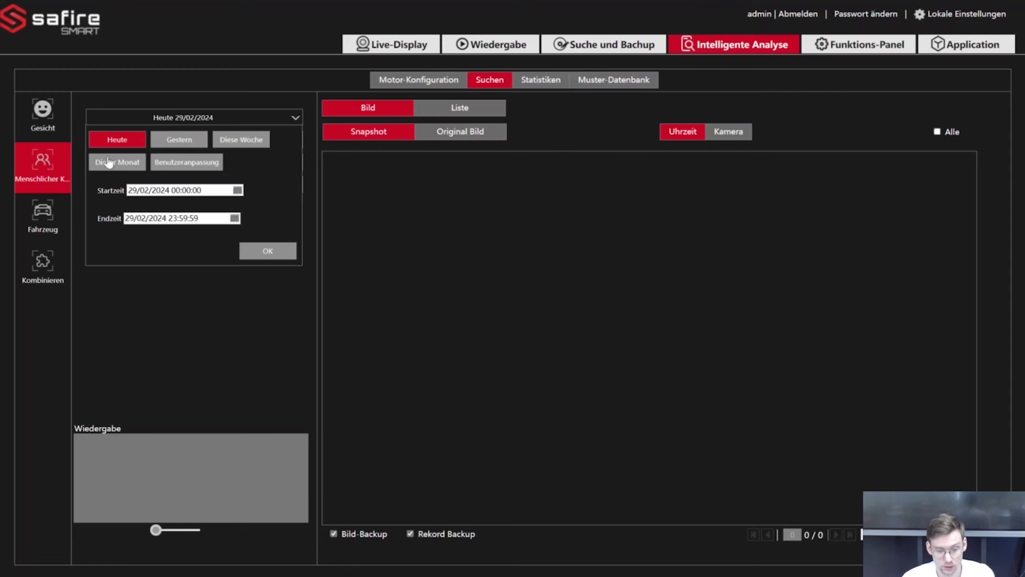
{"action": "left_click", "coordinate": [265, 148]}
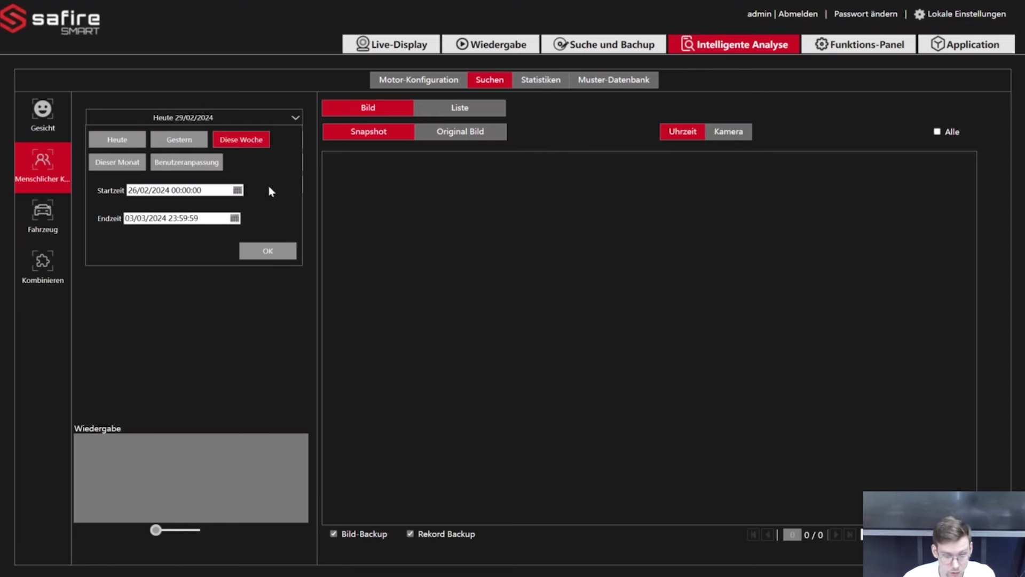
{"action": "left_click", "coordinate": [272, 247]}
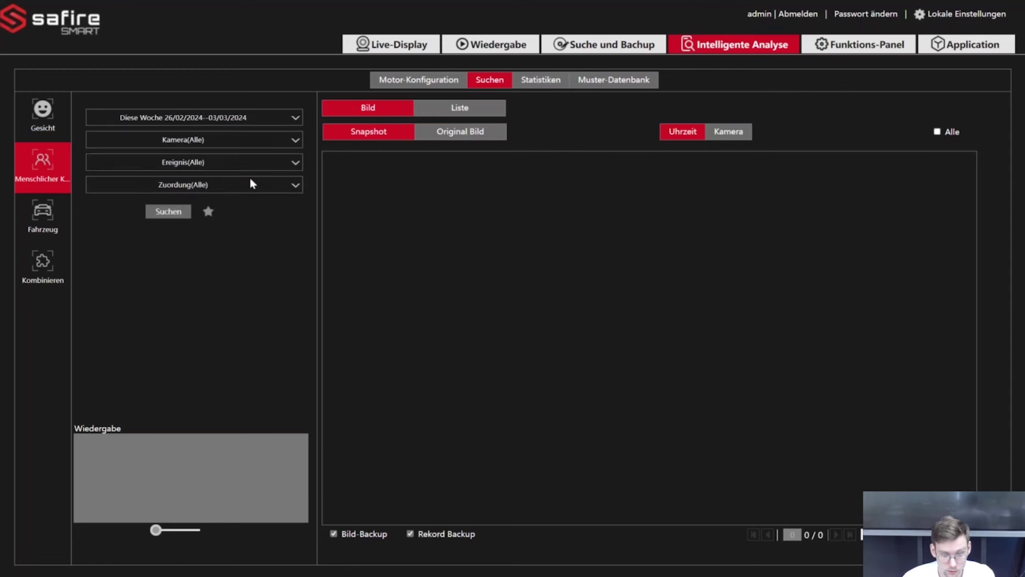
Step: Select all cameras for the human search
{"action": "left_click", "coordinate": [237, 150]}
{"action": "scroll", "coordinate": [201, 230], "scroll_direction": "down", "scroll_amount": 3}
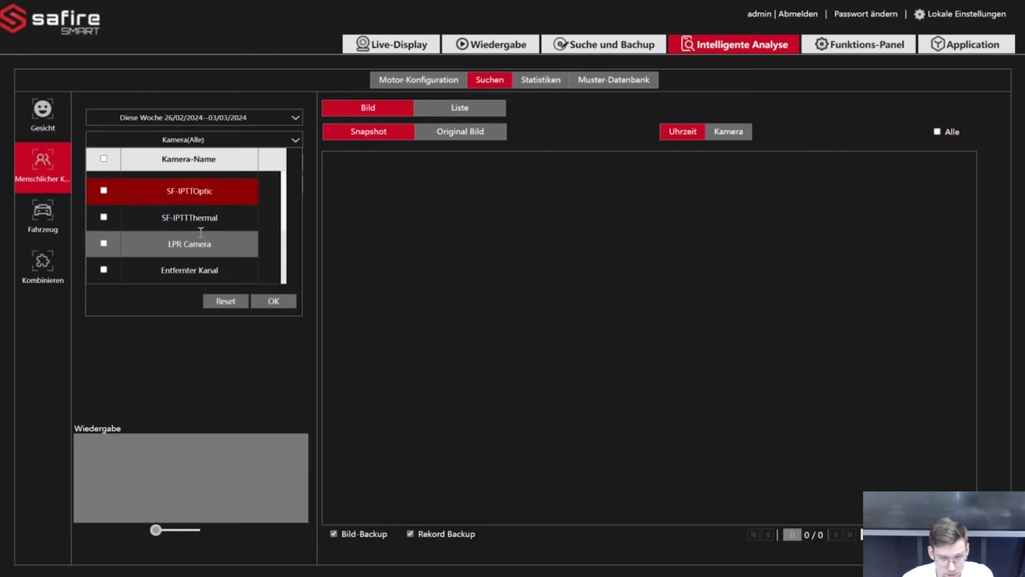
{"action": "scroll", "coordinate": [200, 231], "scroll_direction": "up", "scroll_amount": 3}
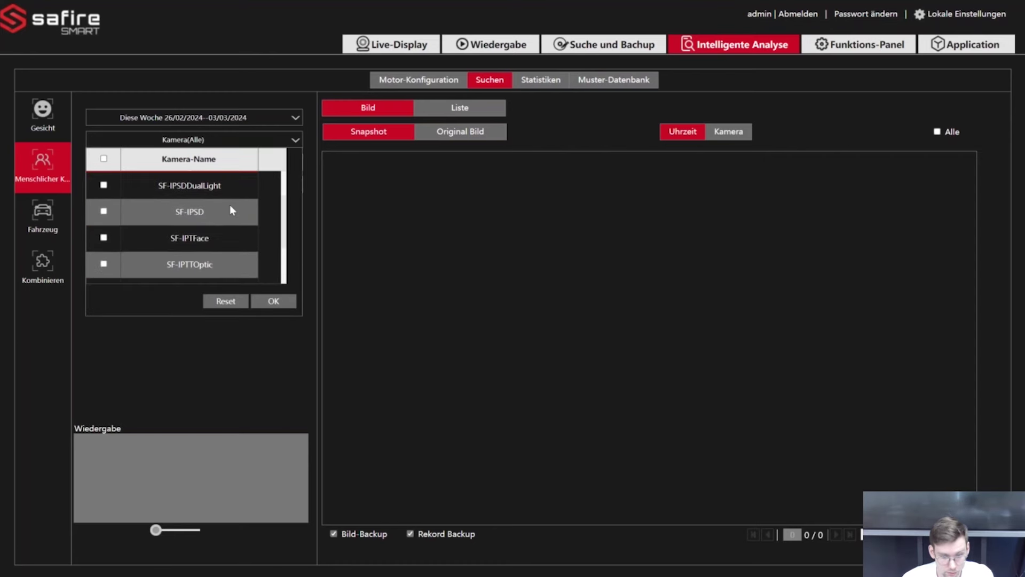
{"action": "scroll", "coordinate": [230, 204], "scroll_direction": "down", "scroll_amount": 3}
{"action": "scroll", "coordinate": [229, 204], "scroll_direction": "up", "scroll_amount": 5}
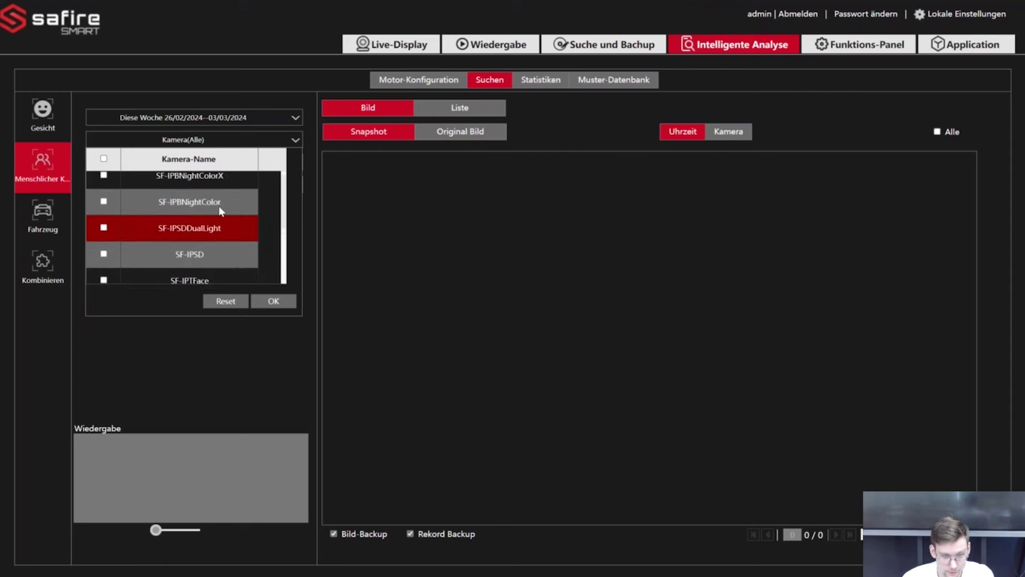
{"action": "left_click", "coordinate": [104, 159]}
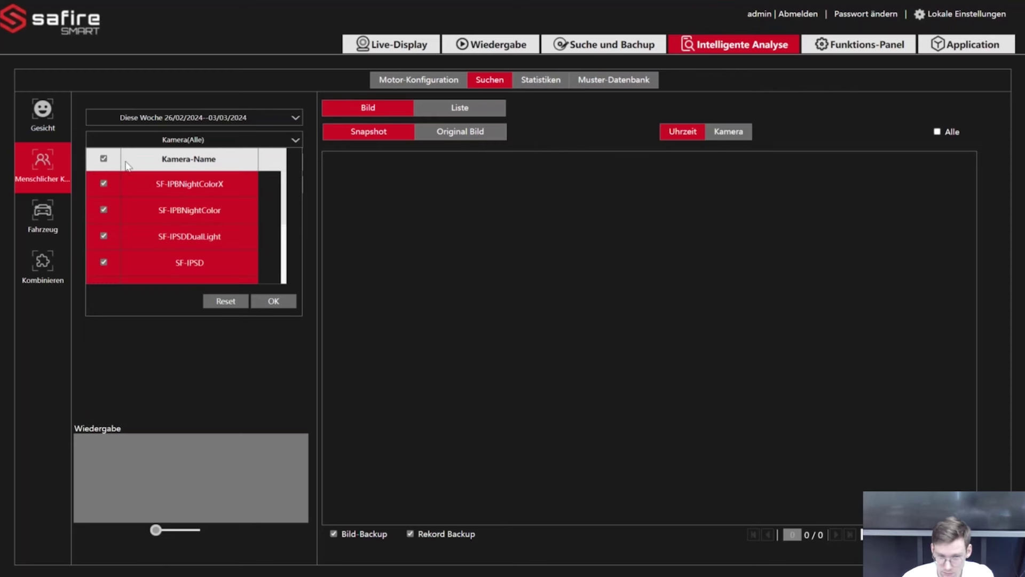
{"action": "left_click", "coordinate": [282, 301]}
Step: Filter the human search events to Video Metadata
{"action": "left_click", "coordinate": [197, 167]}
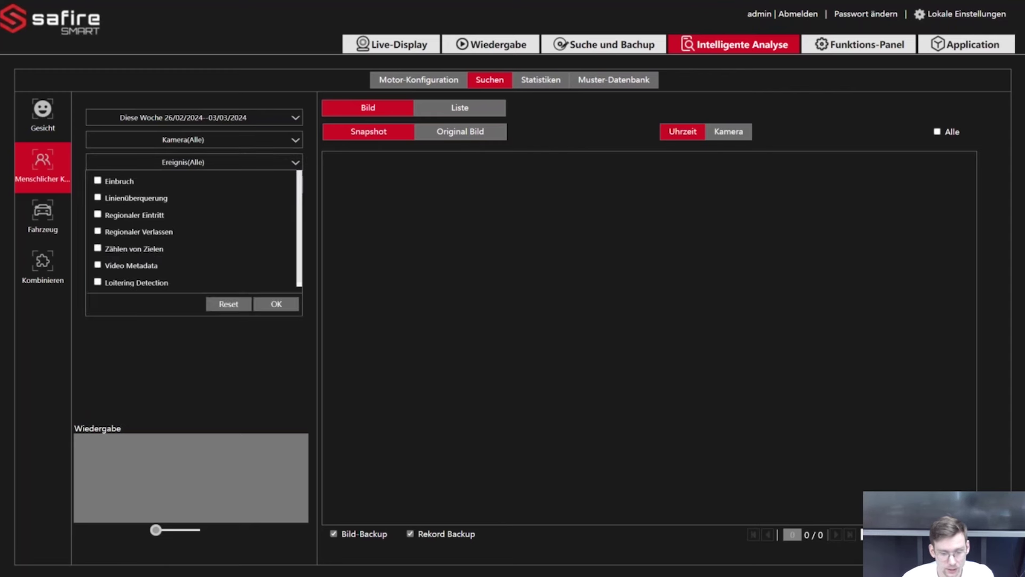
{"action": "scroll", "coordinate": [210, 204], "scroll_direction": "down", "scroll_amount": 1}
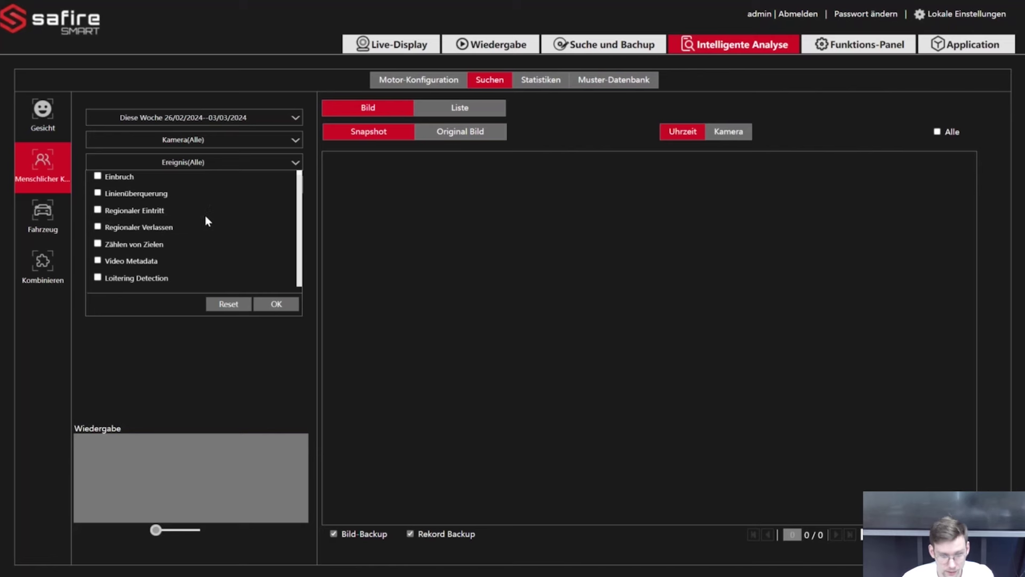
{"action": "scroll", "coordinate": [206, 217], "scroll_direction": "up", "scroll_amount": 1}
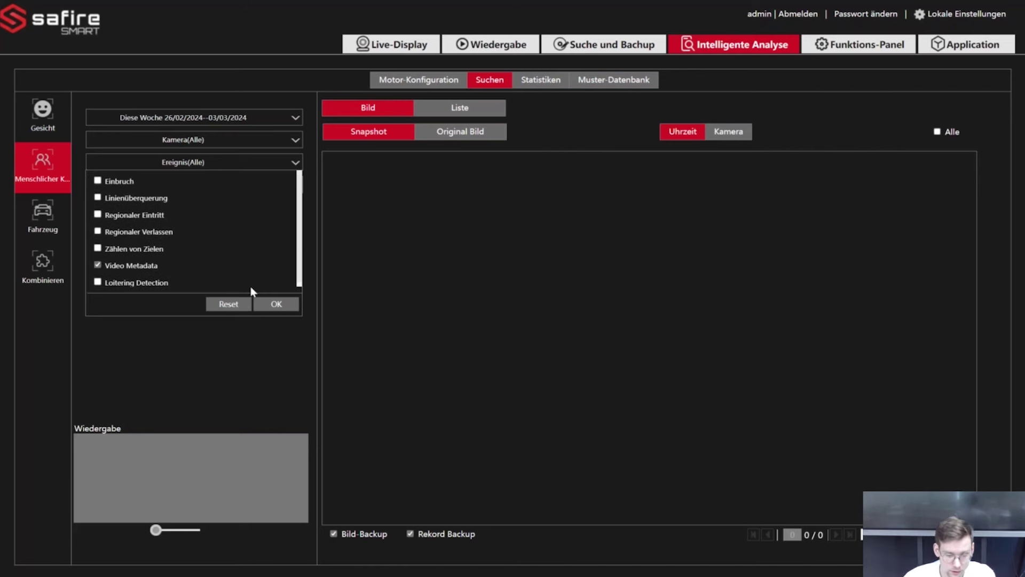
{"action": "left_click", "coordinate": [276, 303]}
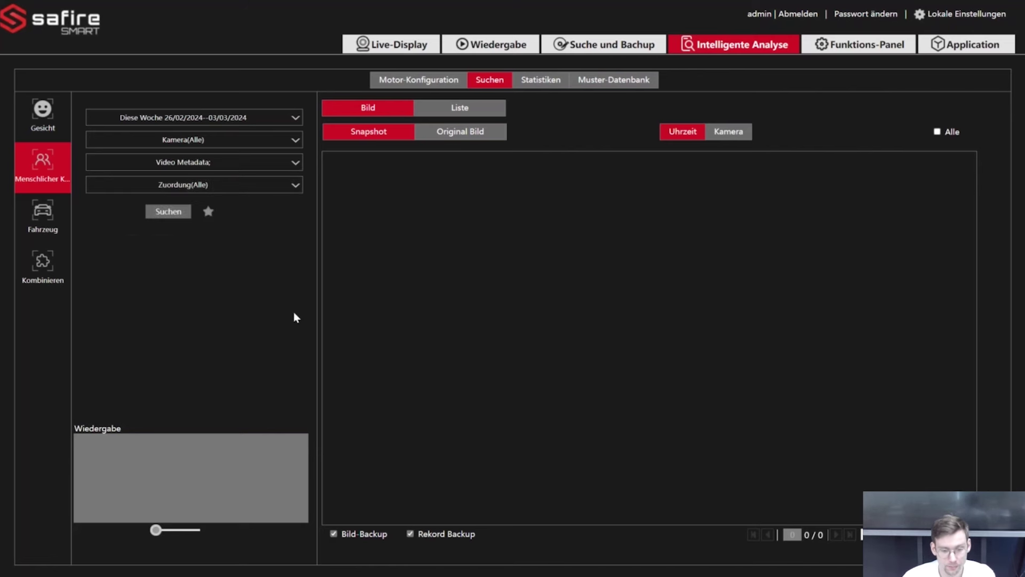
{"action": "left_click", "coordinate": [295, 186]}
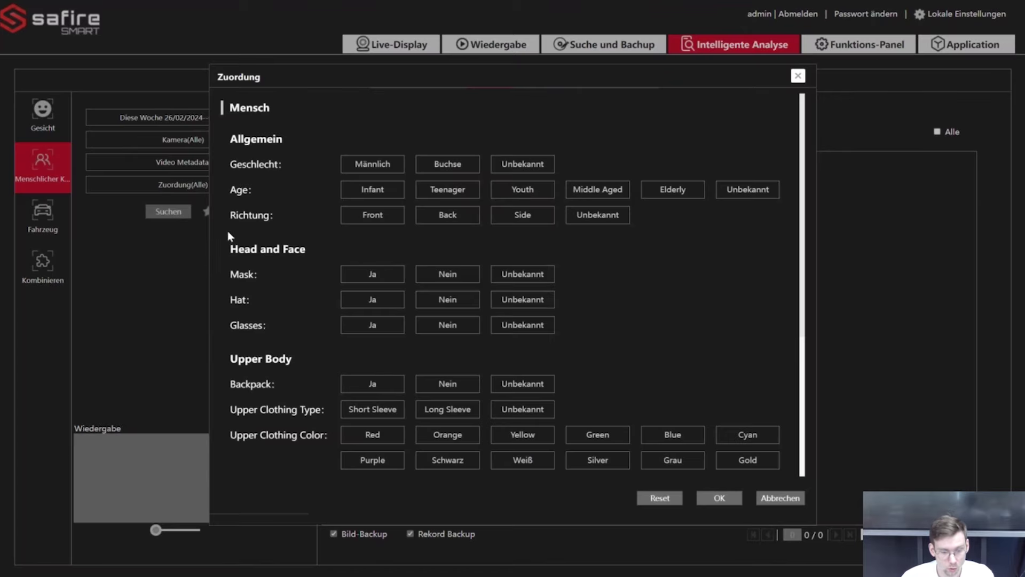
Step: Run the human search, listing SF-IPBNightColorX snapshots across 19 pages
{"action": "left_click", "coordinate": [797, 76]}
{"action": "left_click", "coordinate": [168, 212]}
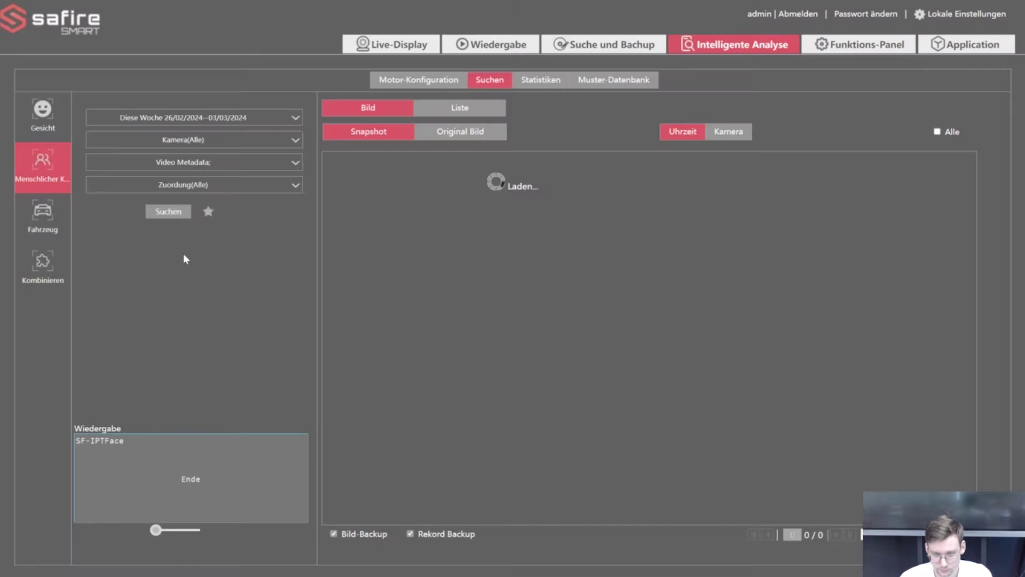
{"action": "scroll", "coordinate": [635, 320], "scroll_direction": "down", "scroll_amount": 2}
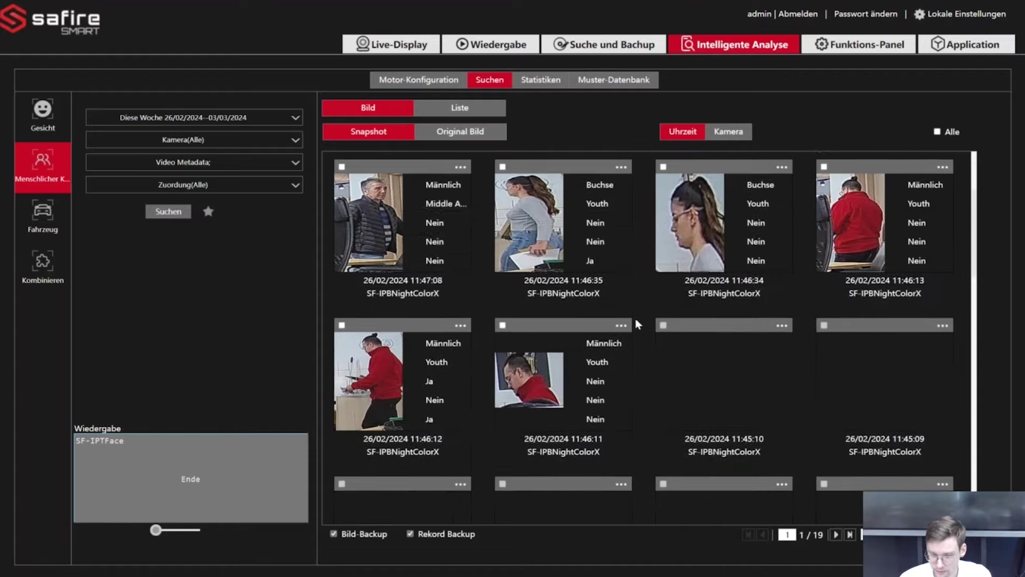
{"action": "scroll", "coordinate": [634, 314], "scroll_direction": "down", "scroll_amount": 10}
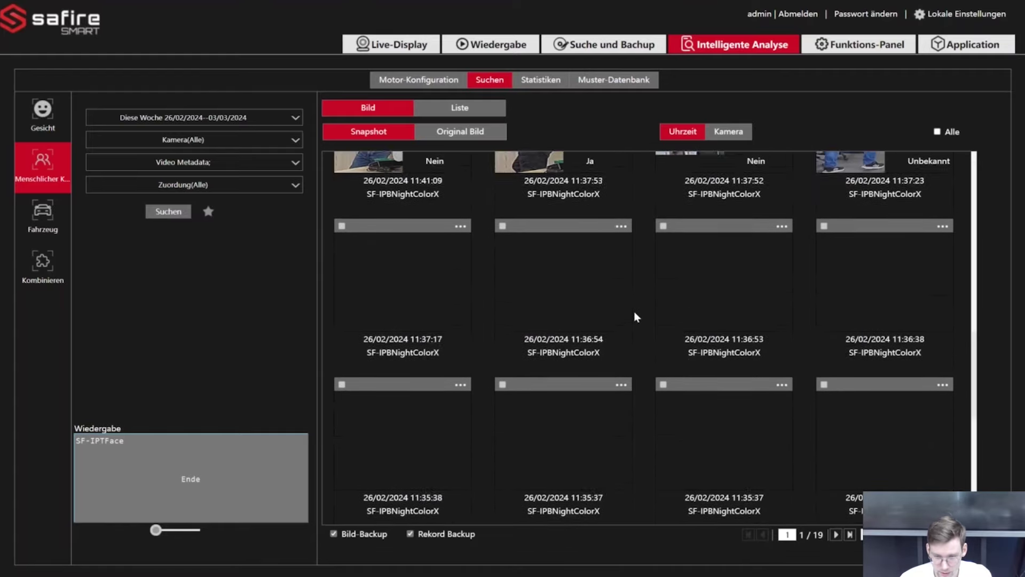
{"action": "scroll", "coordinate": [634, 316], "scroll_direction": "up", "scroll_amount": 10}
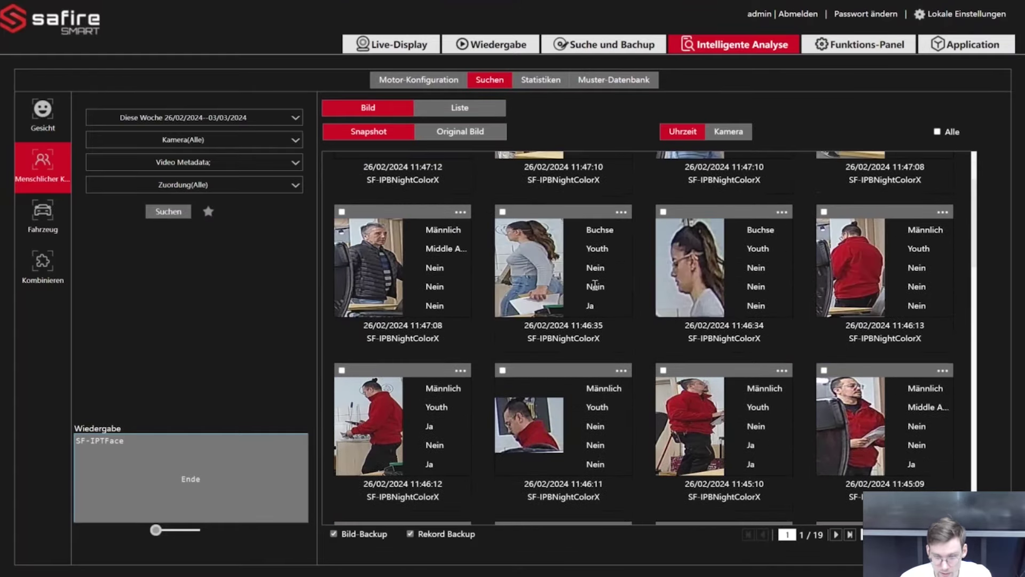
{"action": "scroll", "coordinate": [595, 285], "scroll_direction": "up", "scroll_amount": 3}
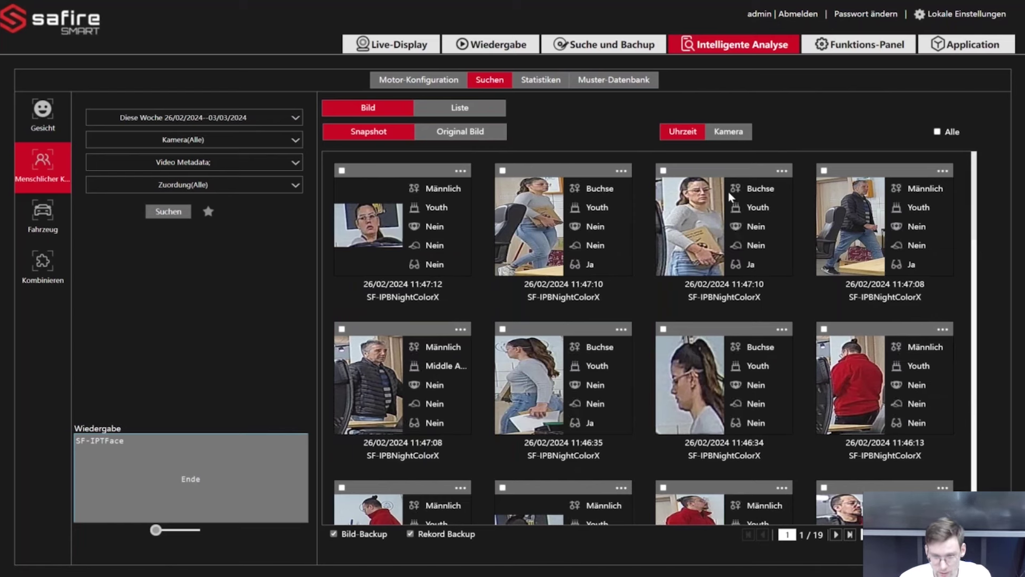
Step: Play back the 11:43:45 person snapshot's clip
{"action": "scroll", "coordinate": [644, 307], "scroll_direction": "down", "scroll_amount": 1}
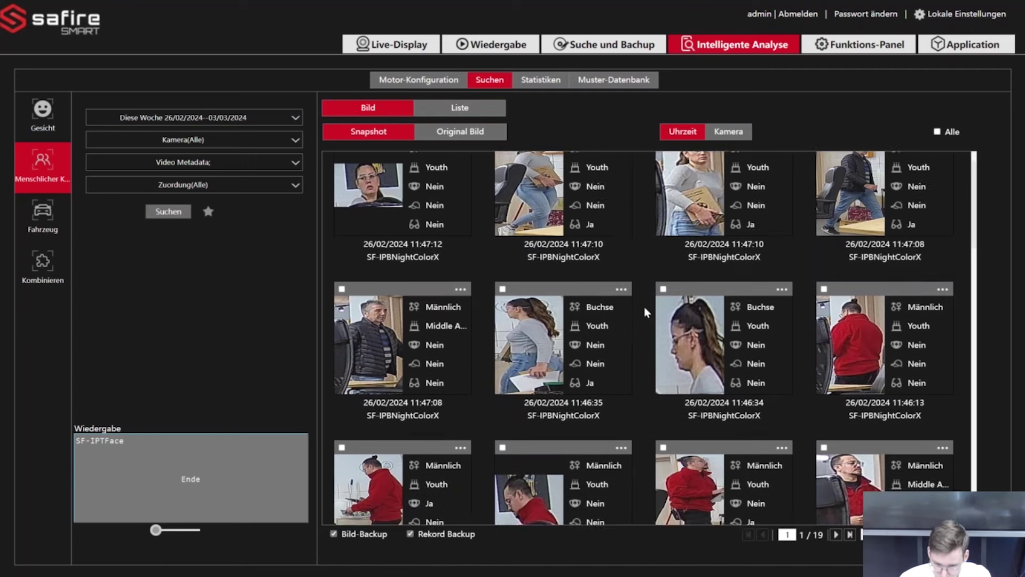
{"action": "scroll", "coordinate": [643, 306], "scroll_direction": "down", "scroll_amount": 2}
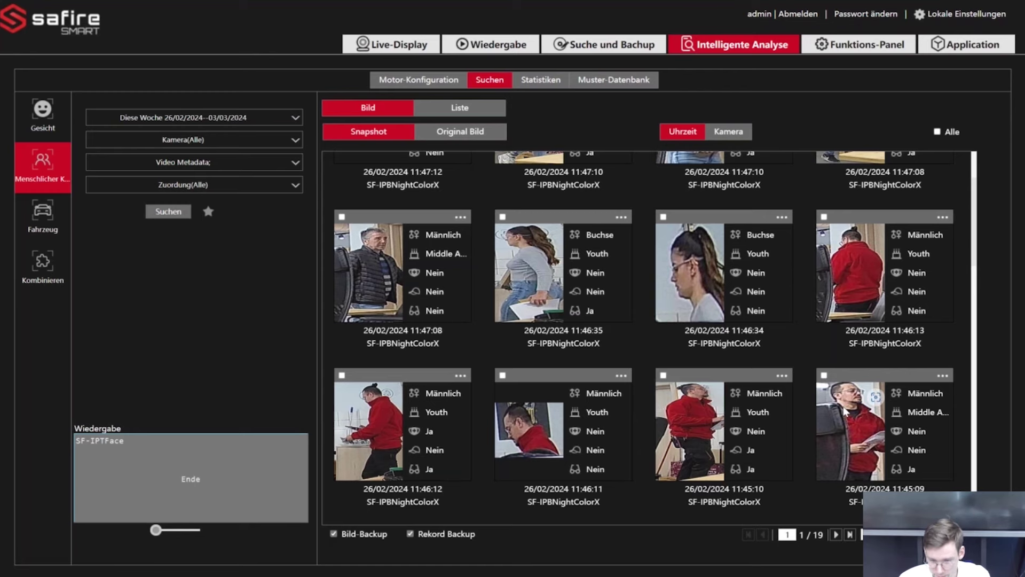
{"action": "scroll", "coordinate": [664, 171], "scroll_direction": "down", "scroll_amount": 5}
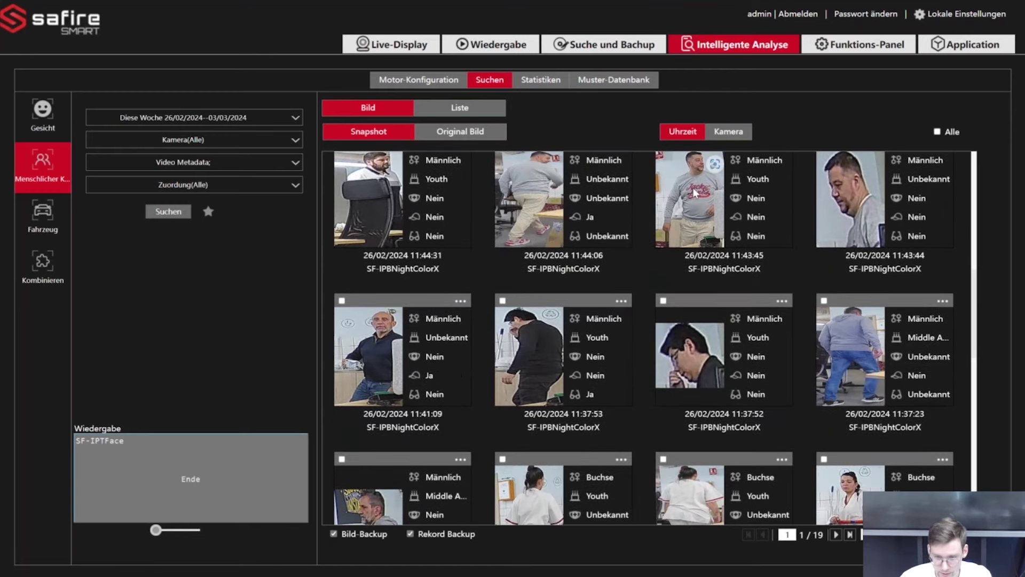
{"action": "left_click", "coordinate": [693, 187]}
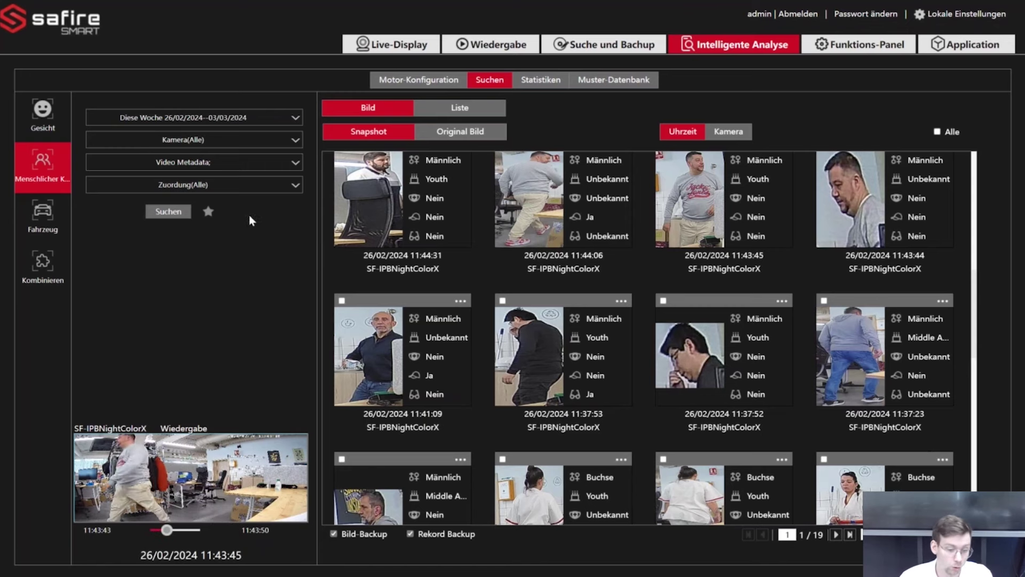
Step: Filter for Red upper and Blue lower clothing colour and rerun the search
{"action": "left_click", "coordinate": [287, 185]}
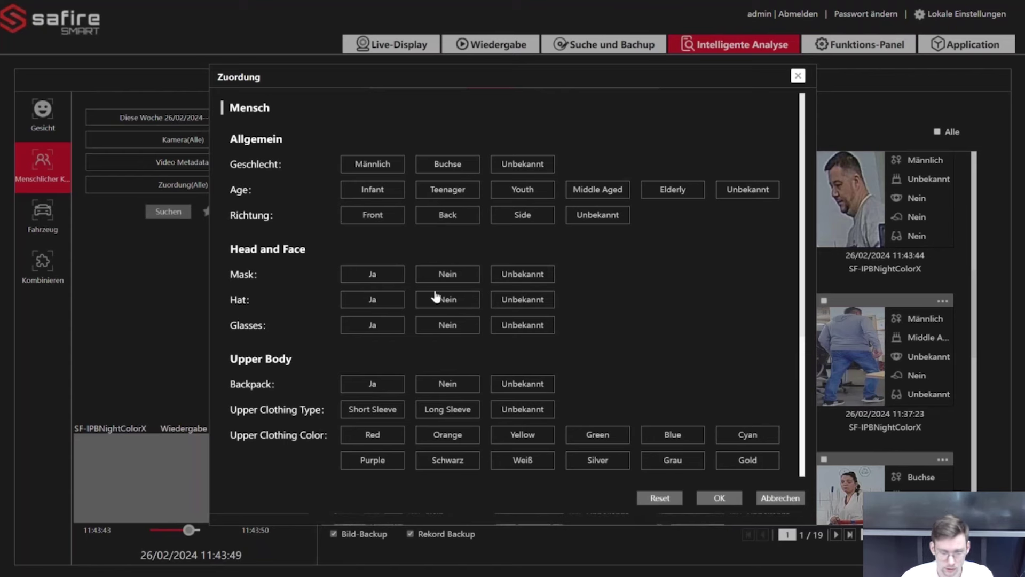
{"action": "scroll", "coordinate": [431, 284], "scroll_direction": "down", "scroll_amount": 2}
{"action": "scroll", "coordinate": [450, 299], "scroll_direction": "down", "scroll_amount": 4}
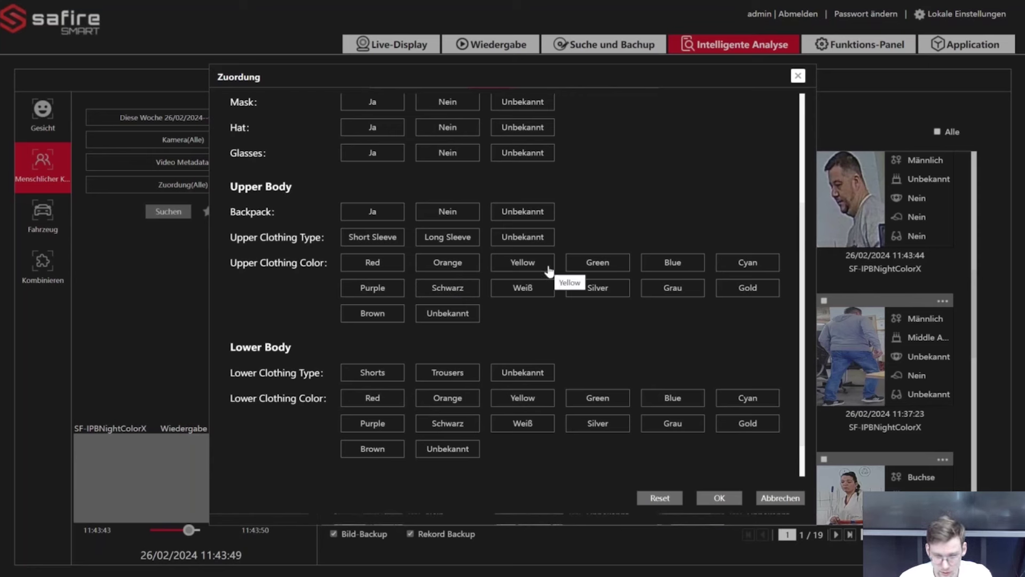
{"action": "left_click", "coordinate": [381, 266]}
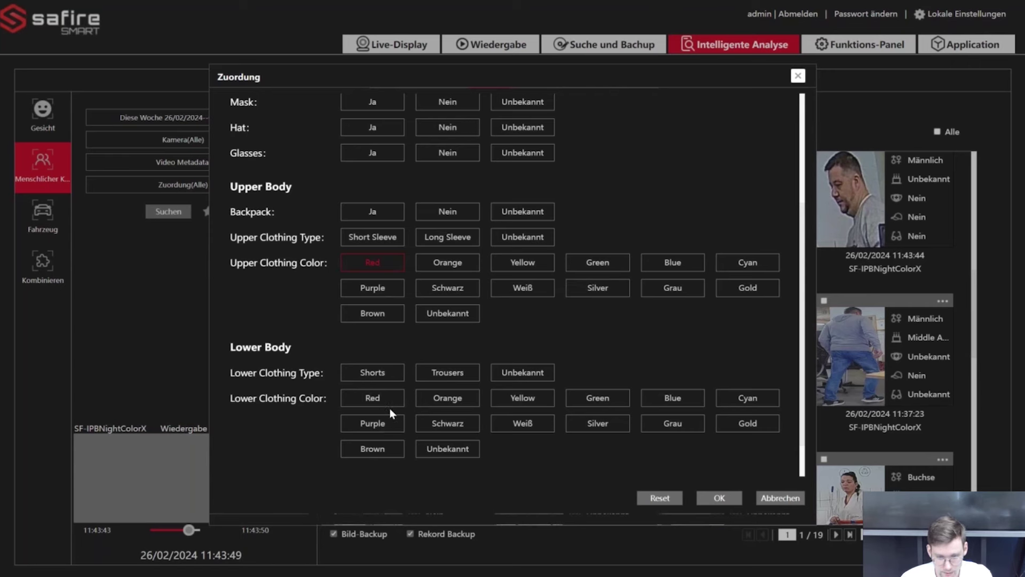
{"action": "left_click", "coordinate": [682, 407]}
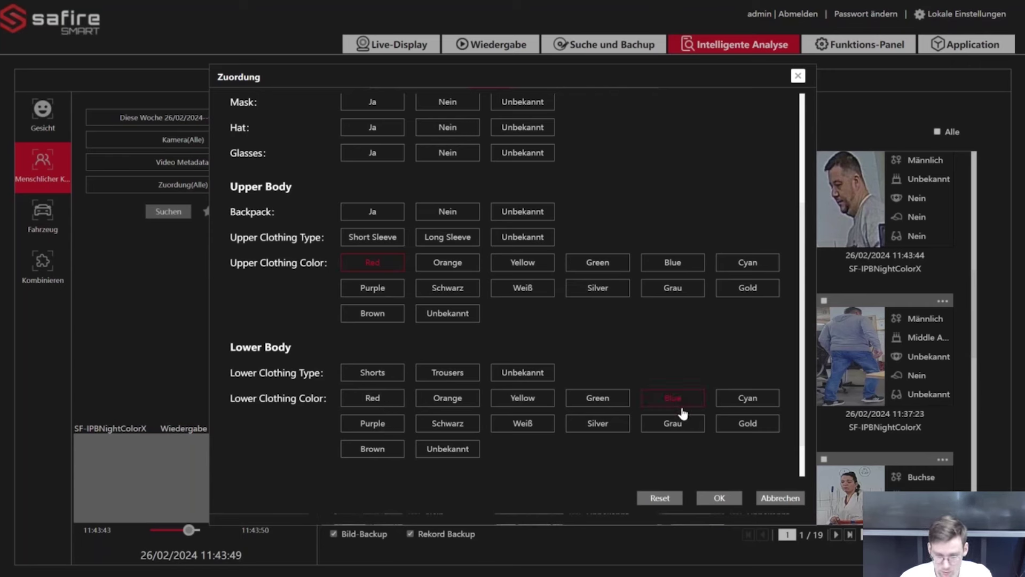
{"action": "left_click", "coordinate": [717, 498]}
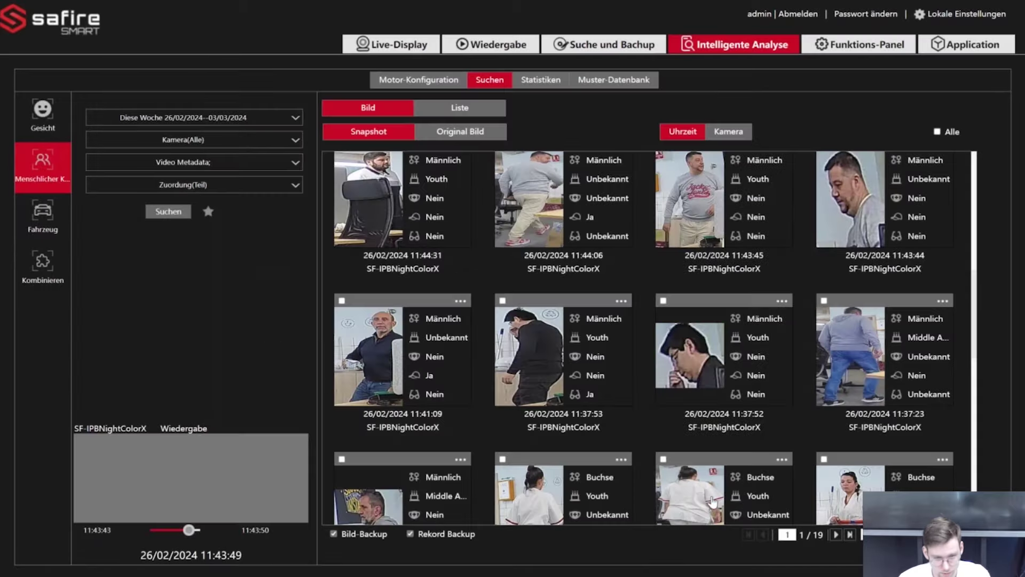
{"action": "left_click", "coordinate": [168, 211]}
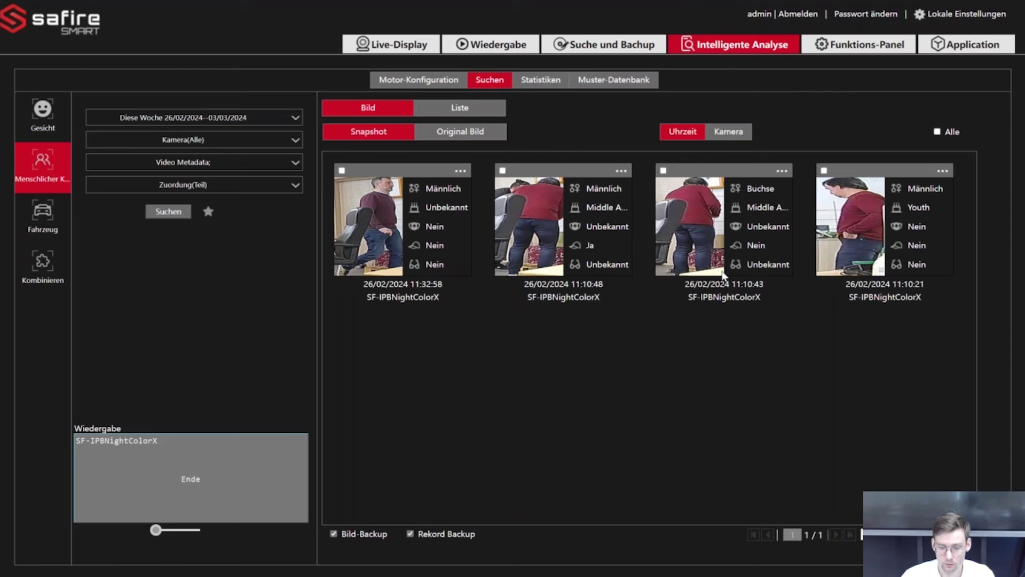
Step: Play the 11:10:43 snapshot's clip, then switch to the Fahrzeug (vehicle) search
{"action": "mouse_move", "coordinate": [701, 238]}
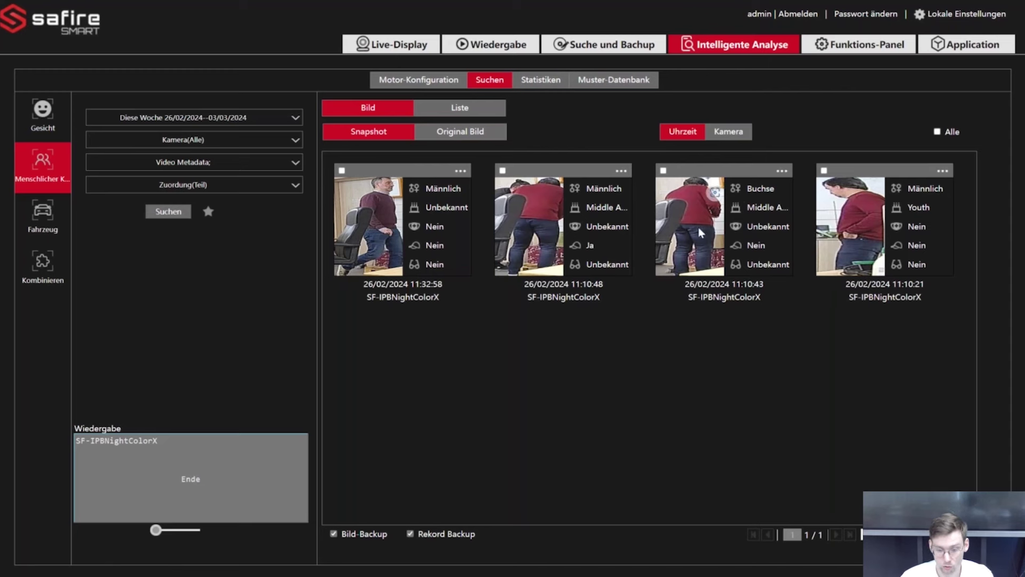
{"action": "left_click", "coordinate": [701, 233]}
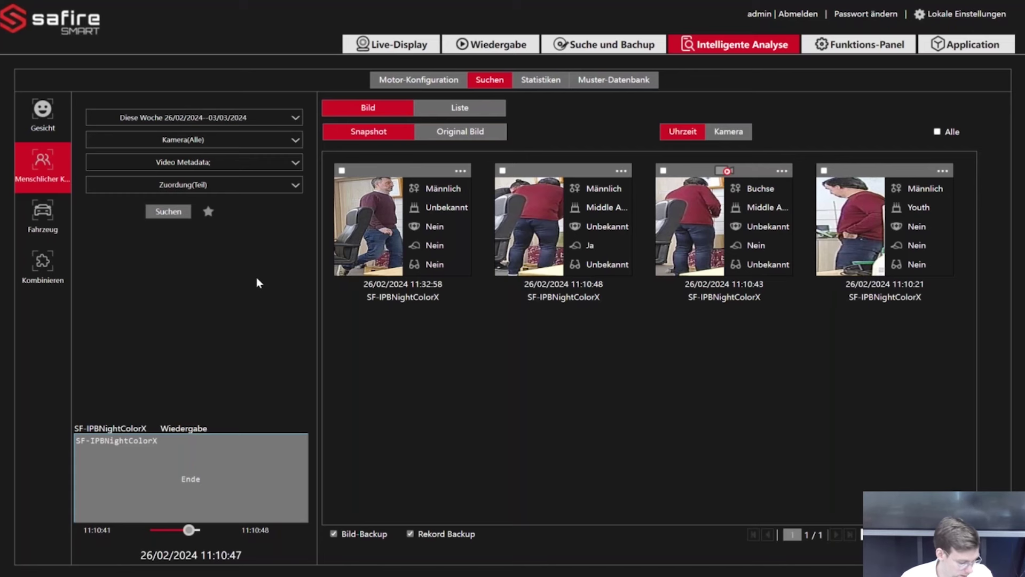
{"action": "left_click", "coordinate": [47, 230]}
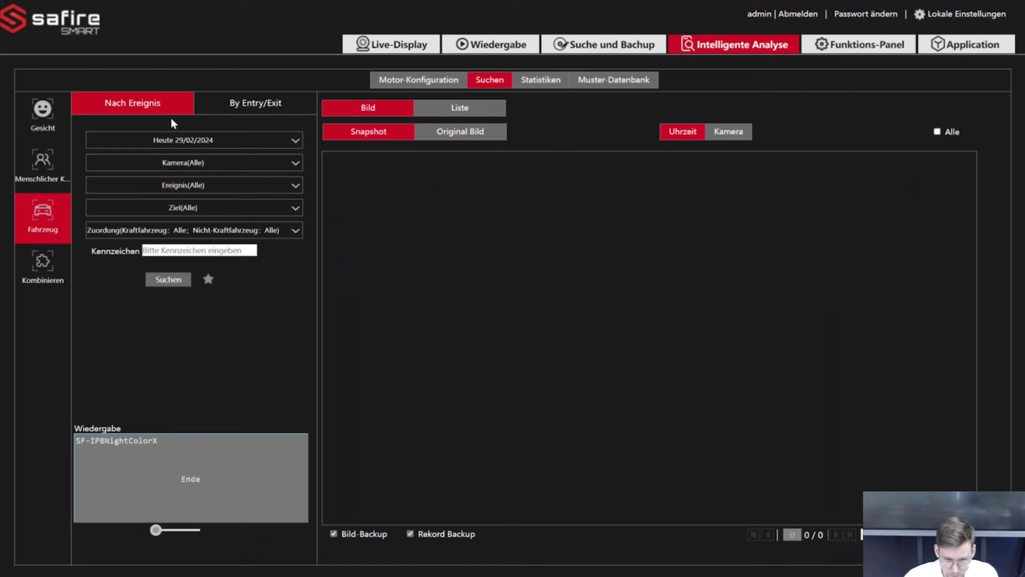
Step: Set the vehicle search to this week on the LPR Camera
{"action": "left_click", "coordinate": [187, 136]}
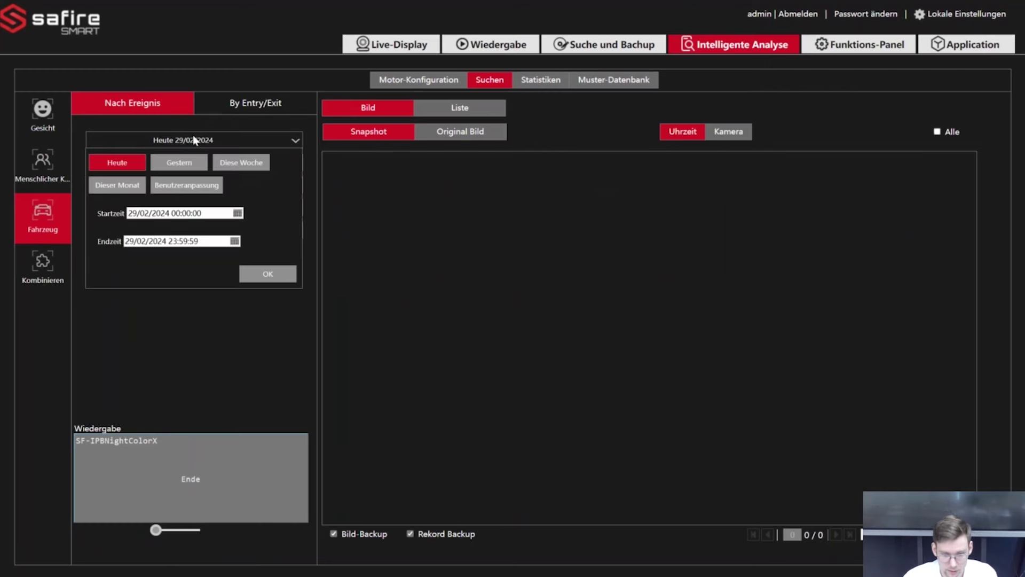
{"action": "left_click", "coordinate": [233, 170]}
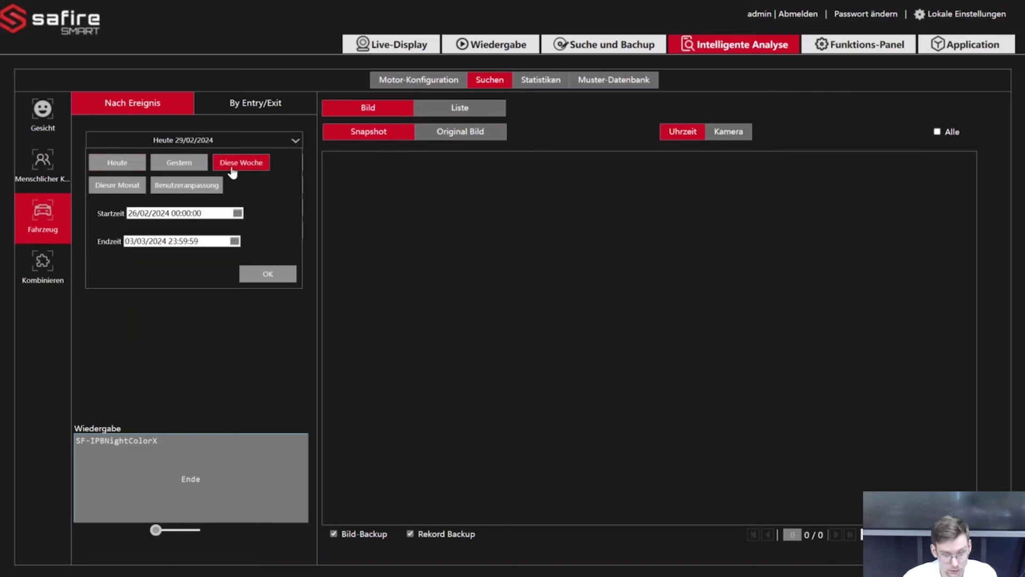
{"action": "left_click", "coordinate": [268, 274]}
{"action": "left_click", "coordinate": [188, 165]}
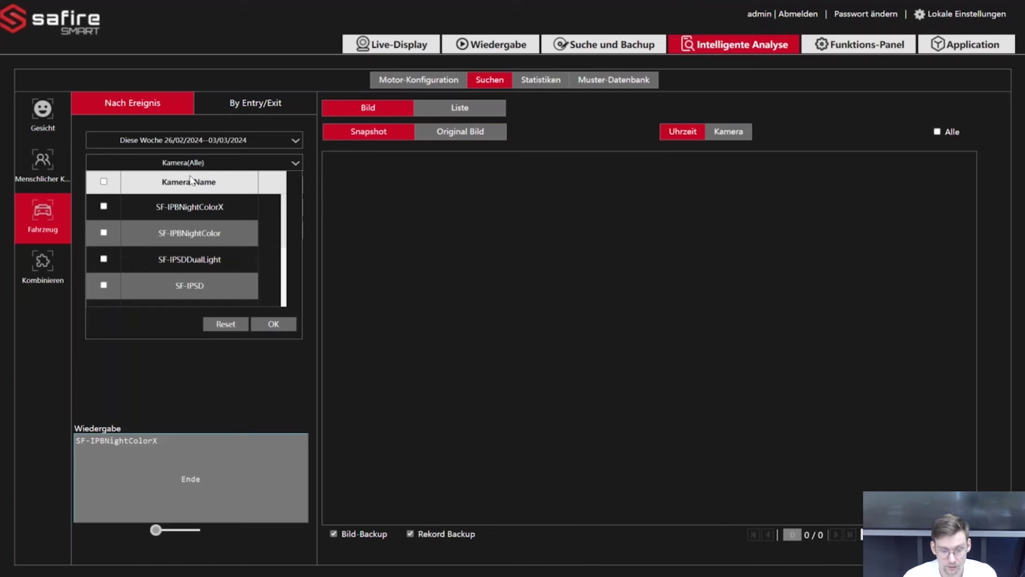
{"action": "scroll", "coordinate": [160, 245], "scroll_direction": "down", "scroll_amount": 5}
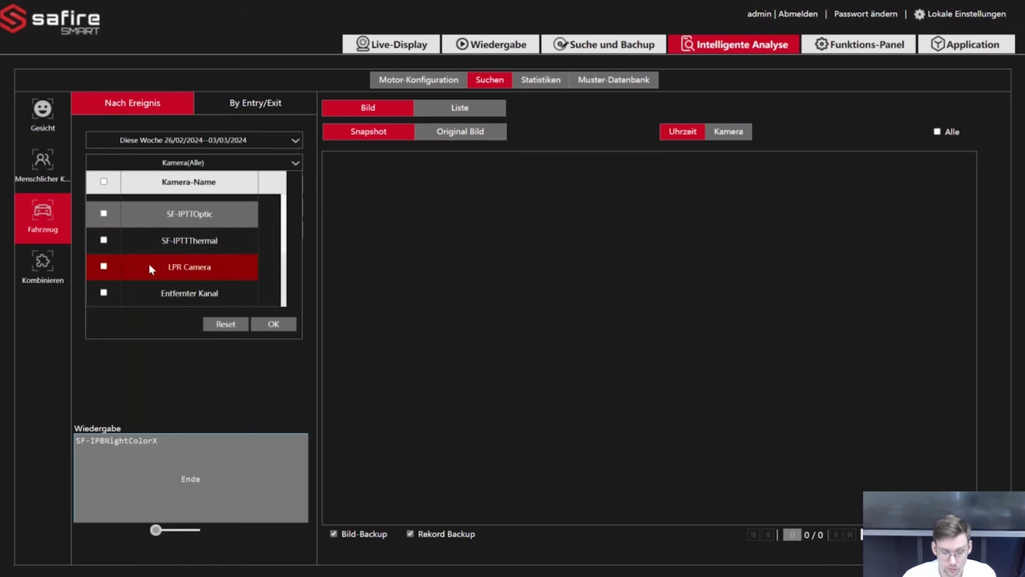
{"action": "left_click", "coordinate": [104, 267]}
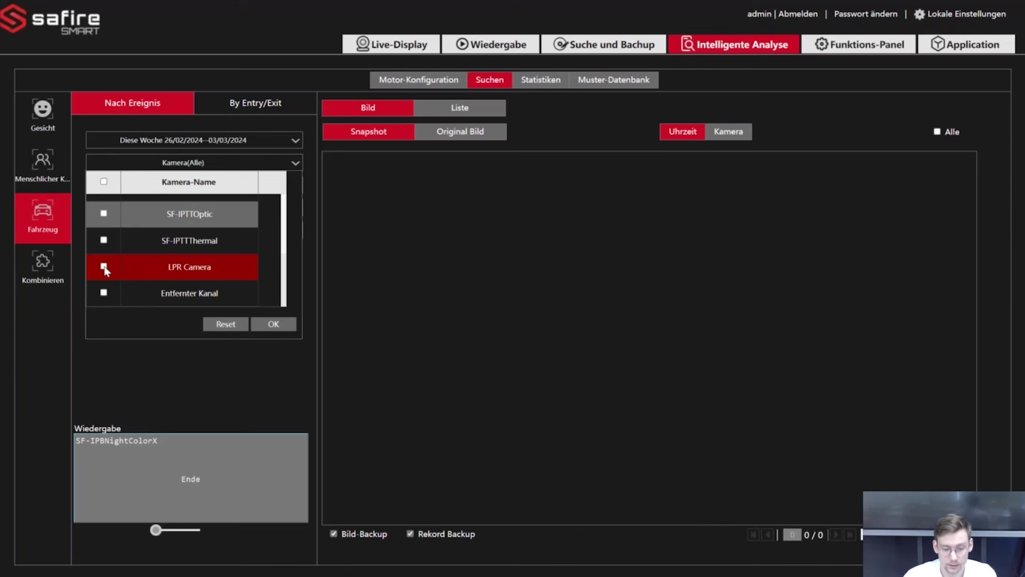
{"action": "left_click", "coordinate": [273, 323]}
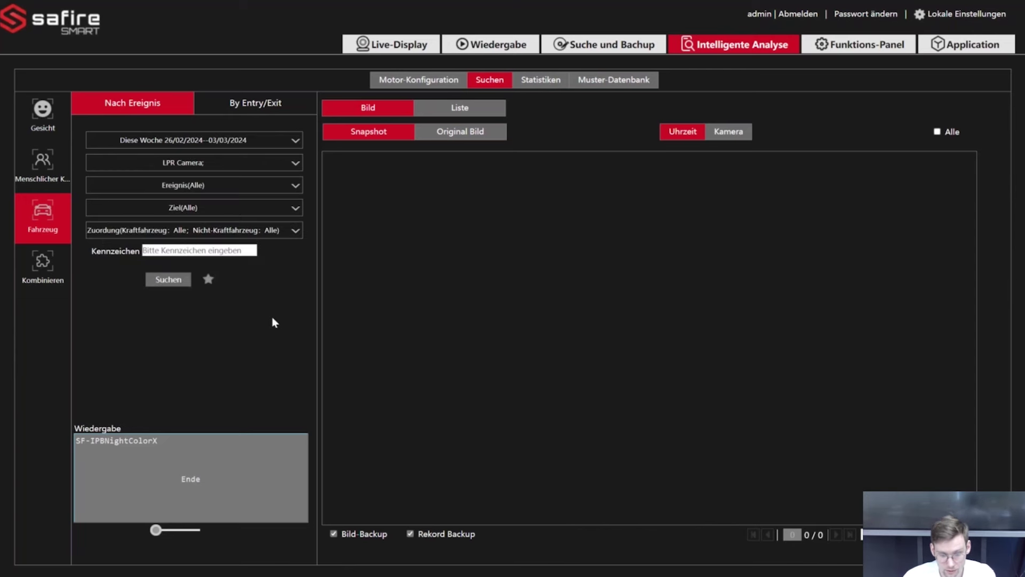
Step: Filter to the three Kennzeichen plate events, keep all targets, and run the search
{"action": "left_click", "coordinate": [212, 185]}
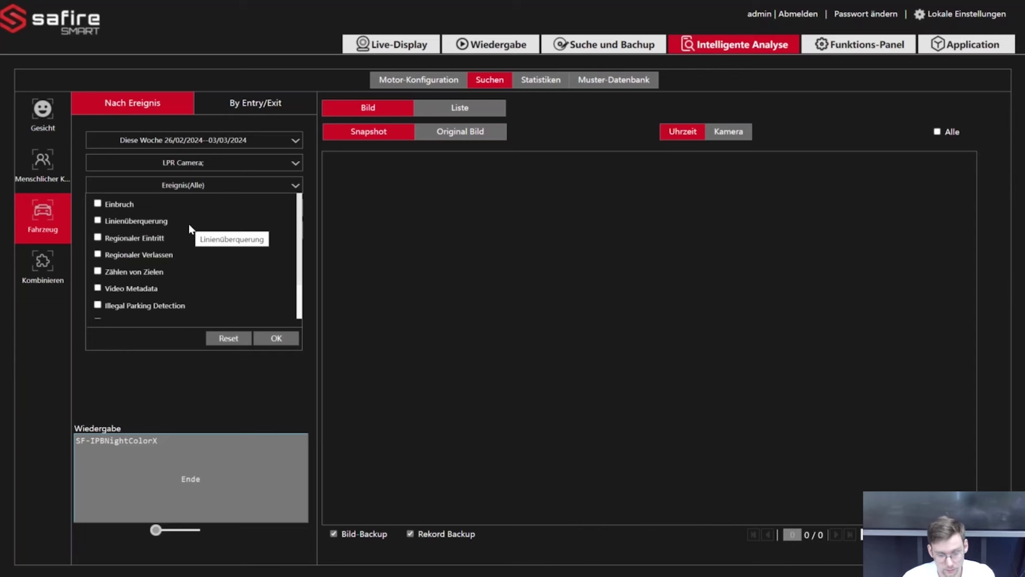
{"action": "scroll", "coordinate": [184, 223], "scroll_direction": "down", "scroll_amount": 3}
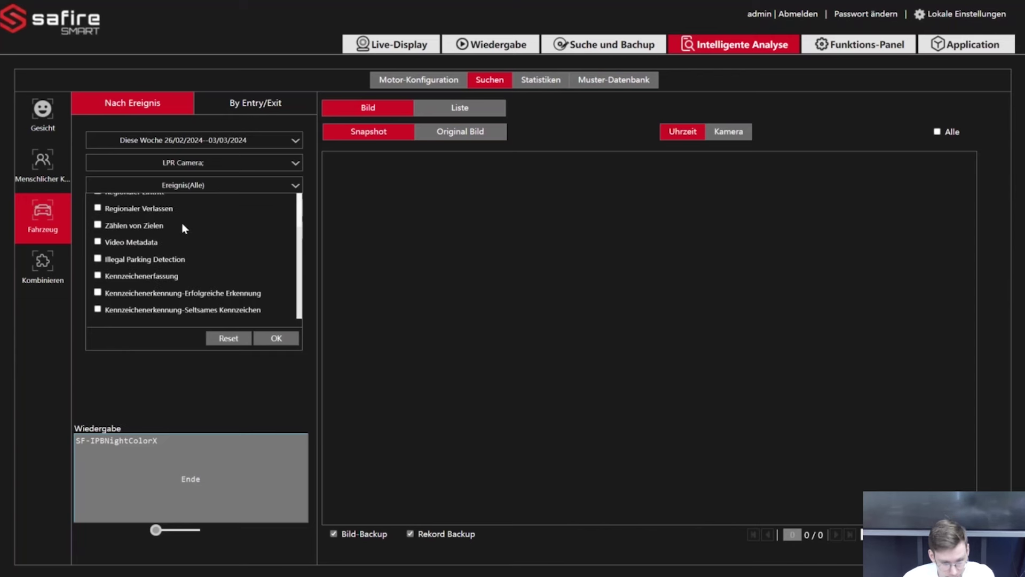
{"action": "left_click", "coordinate": [97, 275]}
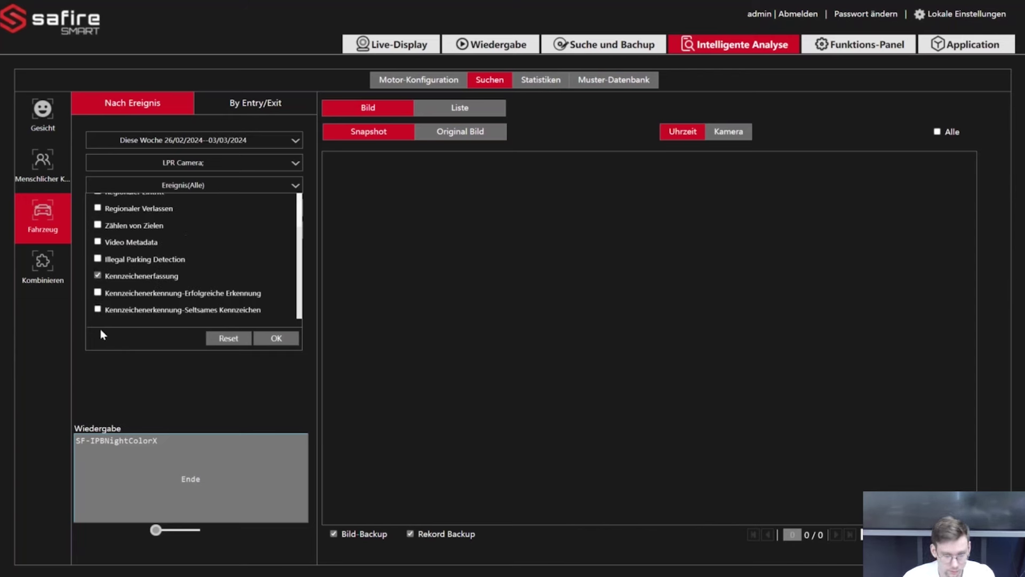
{"action": "left_click", "coordinate": [98, 309]}
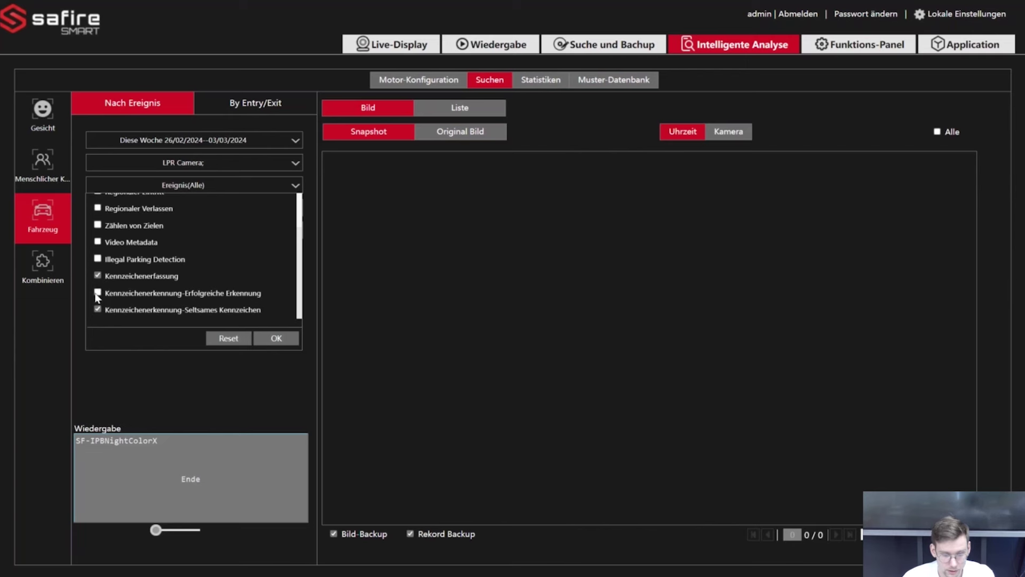
{"action": "left_click", "coordinate": [98, 292]}
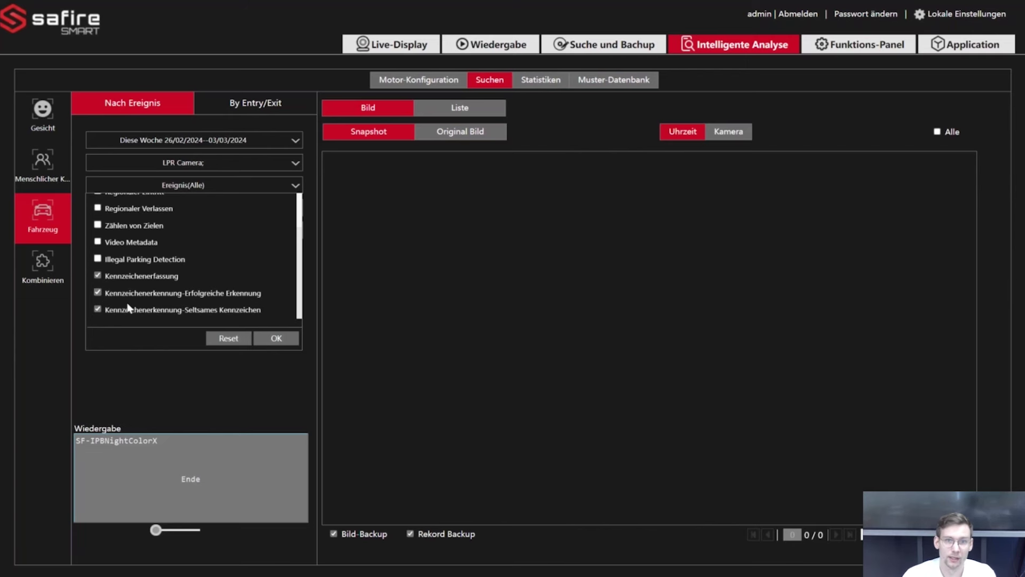
{"action": "left_click", "coordinate": [275, 339]}
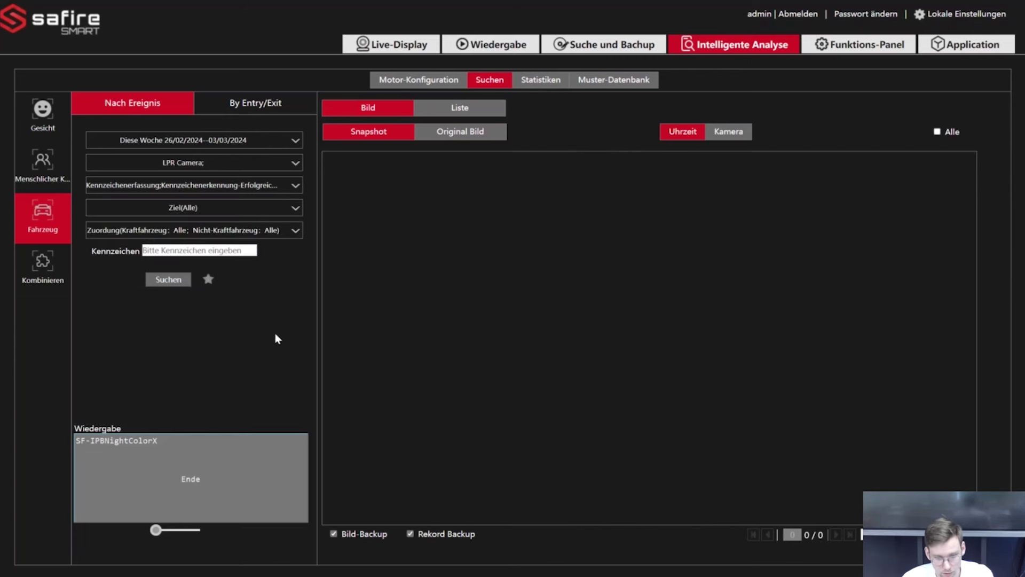
{"action": "left_click", "coordinate": [178, 208]}
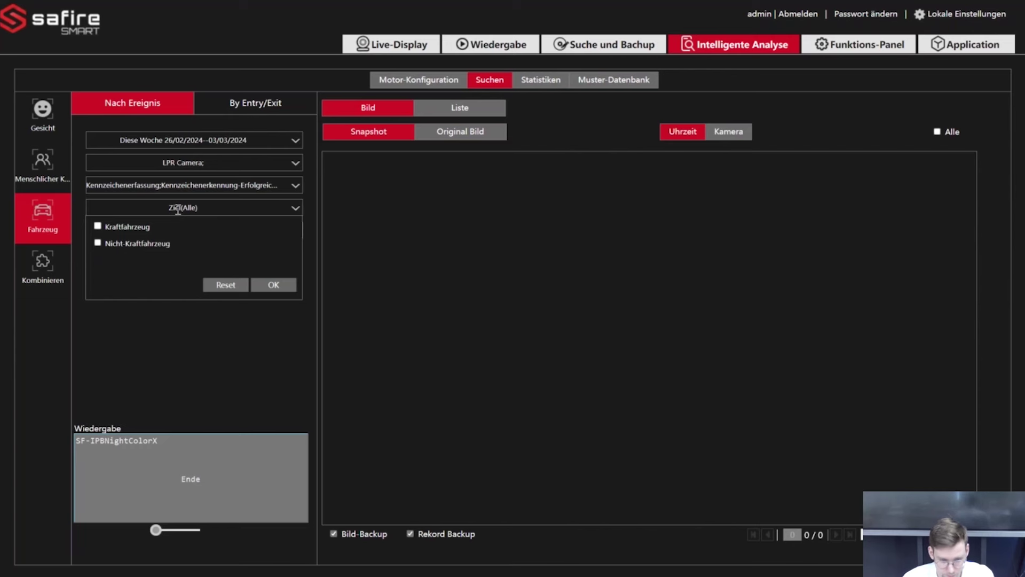
{"action": "left_click", "coordinate": [268, 289]}
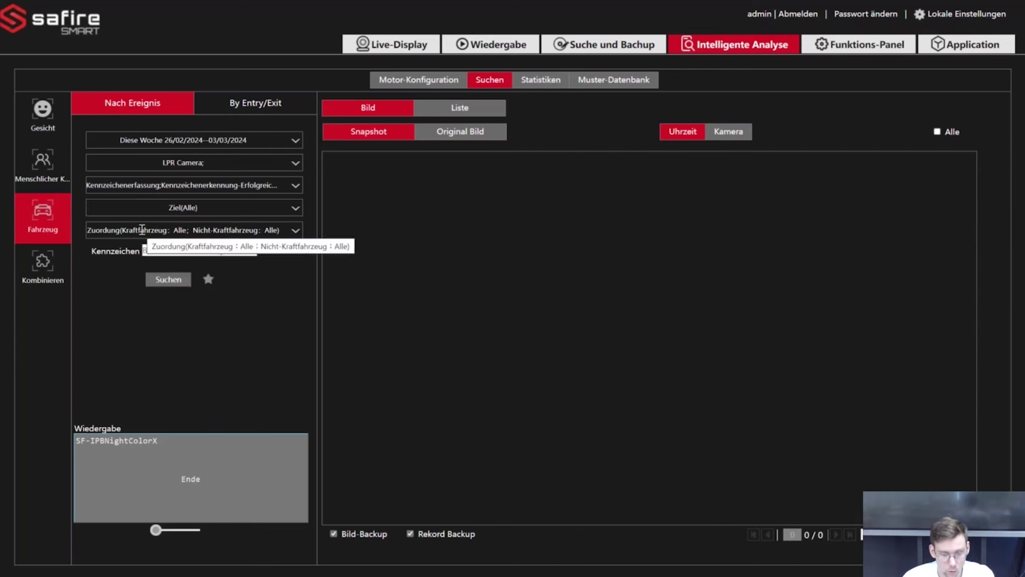
{"action": "left_click", "coordinate": [162, 279]}
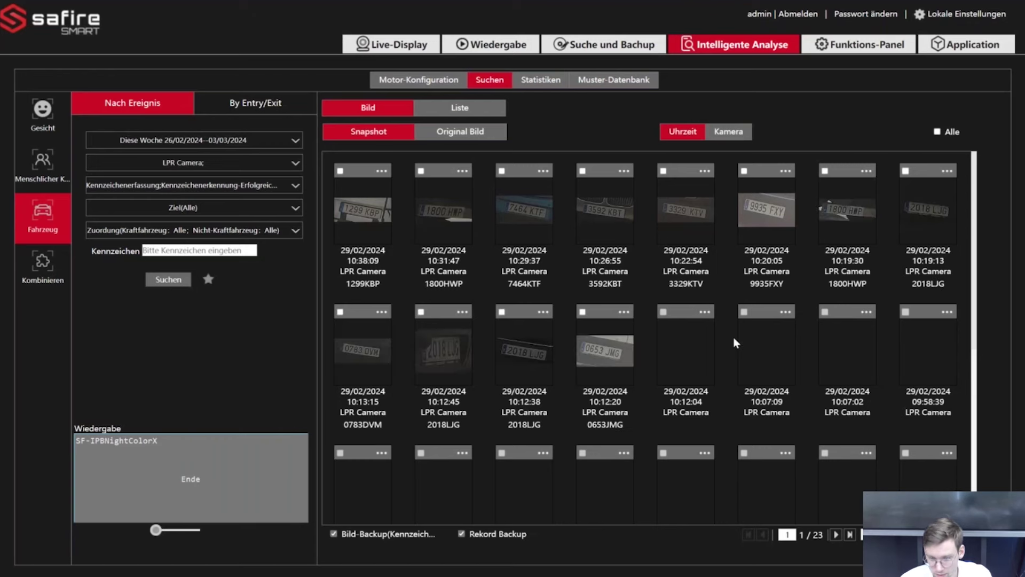
Step: Play the 5351GFF snapshot's clip and search for plate 5351GFF
{"action": "scroll", "coordinate": [727, 336], "scroll_direction": "down", "scroll_amount": 1}
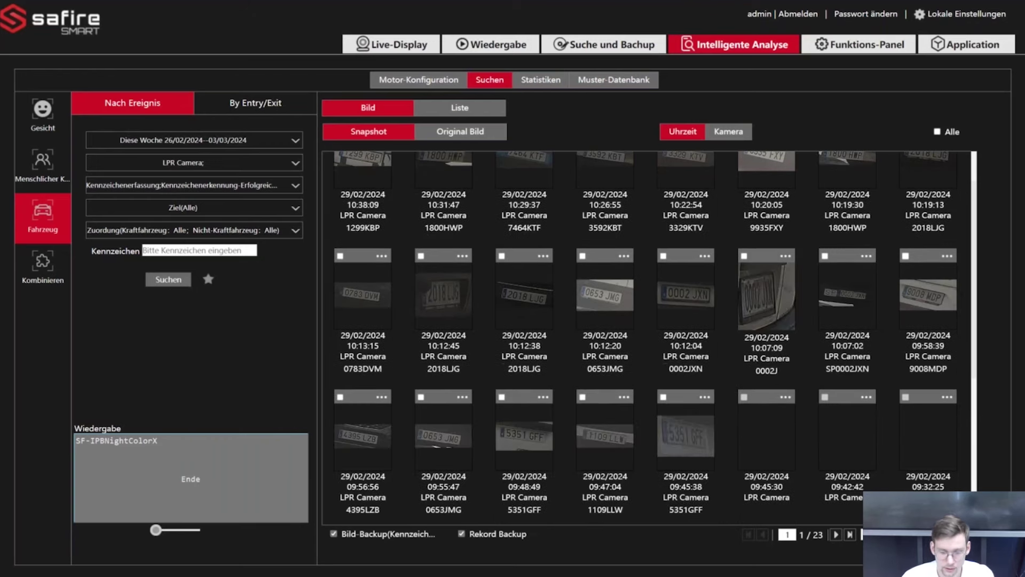
{"action": "left_click", "coordinate": [521, 448]}
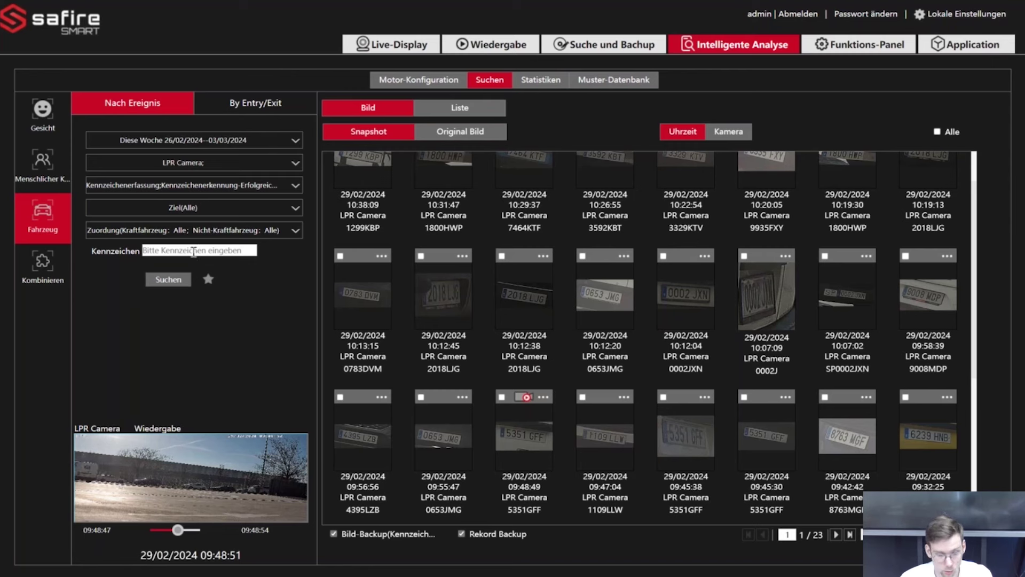
{"action": "left_click", "coordinate": [212, 254]}
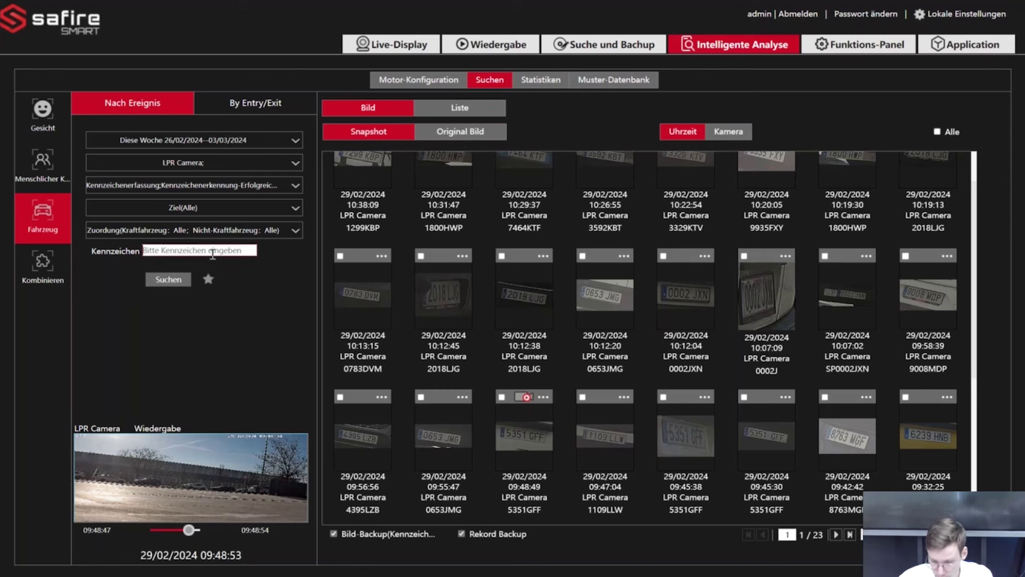
{"action": "type", "text": "53"}
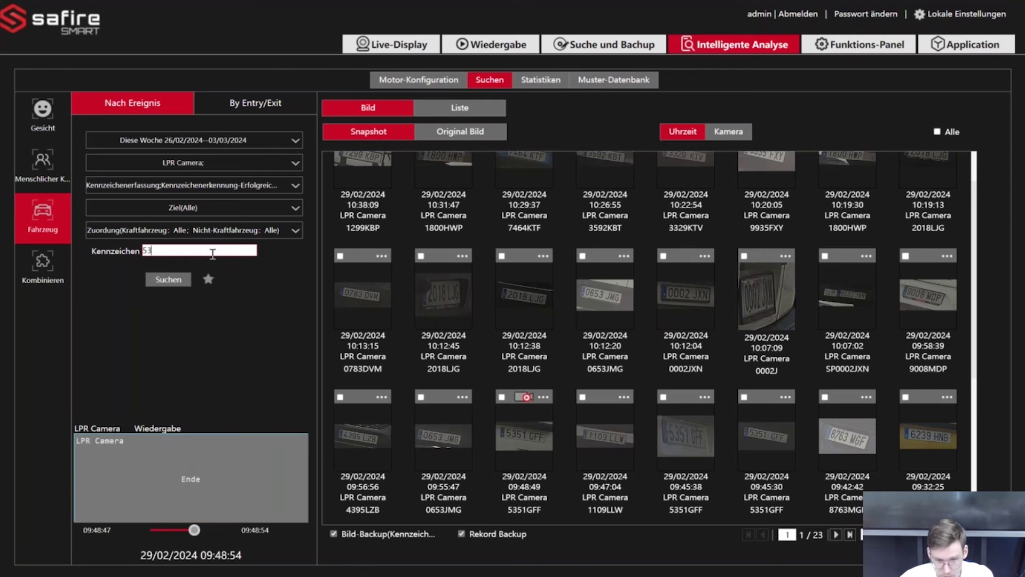
{"action": "type", "text": "51"}
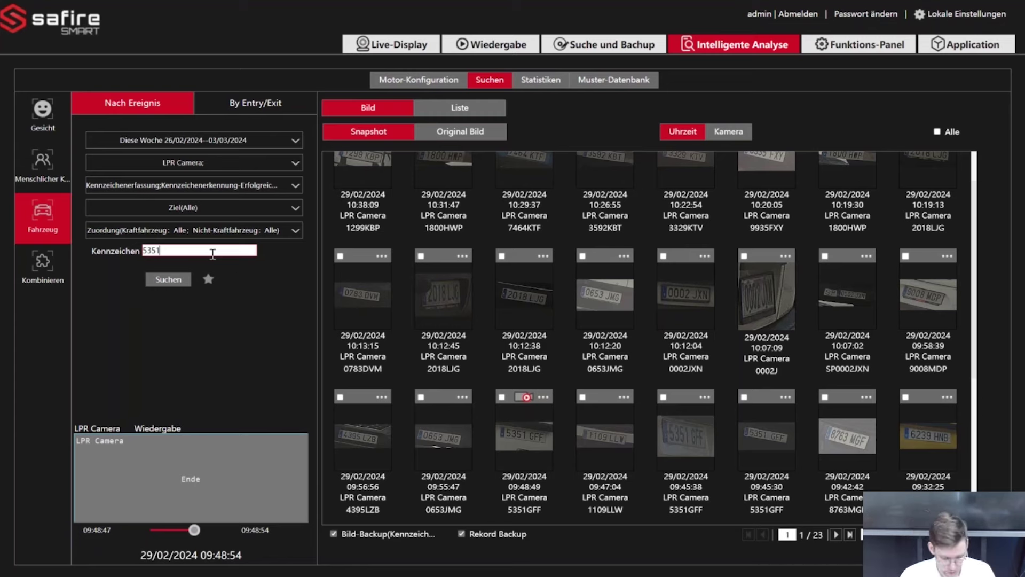
{"action": "type", "text": "GFF"}
{"action": "left_click", "coordinate": [167, 285]}
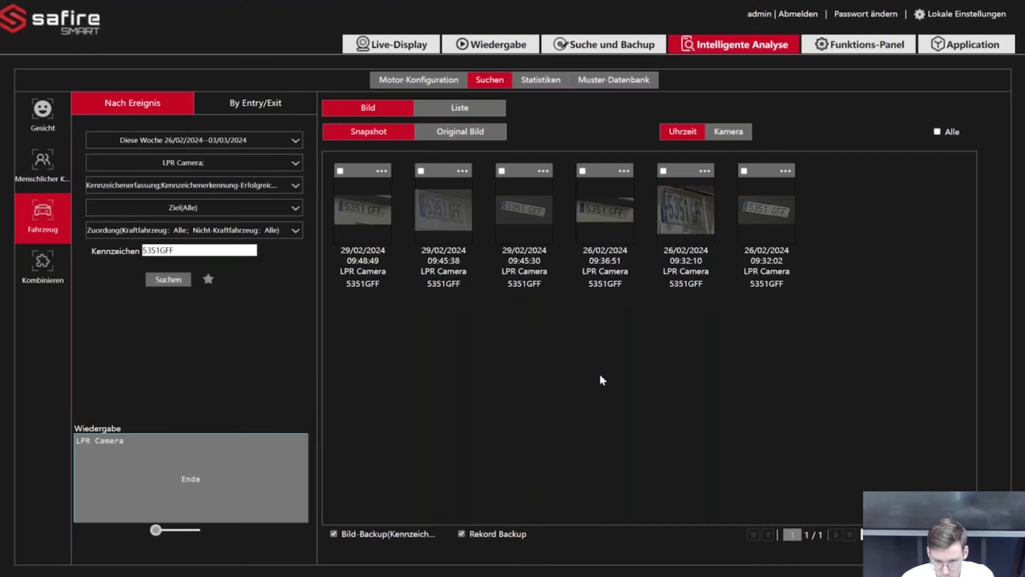
Step: Play back the first and second 5351GFF results' clips
{"action": "left_click", "coordinate": [377, 218]}
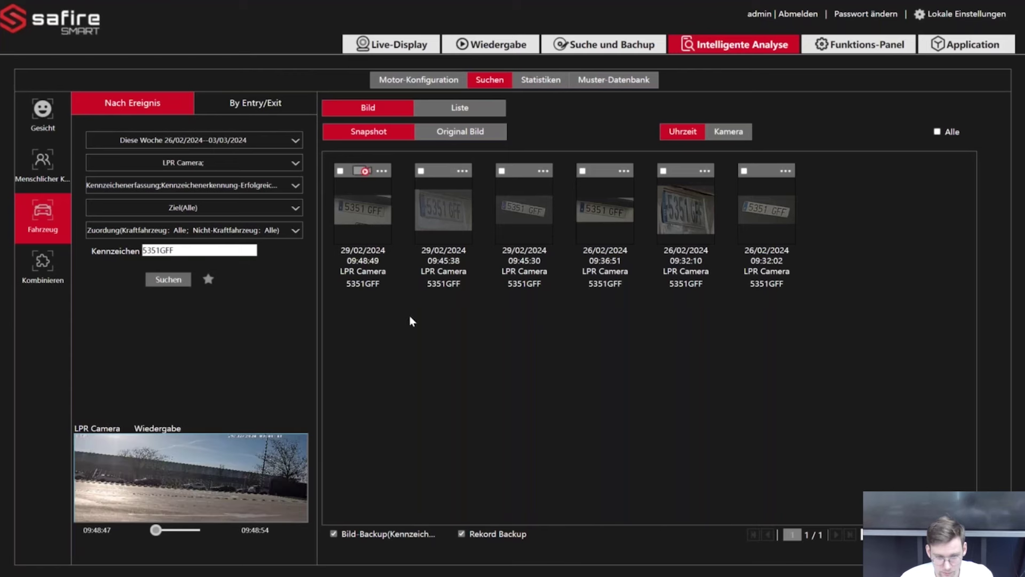
{"action": "left_click", "coordinate": [436, 219]}
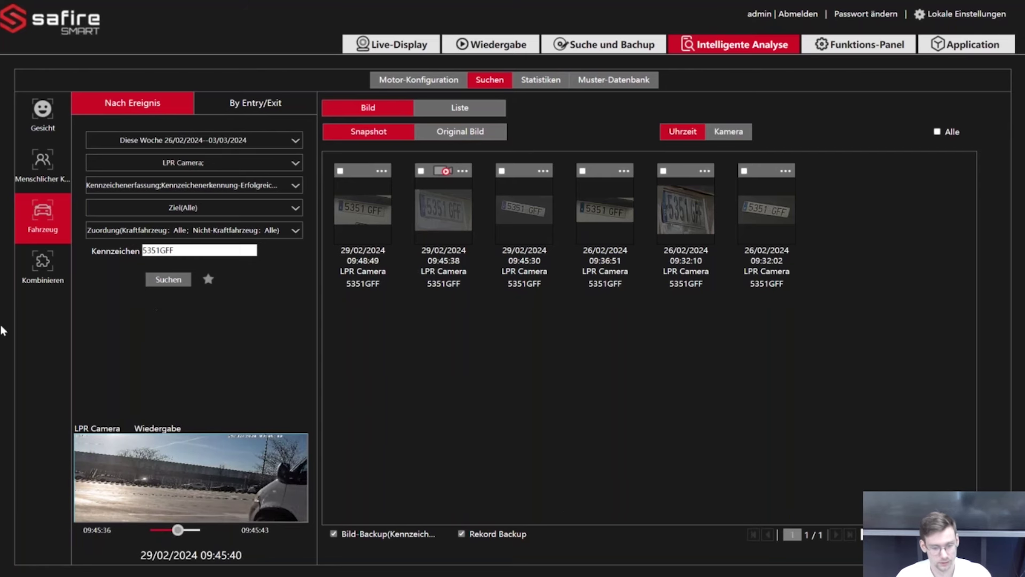
{"action": "left_click", "coordinate": [41, 264]}
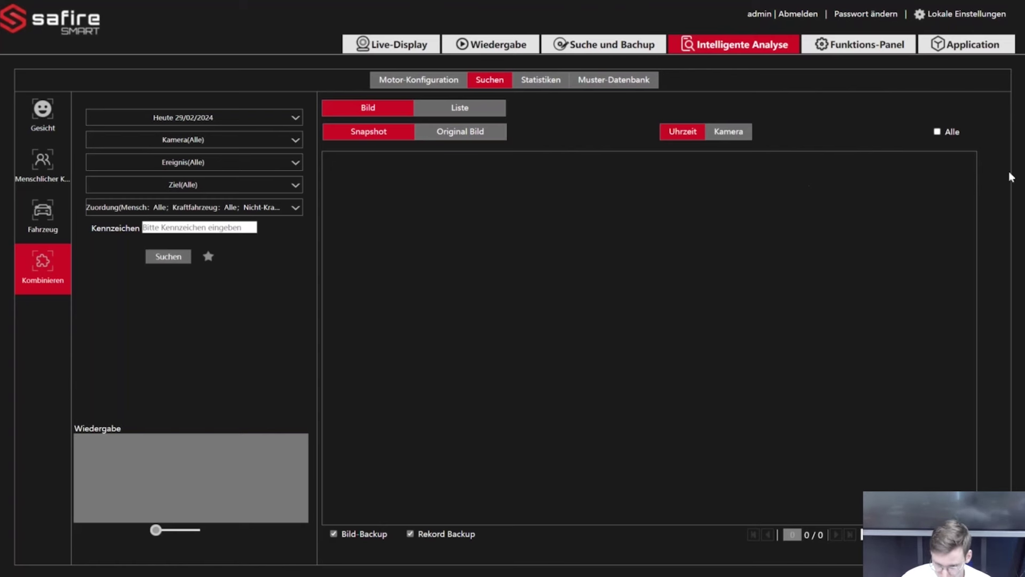
Step: Bring up the Funktions-Panel showing its Kamera settings section
{"action": "left_click", "coordinate": [850, 49]}
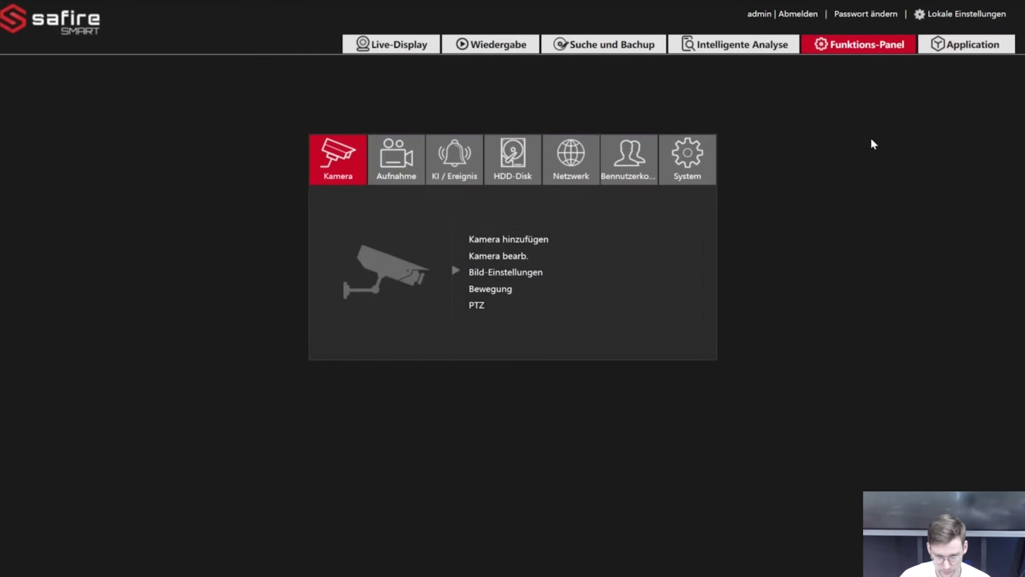
Step: Go to System Disarm via KI / Ereignis > Personen/Fahrzeug-Perimeter and open its Hinzufügen camera list
{"action": "left_click", "coordinate": [455, 160]}
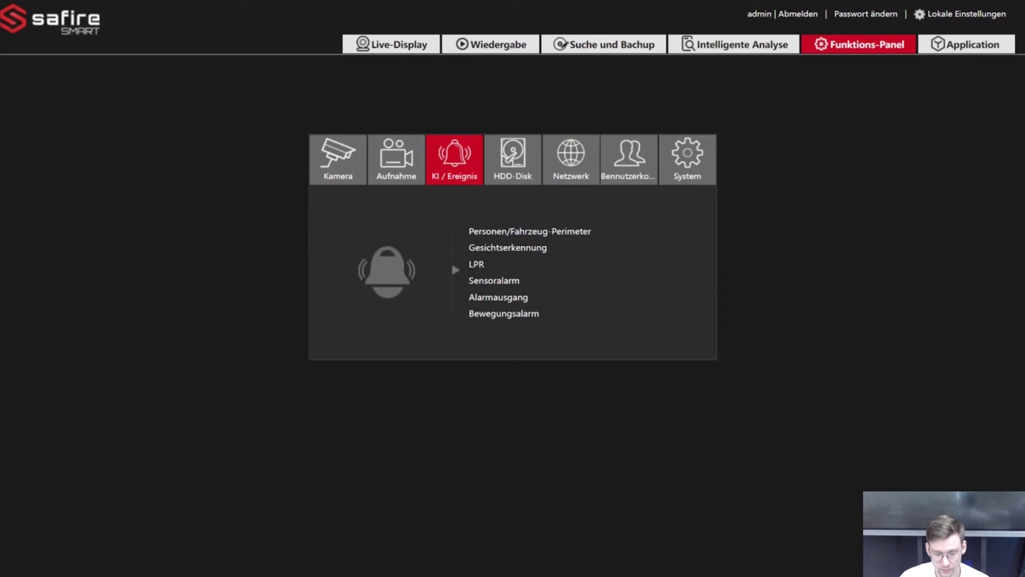
{"action": "left_click", "coordinate": [536, 238]}
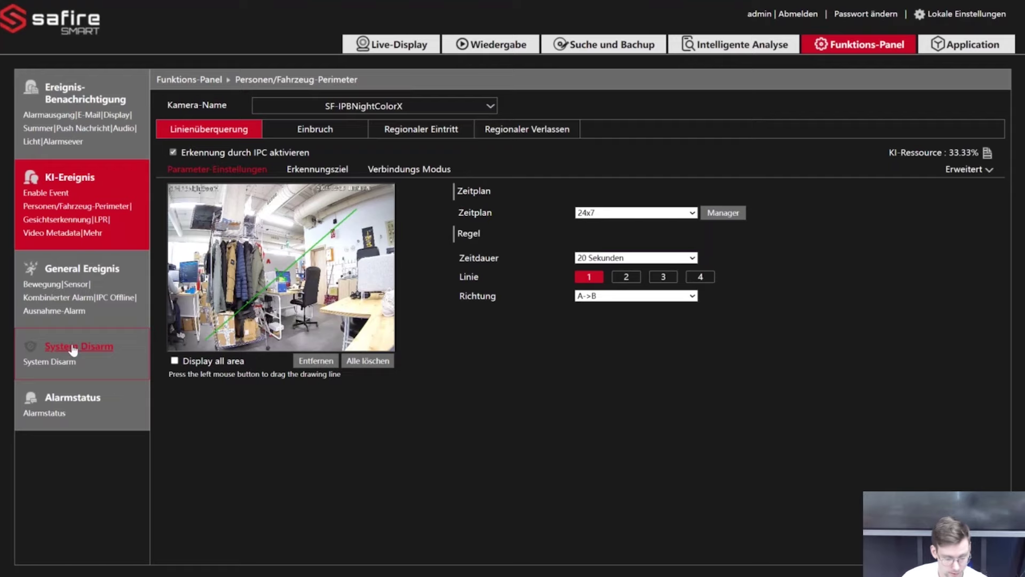
{"action": "left_click", "coordinate": [73, 348]}
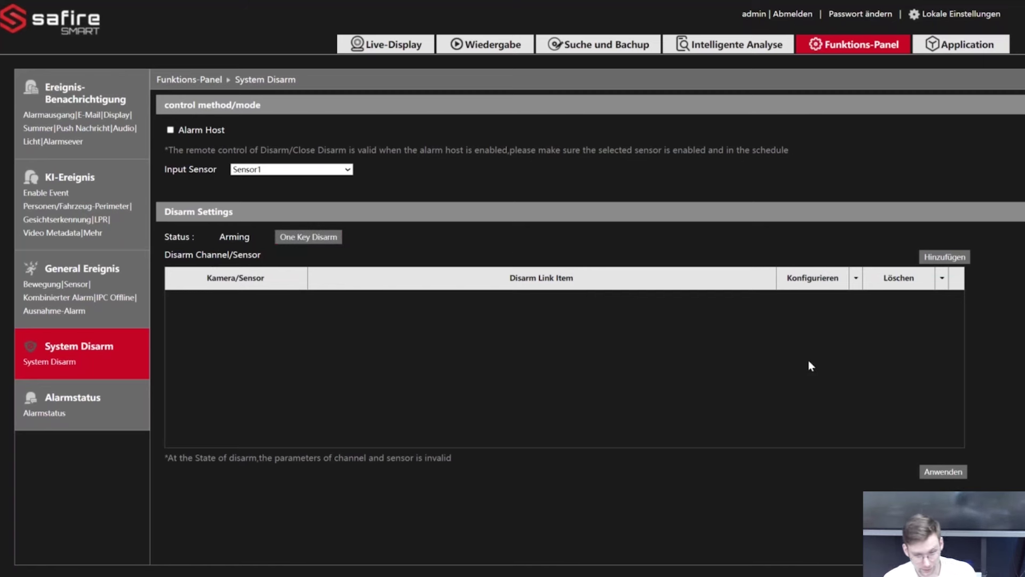
{"action": "left_click", "coordinate": [947, 256]}
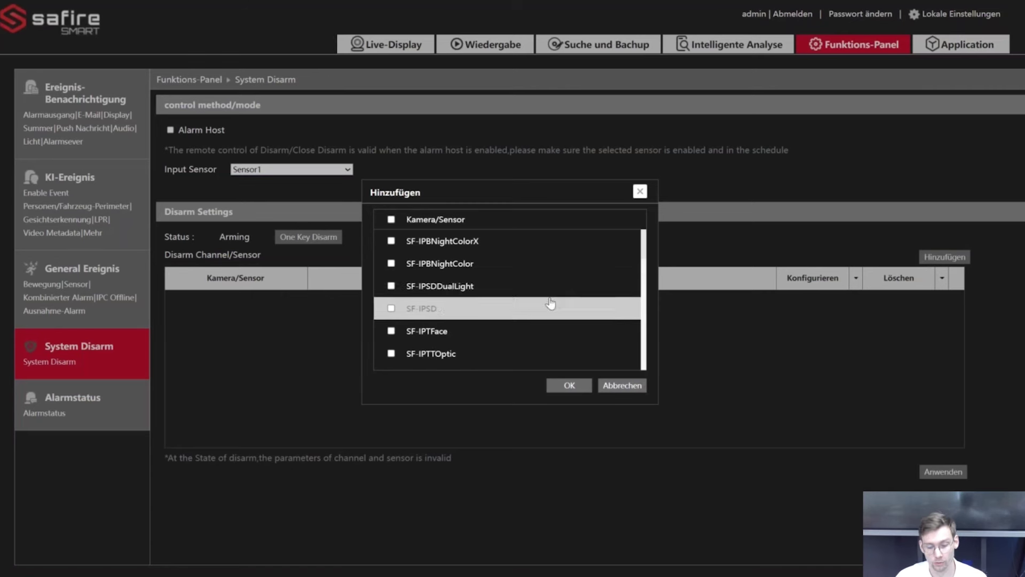
Step: Select SF-IPBNightColorX from the camera list and add it to the disarm table
{"action": "scroll", "coordinate": [533, 296], "scroll_direction": "down", "scroll_amount": 3}
{"action": "scroll", "coordinate": [517, 290], "scroll_direction": "down", "scroll_amount": 2}
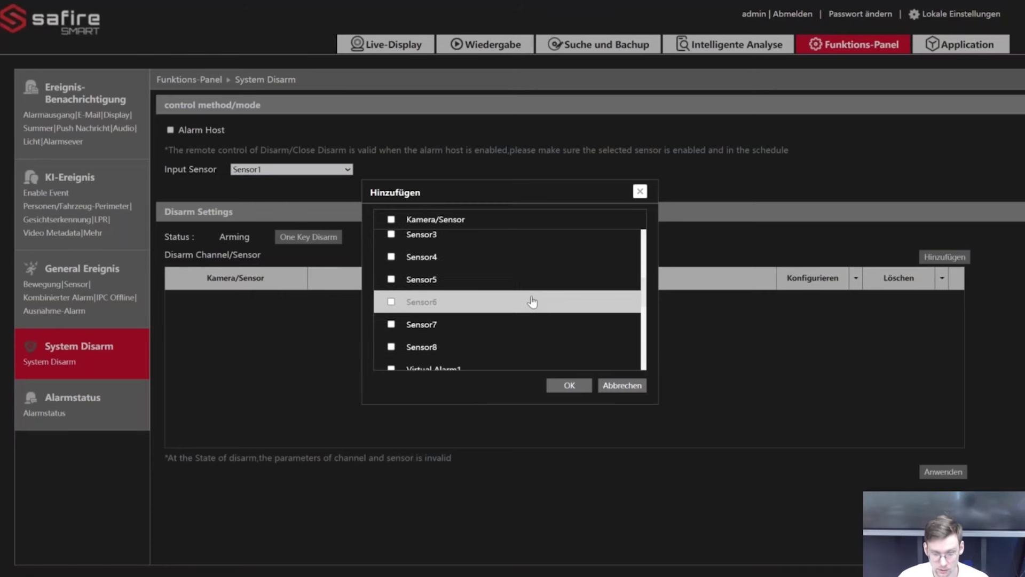
{"action": "scroll", "coordinate": [534, 288], "scroll_direction": "up", "scroll_amount": 3}
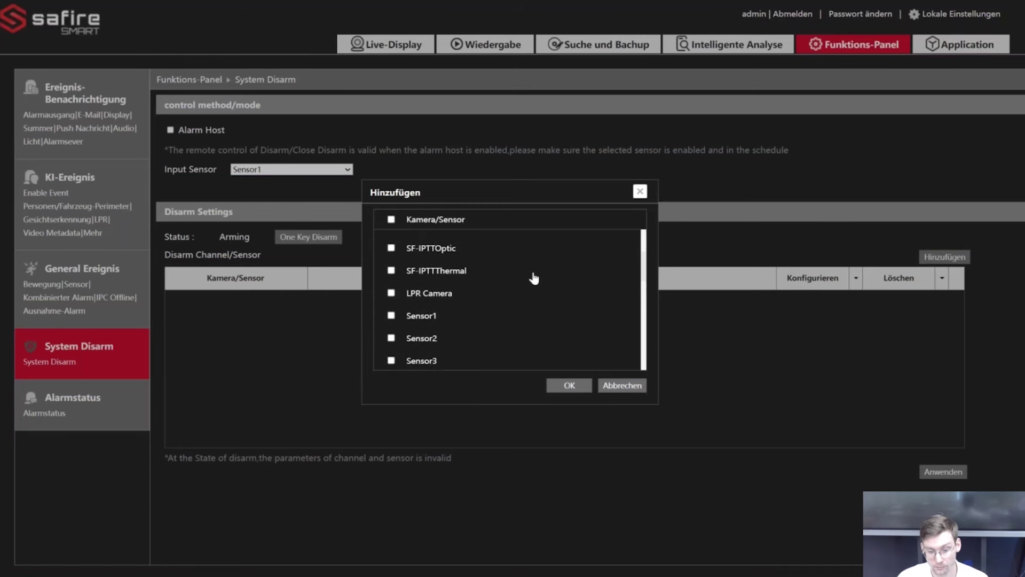
{"action": "scroll", "coordinate": [480, 326], "scroll_direction": "down", "scroll_amount": 6}
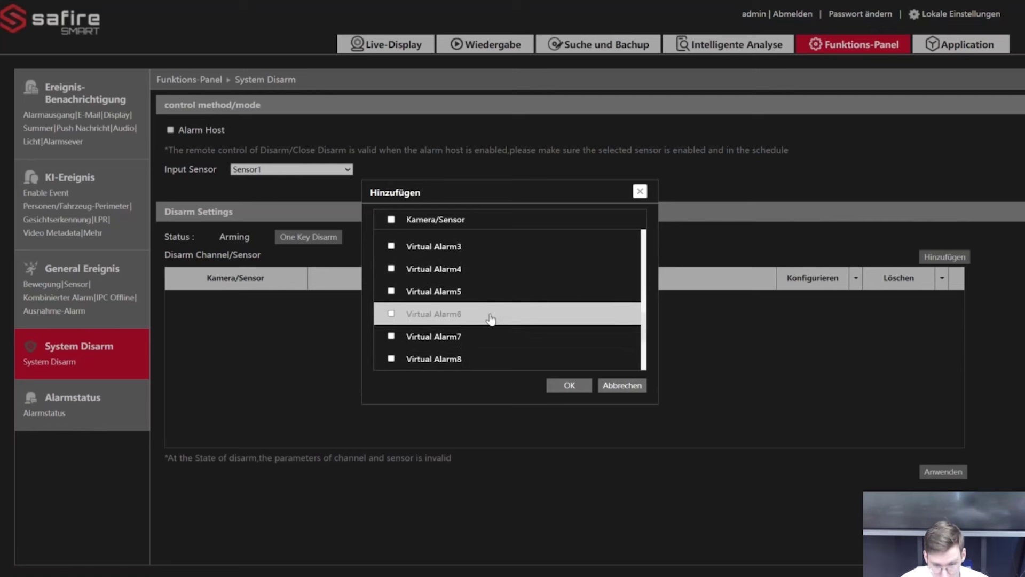
{"action": "scroll", "coordinate": [496, 315], "scroll_direction": "down", "scroll_amount": 2}
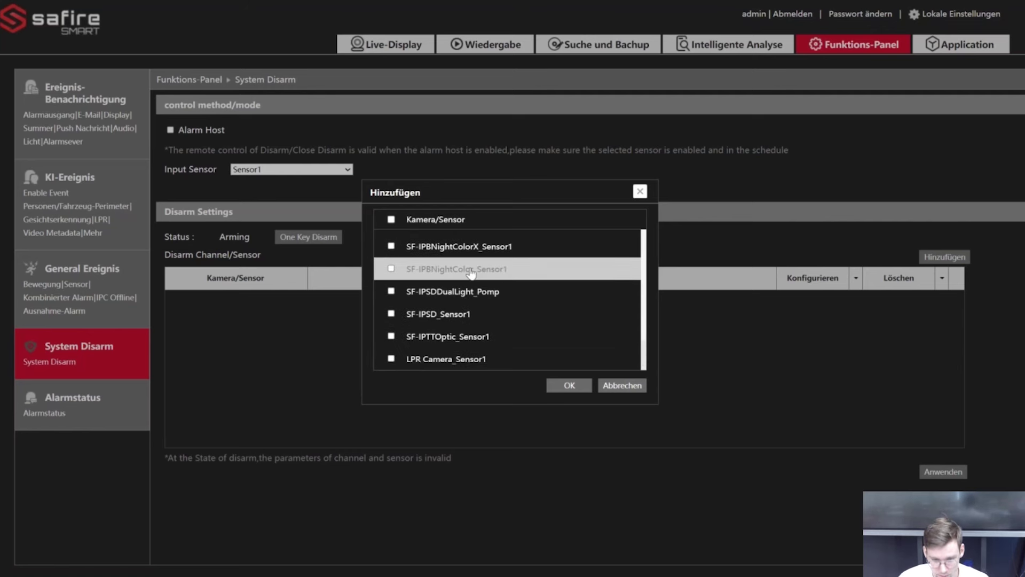
{"action": "scroll", "coordinate": [466, 305], "scroll_direction": "up", "scroll_amount": 9}
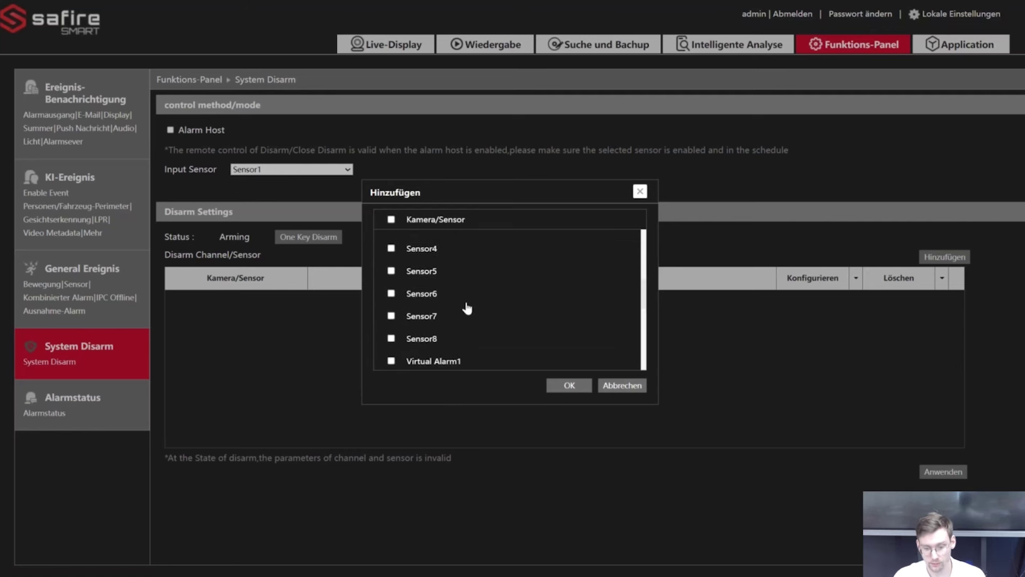
{"action": "scroll", "coordinate": [467, 307], "scroll_direction": "up", "scroll_amount": 3}
{"action": "left_click", "coordinate": [391, 240]}
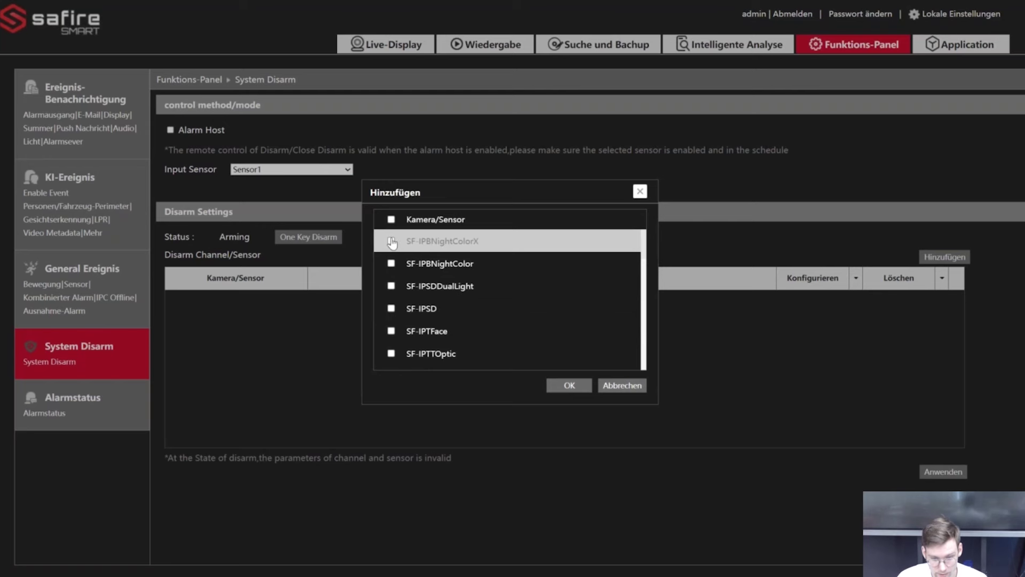
{"action": "left_click", "coordinate": [576, 389]}
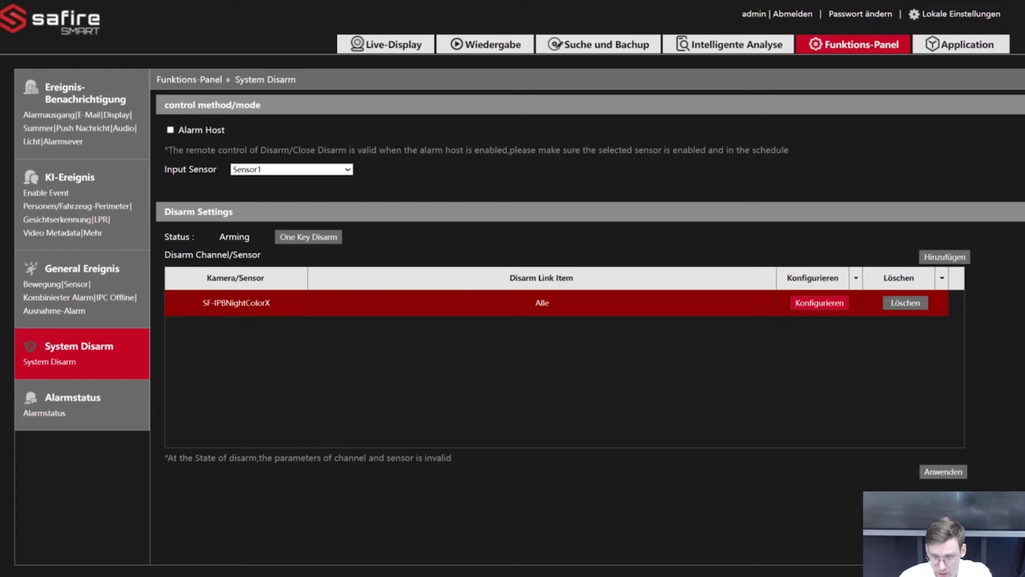
Step: Keep every disarm link item, Aufnahme through Pop-up Nachrichtenfenster, ticked for SF-IPBNightColorX and confirm
{"action": "left_click", "coordinate": [818, 303]}
{"action": "scroll", "coordinate": [442, 312], "scroll_direction": "down", "scroll_amount": 3}
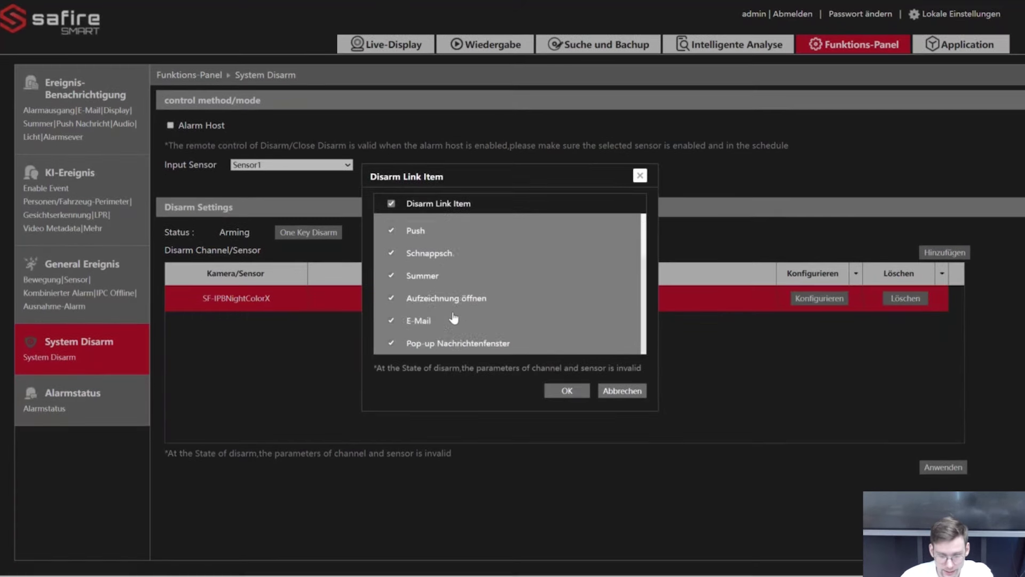
{"action": "scroll", "coordinate": [456, 307], "scroll_direction": "up", "scroll_amount": 3}
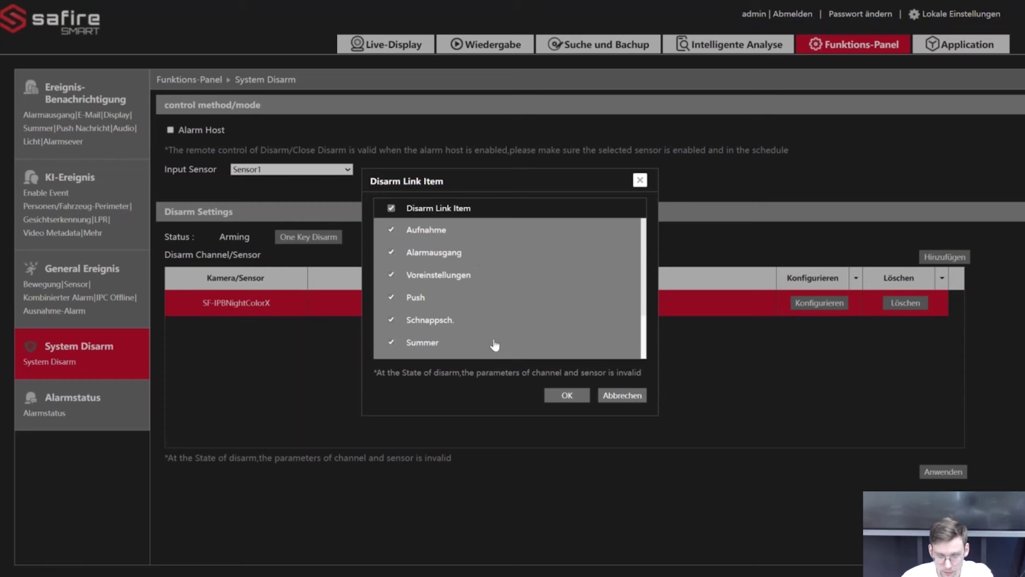
{"action": "scroll", "coordinate": [463, 310], "scroll_direction": "down", "scroll_amount": 3}
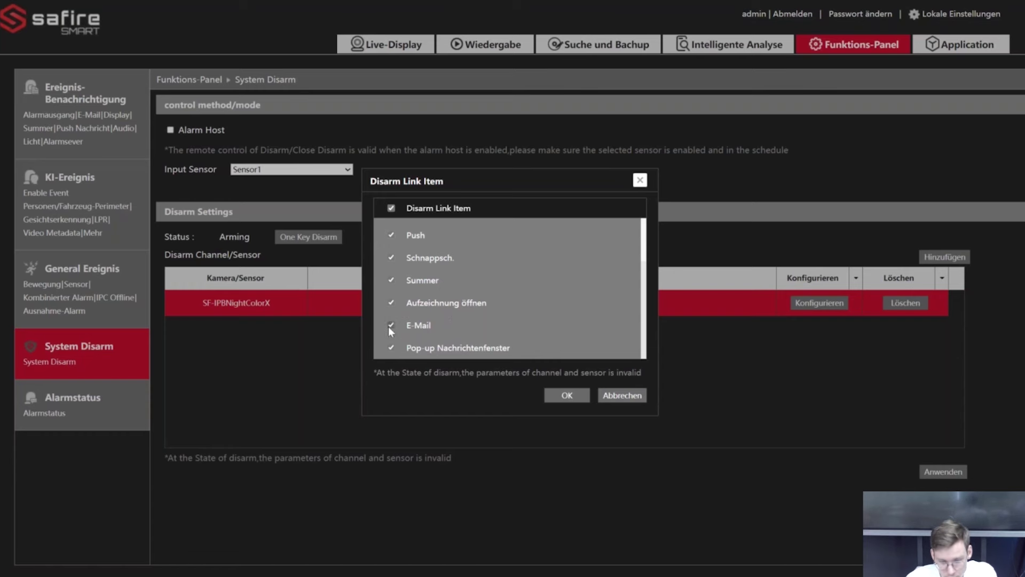
{"action": "scroll", "coordinate": [389, 326], "scroll_direction": "down", "scroll_amount": 1}
{"action": "scroll", "coordinate": [389, 325], "scroll_direction": "down", "scroll_amount": 1}
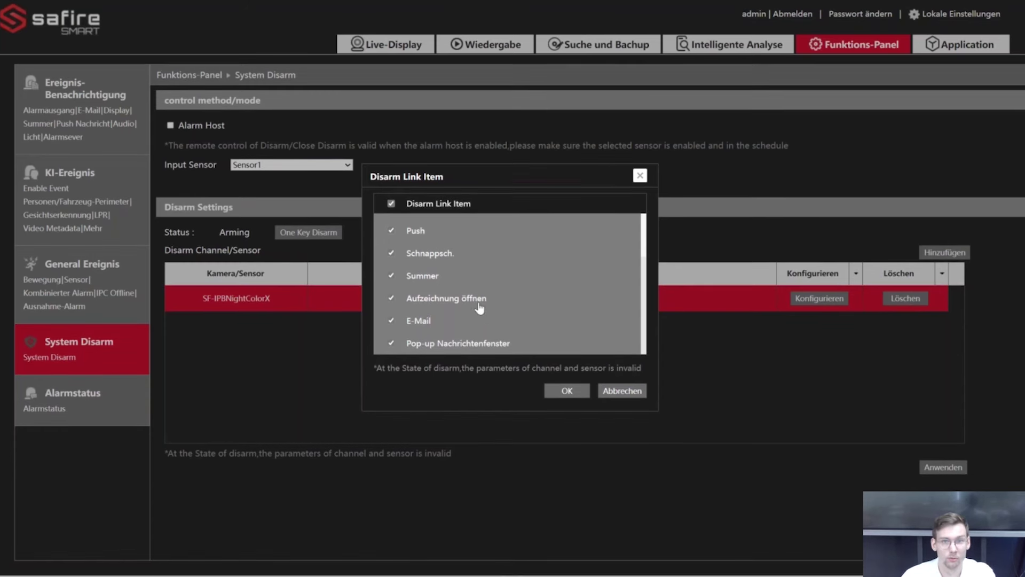
{"action": "scroll", "coordinate": [463, 301], "scroll_direction": "up", "scroll_amount": 2}
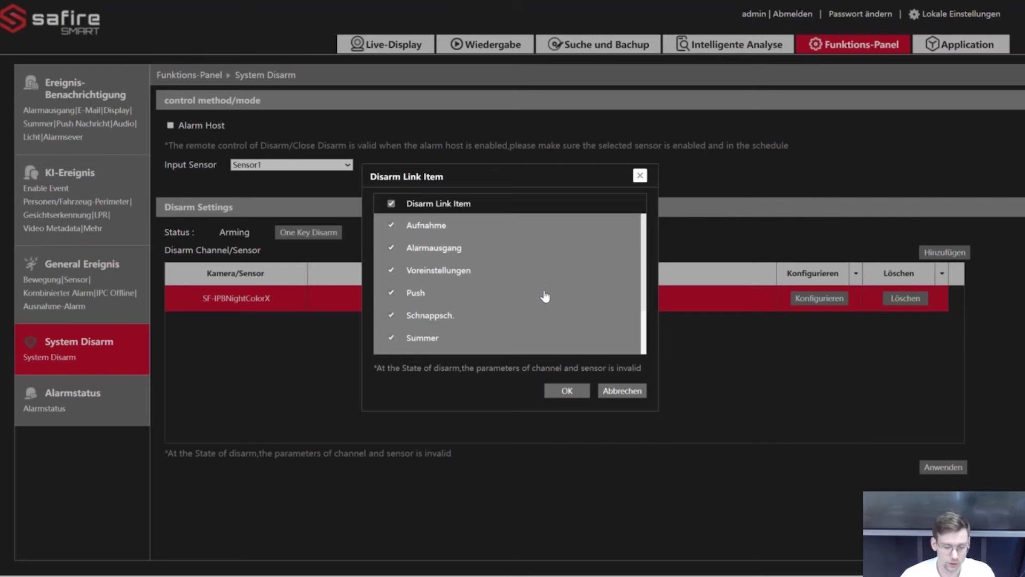
{"action": "scroll", "coordinate": [544, 296], "scroll_direction": "up", "scroll_amount": 1}
{"action": "scroll", "coordinate": [593, 289], "scroll_direction": "down", "scroll_amount": 2}
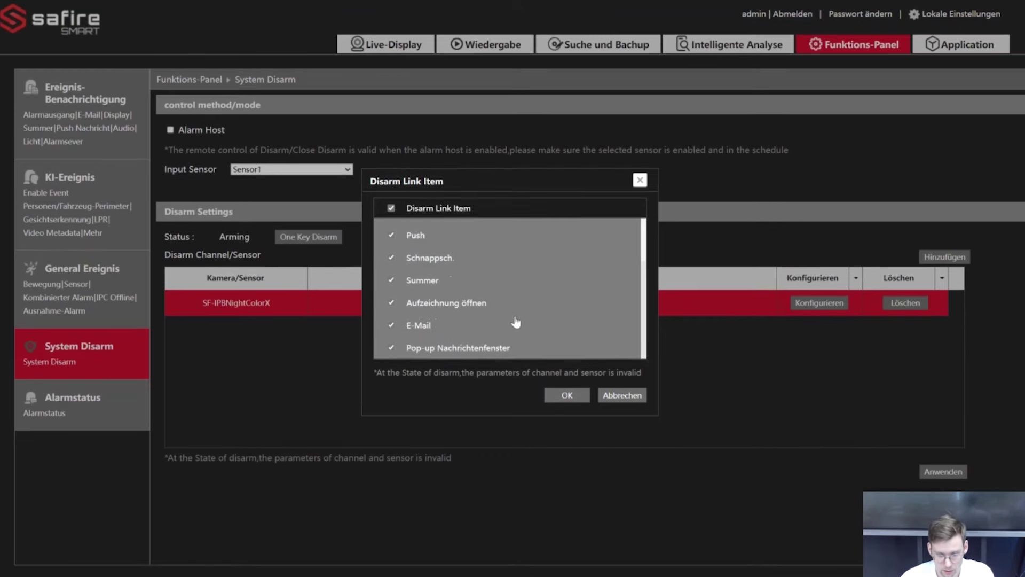
{"action": "left_click", "coordinate": [580, 400]}
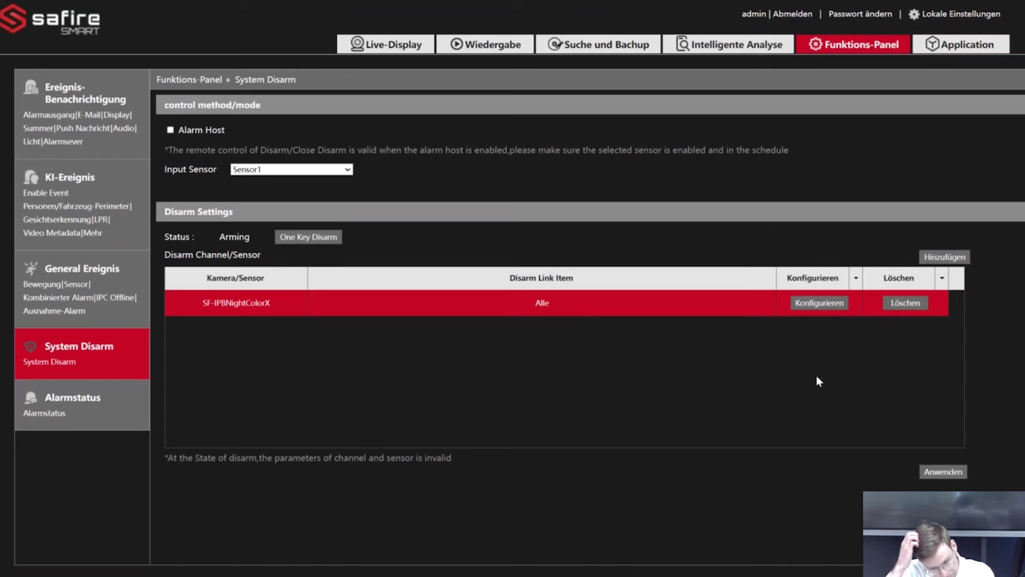
Step: Apply the System Disarm configuration with SF-IPBNightColorX linked to Alle
{"action": "left_click", "coordinate": [928, 471]}
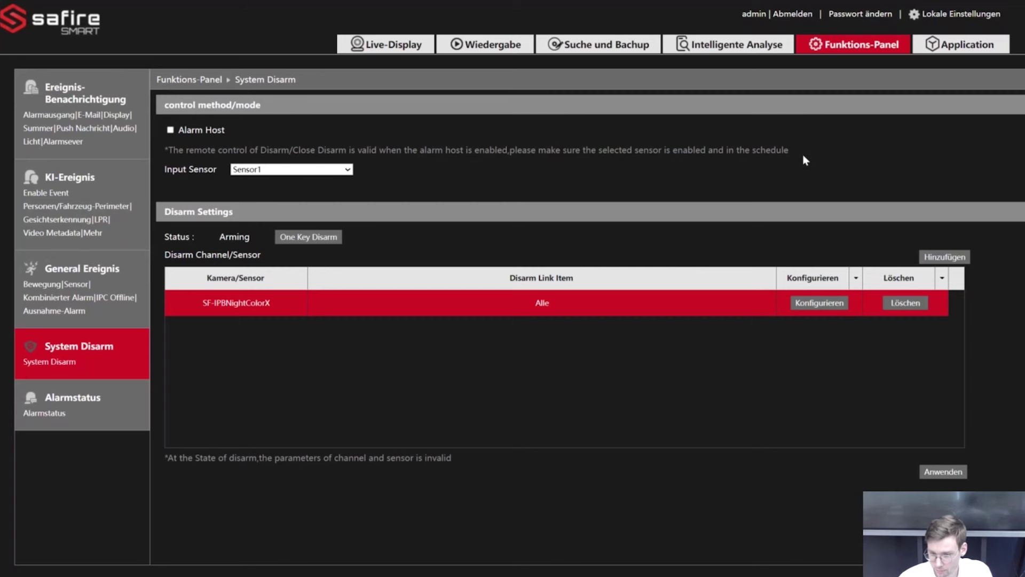
Step: Open the LPR settings under KI / Ereignis and select LPR Camera as the camera
{"action": "left_click", "coordinate": [850, 50]}
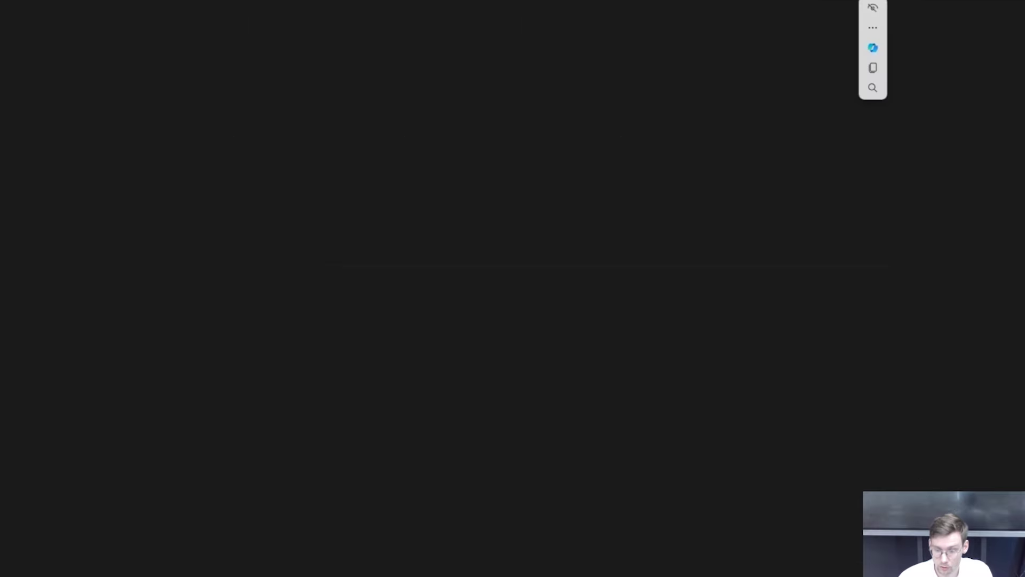
{"action": "mouse_move", "coordinate": [444, 165]}
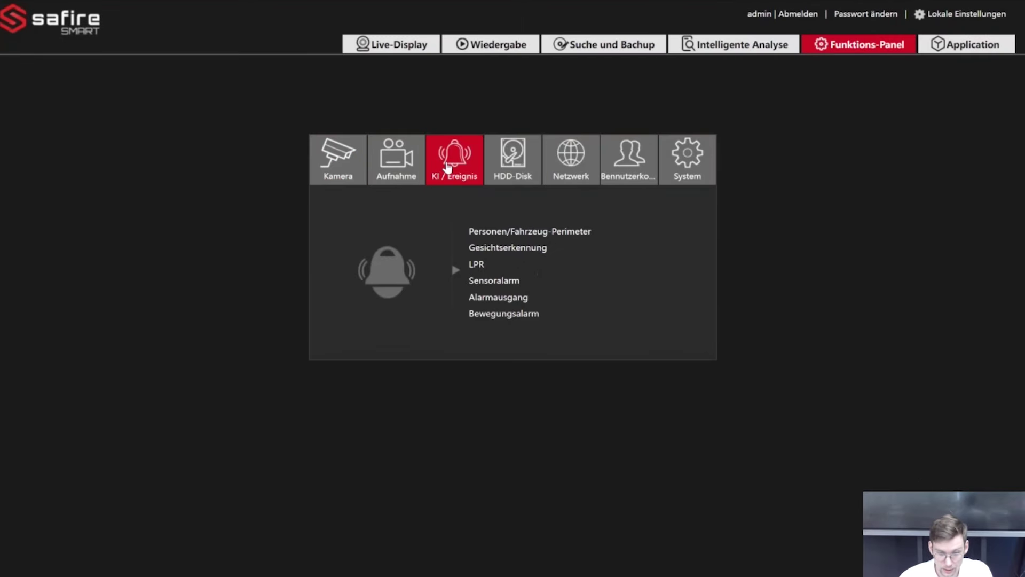
{"action": "left_click", "coordinate": [479, 270]}
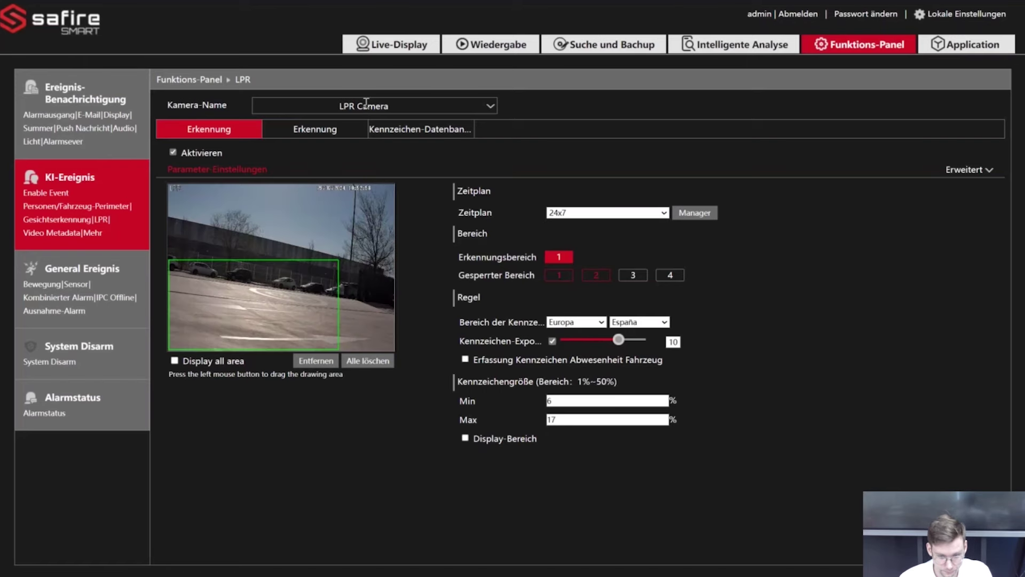
{"action": "left_click", "coordinate": [365, 104]}
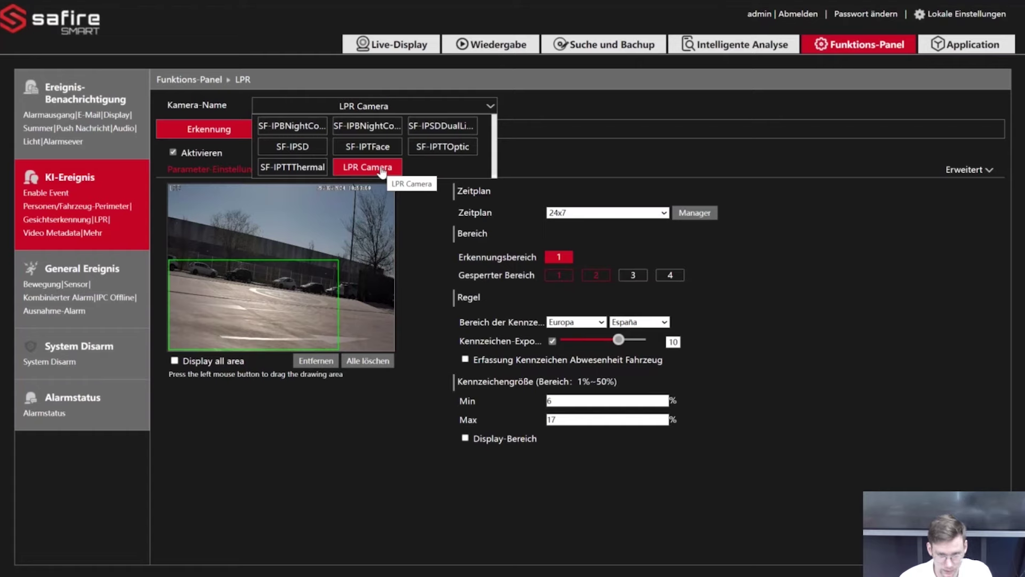
{"action": "left_click", "coordinate": [381, 169]}
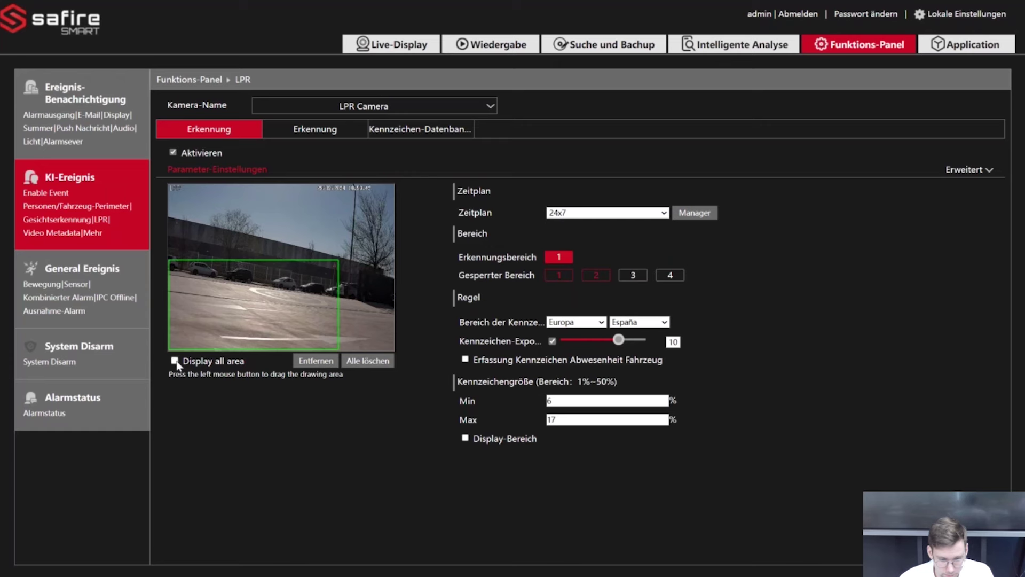
Step: Turn on Display all area and keep the plate region Europa with country España
{"action": "left_click", "coordinate": [176, 361]}
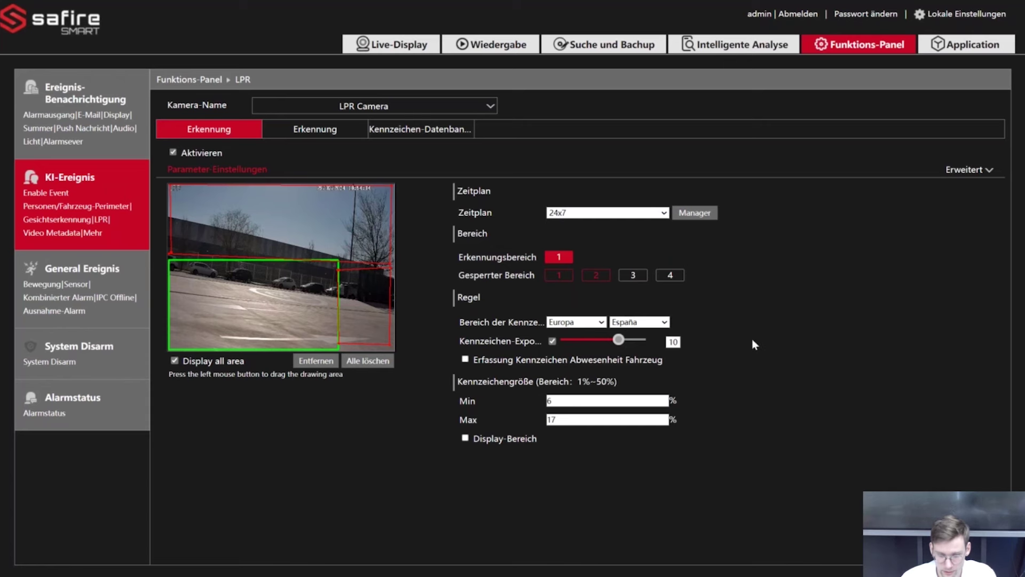
{"action": "left_click", "coordinate": [587, 323]}
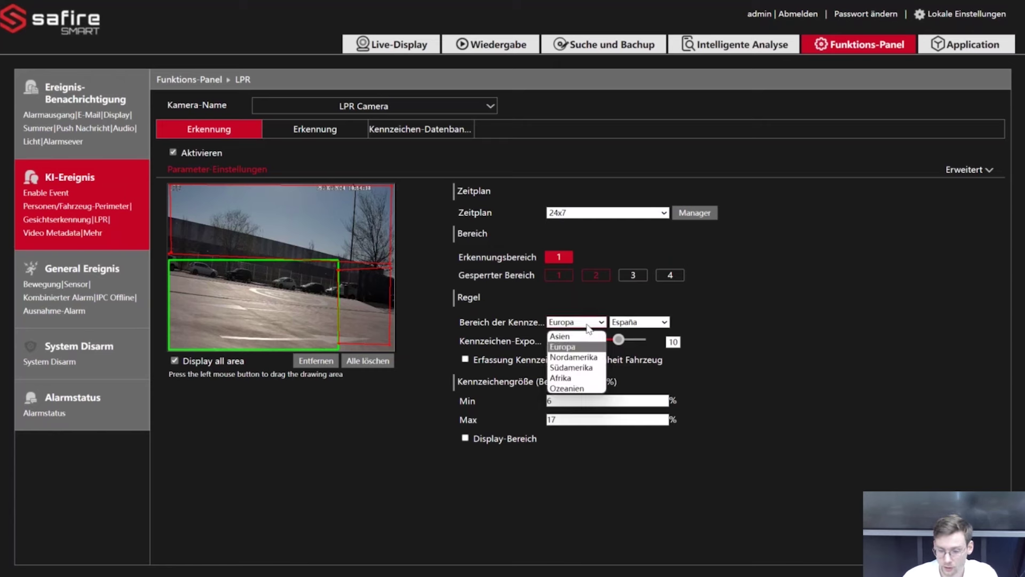
{"action": "left_click", "coordinate": [571, 348]}
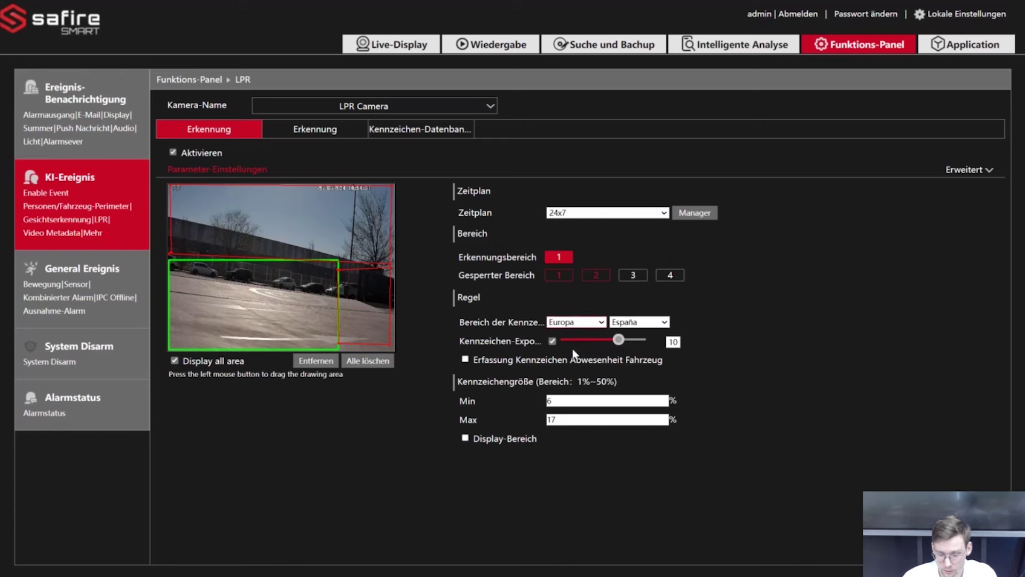
{"action": "left_click", "coordinate": [624, 324]}
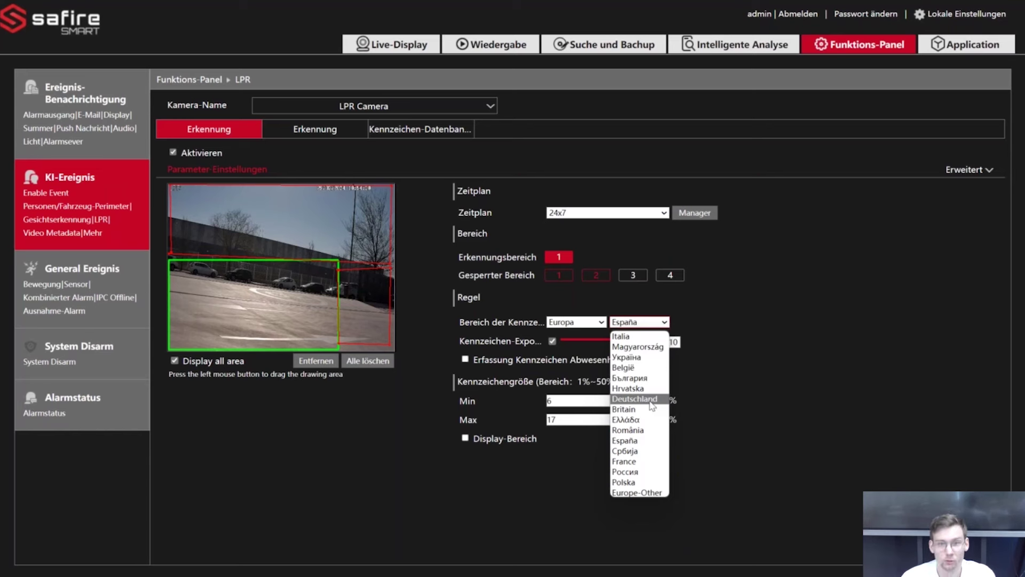
{"action": "left_click", "coordinate": [634, 443]}
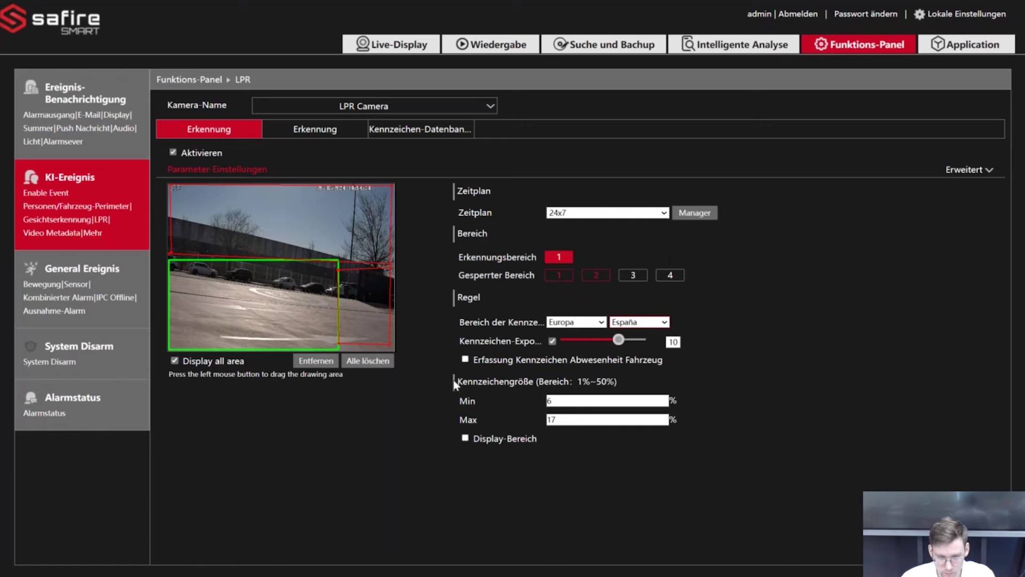
Step: Enable Display-Bereich for the min/max plate size boxes, edit the Max field, then go to Erkennung alarms
{"action": "left_click_drag", "start_coordinate": [455, 384], "coordinate": [625, 394]}
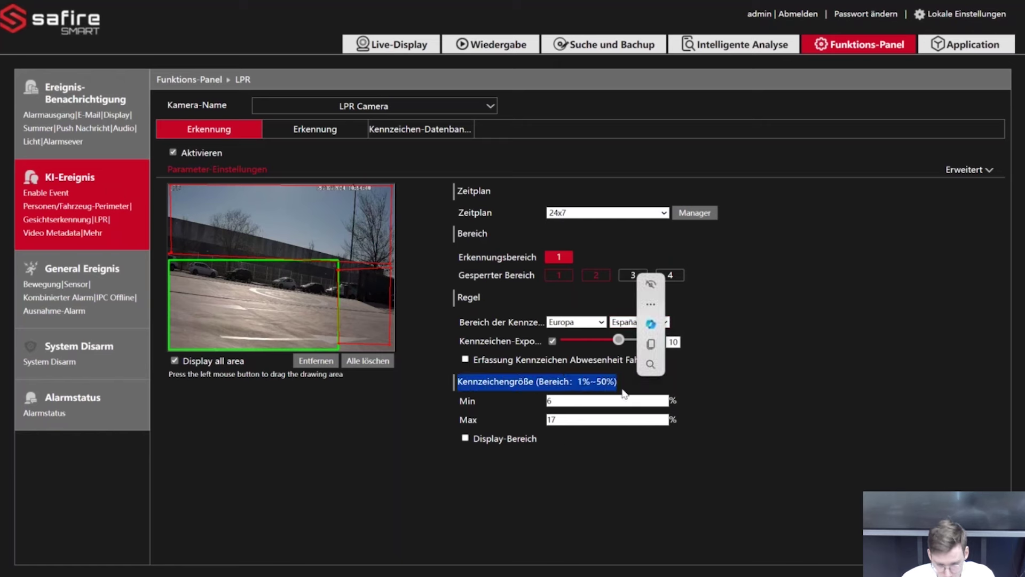
{"action": "left_click", "coordinate": [465, 437]}
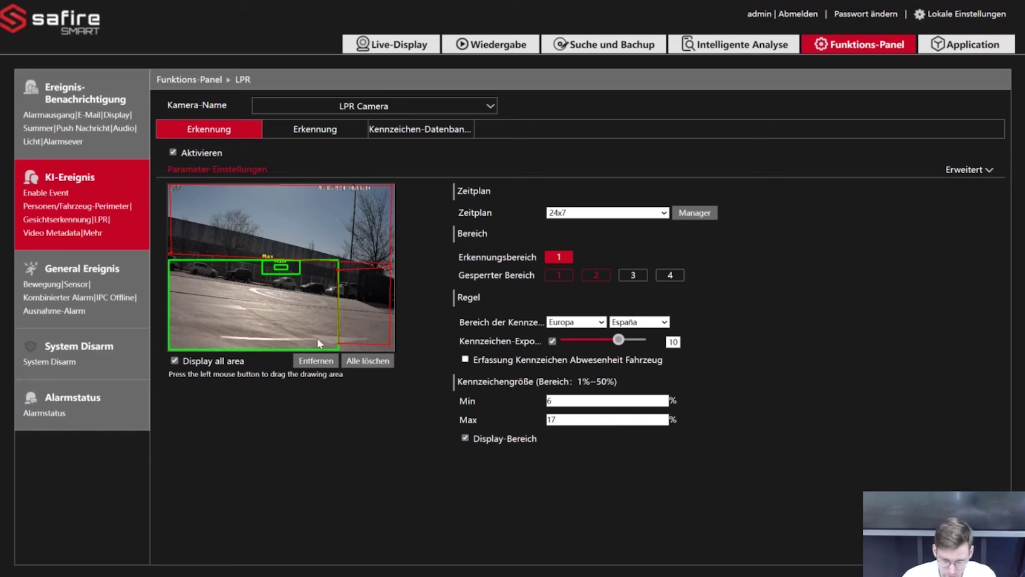
{"action": "left_click", "coordinate": [624, 421]}
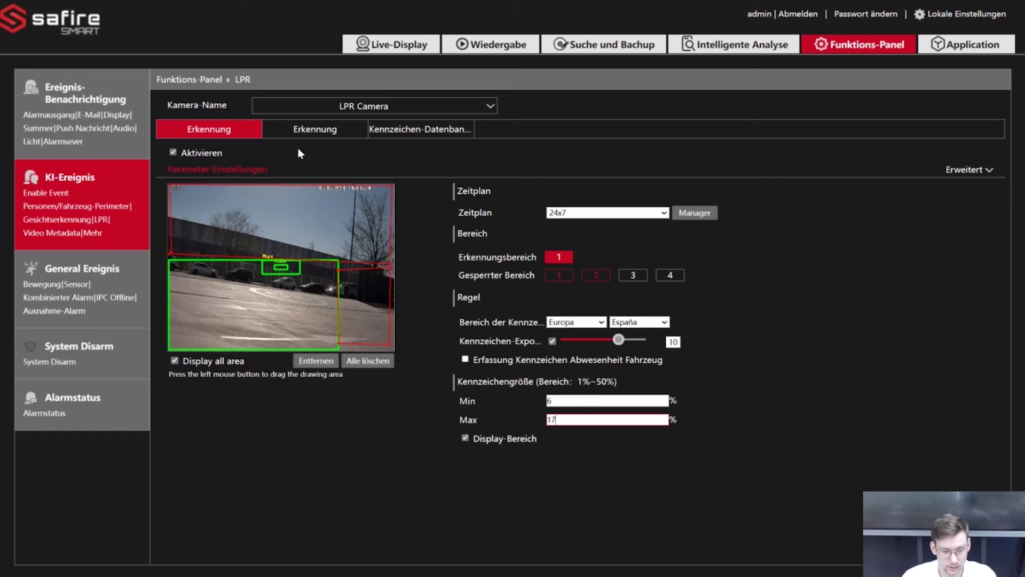
{"action": "left_click", "coordinate": [310, 133]}
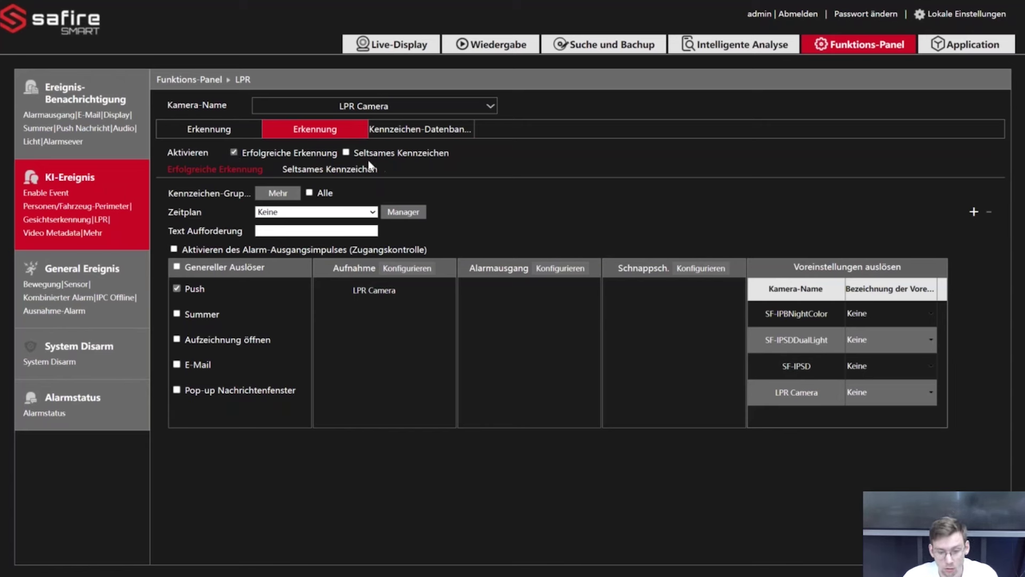
Step: Enable Seltsames Kennzeichen and Erfolgreiche Erkennung alarms, restricting the plate group to Black List
{"action": "left_click", "coordinate": [346, 152]}
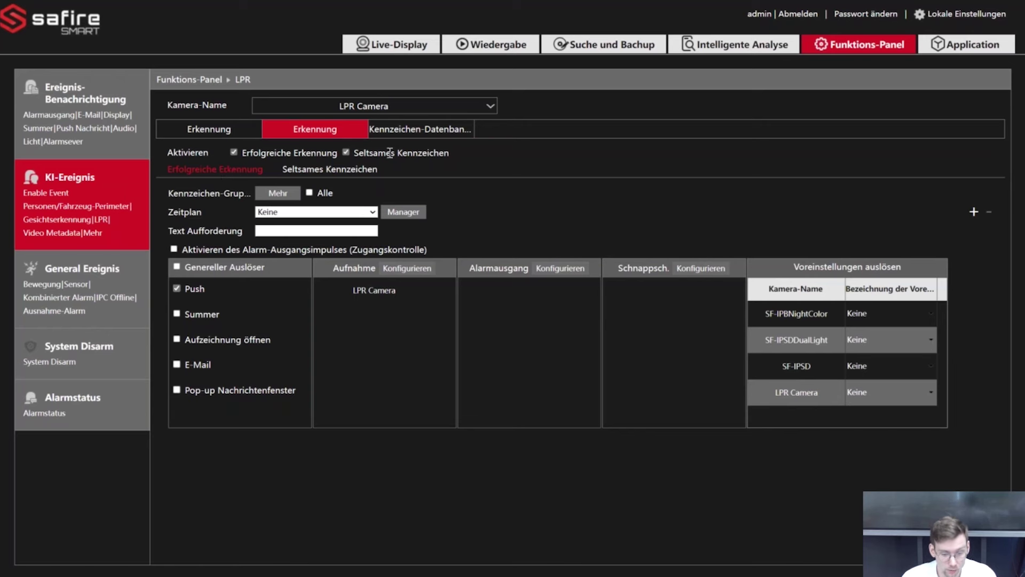
{"action": "left_click", "coordinate": [234, 153]}
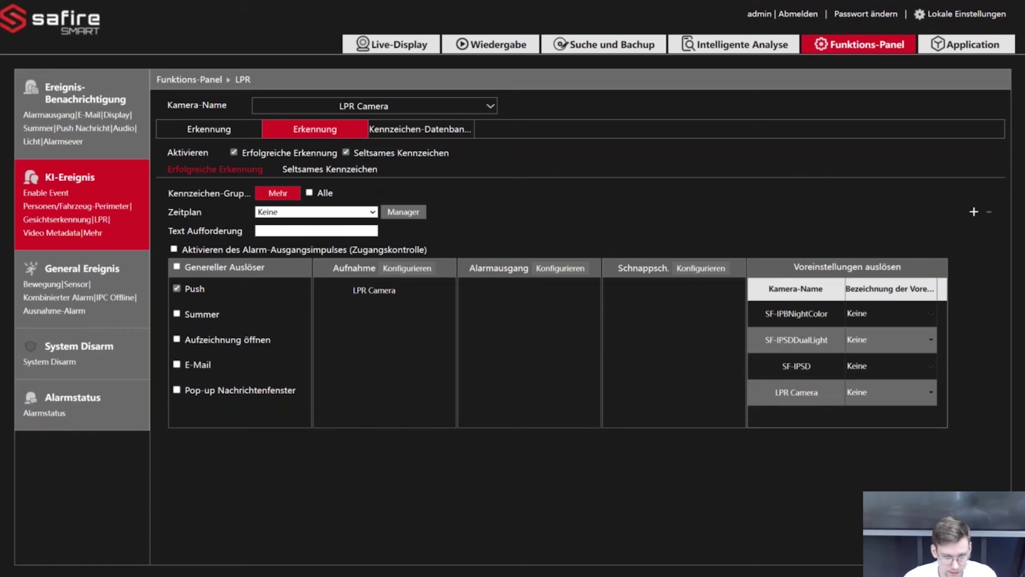
{"action": "left_click", "coordinate": [281, 195]}
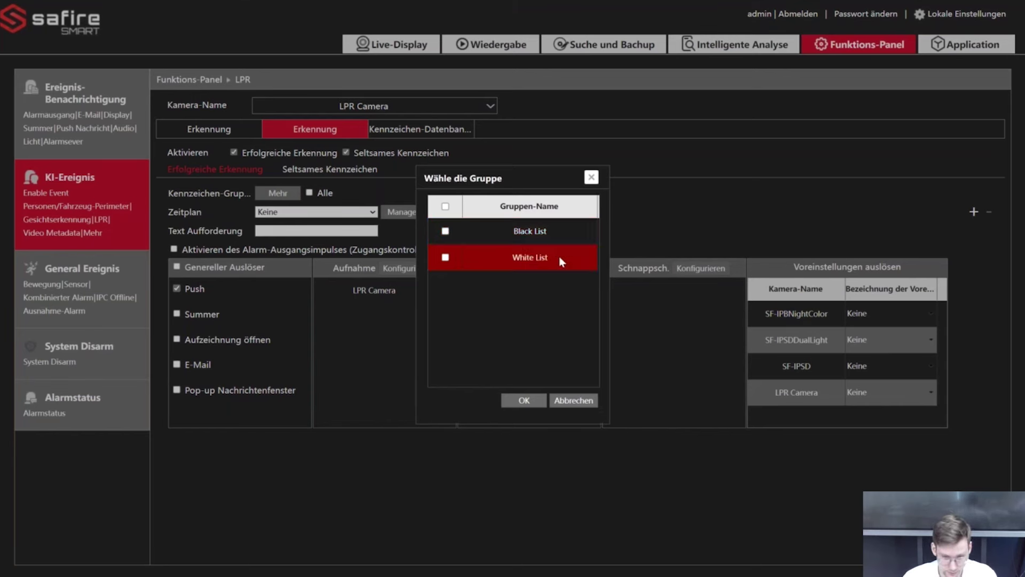
{"action": "left_click", "coordinate": [446, 231]}
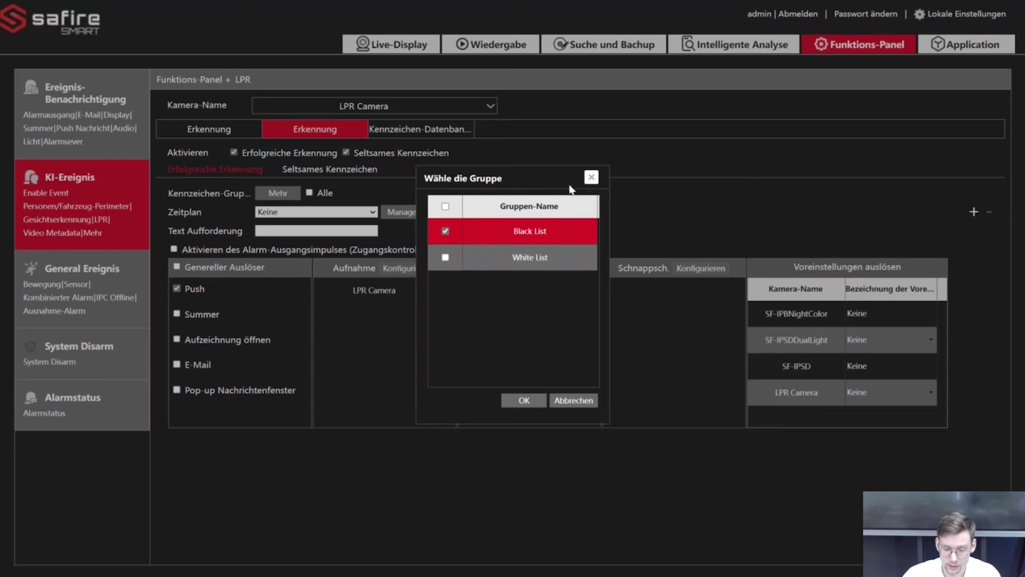
{"action": "left_click", "coordinate": [530, 403]}
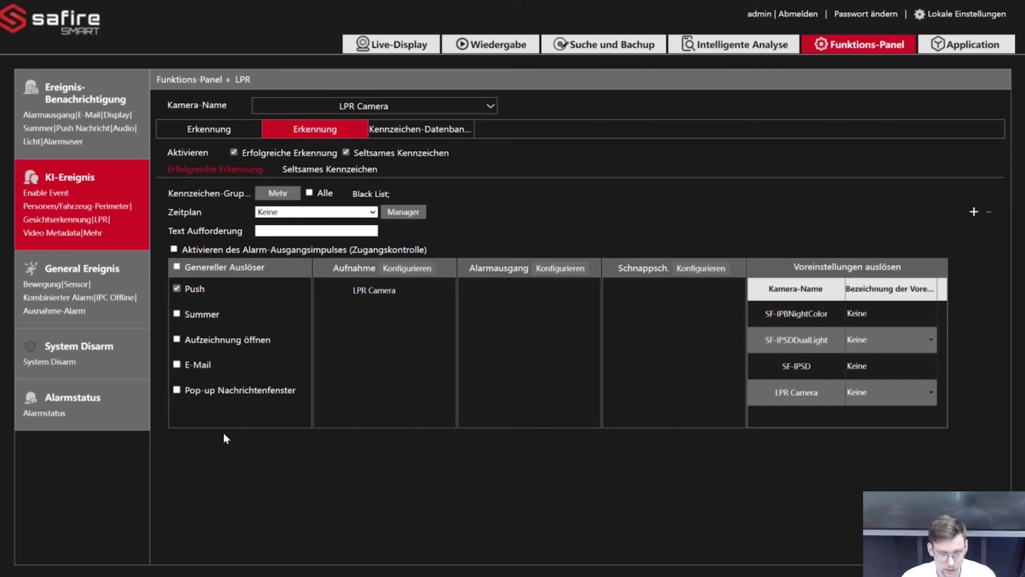
Step: Leave the alarm schedule at Keine and the recording, alarm output and snapshot triggers unchanged
{"action": "left_click", "coordinate": [294, 215]}
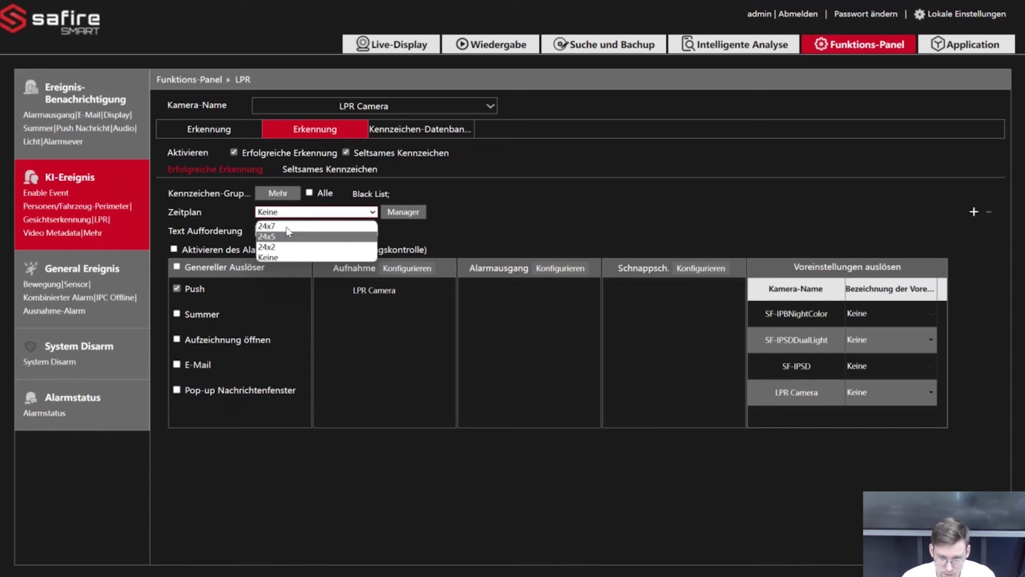
{"action": "left_click", "coordinate": [531, 194]}
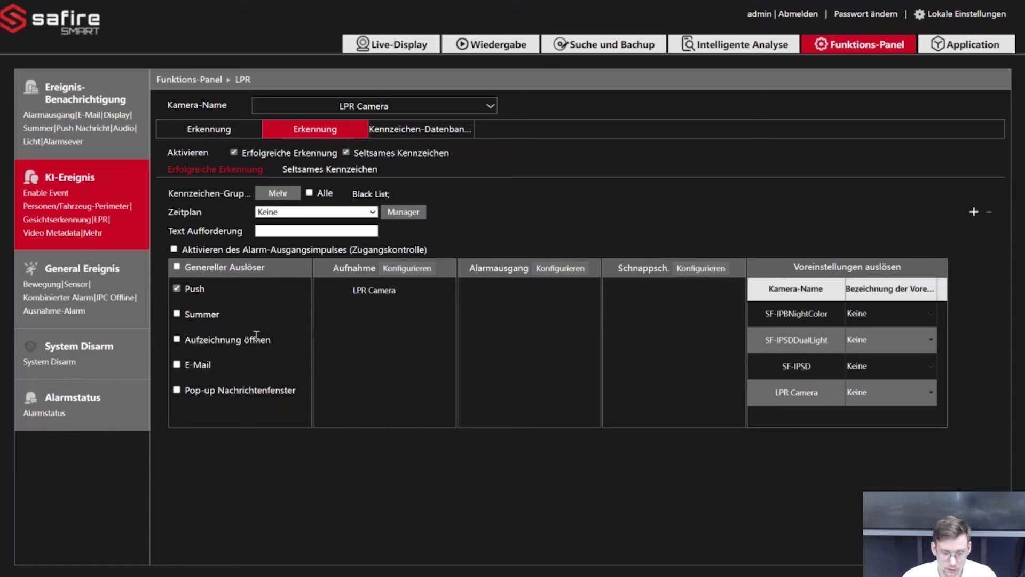
{"action": "left_click", "coordinate": [410, 271]}
{"action": "left_click", "coordinate": [631, 178]}
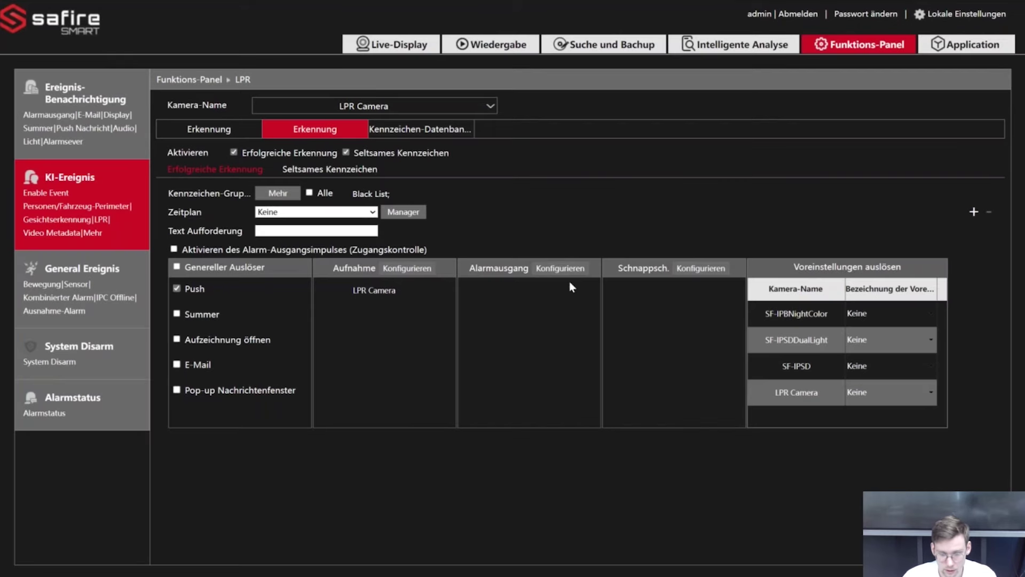
{"action": "left_click", "coordinate": [561, 268]}
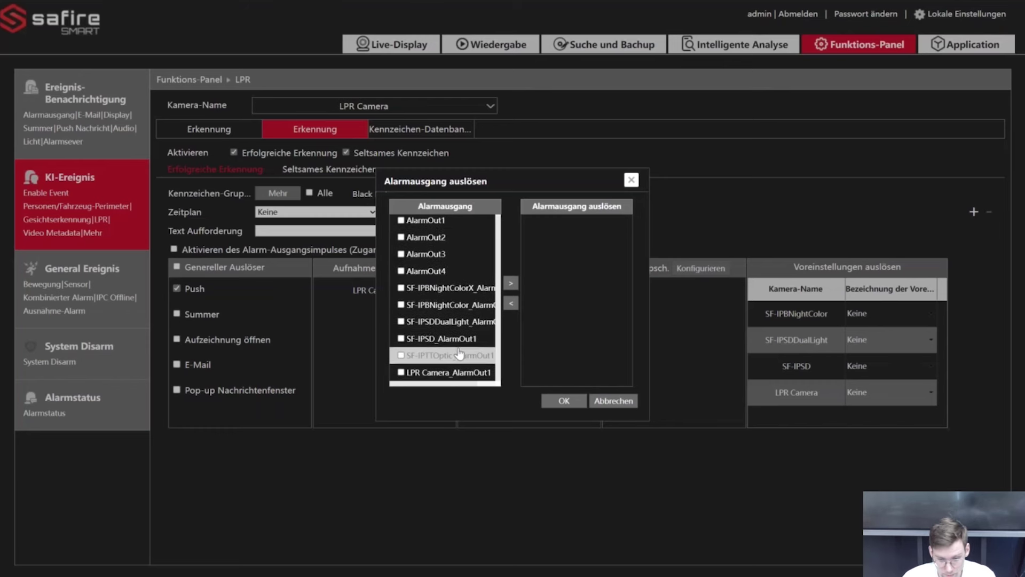
{"action": "left_click", "coordinate": [632, 180]}
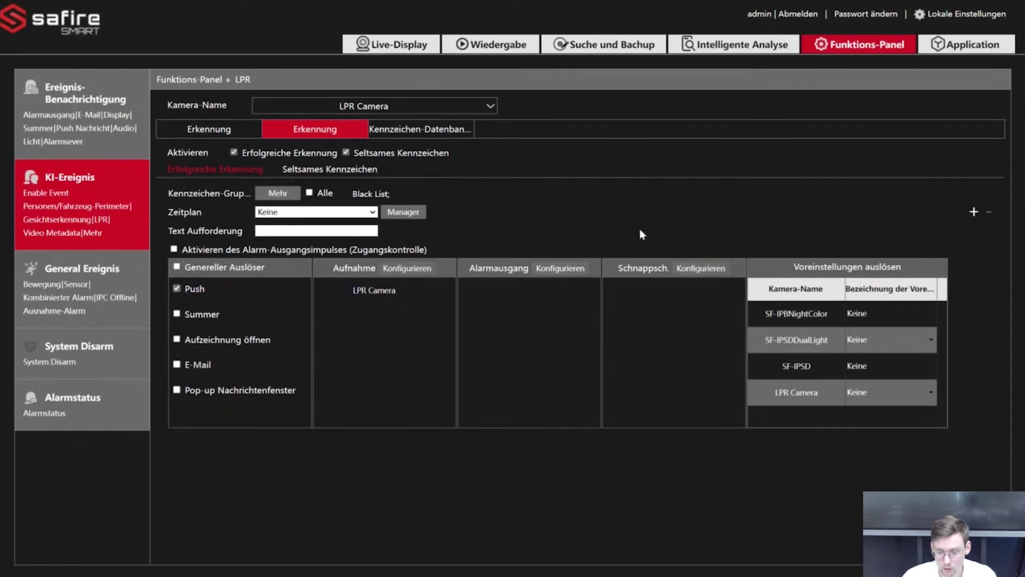
{"action": "left_click", "coordinate": [701, 267]}
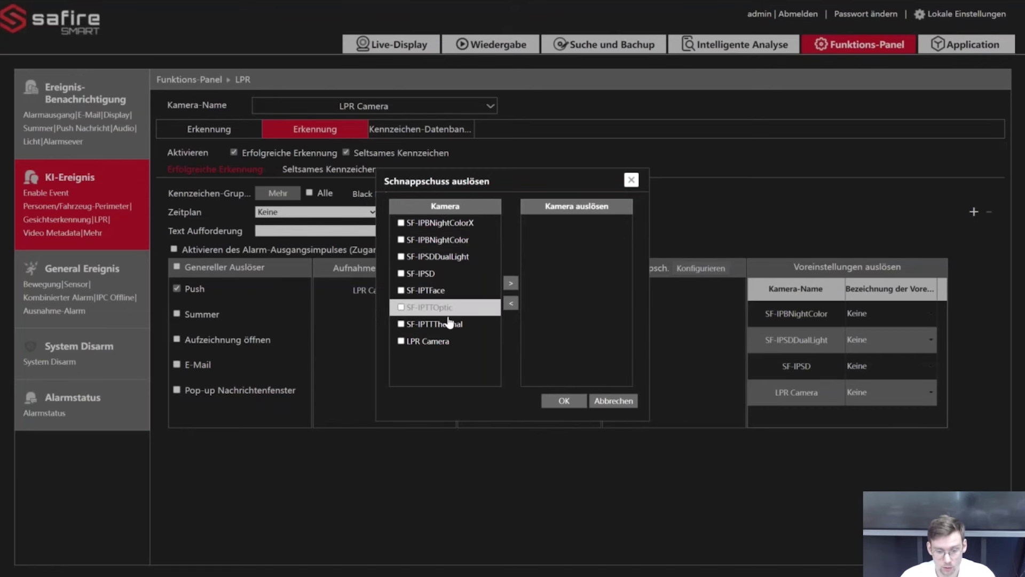
{"action": "left_click", "coordinate": [631, 181]}
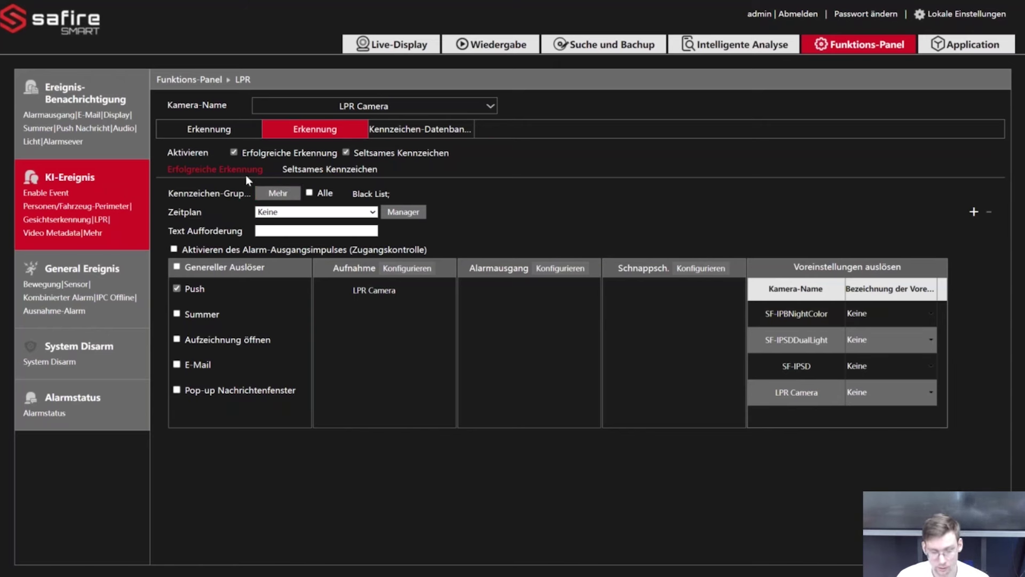
Step: Add three extra successful-recognition rules, Erfolgreiche Erkennung1–3
{"action": "left_click", "coordinate": [353, 170]}
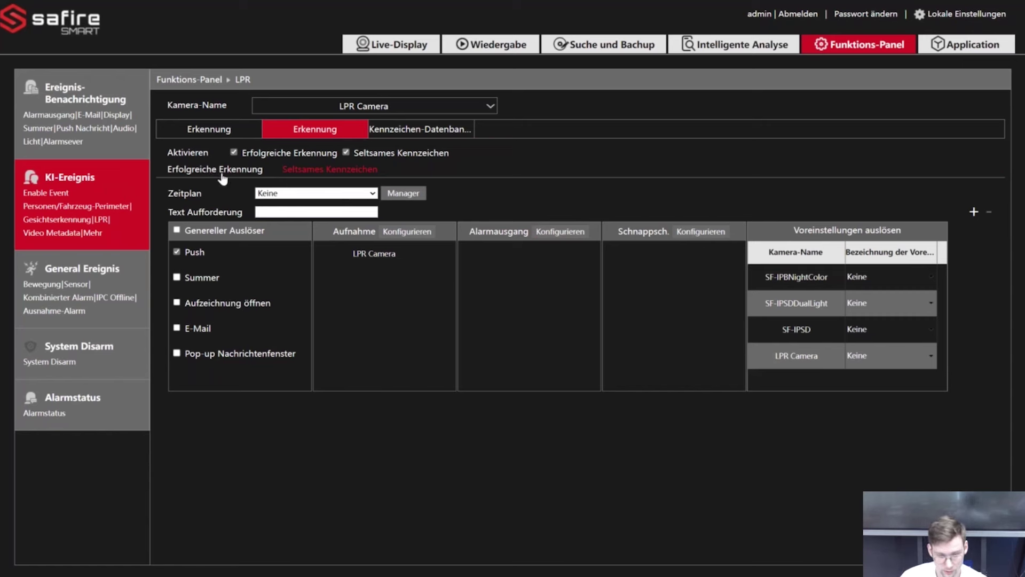
{"action": "left_click", "coordinate": [974, 212]}
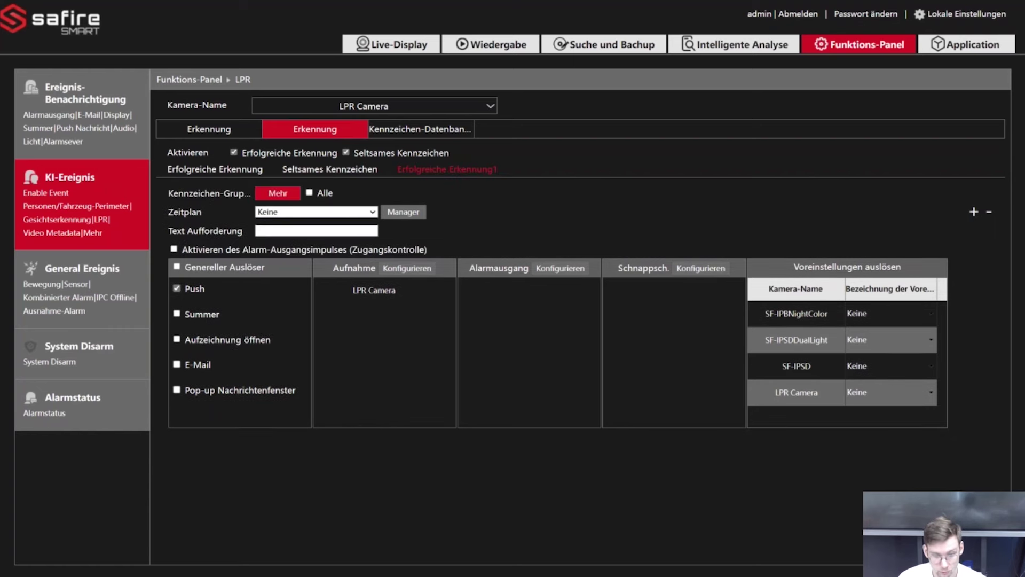
{"action": "left_click", "coordinate": [973, 212]}
{"action": "left_click", "coordinate": [974, 212]}
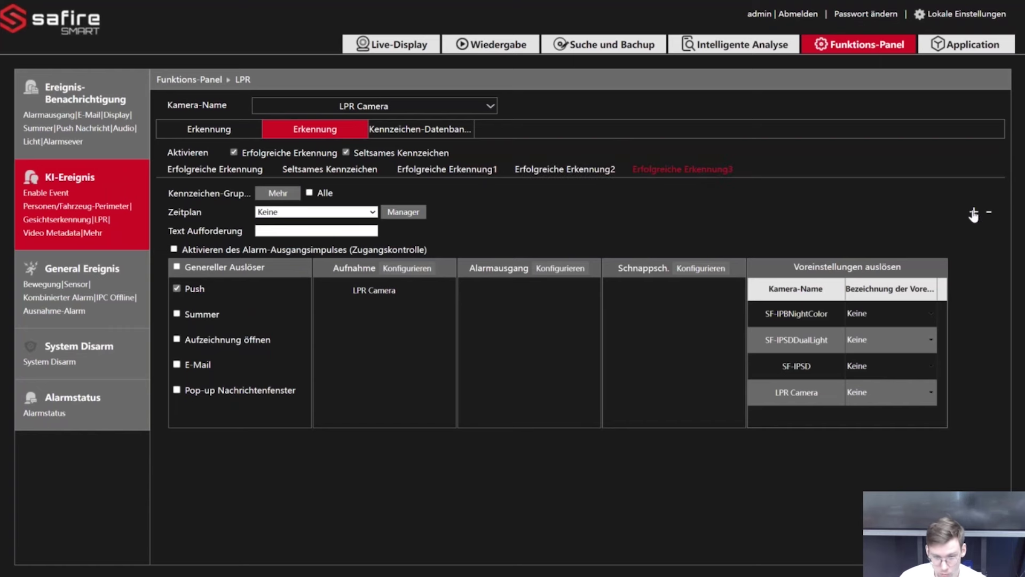
Step: Limit Erfolgreiche Erkennung1 to the Black List plate group and select the SF-IPBNightColor preset row
{"action": "left_click", "coordinate": [433, 171]}
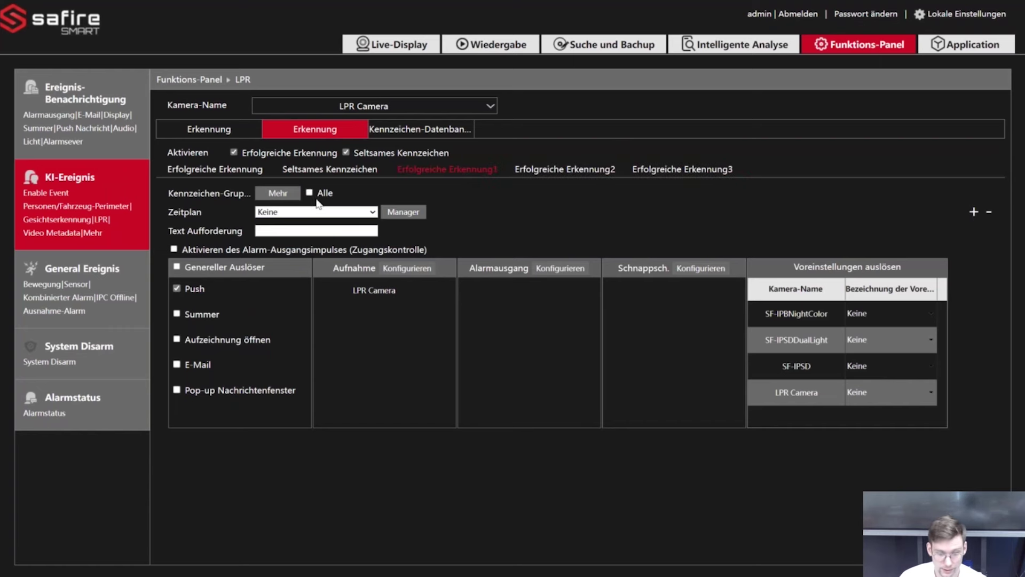
{"action": "left_click", "coordinate": [294, 199]}
{"action": "left_click", "coordinate": [445, 230]}
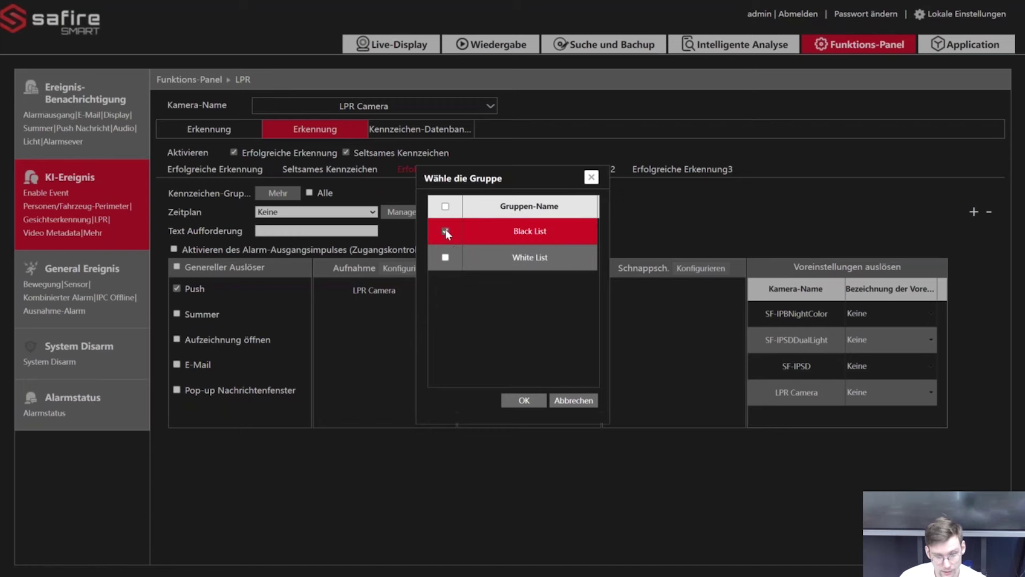
{"action": "left_click", "coordinate": [524, 401]}
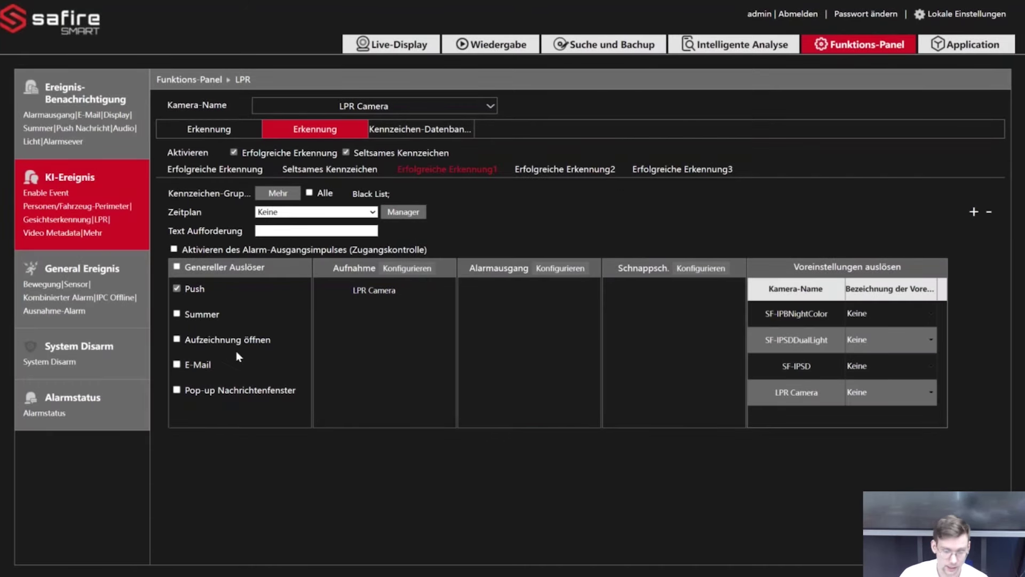
{"action": "left_click", "coordinate": [846, 310]}
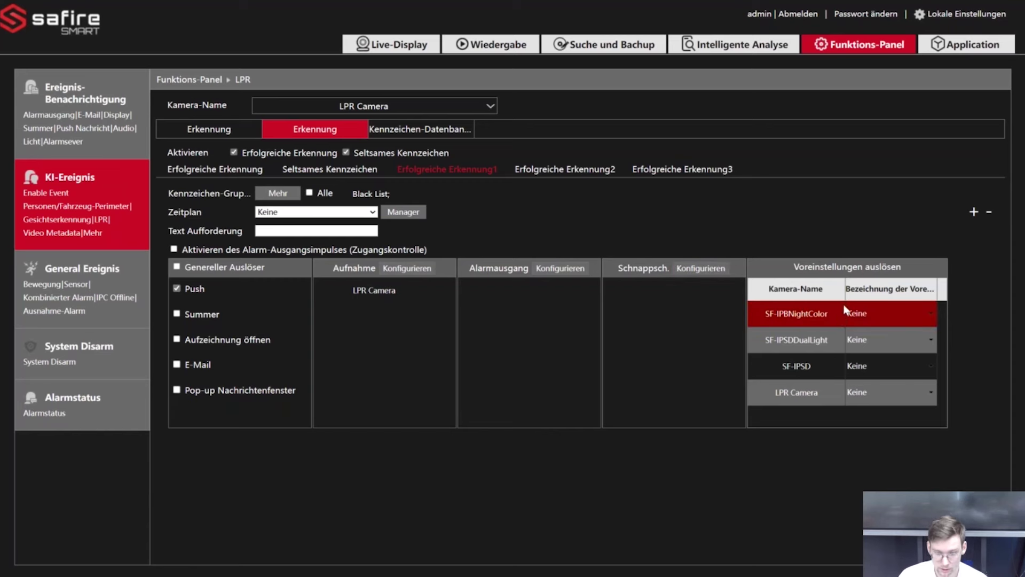
Step: In the plate database, select the Black List group and expand the empty Black List and White List rows
{"action": "left_click", "coordinate": [864, 373]}
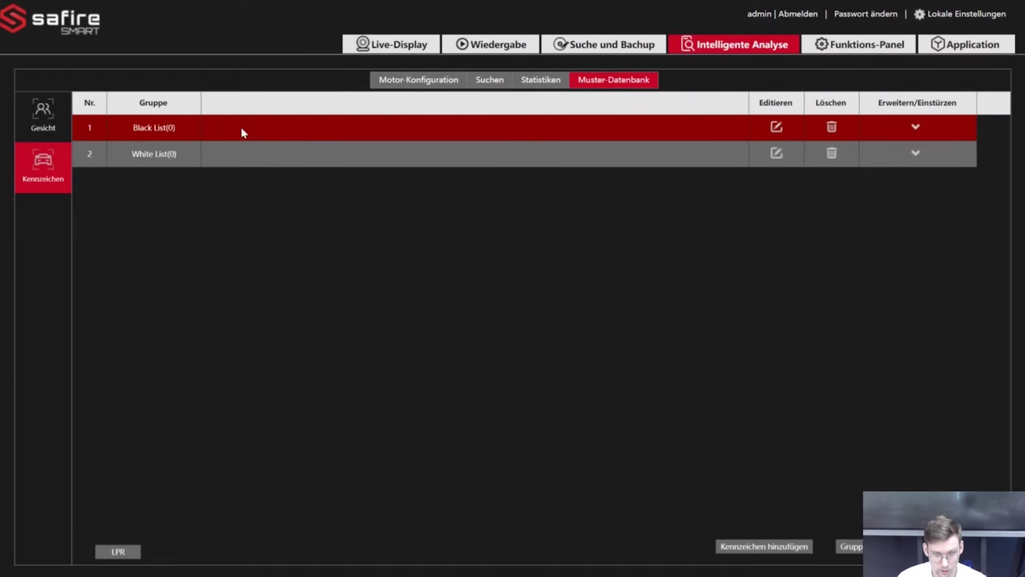
{"action": "left_click", "coordinate": [178, 154]}
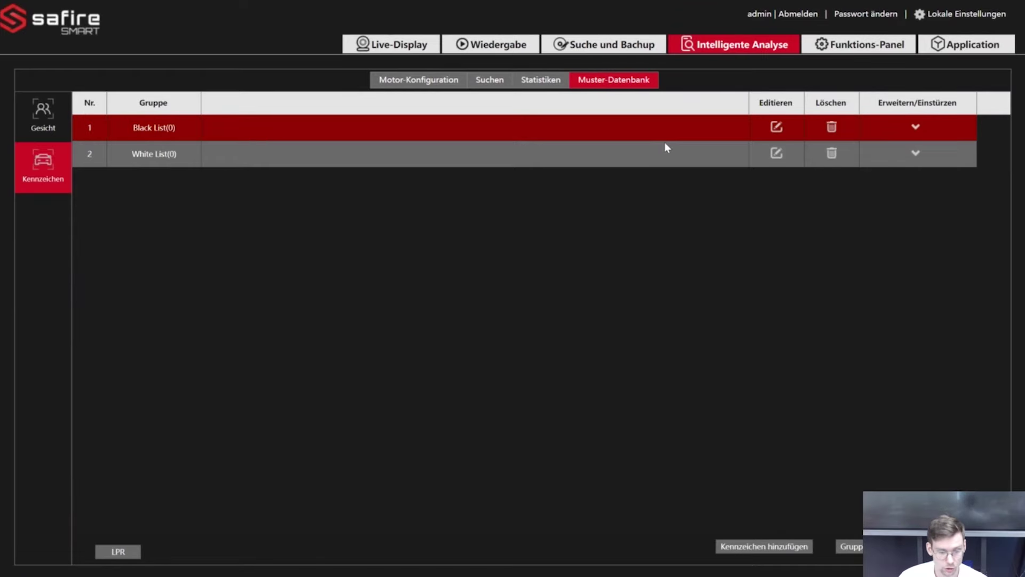
{"action": "left_click", "coordinate": [916, 128]}
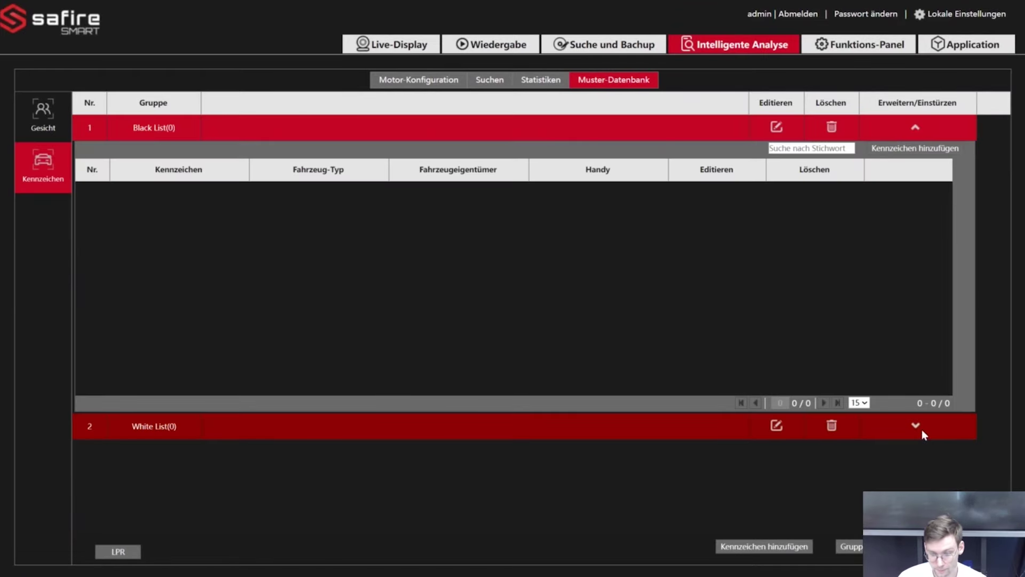
{"action": "left_click", "coordinate": [916, 426]}
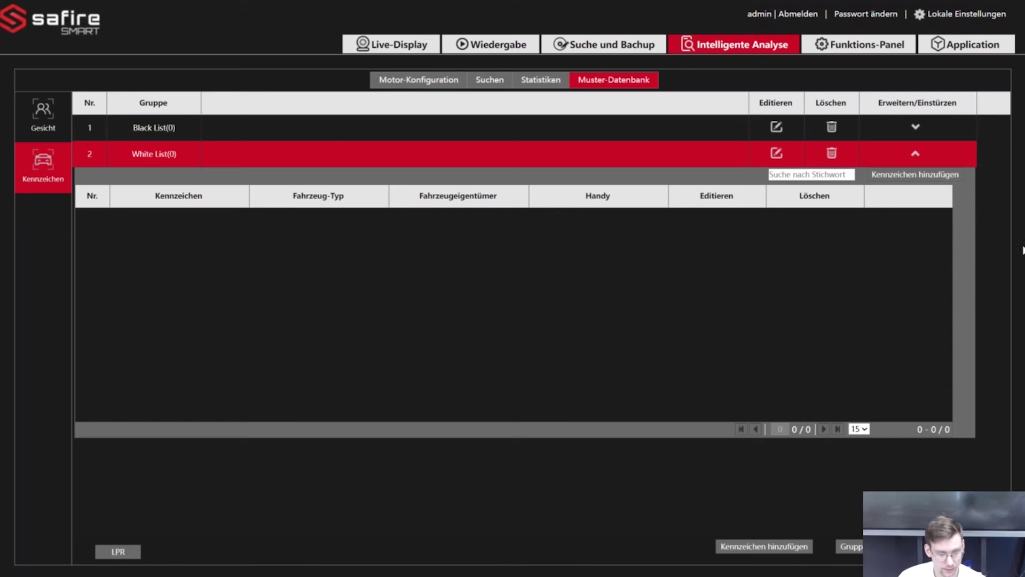
{"action": "left_click", "coordinate": [904, 179]}
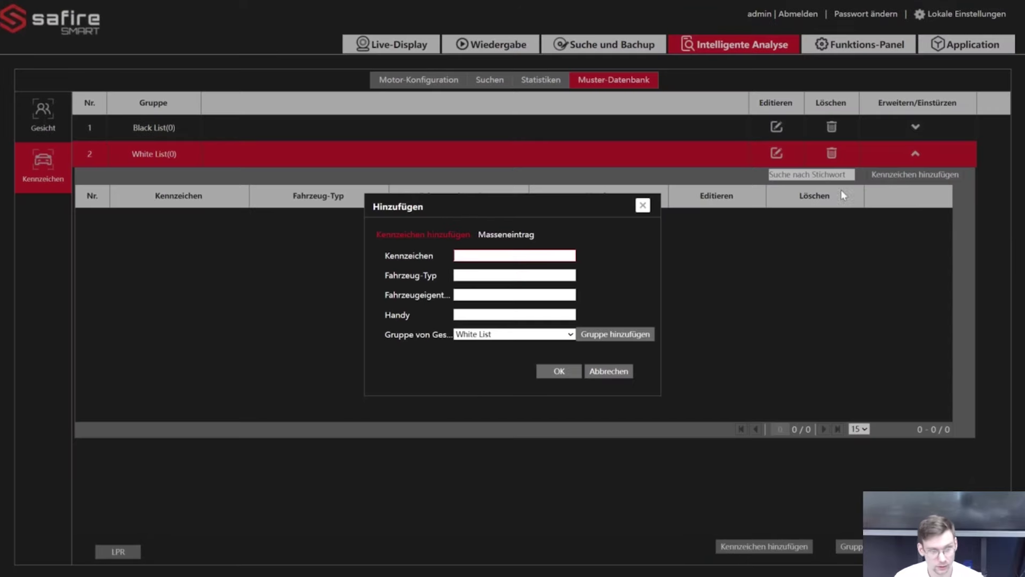
{"action": "left_click", "coordinate": [482, 258]}
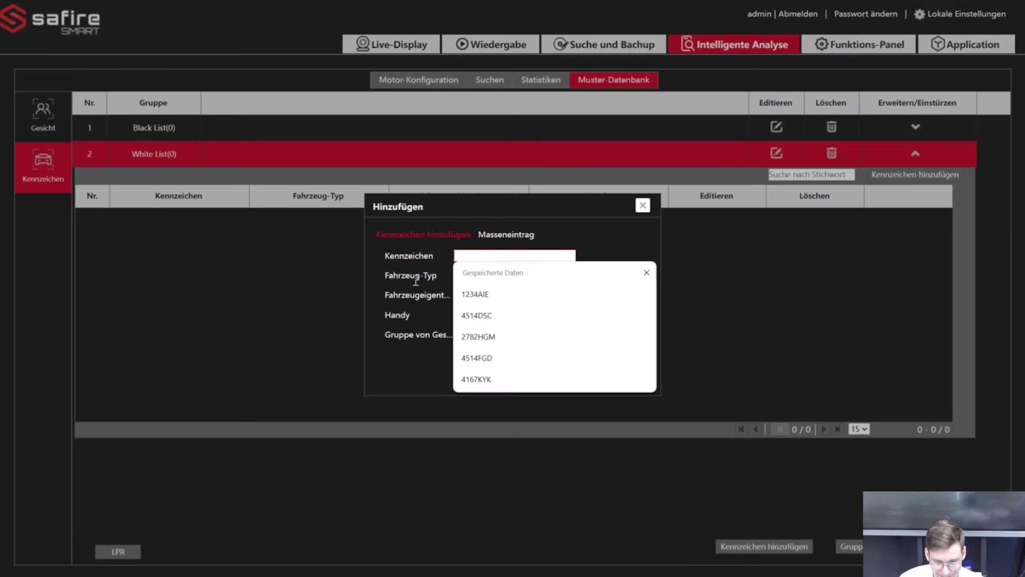
{"action": "left_click", "coordinate": [567, 256]}
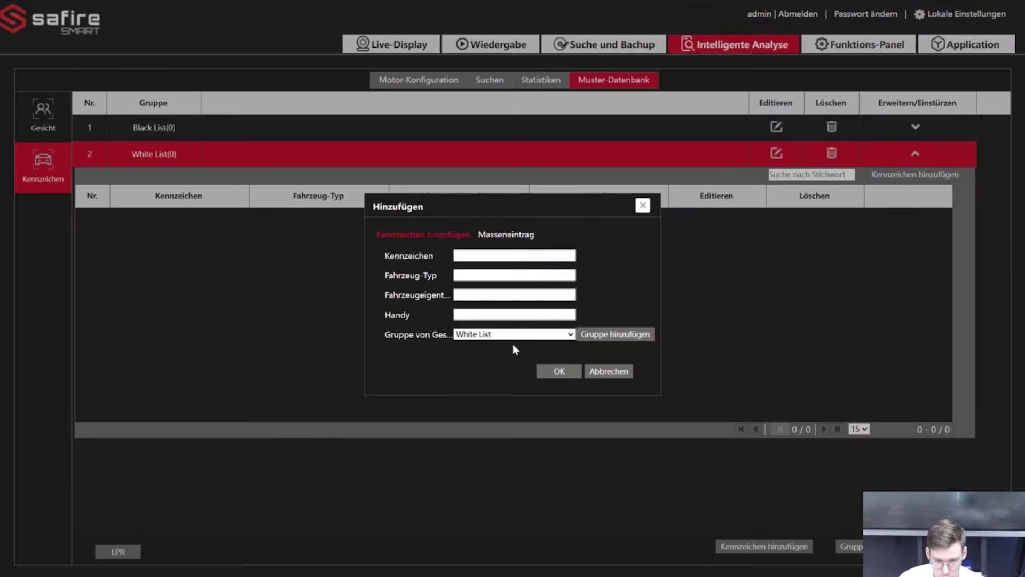
{"action": "left_click", "coordinate": [513, 334]}
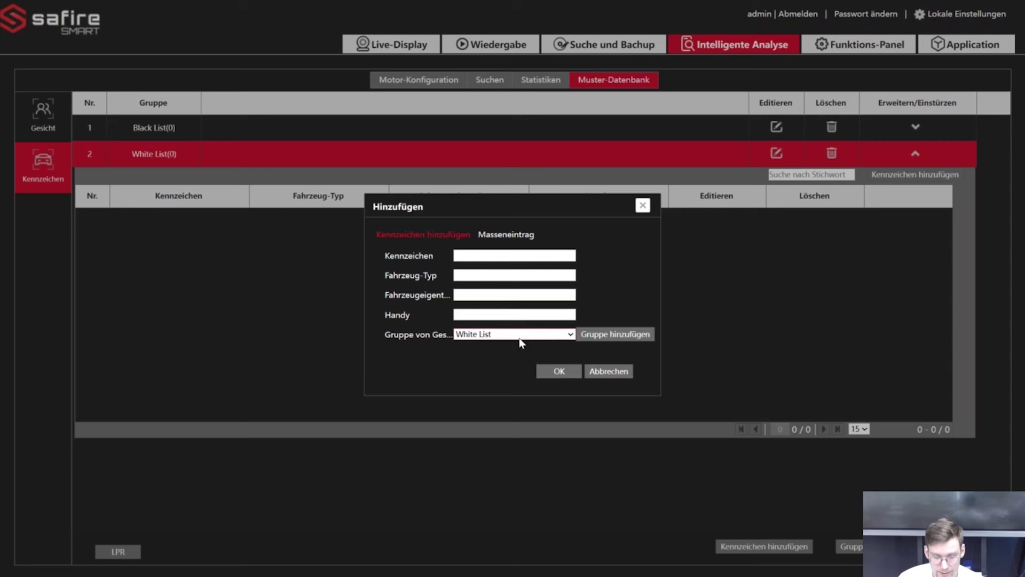
{"action": "left_click", "coordinate": [640, 252]}
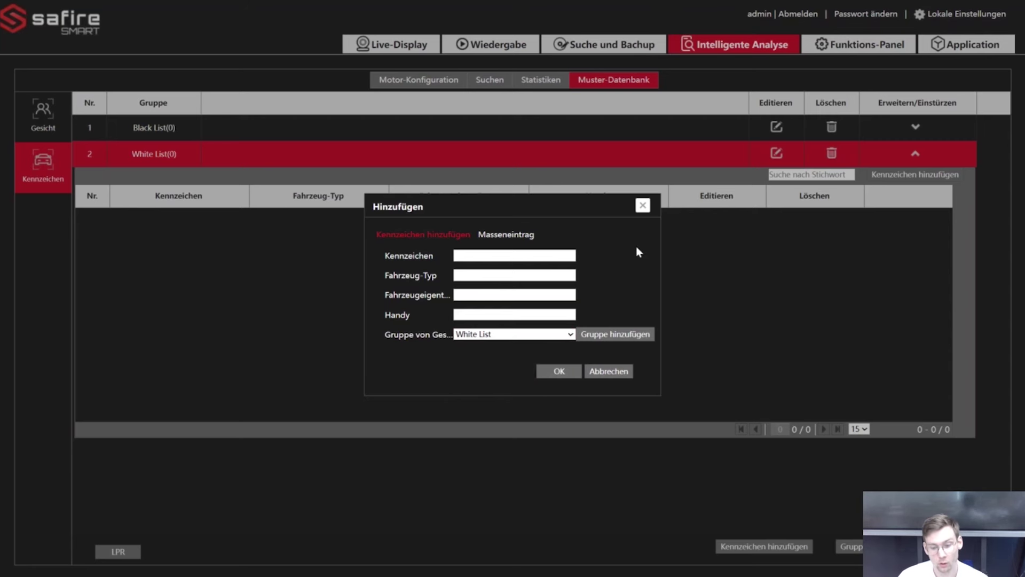
{"action": "left_click", "coordinate": [523, 241]}
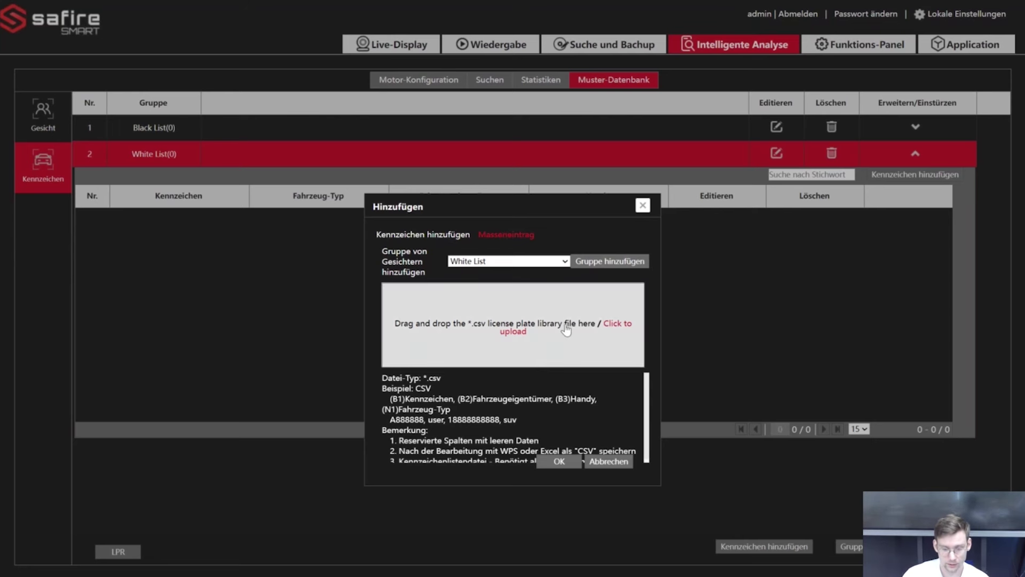
{"action": "left_click", "coordinate": [642, 207]}
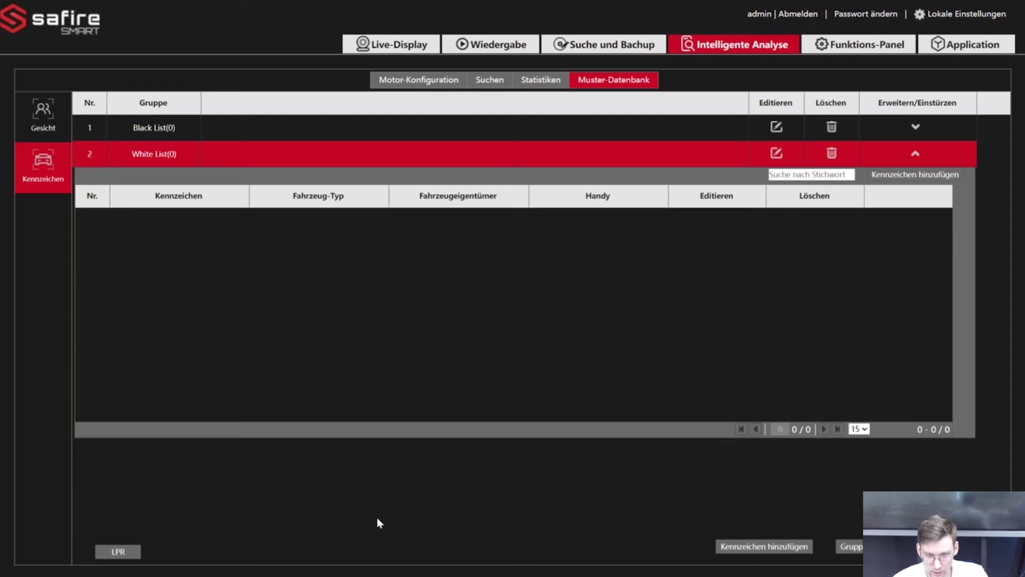
Step: Go back to the LPR page and open the LPR Camera's alarm trigger settings, highlighting the access-control output option
{"action": "left_click", "coordinate": [120, 554]}
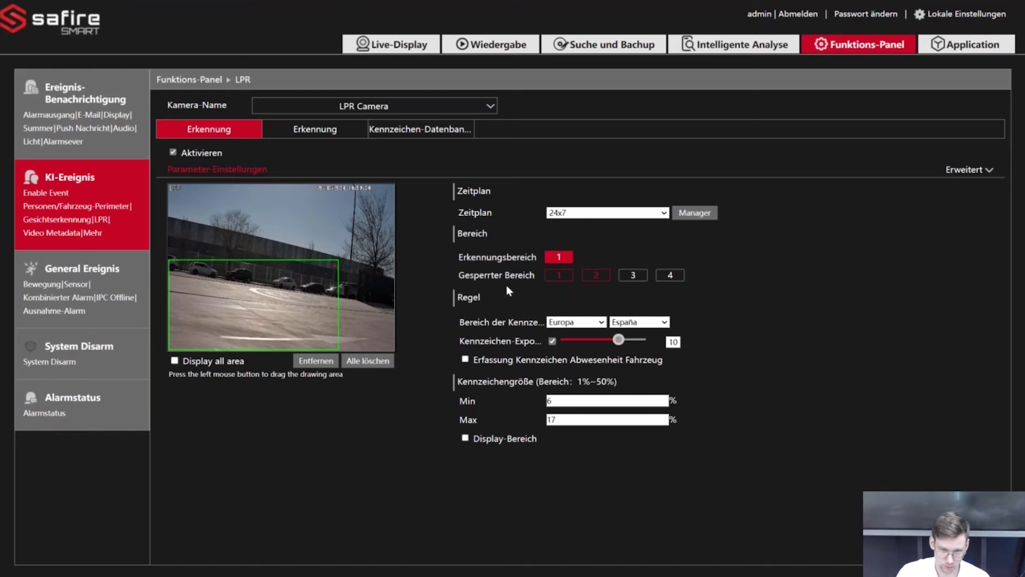
{"action": "left_click", "coordinate": [325, 131]}
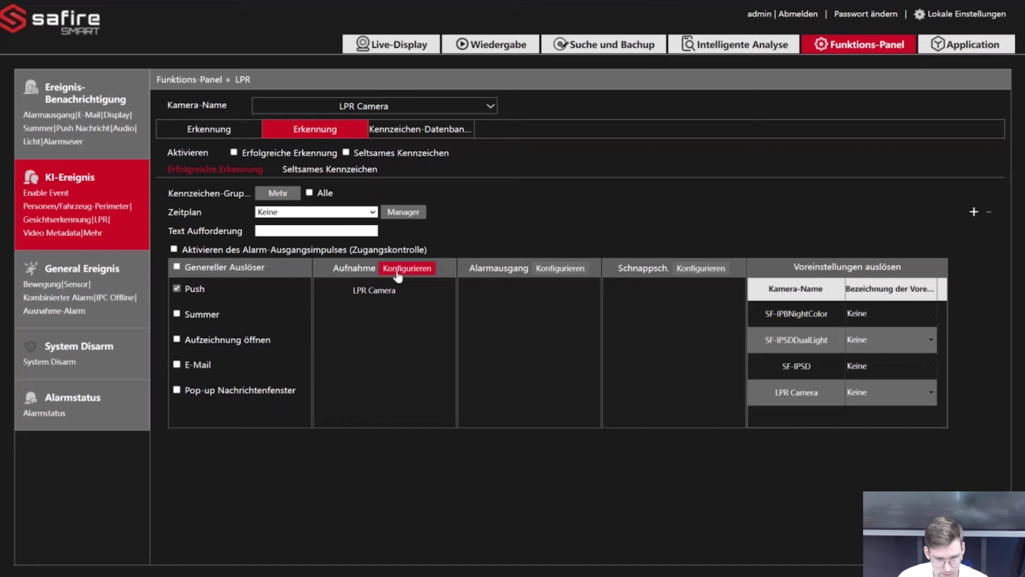
{"action": "left_click_drag", "start_coordinate": [180, 249], "coordinate": [451, 245]}
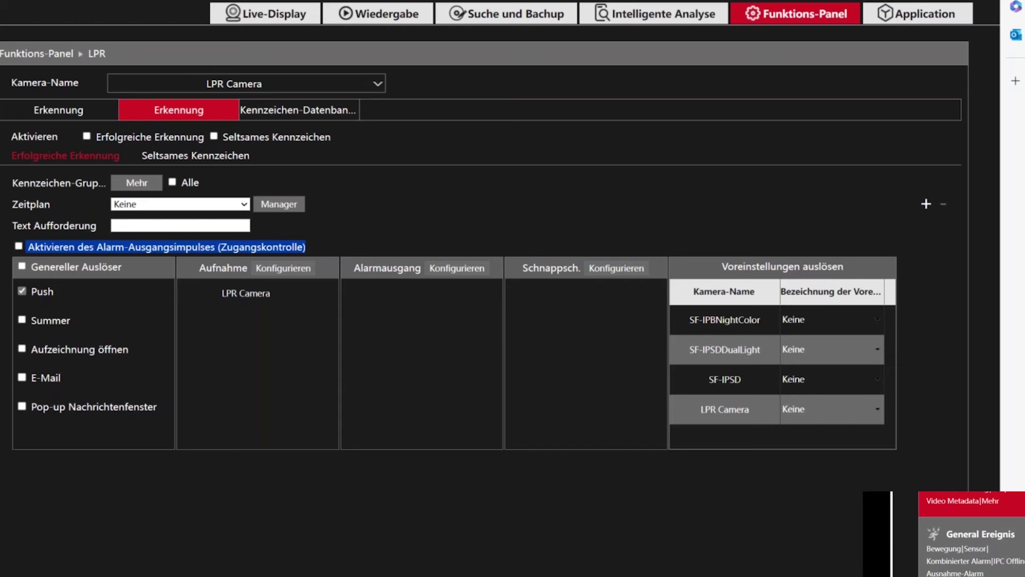
{"action": "left_click", "coordinate": [760, 195]}
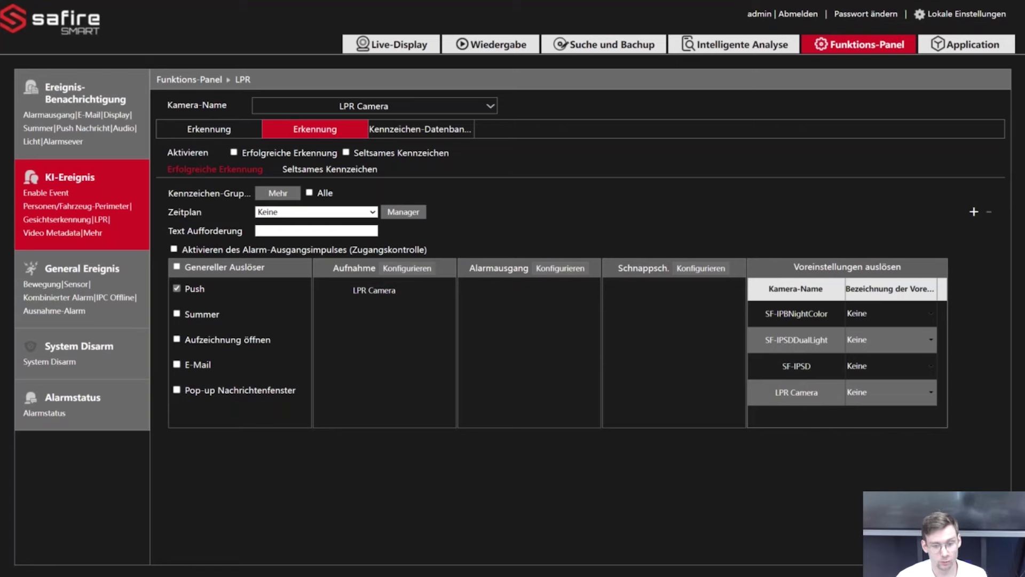
{"action": "mouse_move", "coordinate": [607, 1]}
{"action": "left_click", "coordinate": [607, 43]}
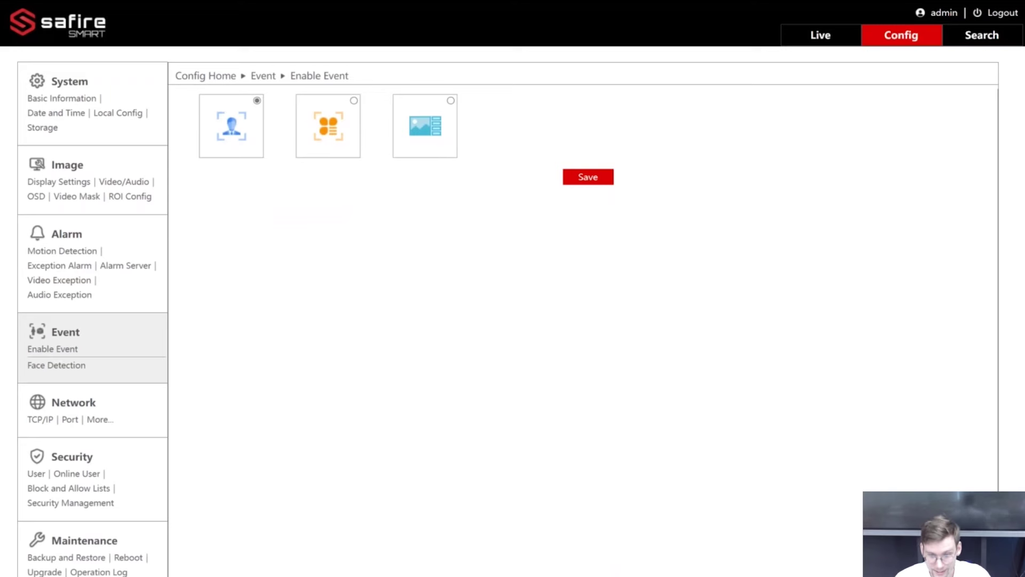
{"action": "key", "text": "alt+Tab"}
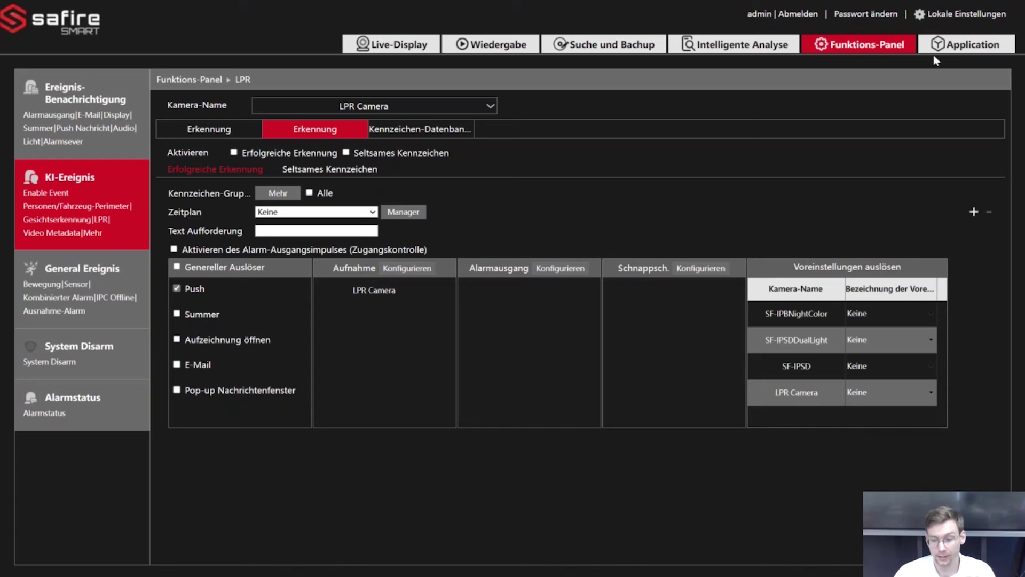
Step: In Kamera bearb., select the SF-IPTTOptic and SF-IPTTThermal names and addresses, ending on 172.18.197.178
{"action": "left_click", "coordinate": [895, 56]}
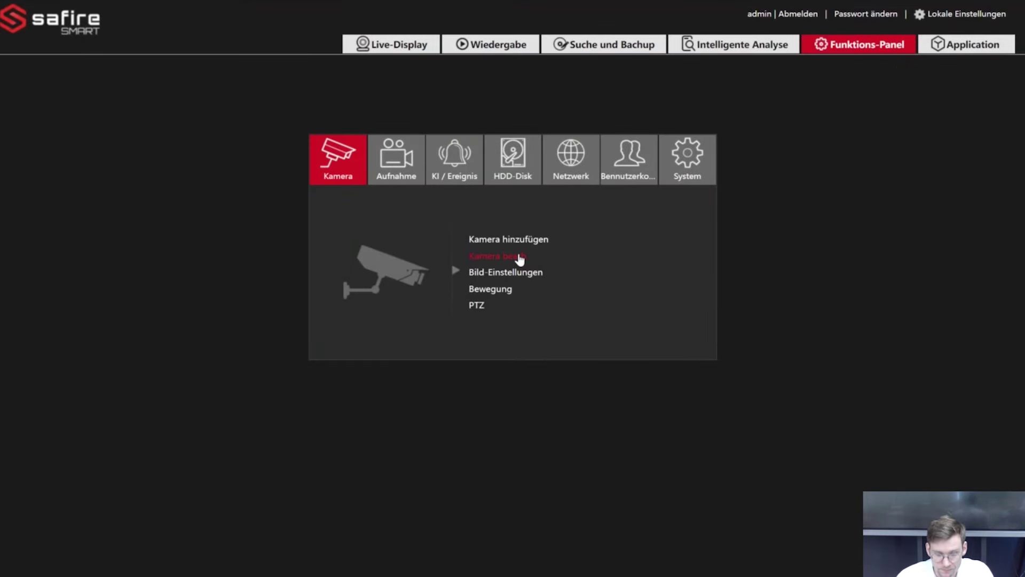
{"action": "left_click", "coordinate": [521, 258]}
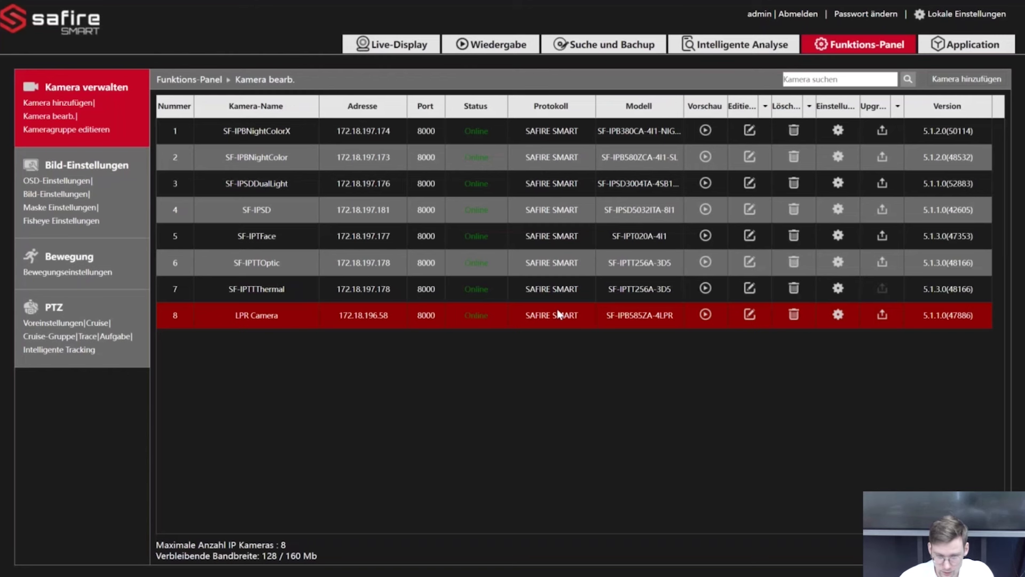
{"action": "double_click", "coordinate": [256, 262]}
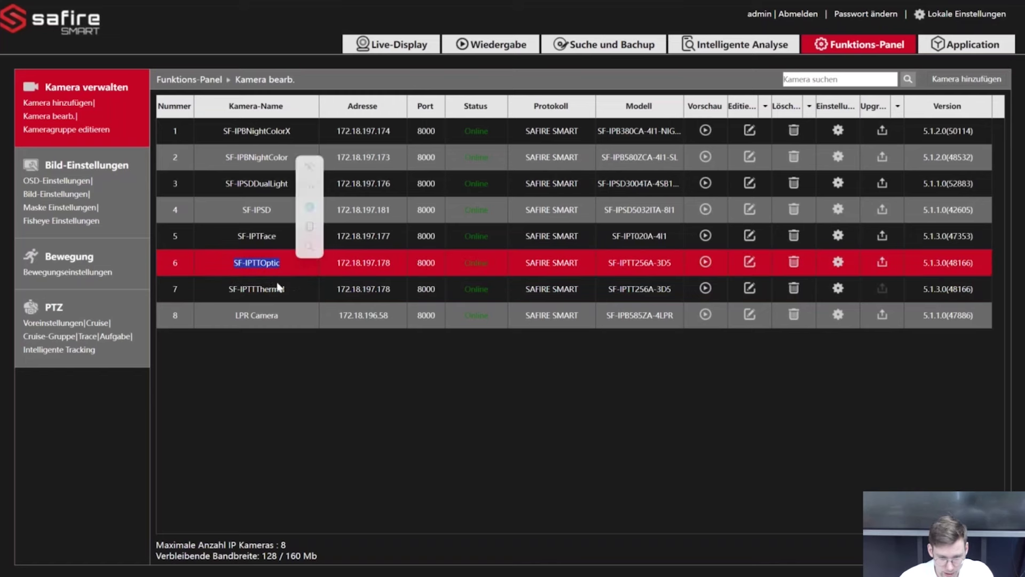
{"action": "double_click", "coordinate": [291, 289]}
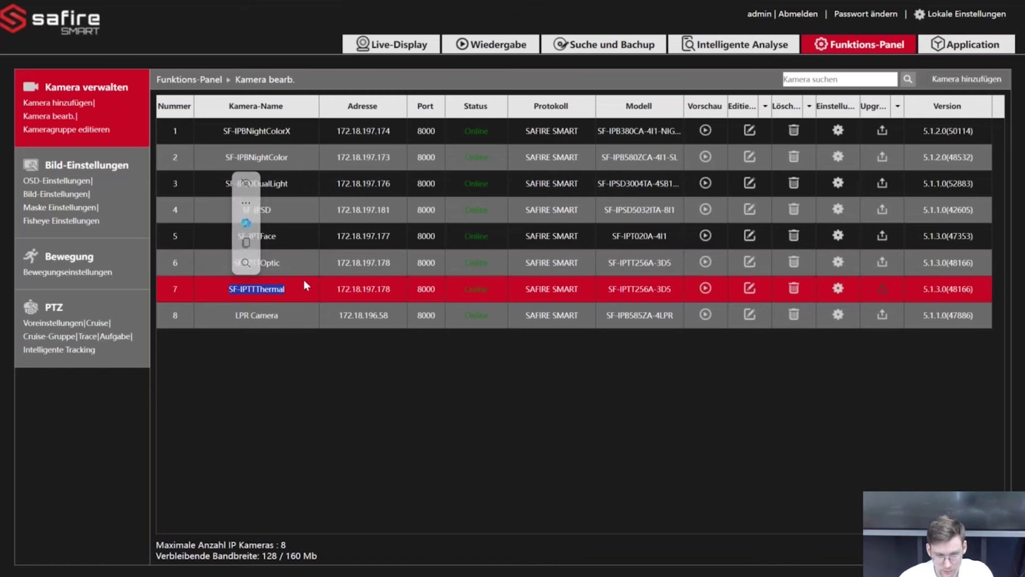
{"action": "left_click_drag", "start_coordinate": [392, 264], "coordinate": [332, 262]}
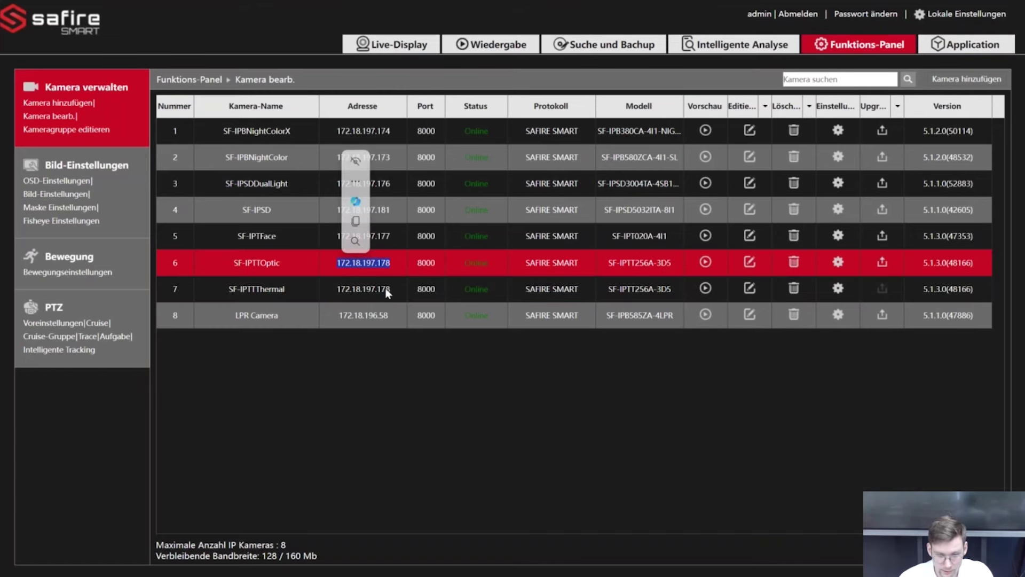
{"action": "left_click_drag", "start_coordinate": [396, 288], "coordinate": [344, 290]}
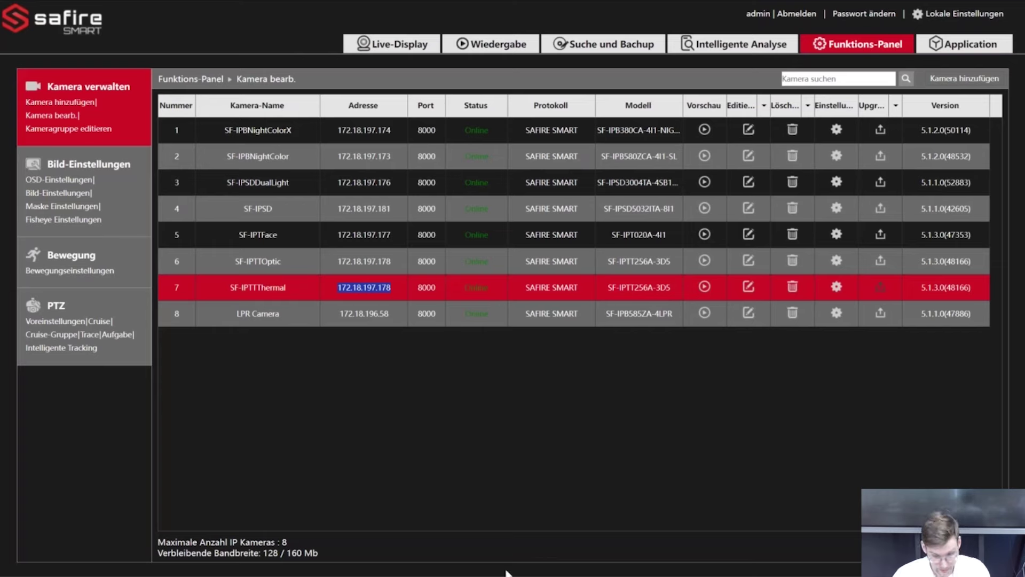
Step: In IPC Manager Tool, select SF-IPTTThermal and open its web login page
{"action": "left_click", "coordinate": [454, 572]}
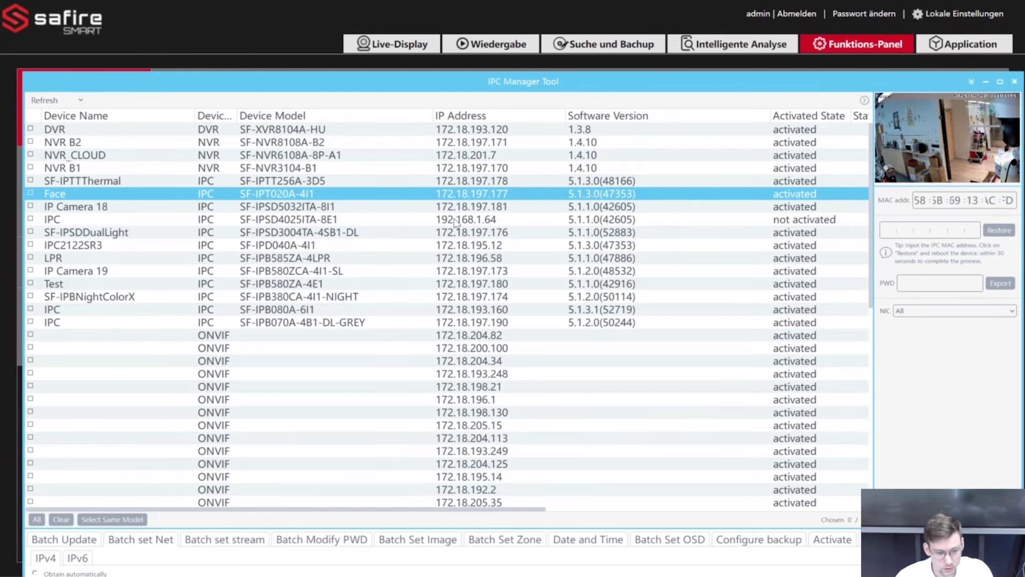
{"action": "left_click", "coordinate": [484, 182]}
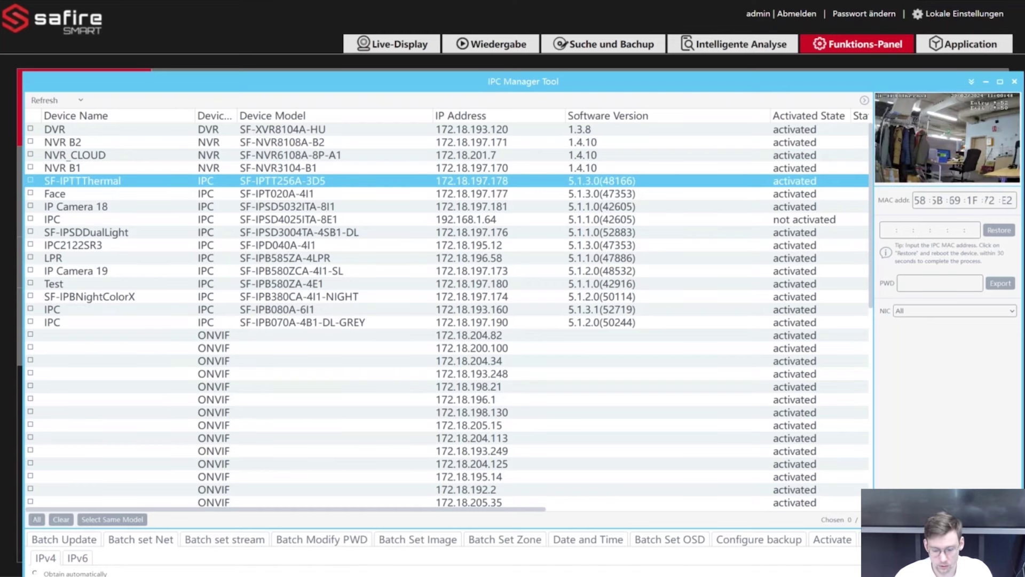
{"action": "double_click", "coordinate": [468, 191]}
Step: Log in to the thermal camera as admin with the account password
{"action": "left_click", "coordinate": [659, 196]}
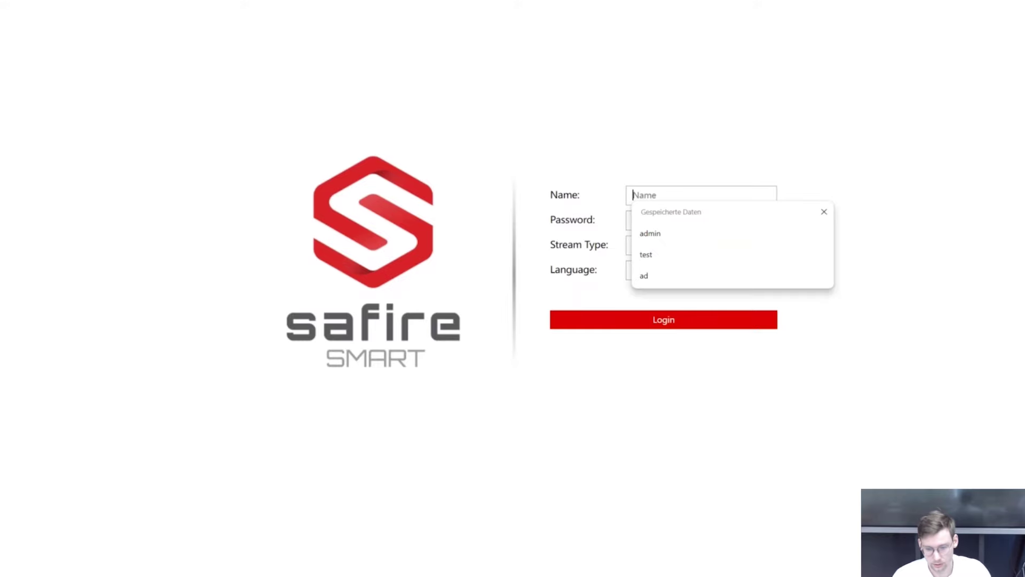
{"action": "type", "text": "admin"}
{"action": "key", "text": "Tab"}
{"action": "type", "text": "•"}
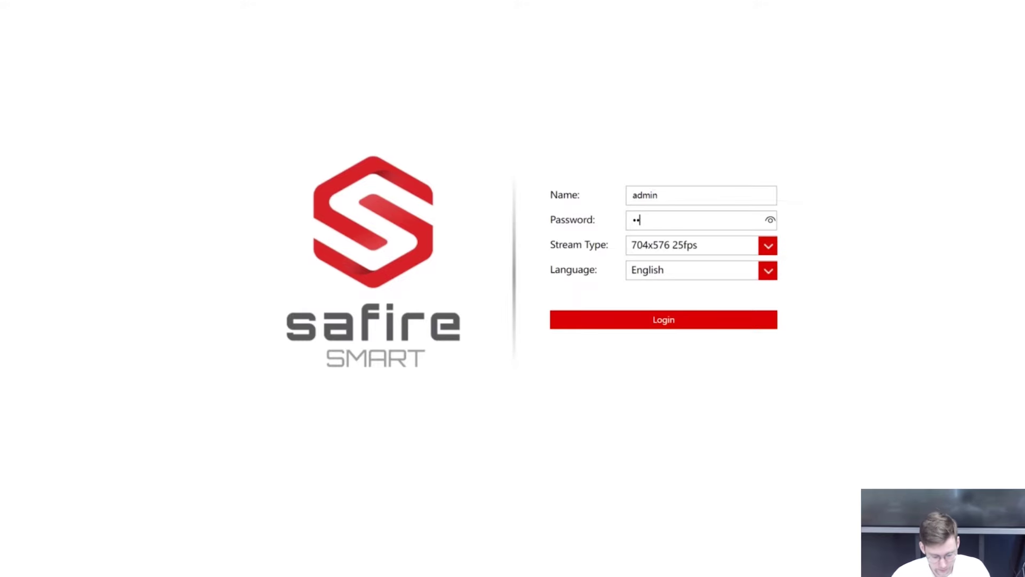
{"action": "key", "text": "BackSpace"}
{"action": "type", "text": "•••••••••••"}
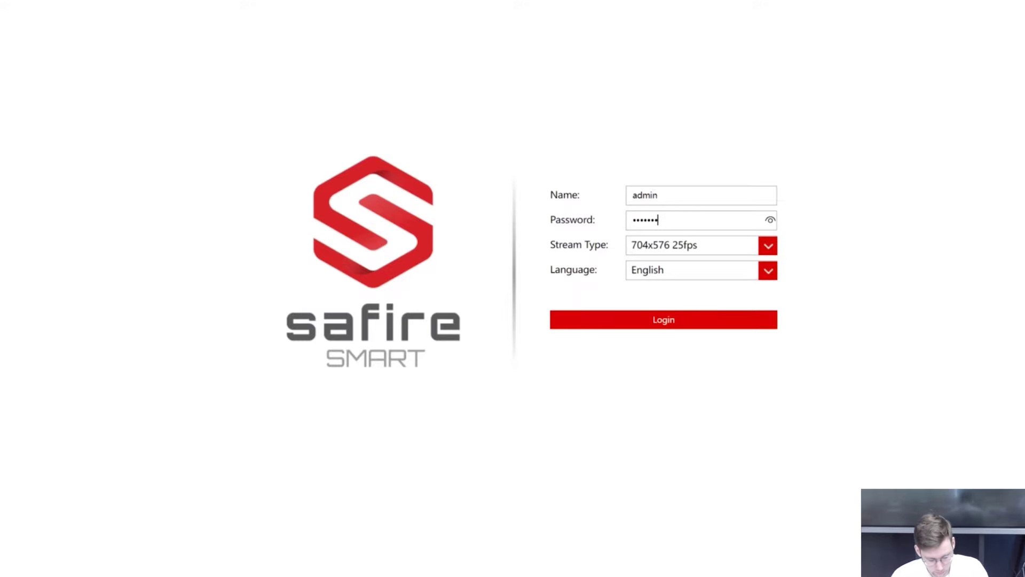
{"action": "key", "text": "Return"}
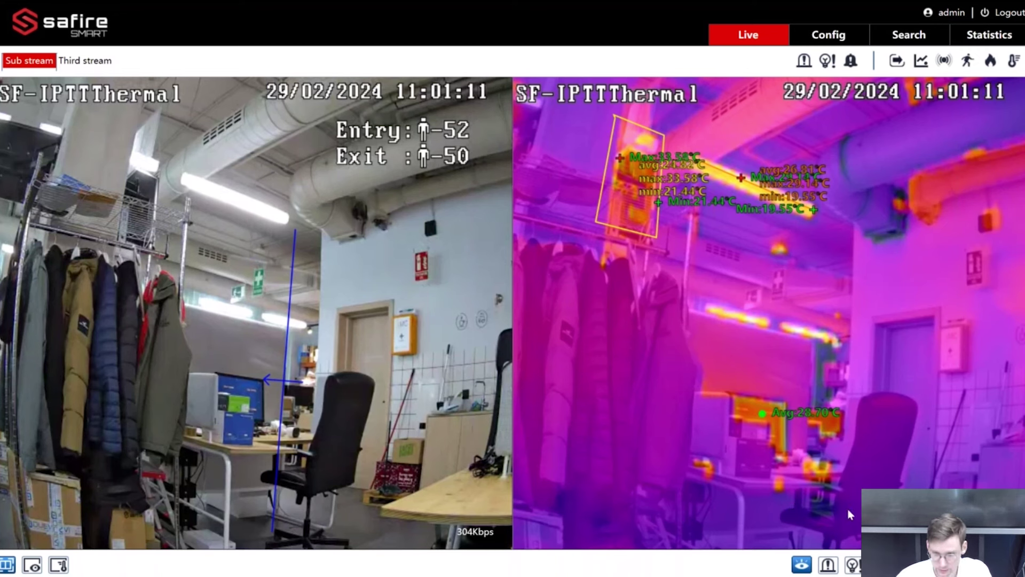
Step: Open the Config fire detection page, then log out of the camera and confirm
{"action": "left_click", "coordinate": [825, 35]}
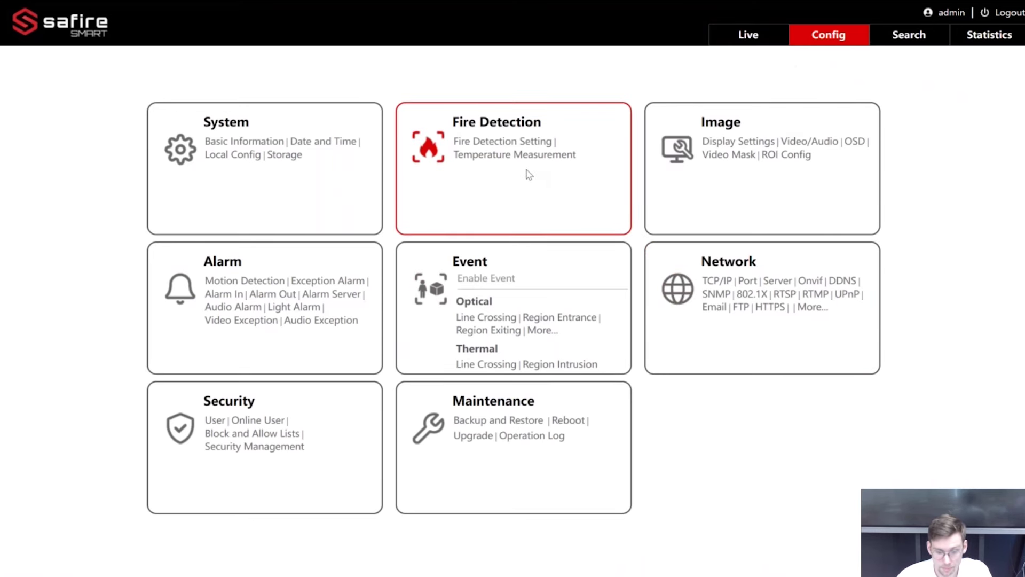
{"action": "left_click", "coordinate": [494, 143]}
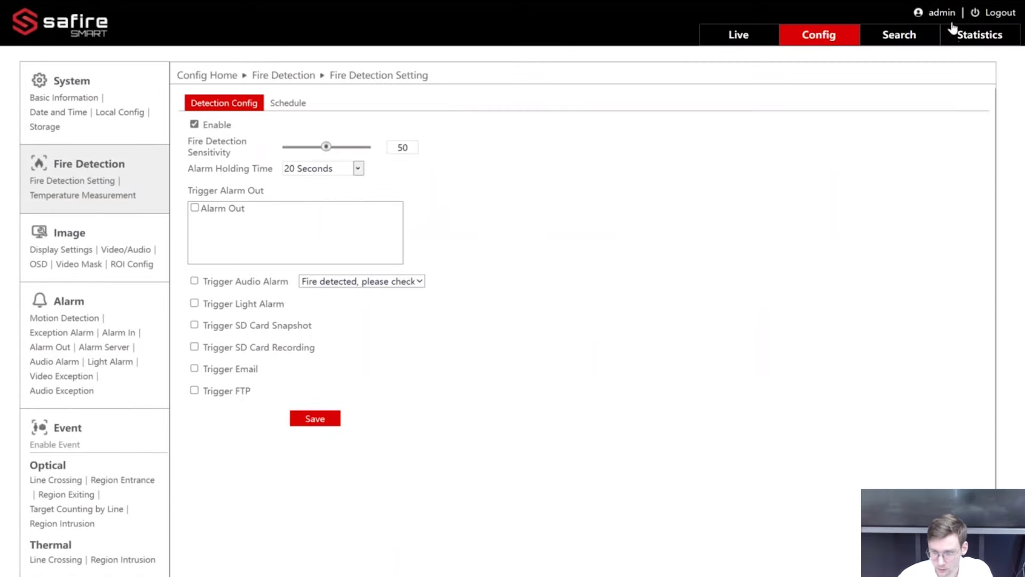
{"action": "left_click", "coordinate": [992, 15]}
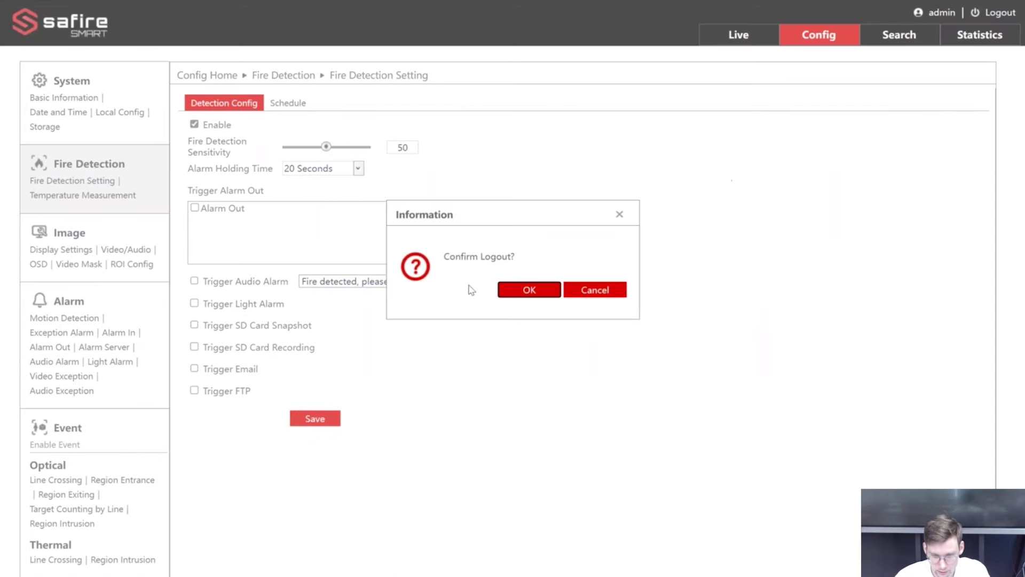
{"action": "left_click", "coordinate": [502, 291]}
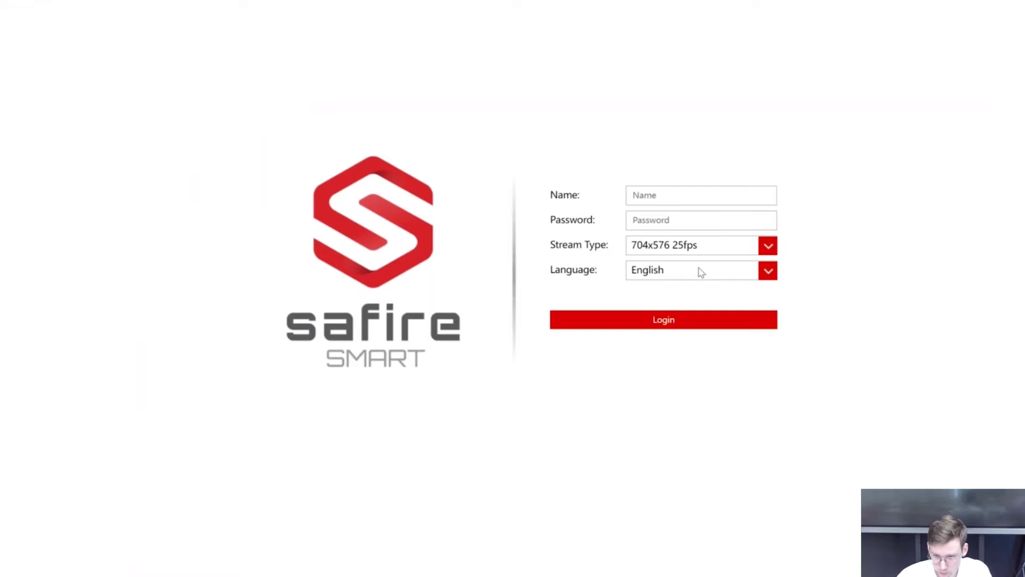
Step: Log back in as admin with English as the interface language and open the Config overview
{"action": "left_click", "coordinate": [767, 274]}
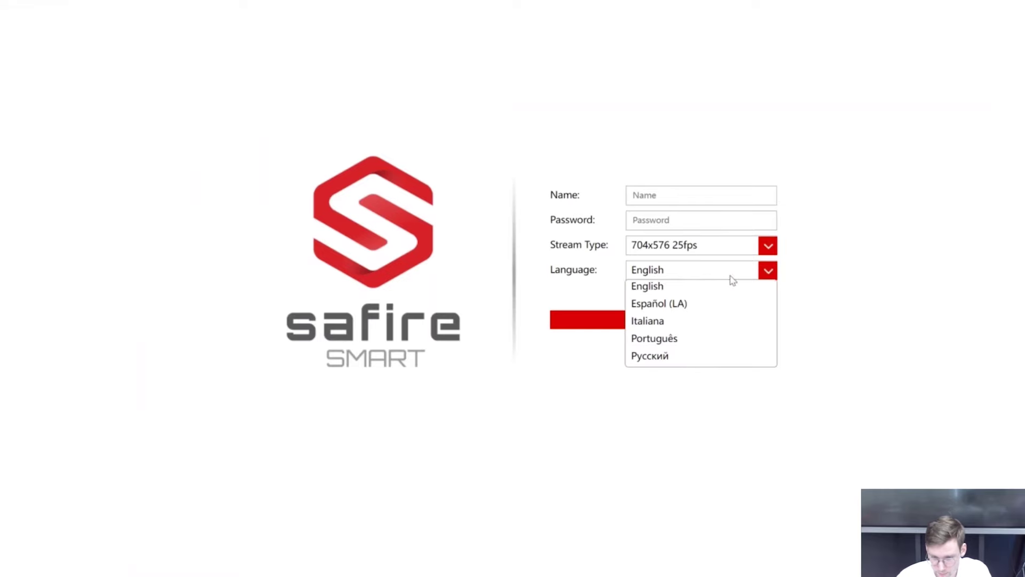
{"action": "left_click", "coordinate": [686, 288]}
{"action": "left_click", "coordinate": [677, 200]}
{"action": "type", "text": "admin"}
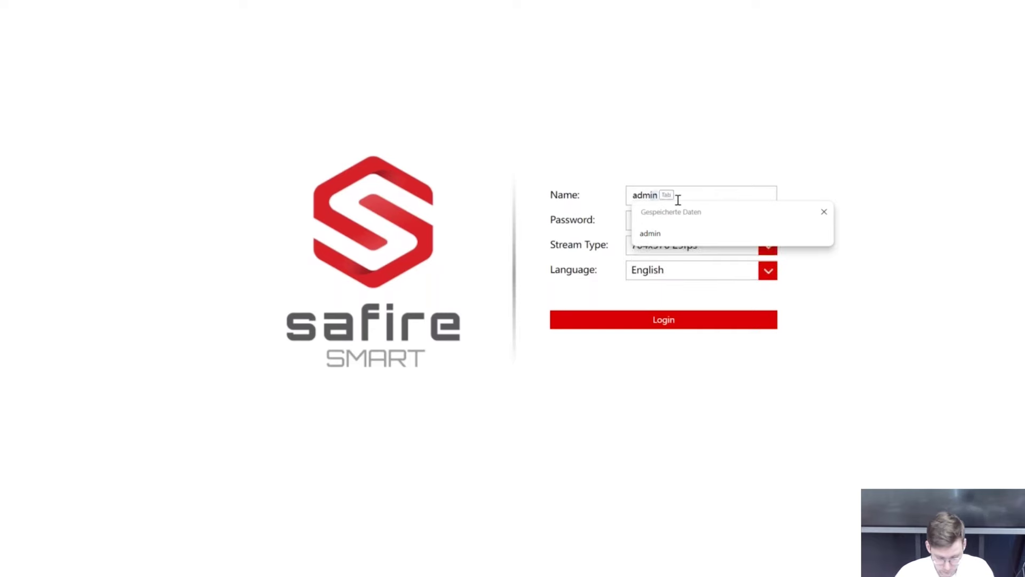
{"action": "key", "text": "Tab"}
{"action": "type", "text": "•••••••••••"}
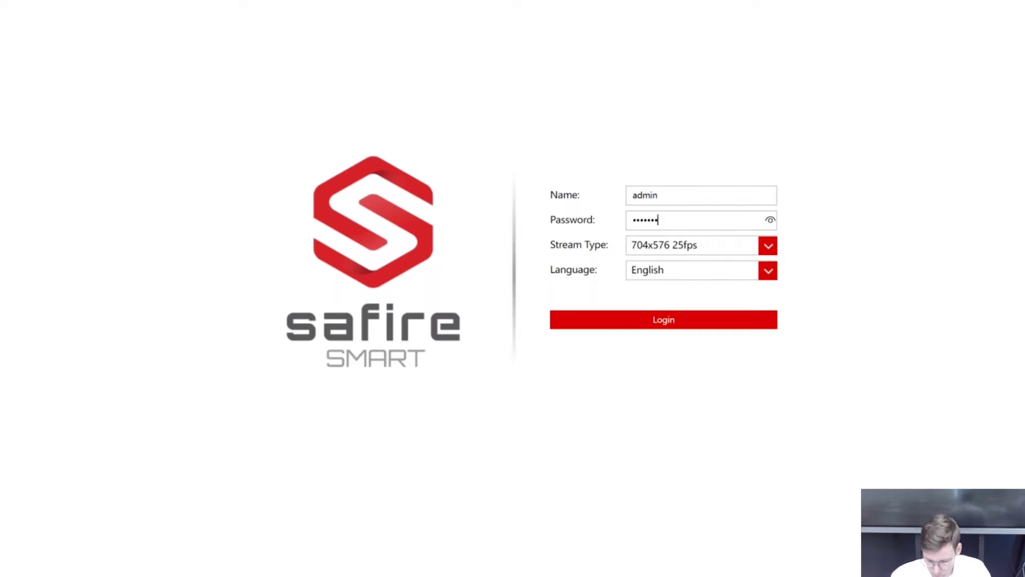
{"action": "key", "text": "Return"}
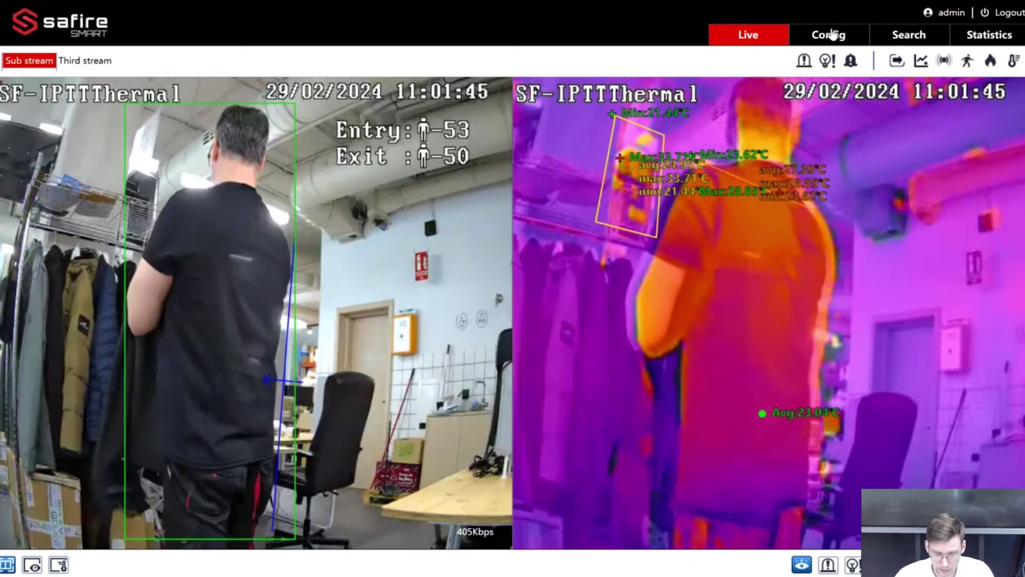
{"action": "left_click", "coordinate": [828, 33]}
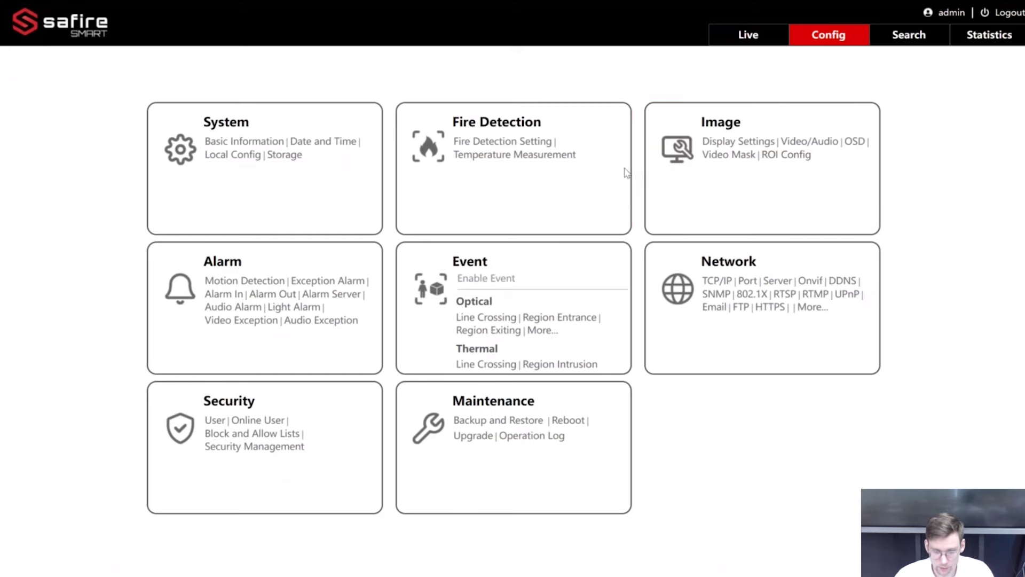
Step: Keep the 20 Seconds holding time and tick Trigger Audio Alarm (fire-detected message) and Trigger Light Alarm
{"action": "left_click", "coordinate": [525, 142]}
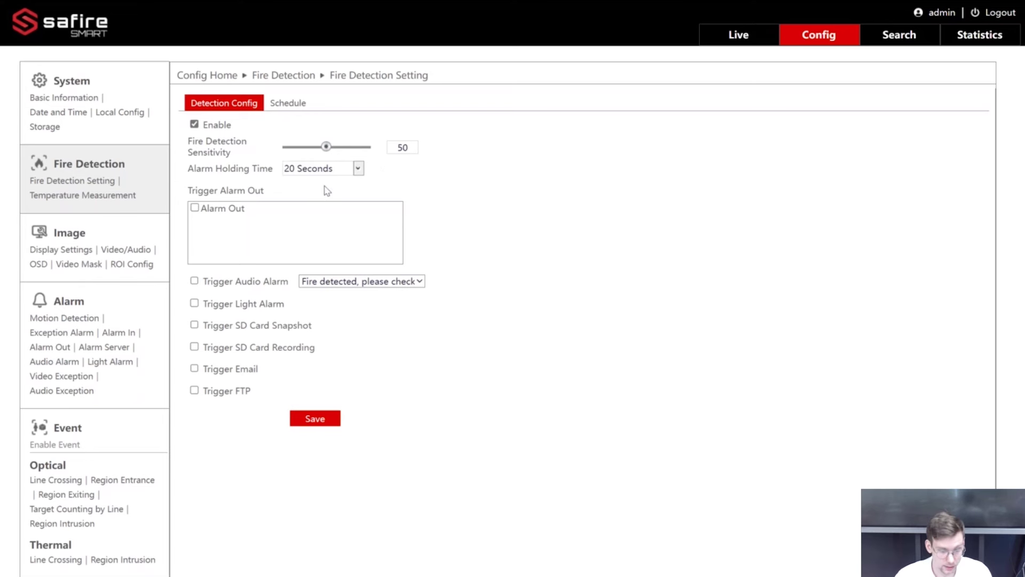
{"action": "left_click", "coordinate": [357, 169]}
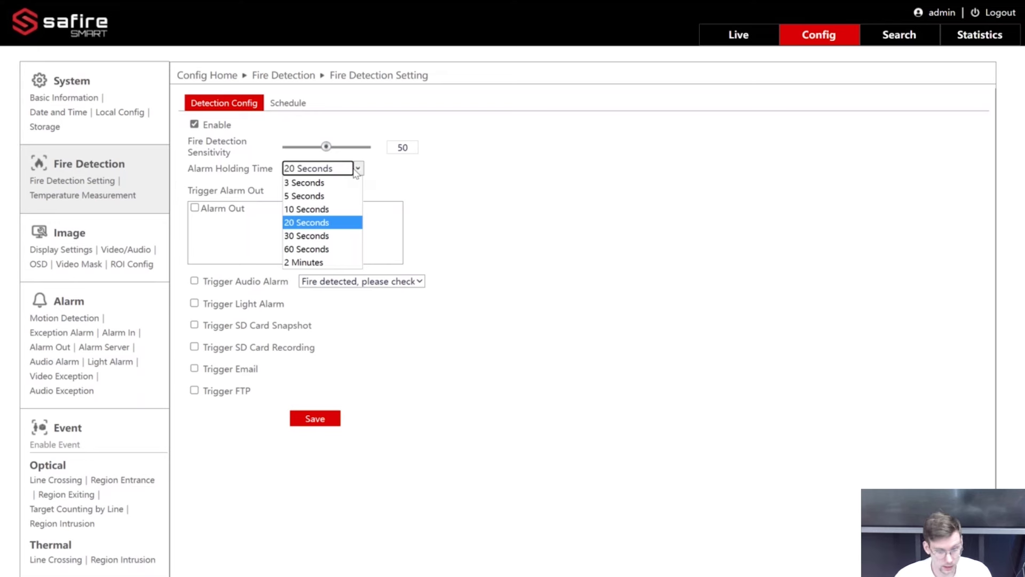
{"action": "left_click", "coordinate": [454, 184]}
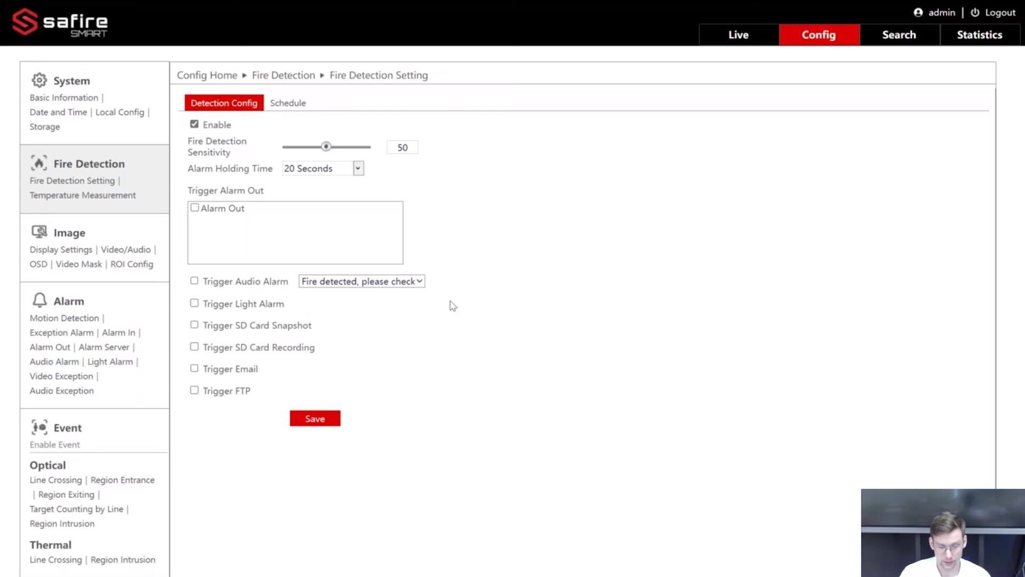
{"action": "left_click", "coordinate": [196, 282]}
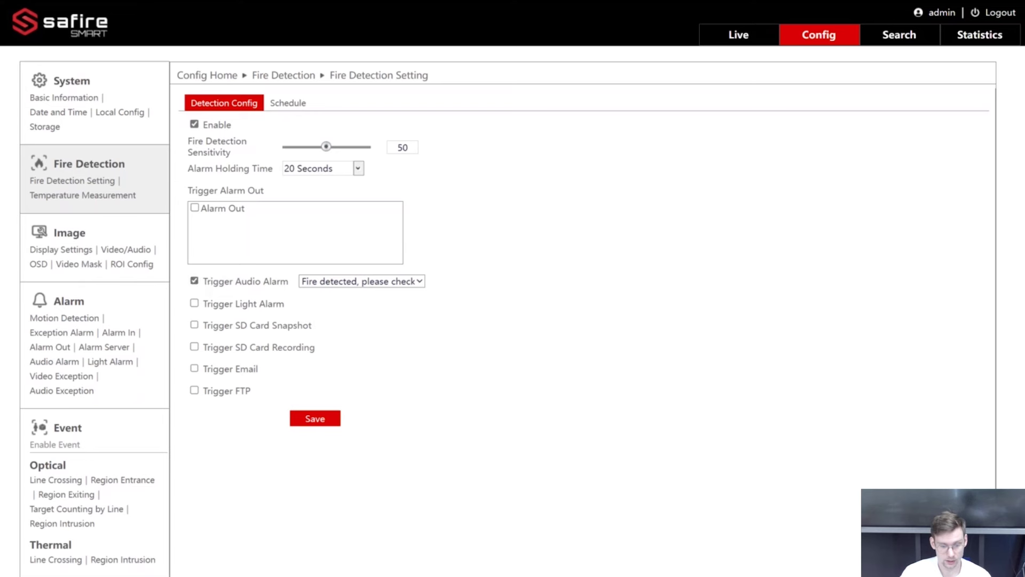
{"action": "left_click", "coordinate": [360, 283]}
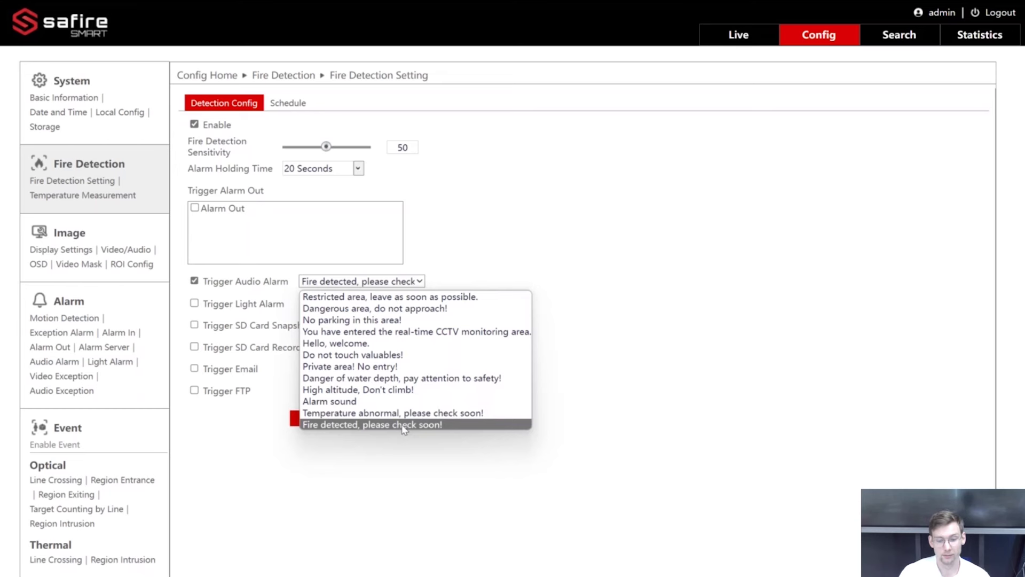
{"action": "left_click", "coordinate": [445, 476]}
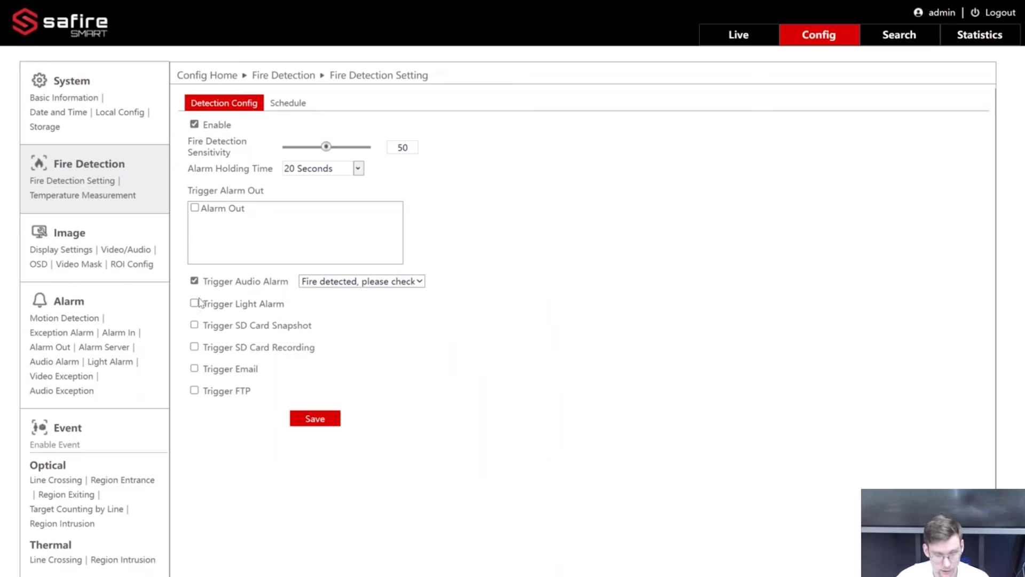
{"action": "left_click", "coordinate": [195, 303]}
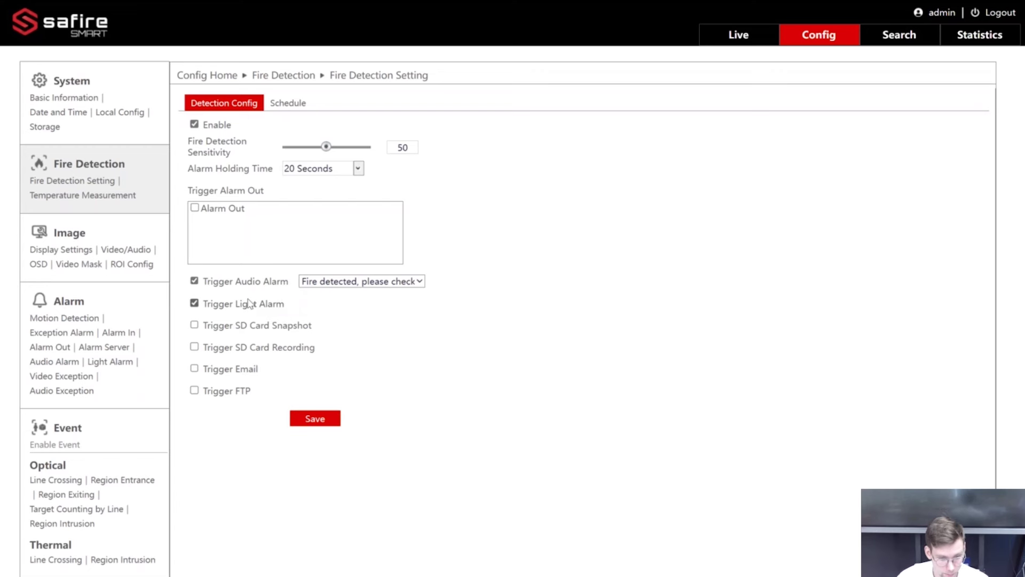
{"action": "left_click", "coordinate": [54, 362]}
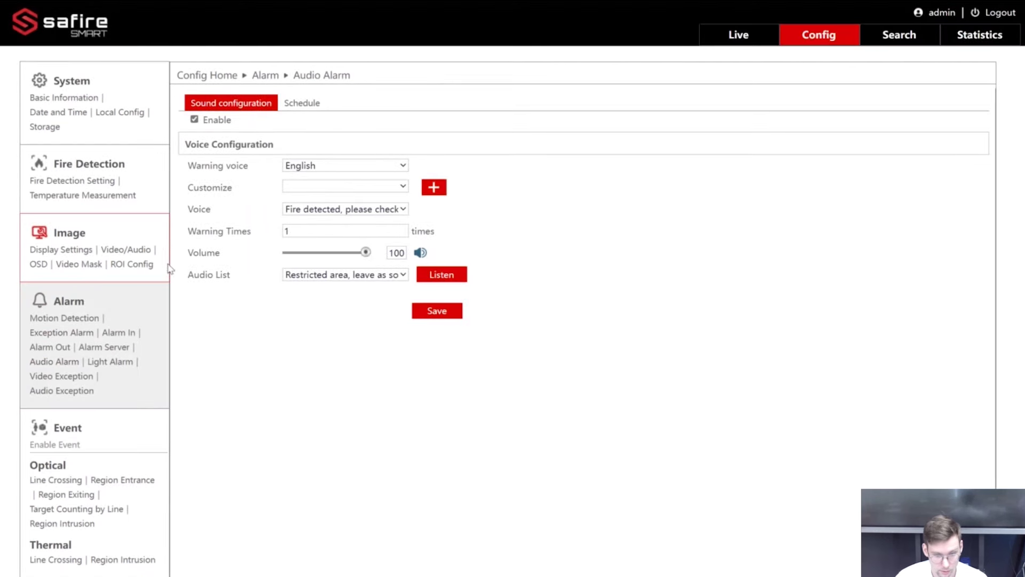
Step: Review the audio alarm's English voice, fire-detected message and play count, then view its schedule
{"action": "left_click", "coordinate": [333, 166]}
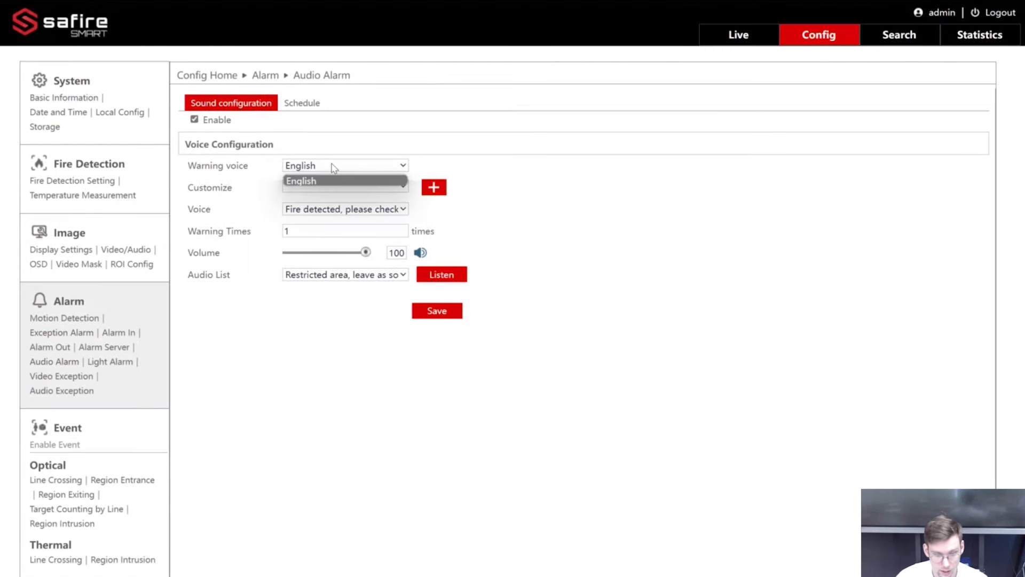
{"action": "left_click", "coordinate": [334, 167]}
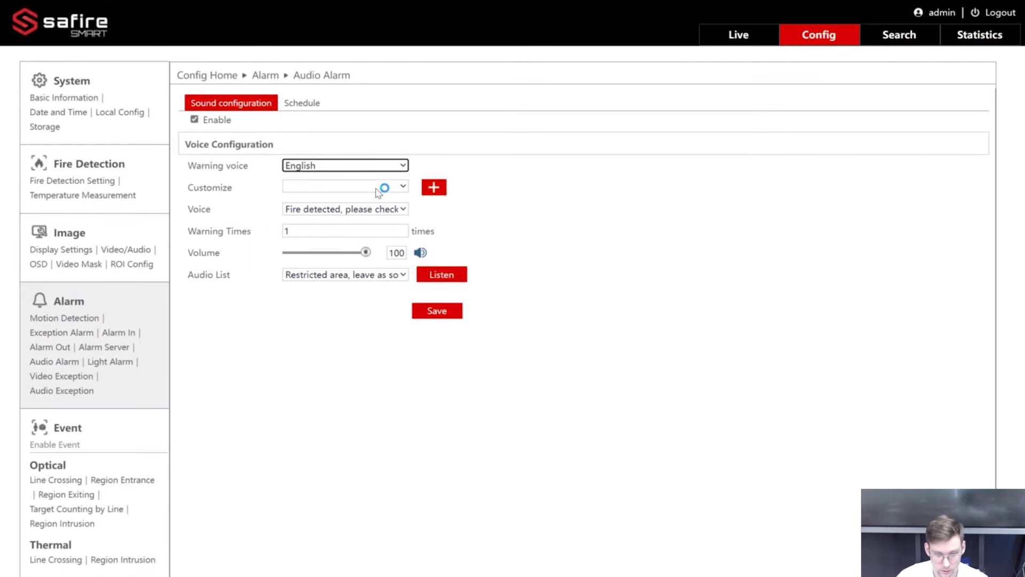
{"action": "left_click", "coordinate": [362, 212]}
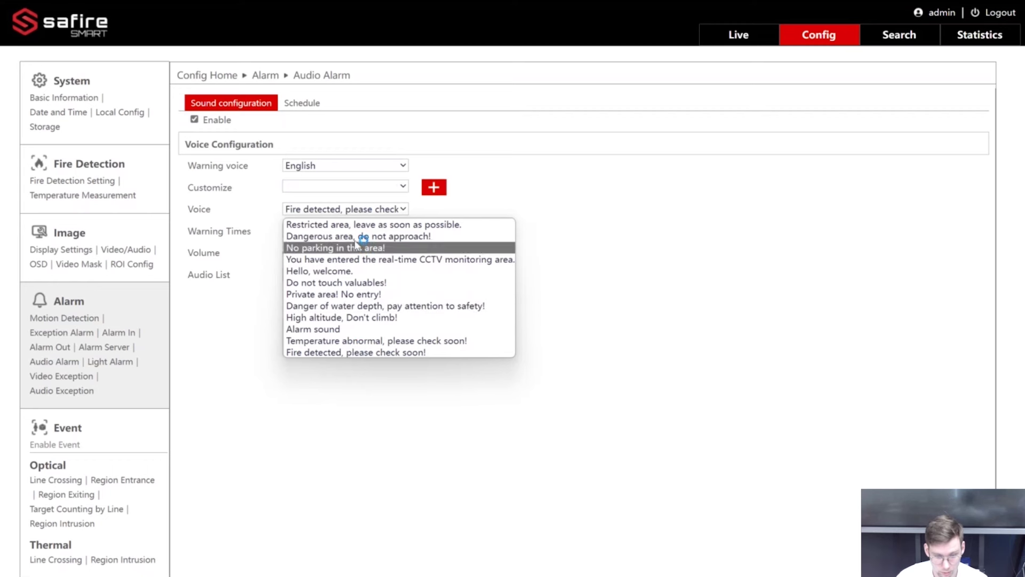
{"action": "left_click", "coordinate": [331, 352]}
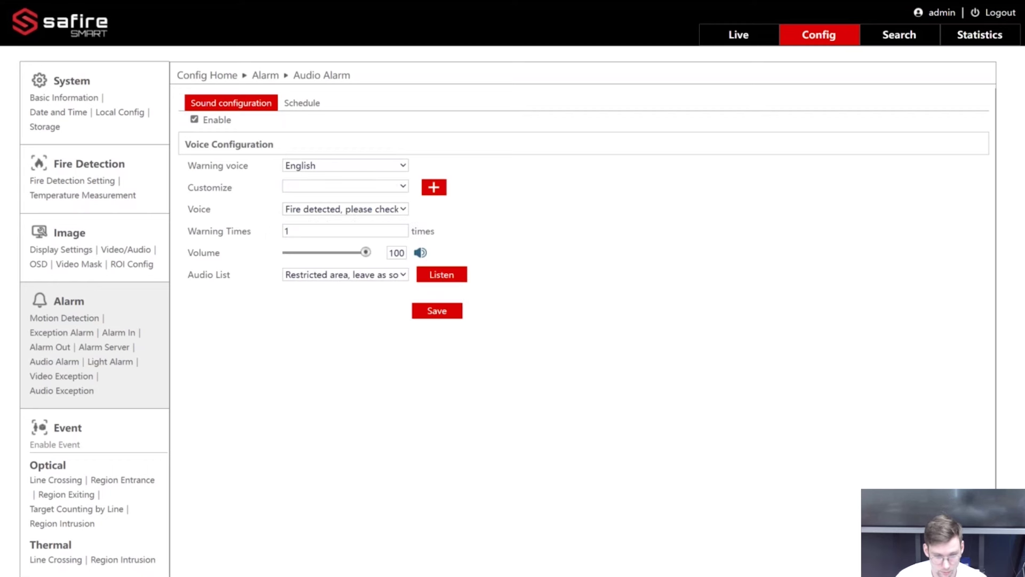
{"action": "left_click", "coordinate": [300, 232]}
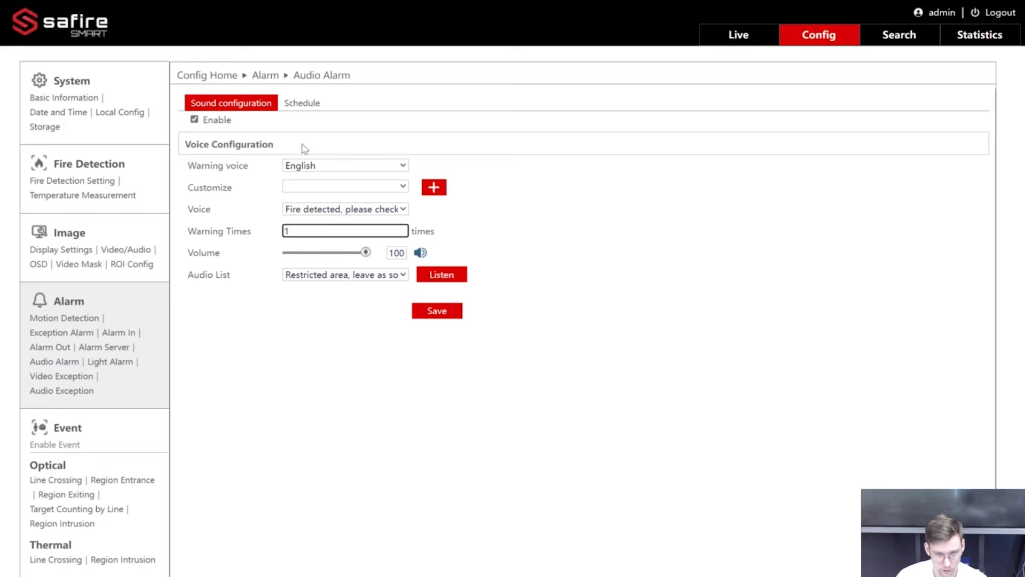
{"action": "left_click", "coordinate": [299, 103]}
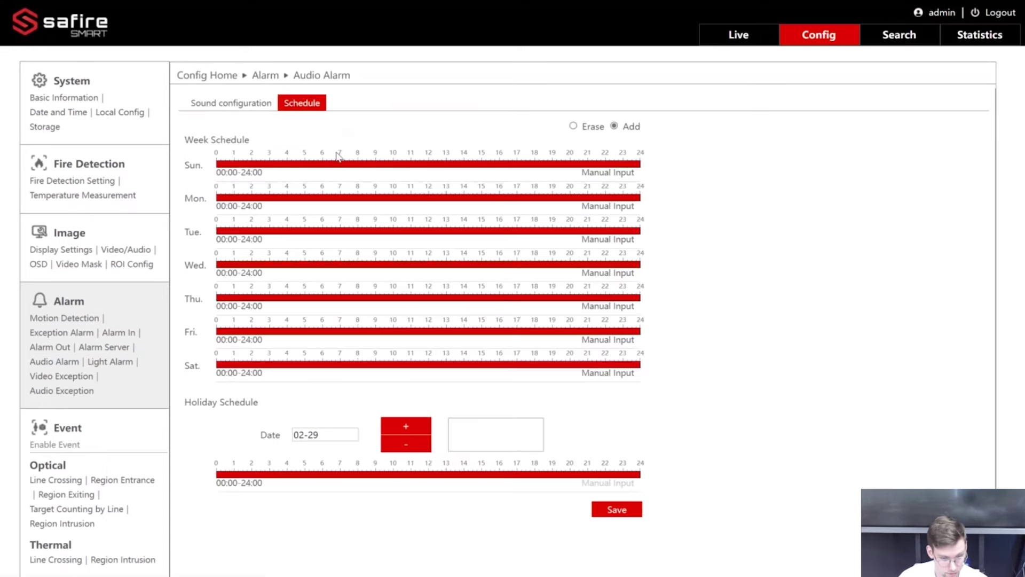
Step: Check the light alarm's 1-second flashing time and Low frequency, then return to Fire Detection Setting
{"action": "left_click", "coordinate": [109, 362]}
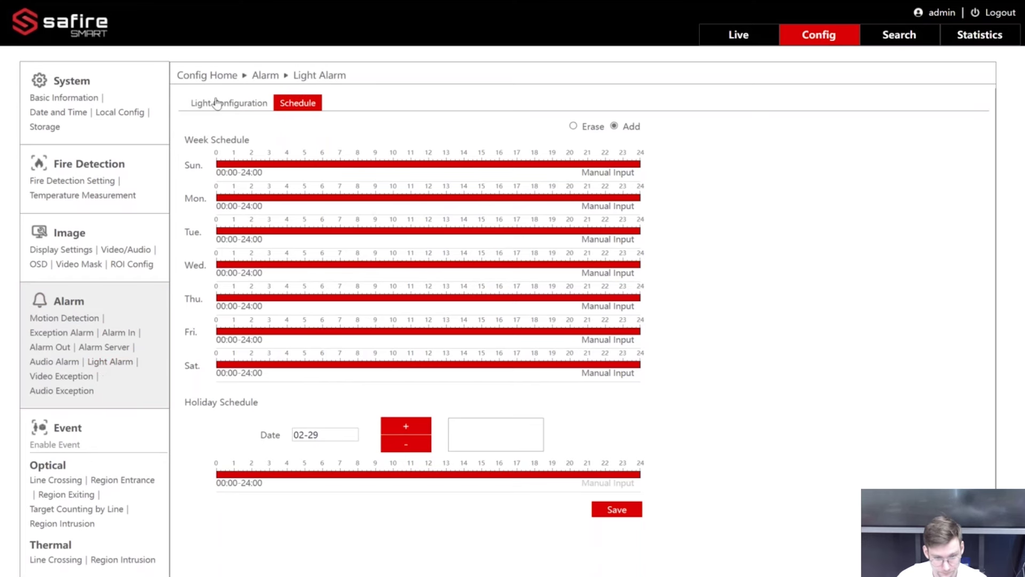
{"action": "left_click", "coordinate": [216, 103]}
{"action": "left_click", "coordinate": [297, 145]}
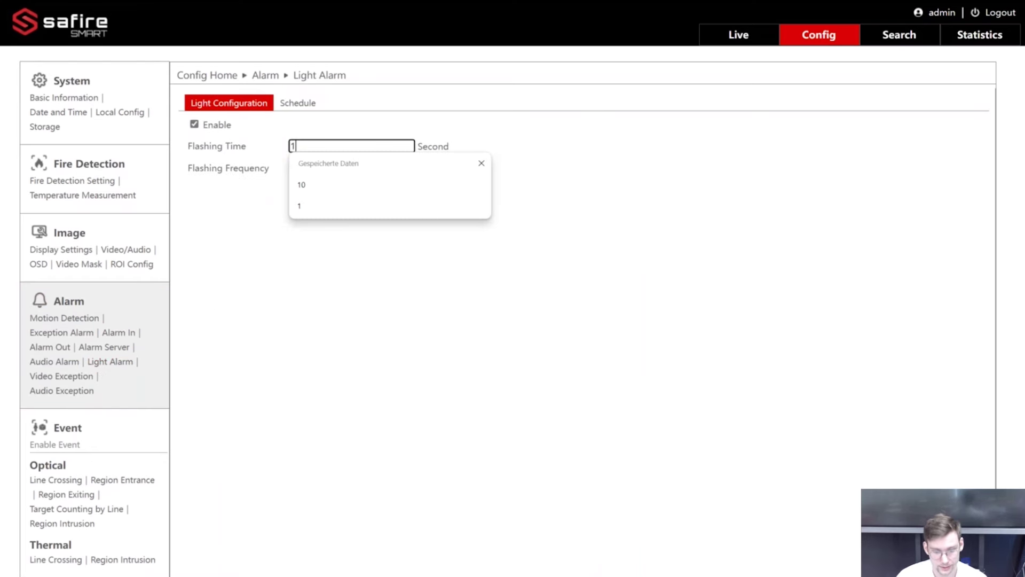
{"action": "left_click", "coordinate": [337, 119]}
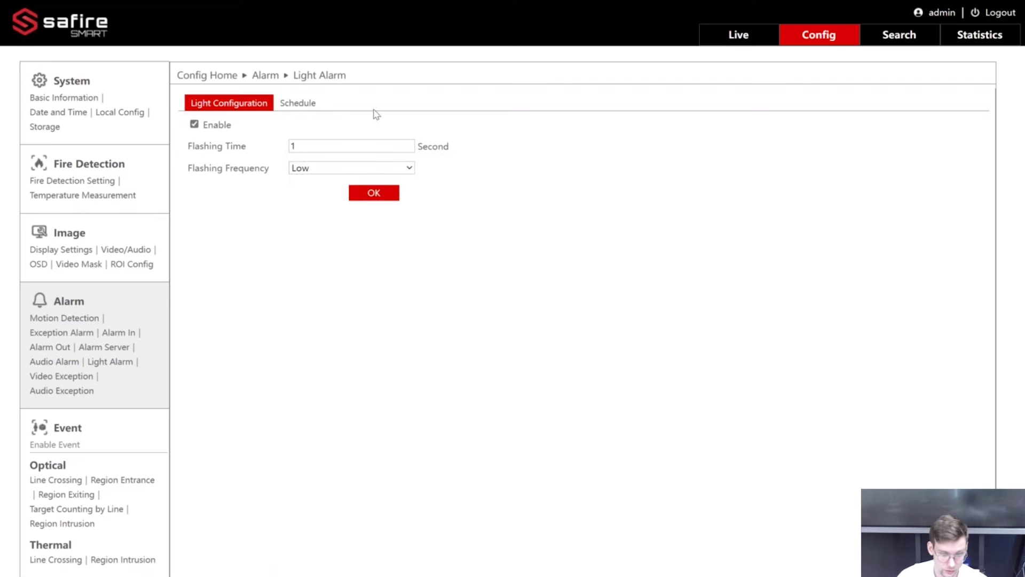
{"action": "left_click", "coordinate": [326, 170]}
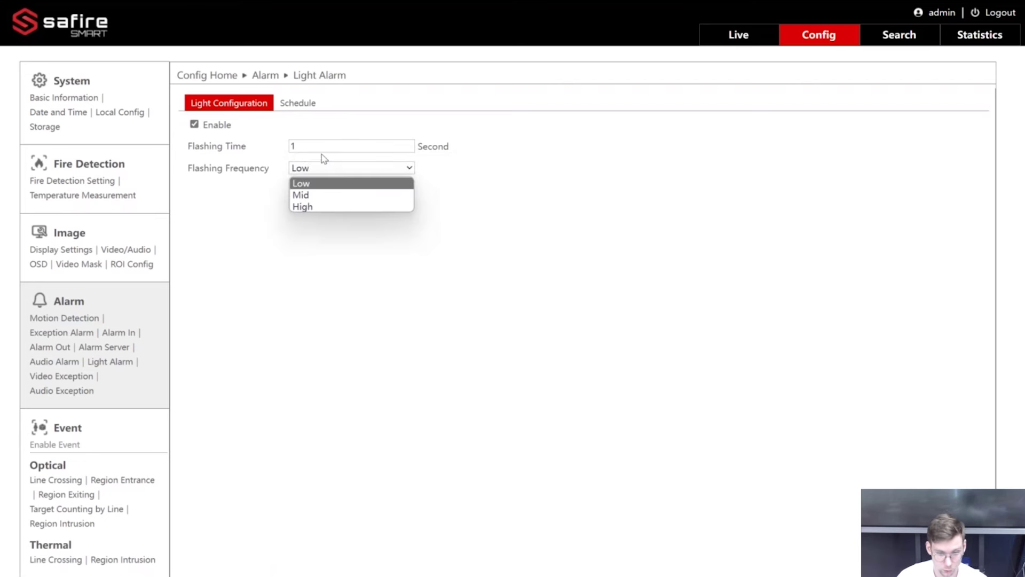
{"action": "left_click", "coordinate": [321, 147]}
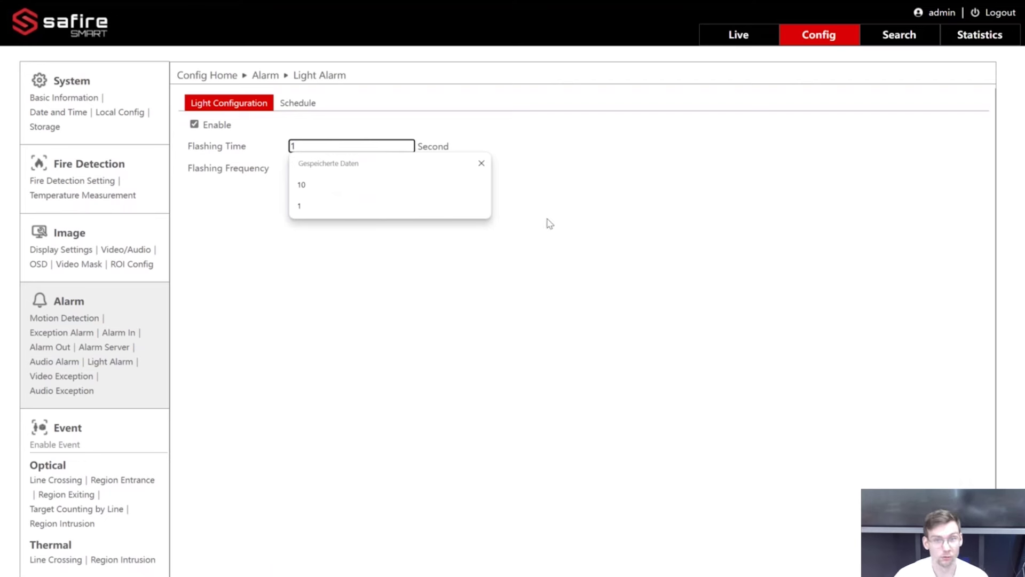
{"action": "left_click", "coordinate": [623, 179]}
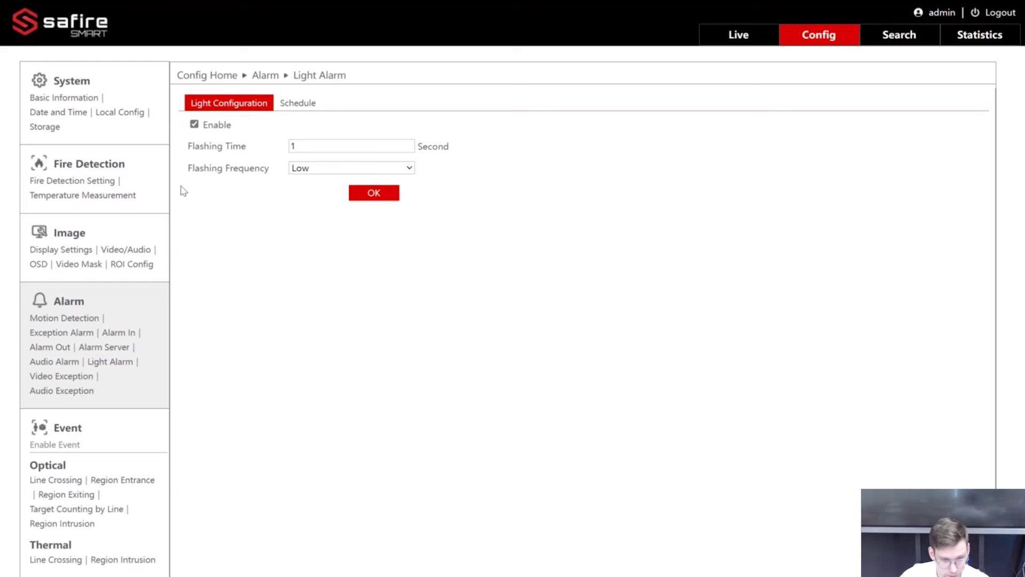
{"action": "left_click", "coordinate": [82, 182]}
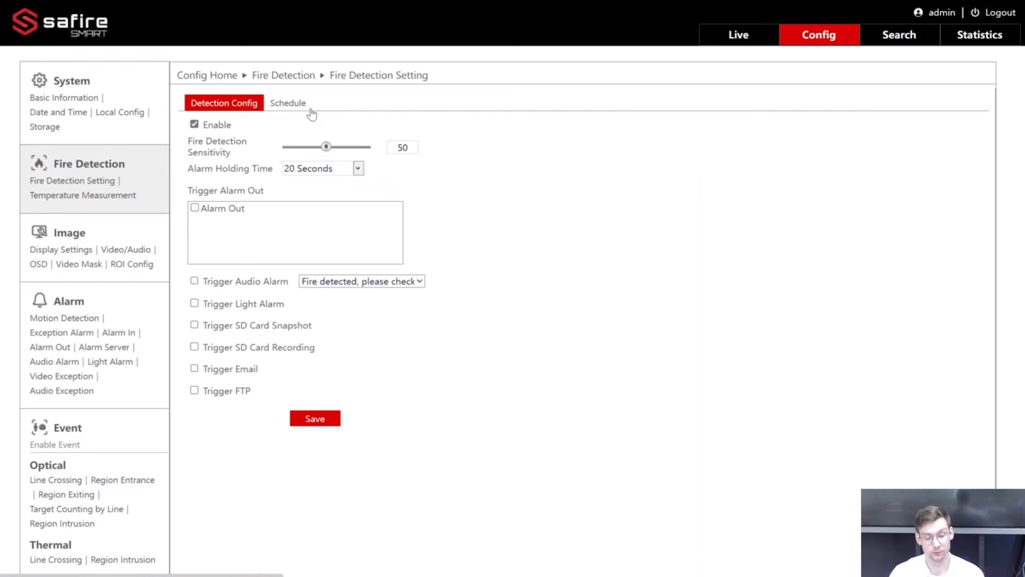
Step: On the Temperature Measurement page, keep Centigrade as the temperature unit and Meter as the distance unit
{"action": "left_click", "coordinate": [98, 201]}
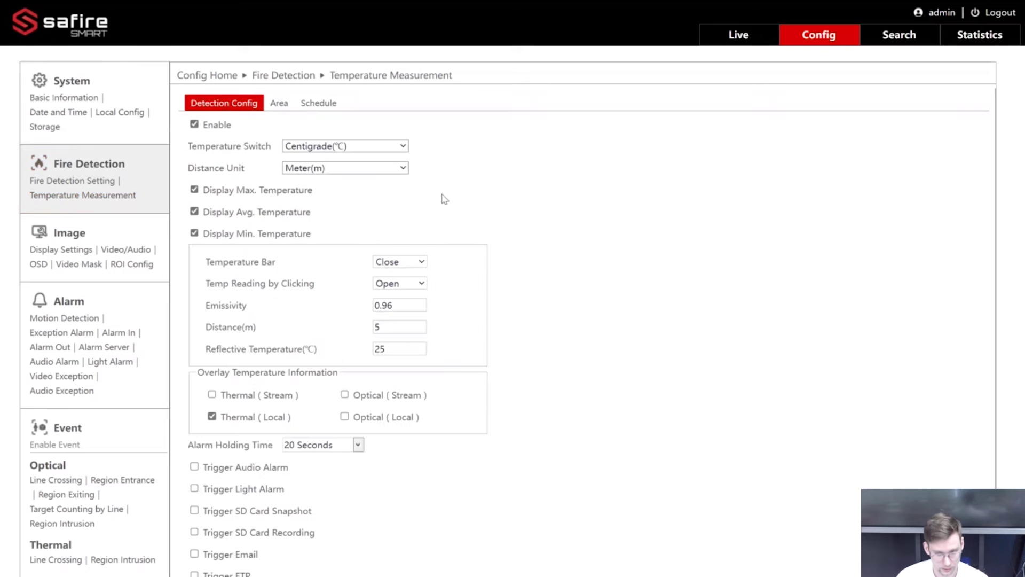
{"action": "scroll", "coordinate": [468, 255], "scroll_direction": "down", "scroll_amount": 3}
{"action": "scroll", "coordinate": [469, 255], "scroll_direction": "up", "scroll_amount": 3}
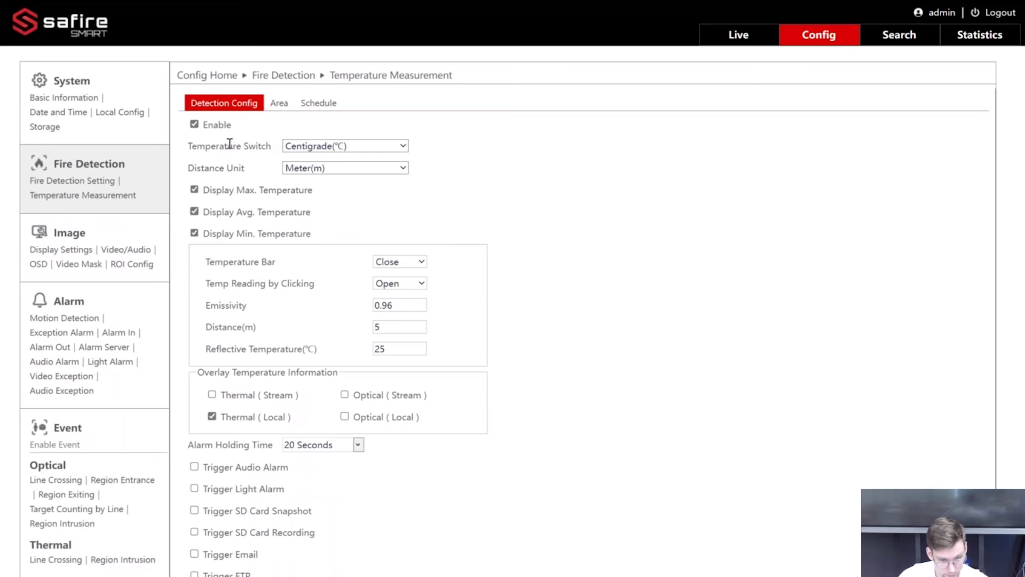
{"action": "left_click", "coordinate": [316, 151]}
{"action": "left_click", "coordinate": [316, 151]}
{"action": "left_click", "coordinate": [318, 149]}
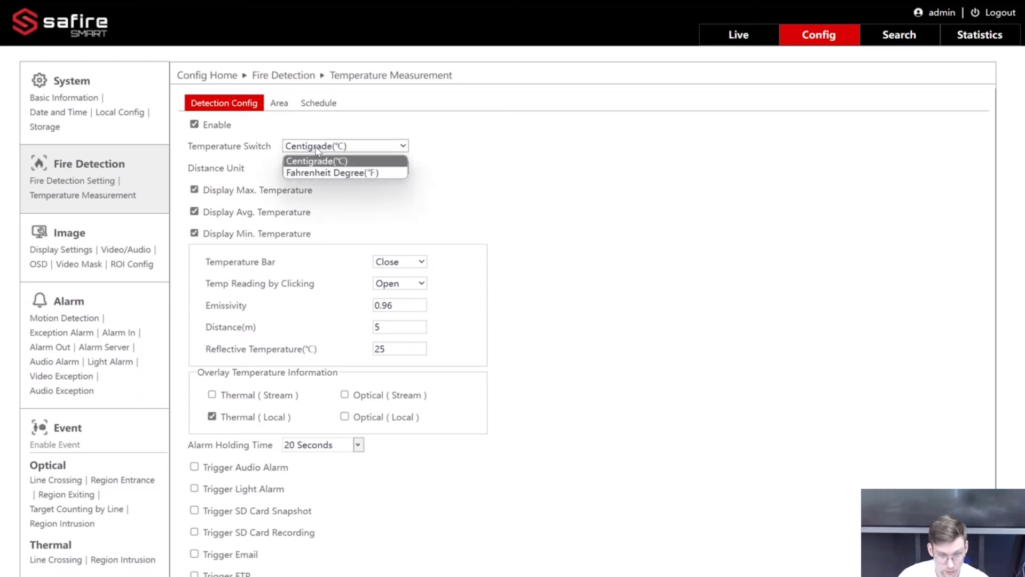
{"action": "left_click", "coordinate": [541, 99]}
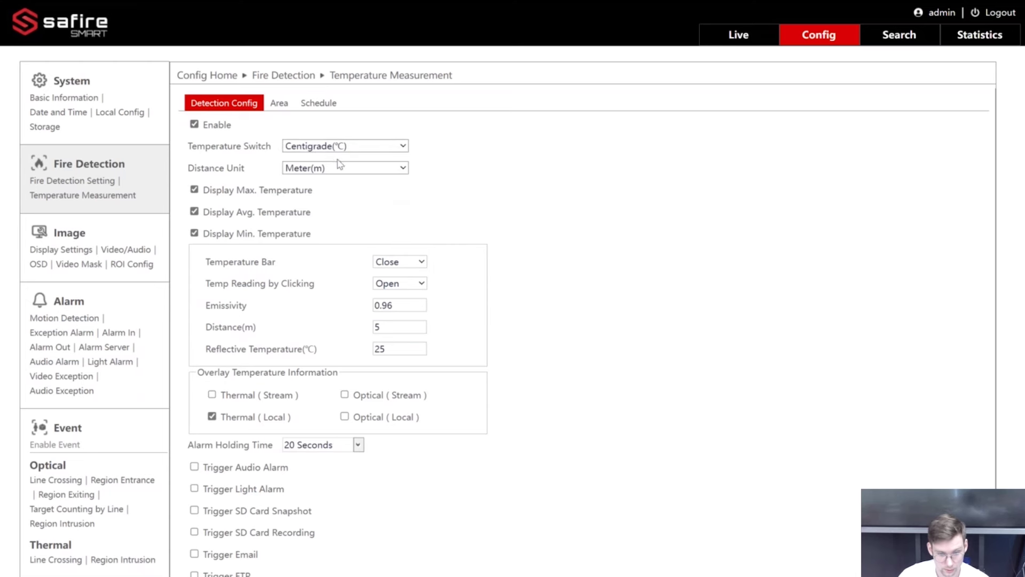
{"action": "left_click", "coordinate": [305, 169]}
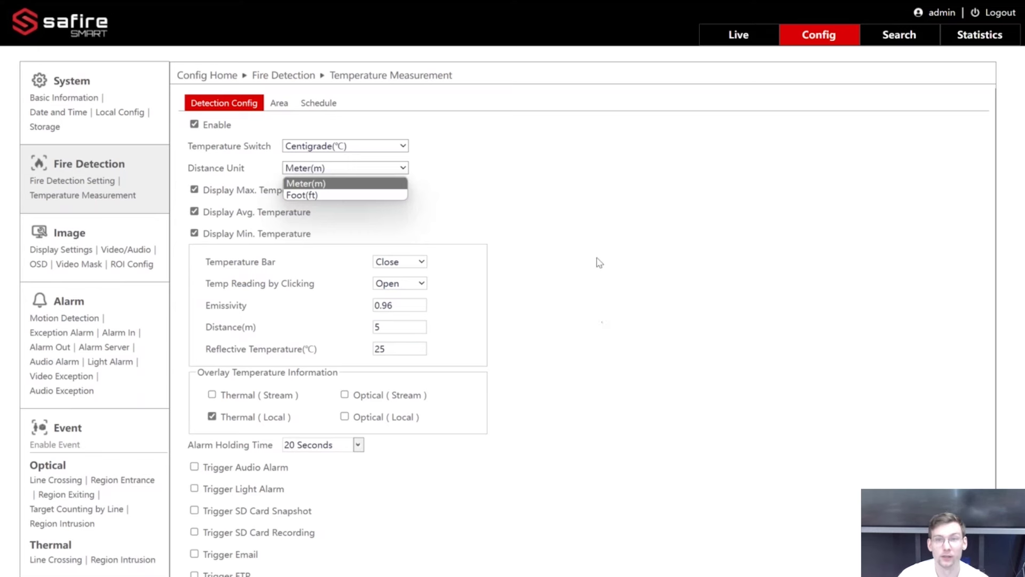
{"action": "left_click", "coordinate": [458, 215]}
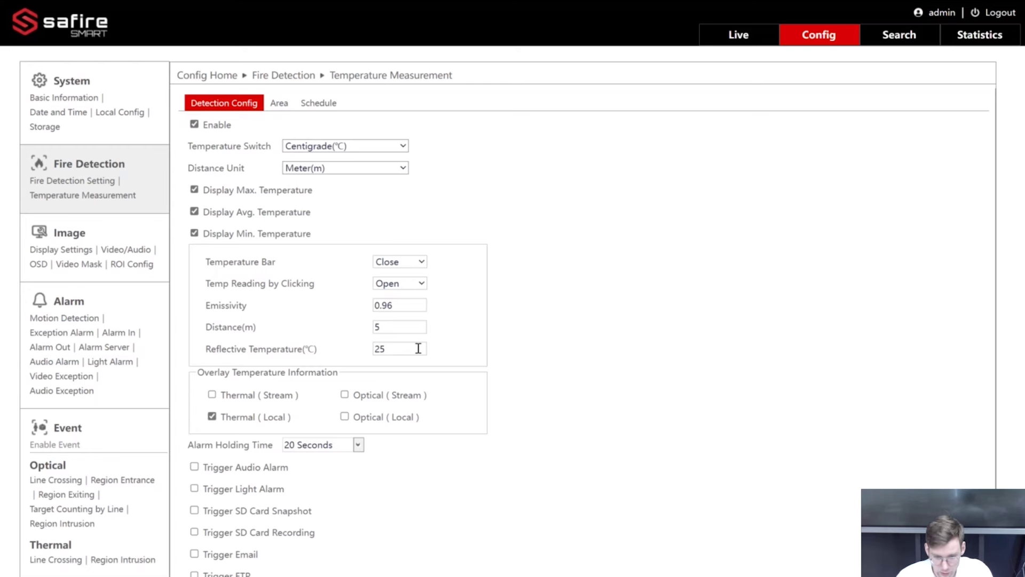
{"action": "scroll", "coordinate": [390, 451], "scroll_direction": "down", "scroll_amount": 3}
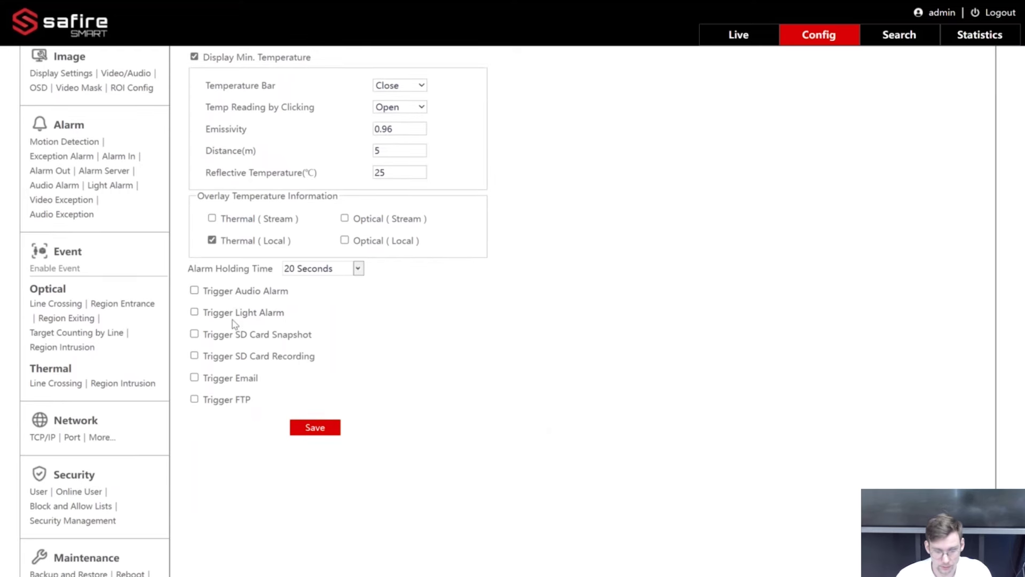
{"action": "scroll", "coordinate": [377, 327], "scroll_direction": "up", "scroll_amount": 3}
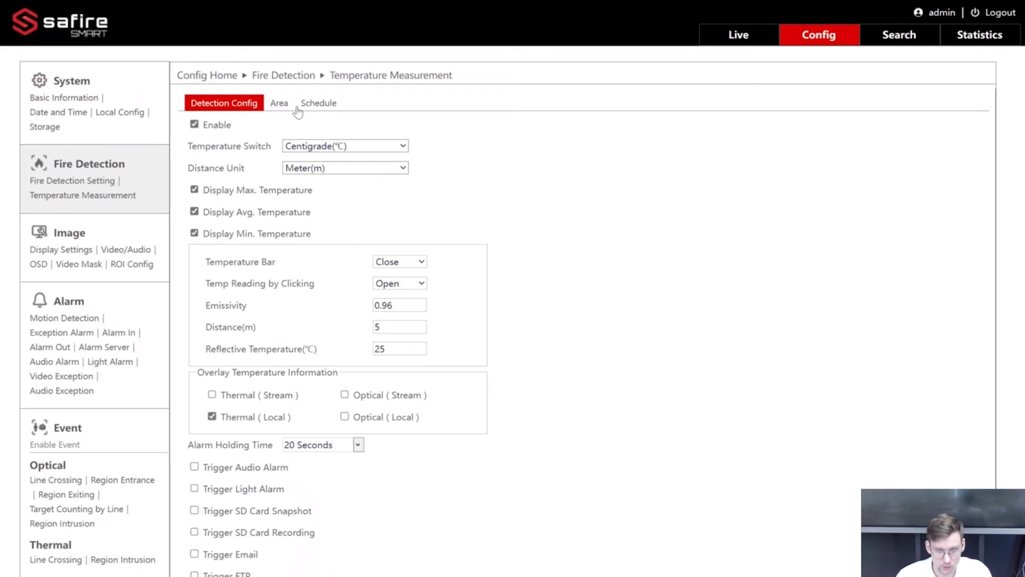
Step: Show the Area tab of temperature measurement regions on the thermal image
{"action": "left_click", "coordinate": [275, 104]}
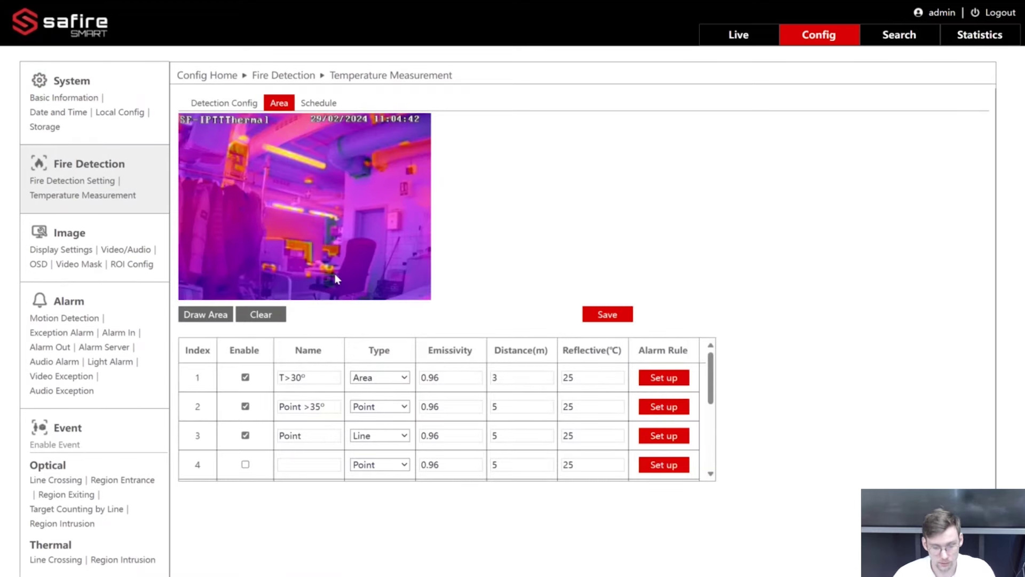
{"action": "scroll", "coordinate": [352, 224], "scroll_direction": "down", "scroll_amount": 3}
{"action": "scroll", "coordinate": [427, 320], "scroll_direction": "up", "scroll_amount": 3}
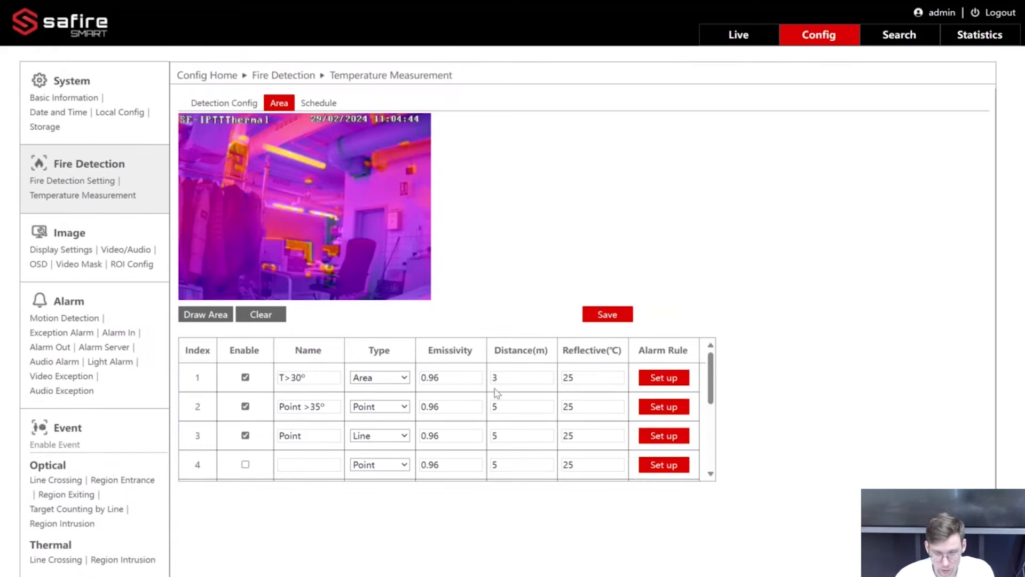
{"action": "scroll", "coordinate": [497, 394], "scroll_direction": "down", "scroll_amount": 1}
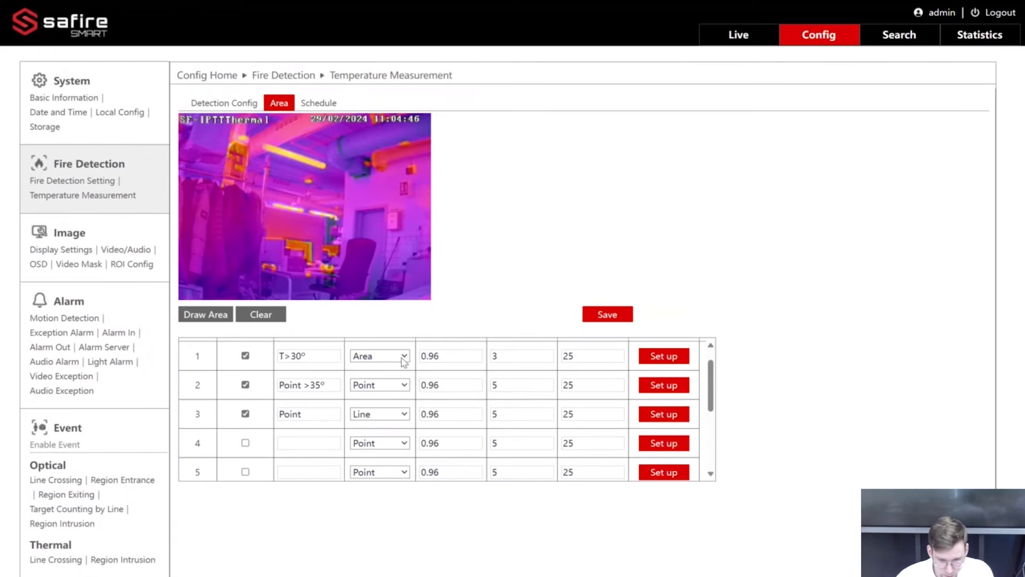
Step: Review the three rules: T>30° area, Point >35° point, and the line measurement
{"action": "left_click", "coordinate": [311, 356]}
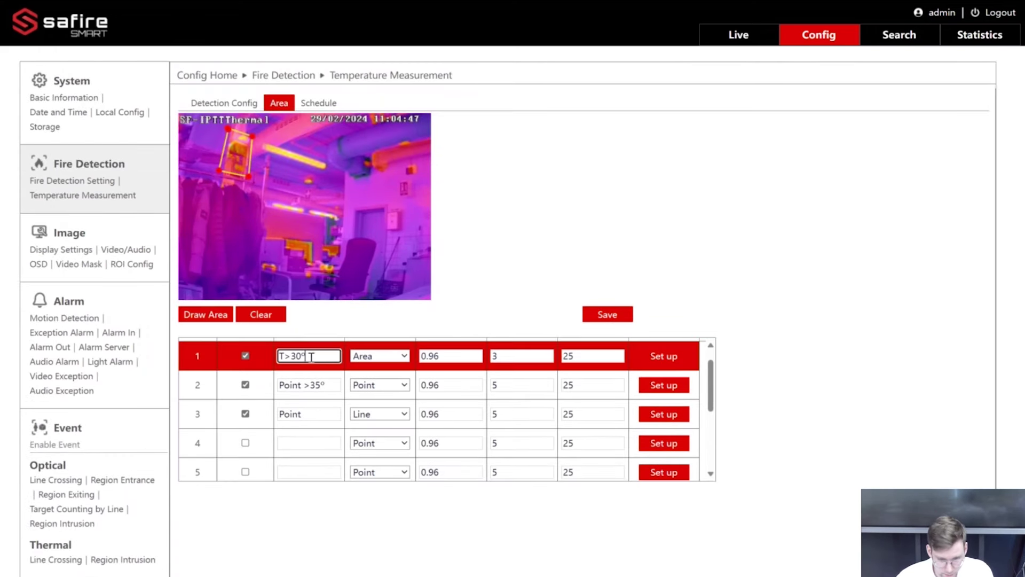
{"action": "left_click", "coordinate": [402, 360]}
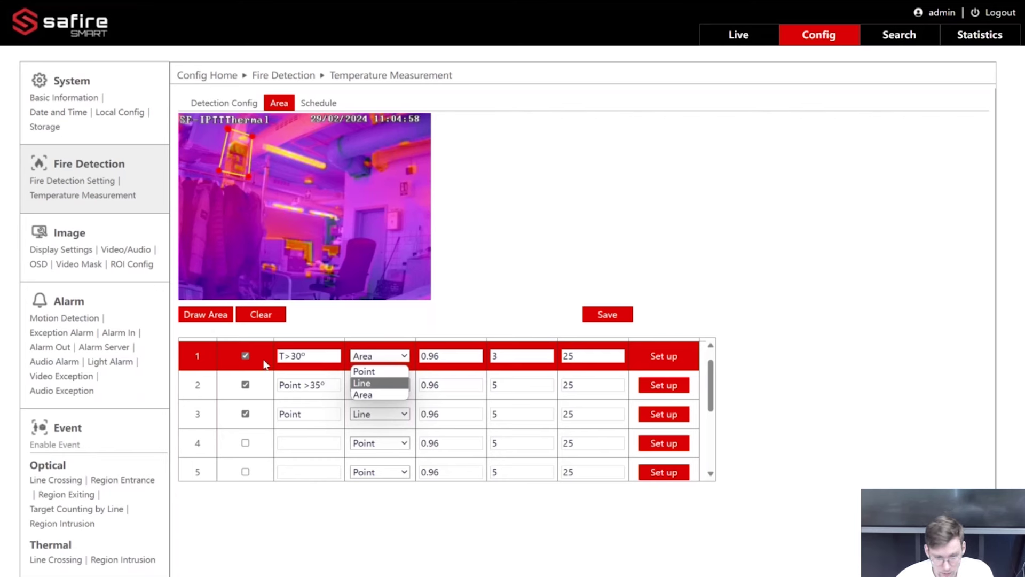
{"action": "left_click", "coordinate": [266, 365]}
{"action": "left_click", "coordinate": [265, 386]}
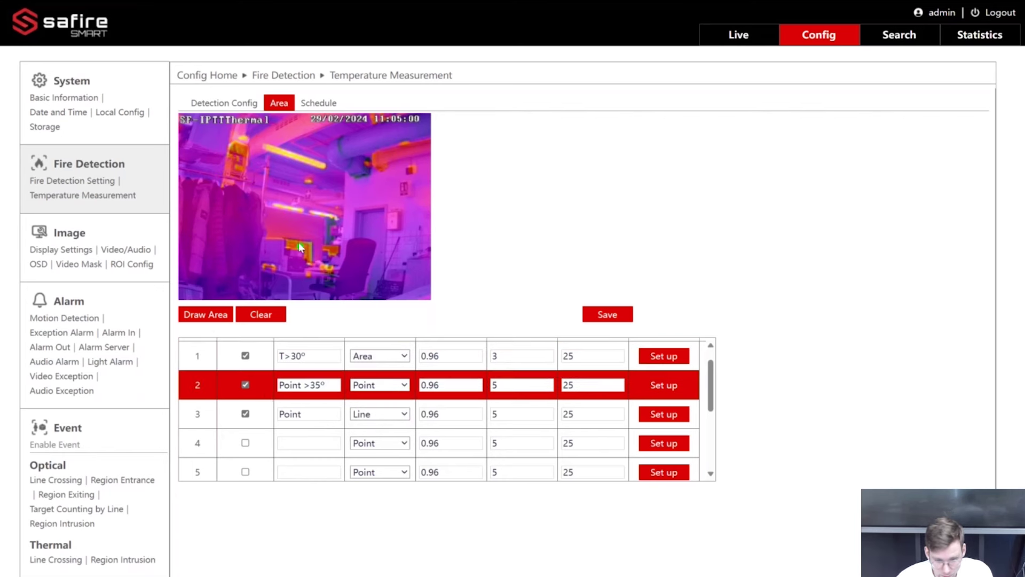
{"action": "left_click", "coordinate": [270, 413]}
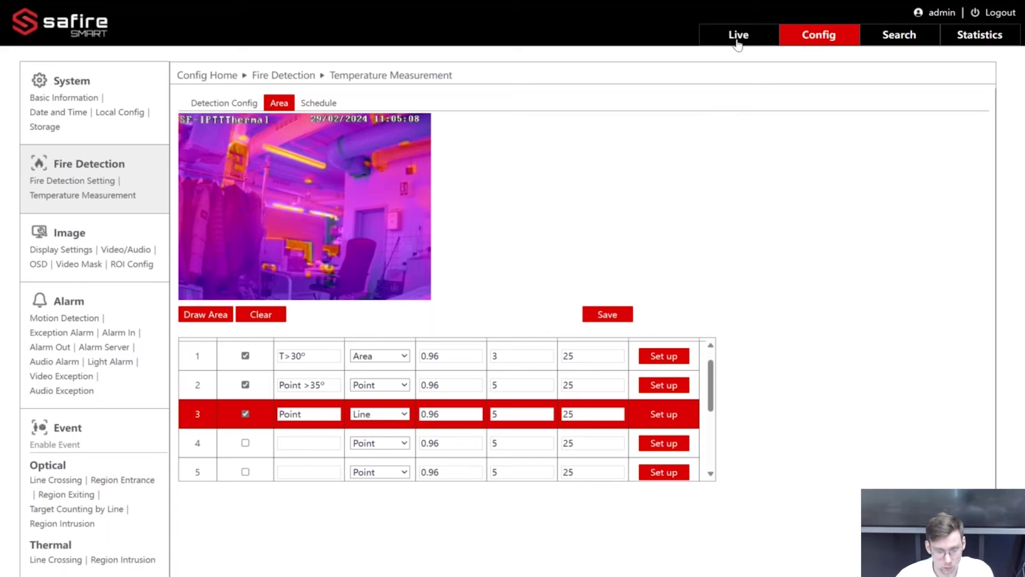
{"action": "left_click", "coordinate": [738, 34]}
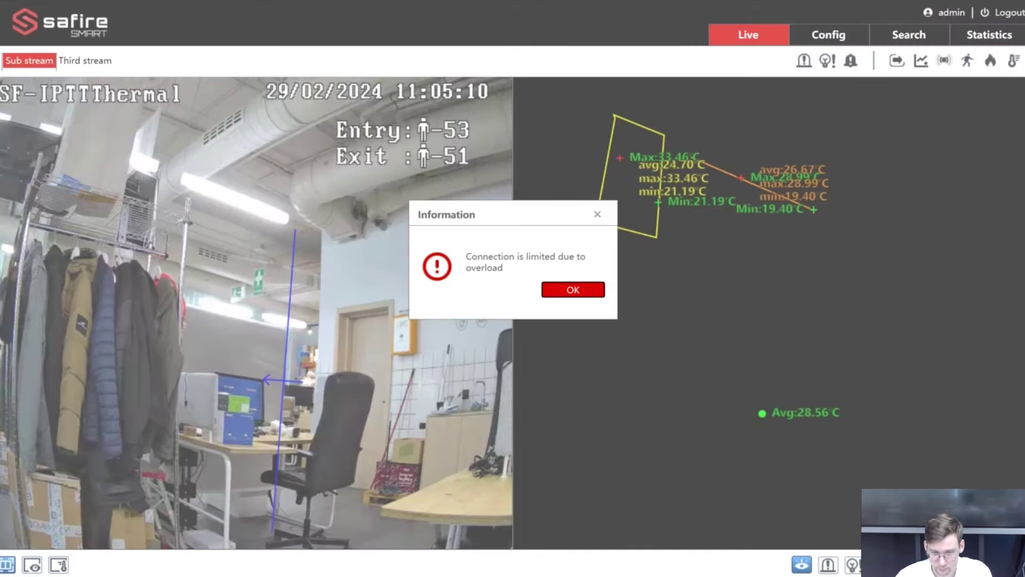
{"action": "left_click", "coordinate": [592, 293]}
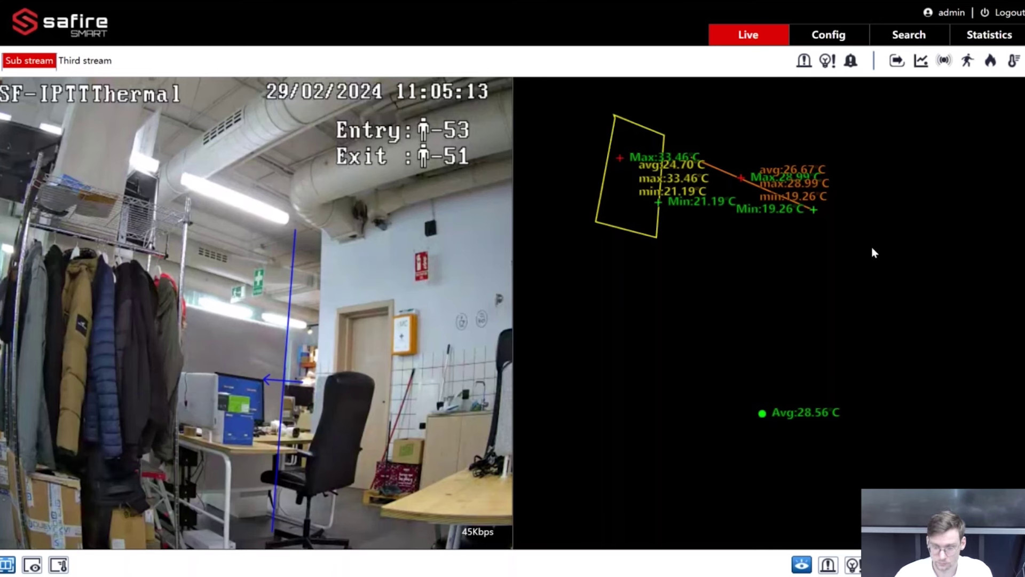
{"action": "left_click", "coordinate": [830, 35]}
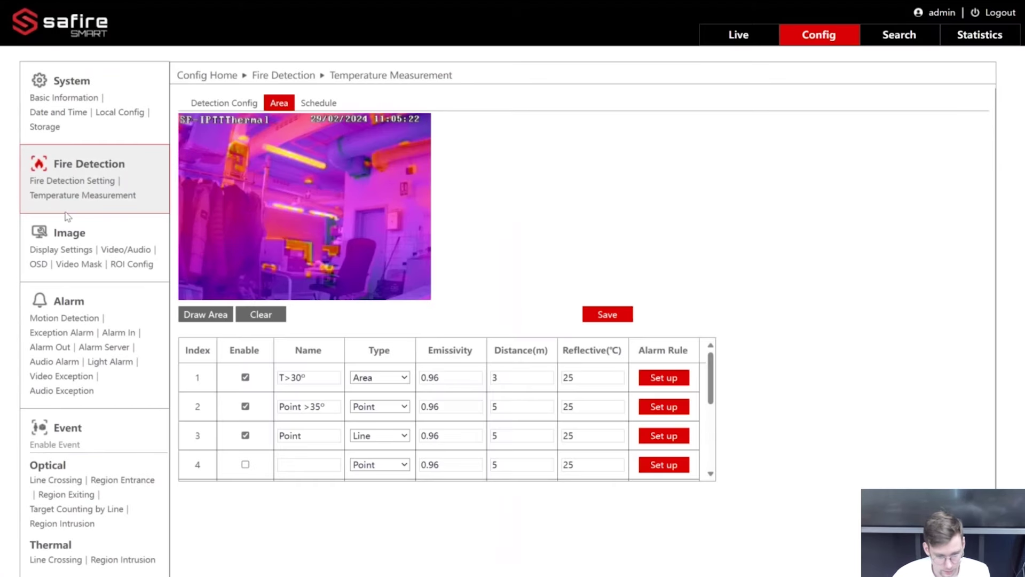
{"action": "left_click", "coordinate": [760, 41]}
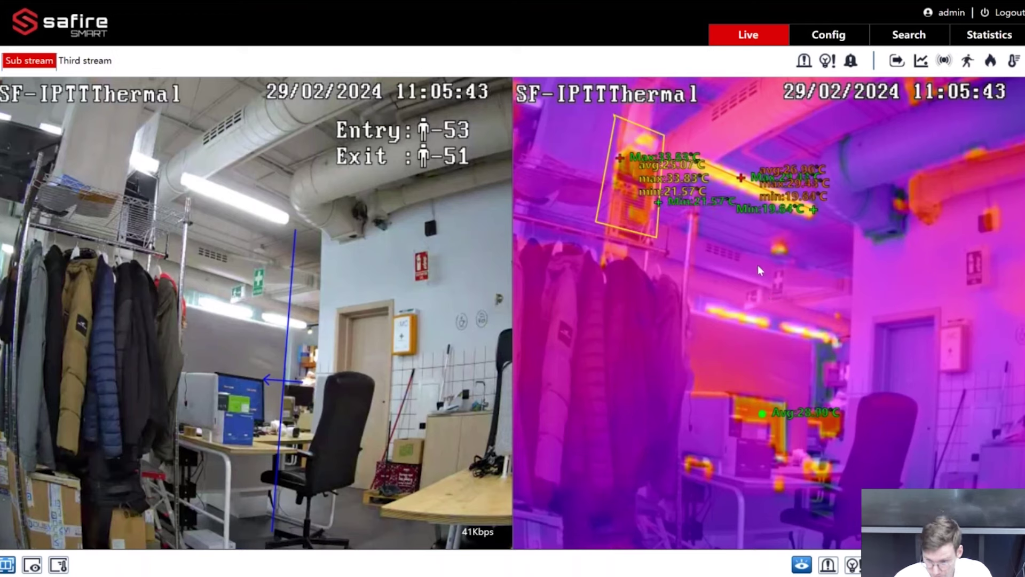
{"action": "left_click", "coordinate": [819, 39]}
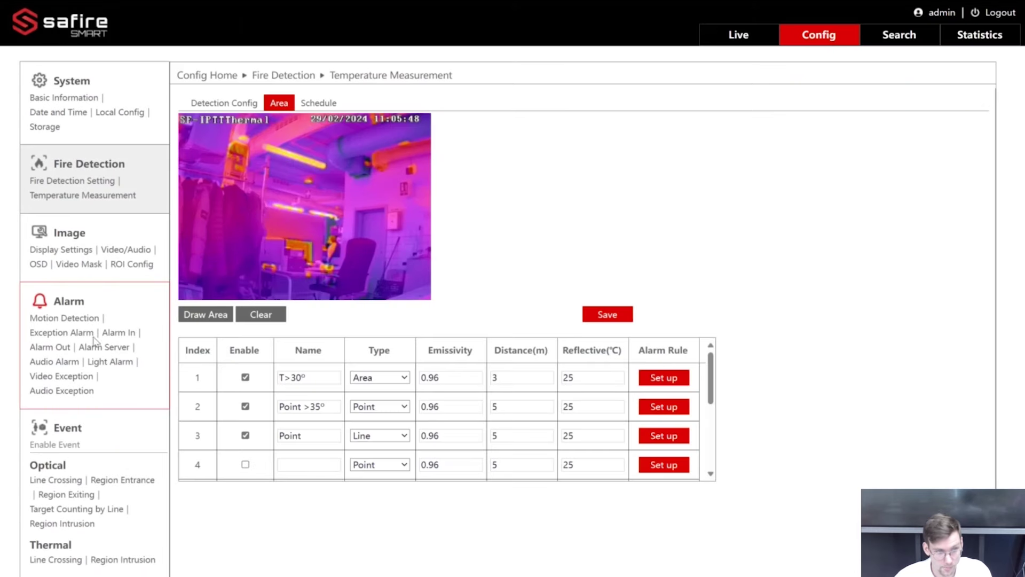
Step: Open Security > Online User to list the 14 connected Administrator sessions
{"action": "scroll", "coordinate": [93, 334], "scroll_direction": "down", "scroll_amount": 4}
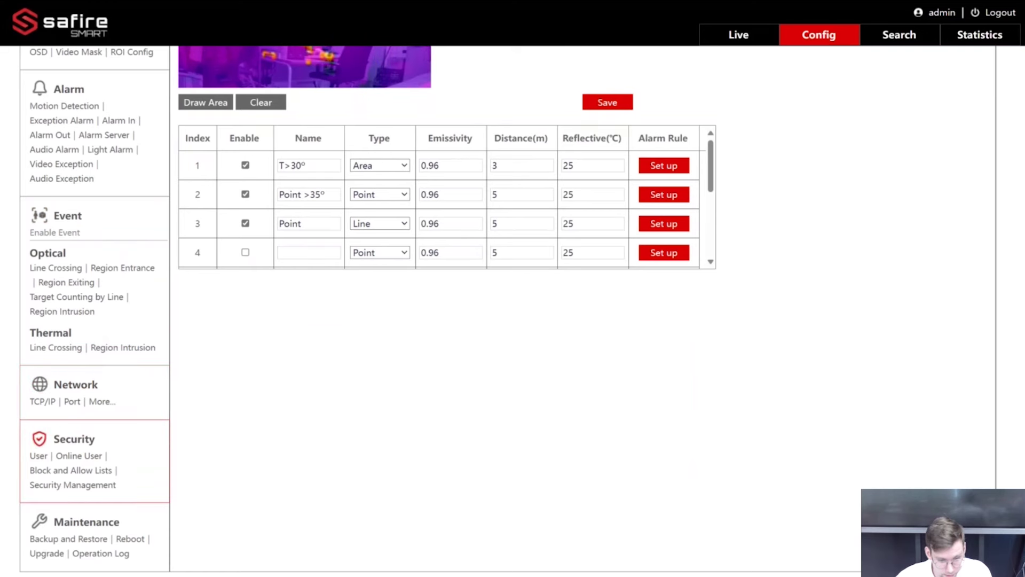
{"action": "left_click", "coordinate": [80, 456]}
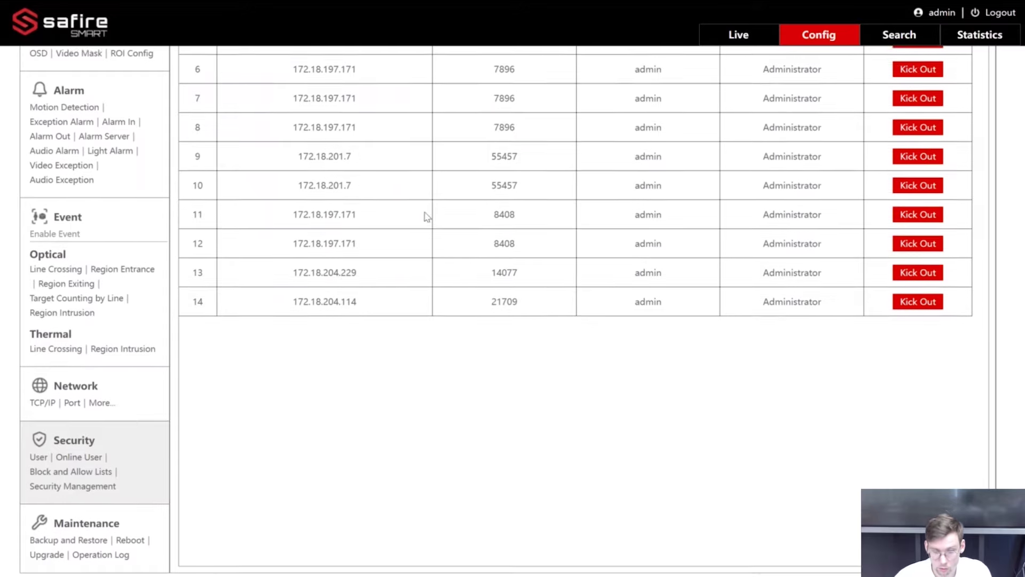
{"action": "scroll", "coordinate": [459, 224], "scroll_direction": "up", "scroll_amount": 4}
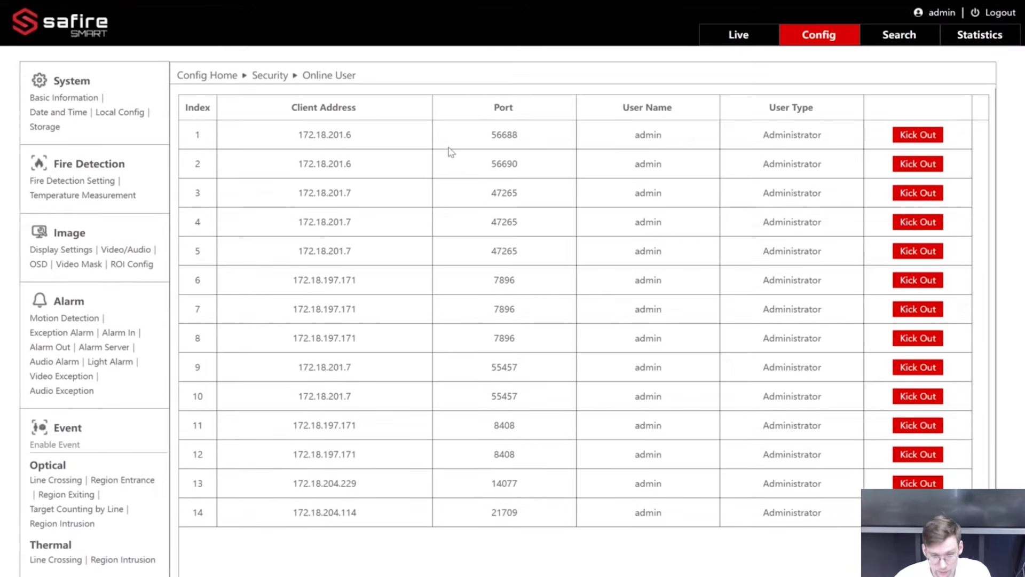
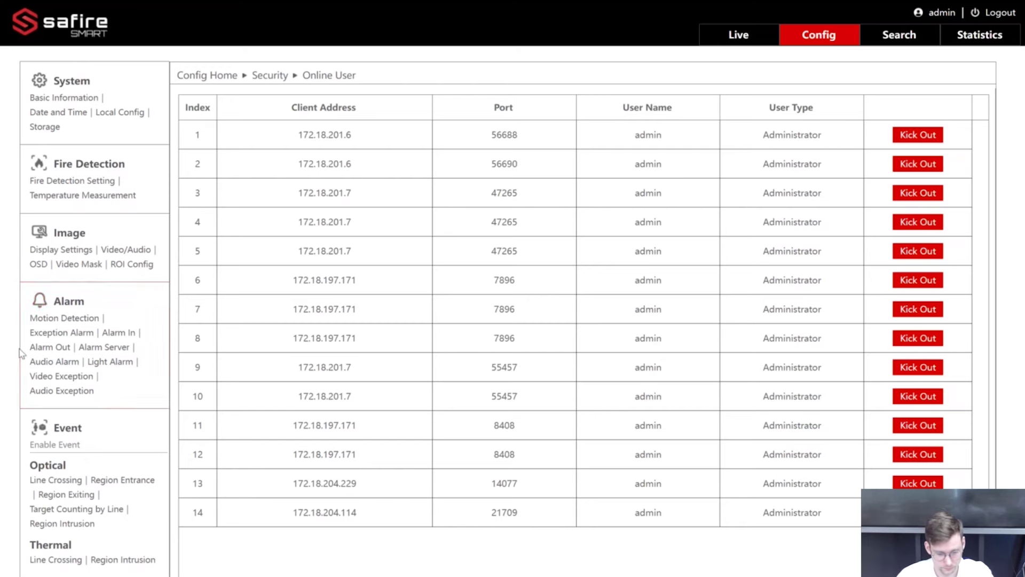
Step: Refresh the online user list and select the session from 172.18.204.114
{"action": "scroll", "coordinate": [33, 335], "scroll_direction": "down", "scroll_amount": 3}
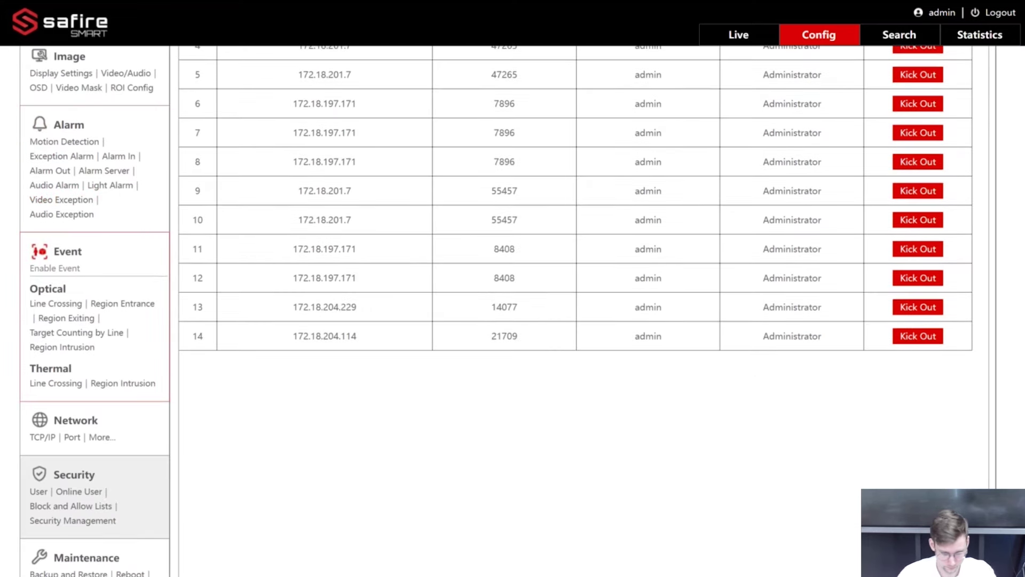
{"action": "left_click", "coordinate": [100, 494]}
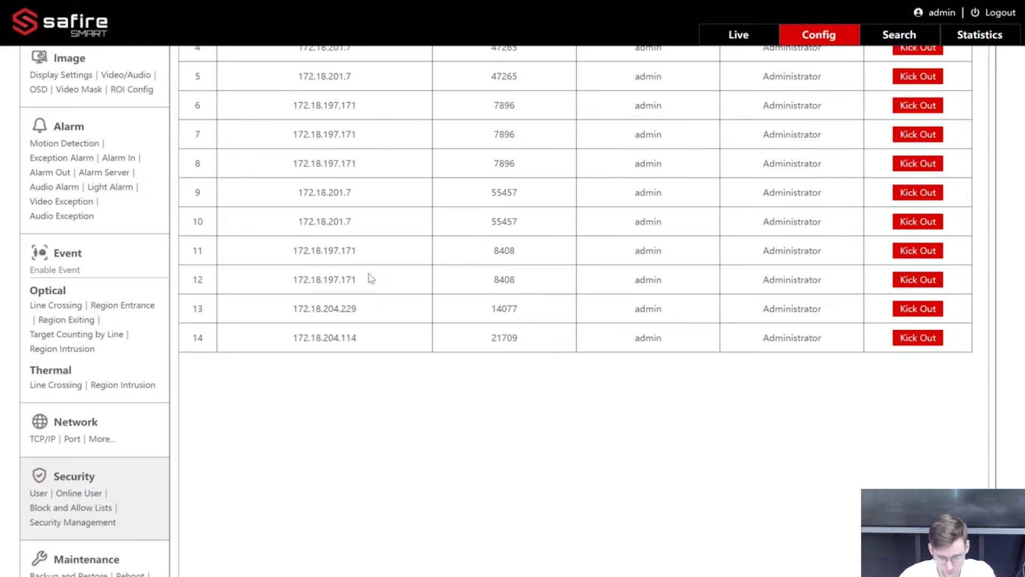
{"action": "scroll", "coordinate": [368, 277], "scroll_direction": "up", "scroll_amount": 2}
{"action": "scroll", "coordinate": [371, 278], "scroll_direction": "up", "scroll_amount": 1}
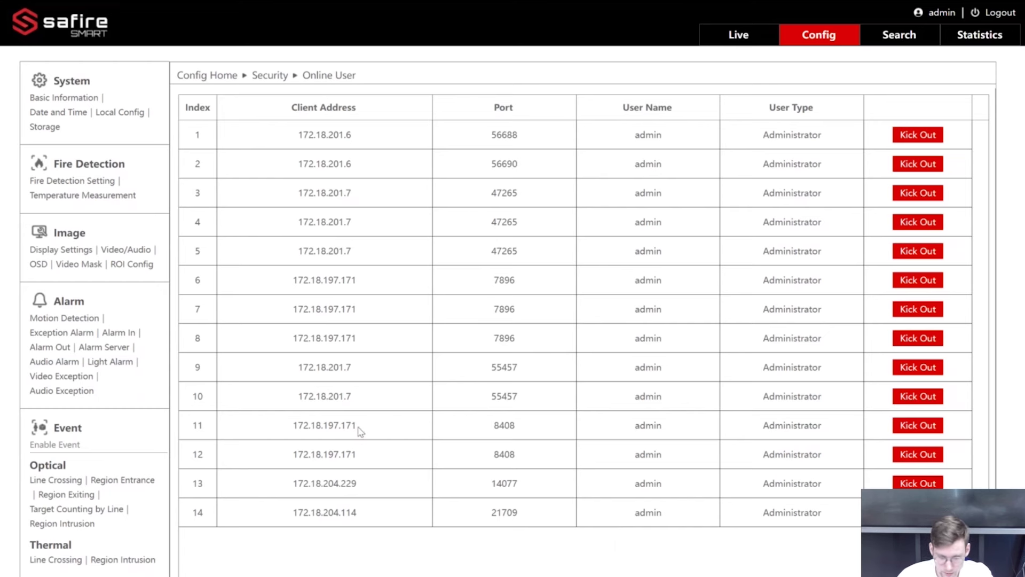
{"action": "left_click_drag", "start_coordinate": [359, 430], "coordinate": [282, 430]}
{"action": "left_click_drag", "start_coordinate": [384, 462], "coordinate": [295, 466]}
{"action": "left_click", "coordinate": [373, 520]}
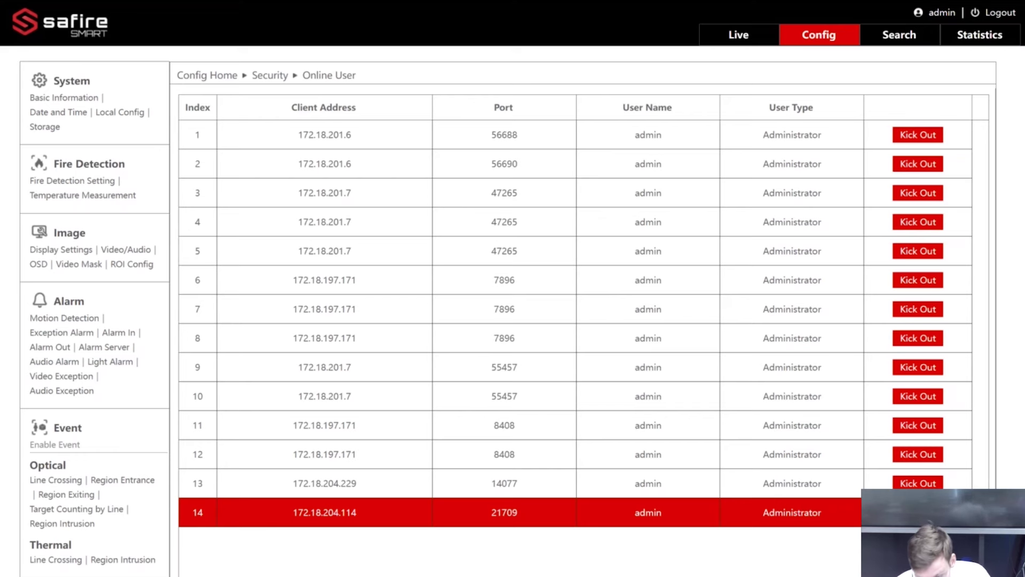
Step: Kick out and block the 172.18.204.114 session, confirming with OK
{"action": "left_click", "coordinate": [917, 512]}
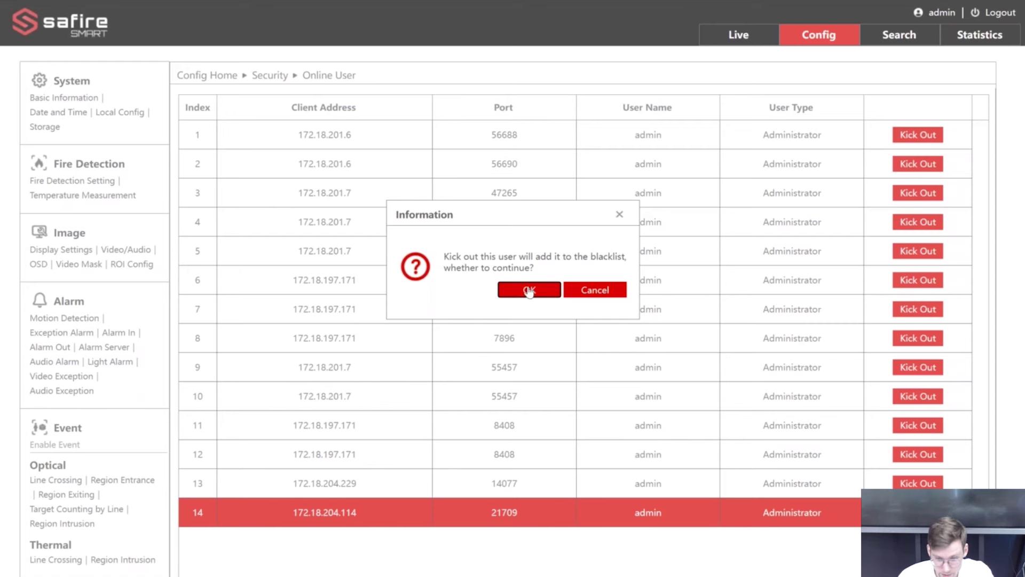
{"action": "left_click", "coordinate": [529, 291]}
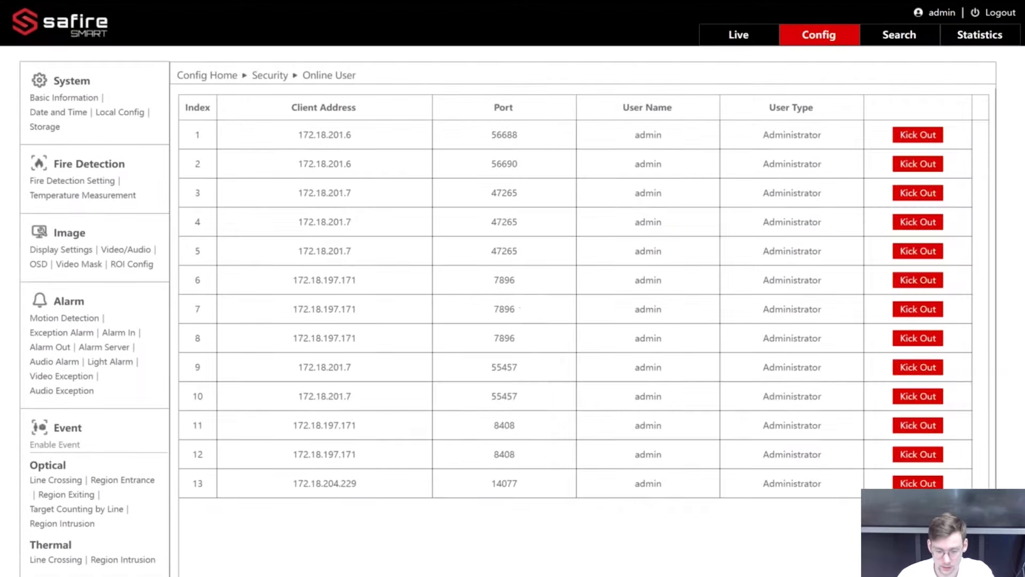
{"action": "scroll", "coordinate": [96, 481], "scroll_direction": "down", "scroll_amount": 3}
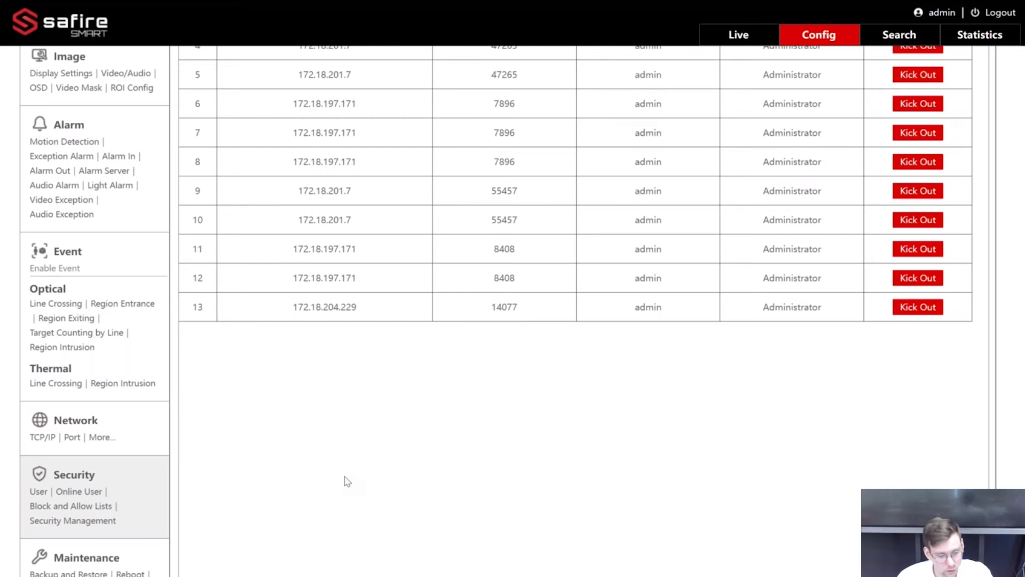
Step: Save the Block and Allow Lists filter with 172.18.204.114 listed, acknowledging both Success dialogs
{"action": "left_click", "coordinate": [70, 505]}
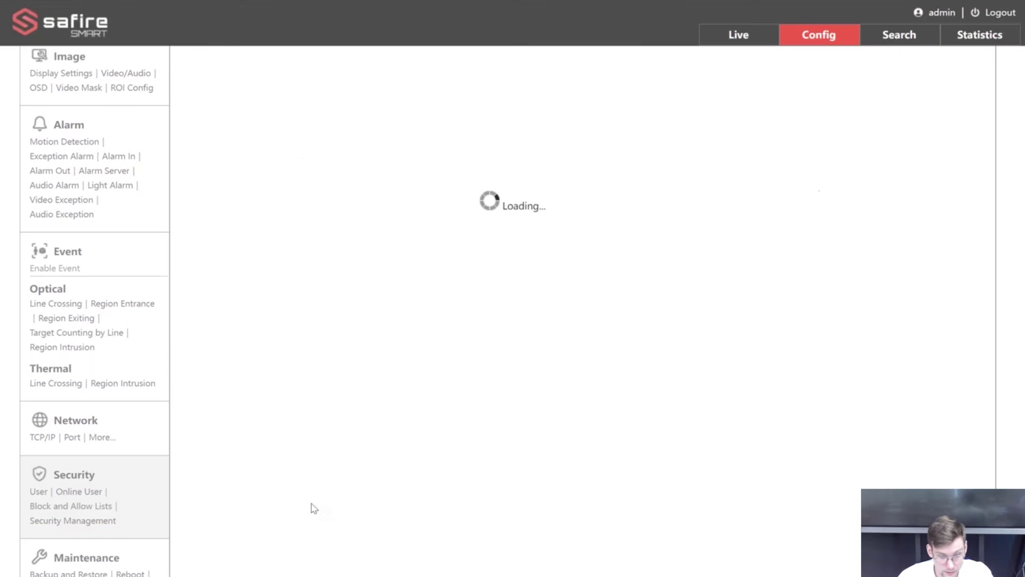
{"action": "scroll", "coordinate": [456, 355], "scroll_direction": "up", "scroll_amount": 4}
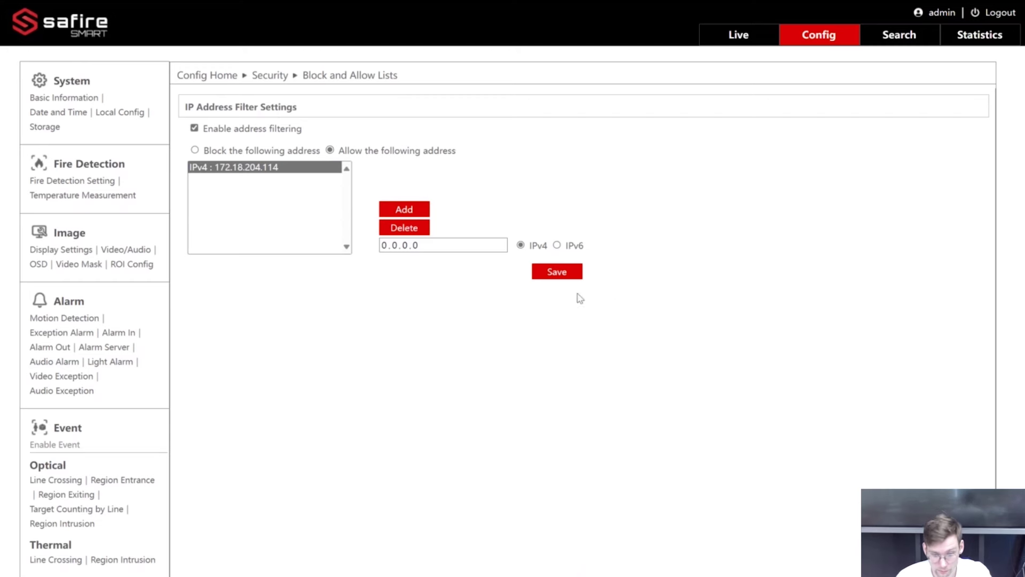
{"action": "left_click", "coordinate": [540, 274]}
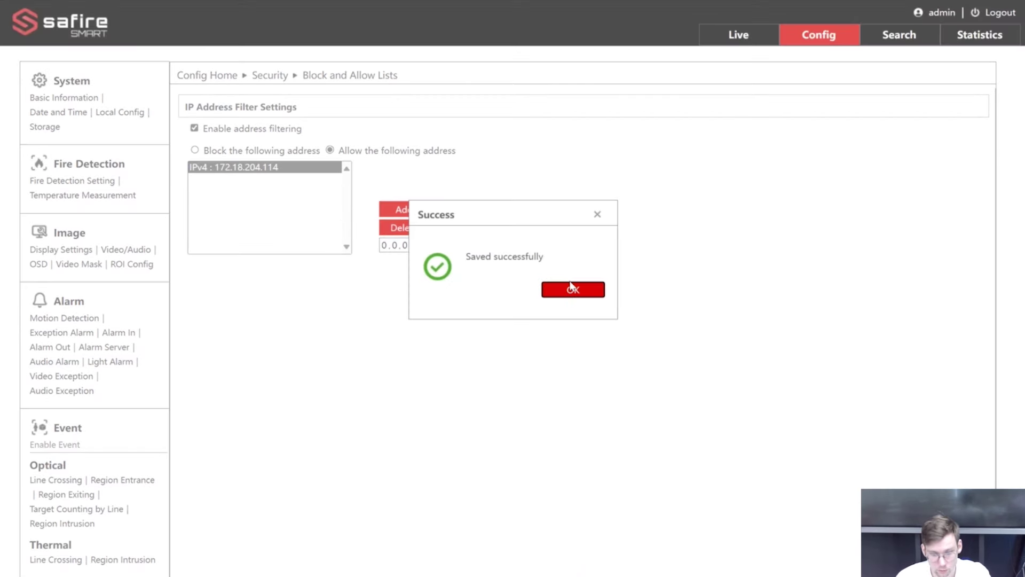
{"action": "left_click", "coordinate": [563, 294]}
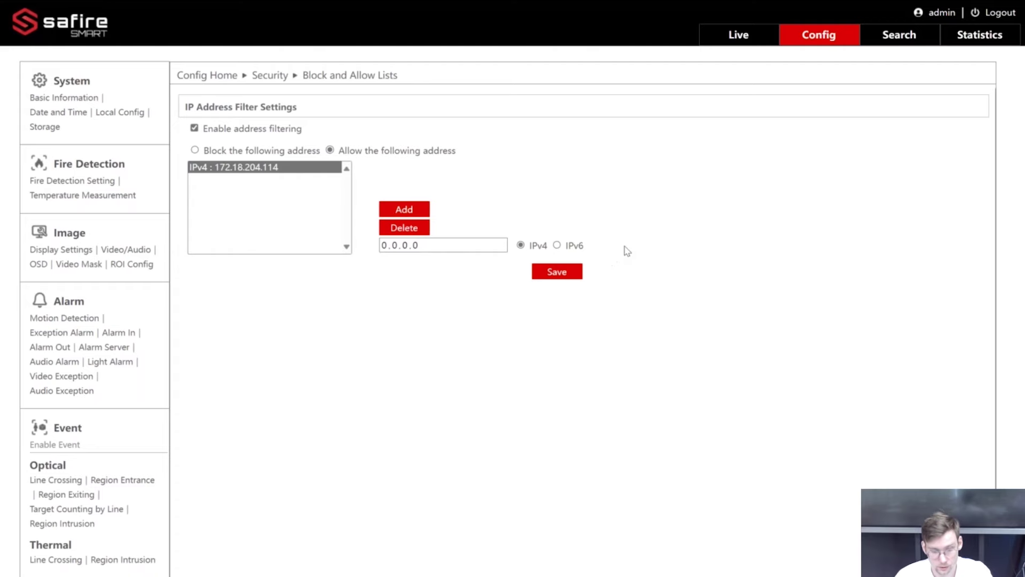
{"action": "left_click", "coordinate": [558, 274]}
{"action": "left_click", "coordinate": [592, 288]}
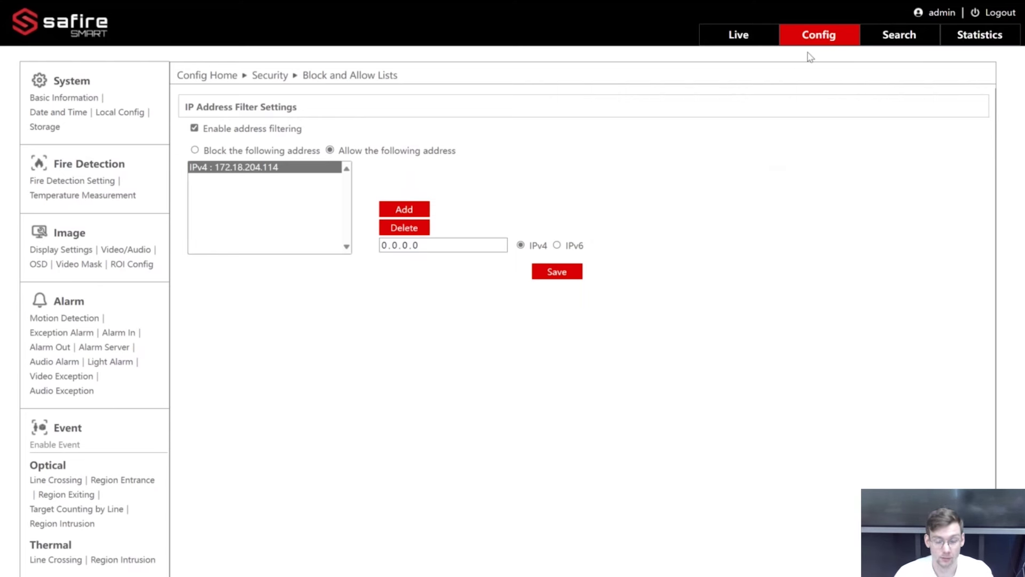
Step: View the live visible and thermal streams, then return to the Block and Allow Lists page
{"action": "left_click", "coordinate": [756, 41]}
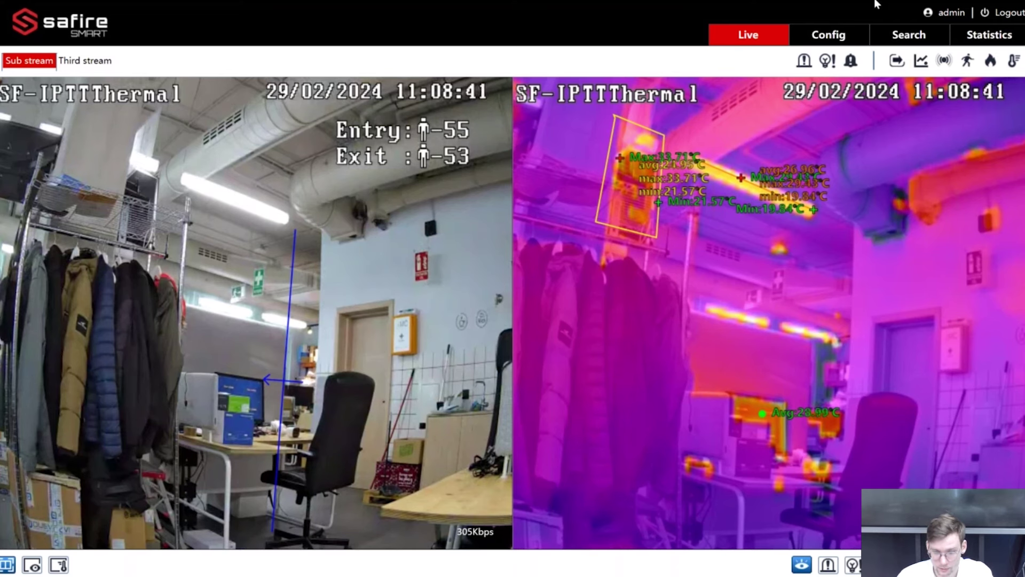
{"action": "left_click", "coordinate": [829, 35]}
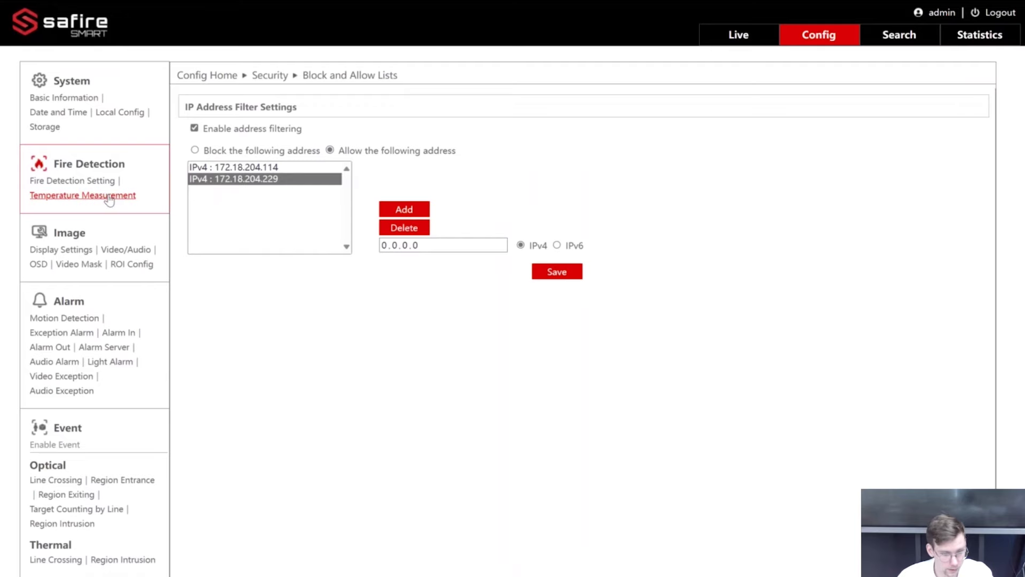
Step: Review the Temperature Measurement rules: T>30° area, Point >35° point and Point line
{"action": "left_click", "coordinate": [108, 196]}
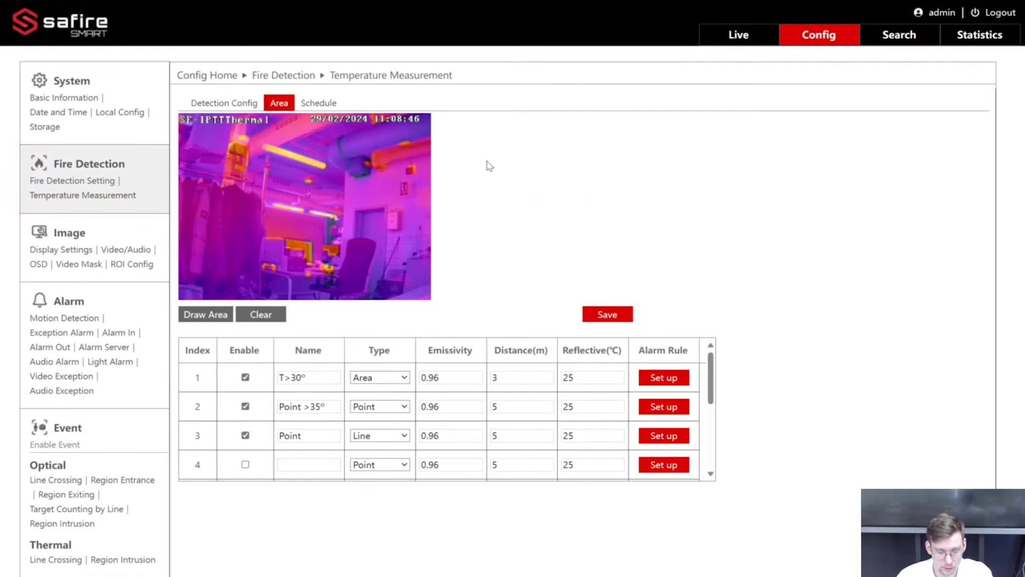
{"action": "scroll", "coordinate": [413, 376], "scroll_direction": "down", "scroll_amount": 1}
{"action": "scroll", "coordinate": [408, 407], "scroll_direction": "down", "scroll_amount": 2}
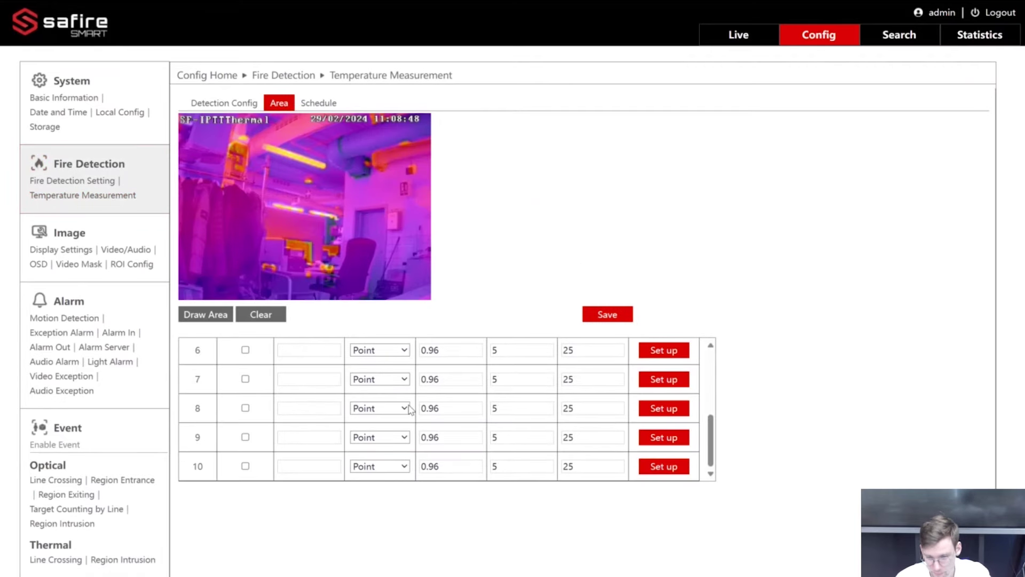
{"action": "scroll", "coordinate": [407, 407], "scroll_direction": "up", "scroll_amount": 4}
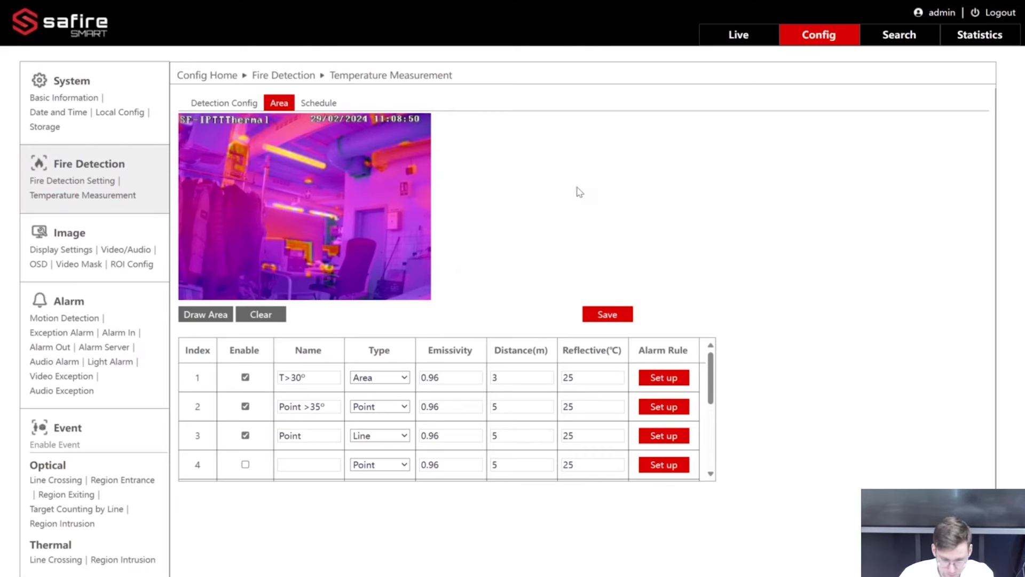
{"action": "scroll", "coordinate": [98, 328], "scroll_direction": "down", "scroll_amount": 4}
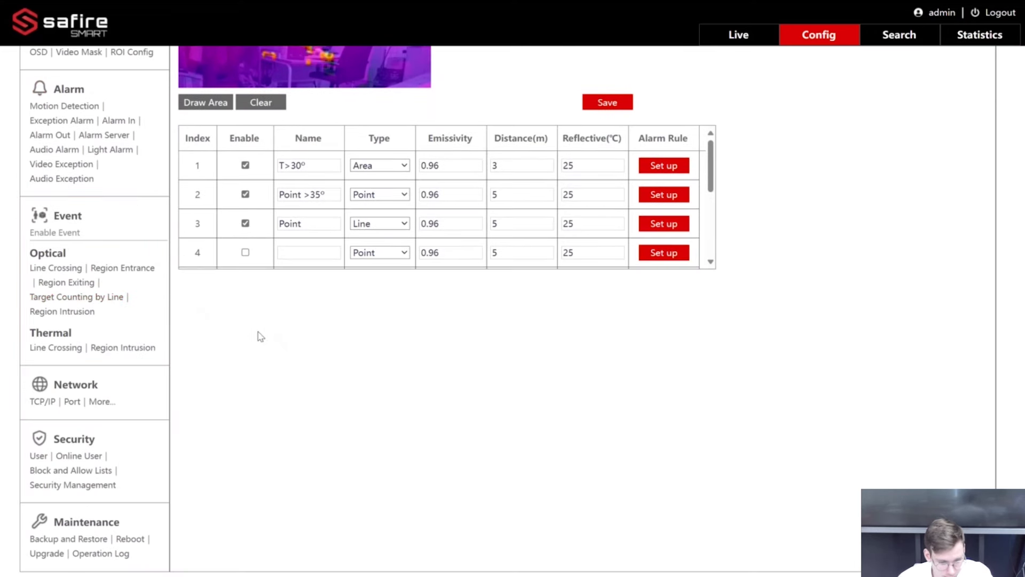
Step: Draw alarm line 1 diagonally across the thermal image on the Line Crossing Area page
{"action": "left_click", "coordinate": [67, 348]}
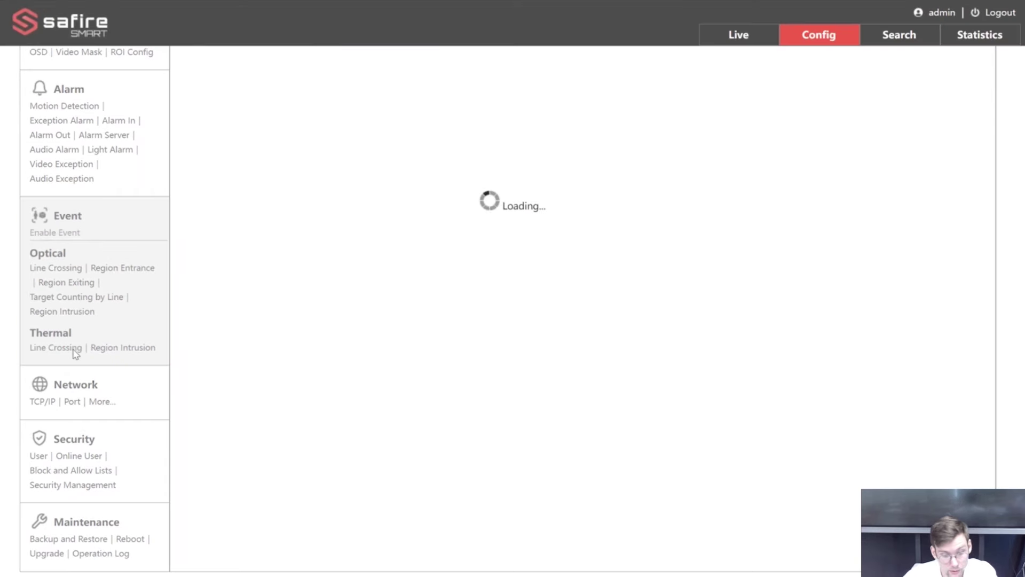
{"action": "scroll", "coordinate": [80, 353], "scroll_direction": "up", "scroll_amount": 3}
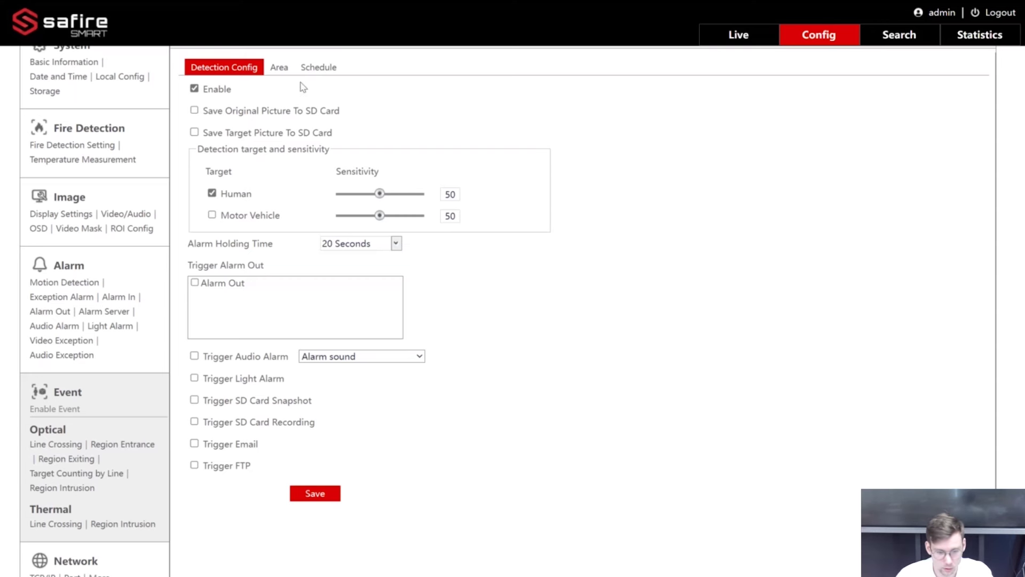
{"action": "left_click", "coordinate": [282, 69]}
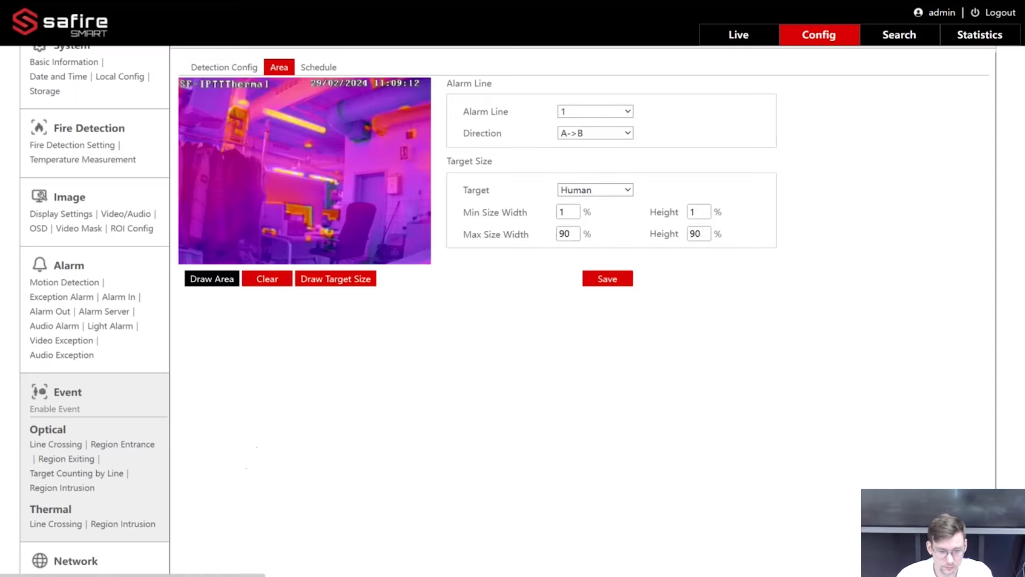
{"action": "left_click_drag", "start_coordinate": [213, 104], "coordinate": [412, 256]}
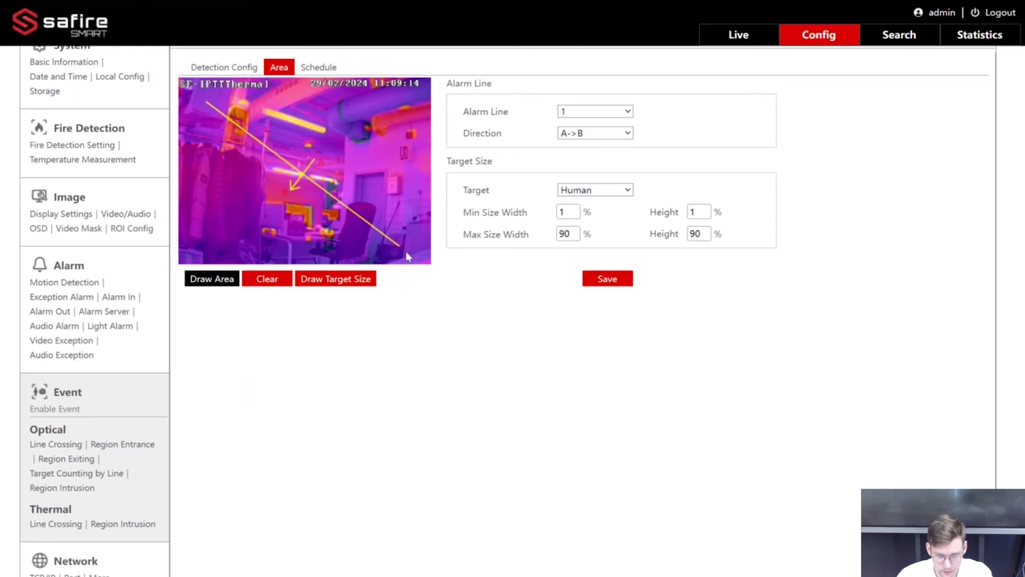
{"action": "left_click", "coordinate": [586, 112]}
{"action": "left_click", "coordinate": [587, 112]}
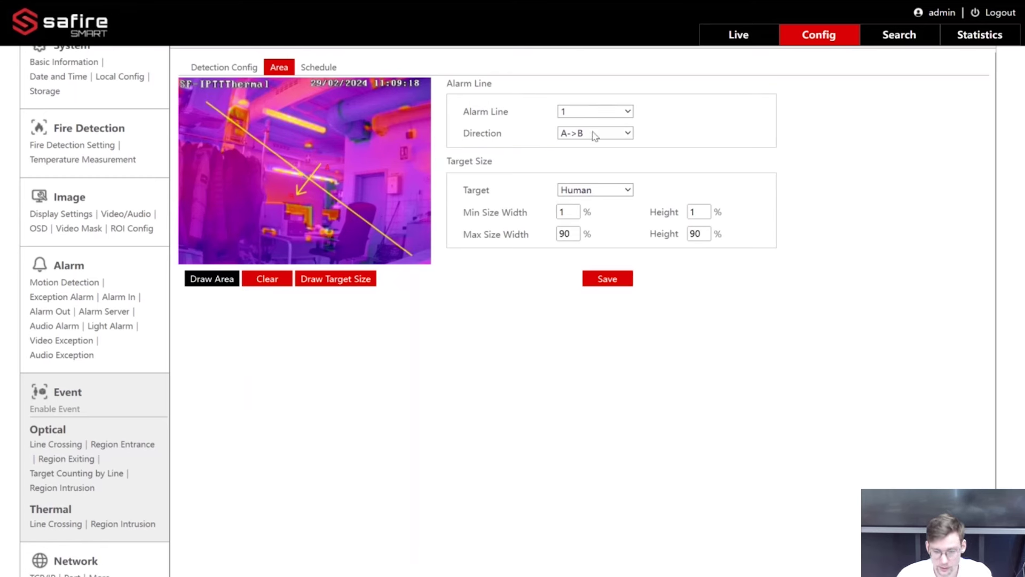
Step: Set the line to A<->B with Human targets sized 1–90%, and save
{"action": "left_click", "coordinate": [593, 134]}
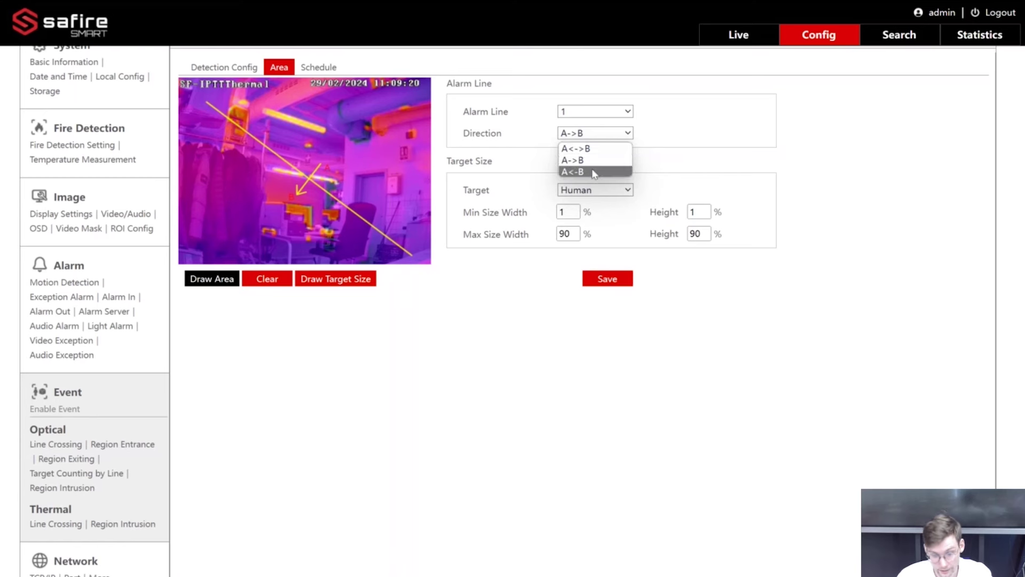
{"action": "left_click", "coordinate": [587, 149]}
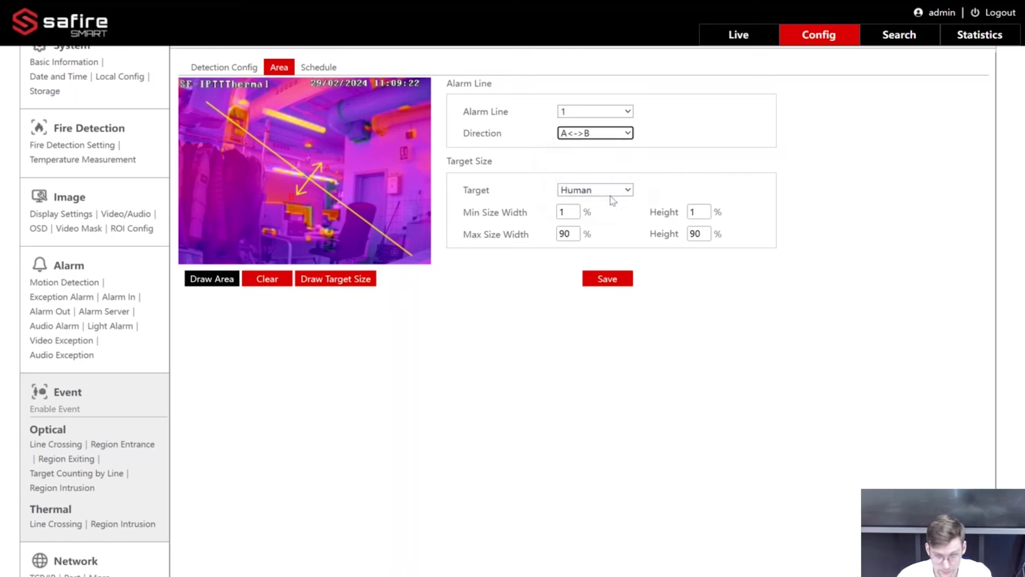
{"action": "left_click", "coordinate": [610, 193]}
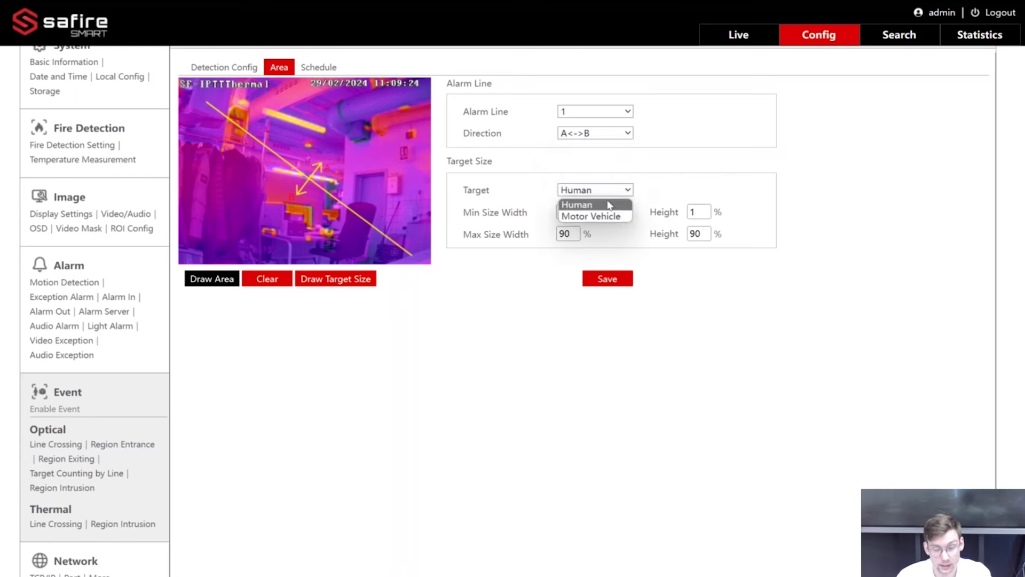
{"action": "left_click", "coordinate": [540, 325]}
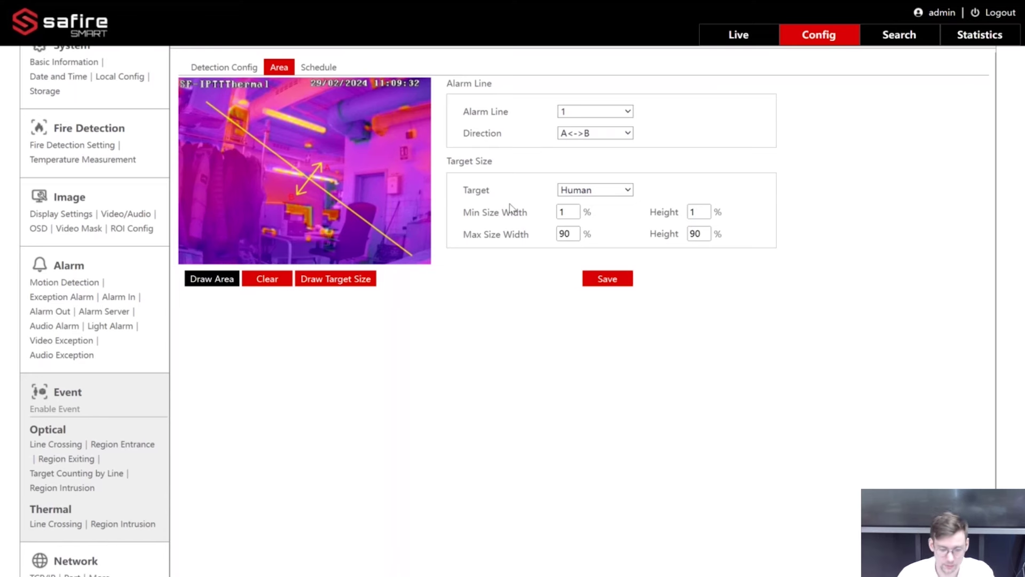
{"action": "left_click", "coordinate": [607, 278]}
{"action": "left_click", "coordinate": [601, 290]}
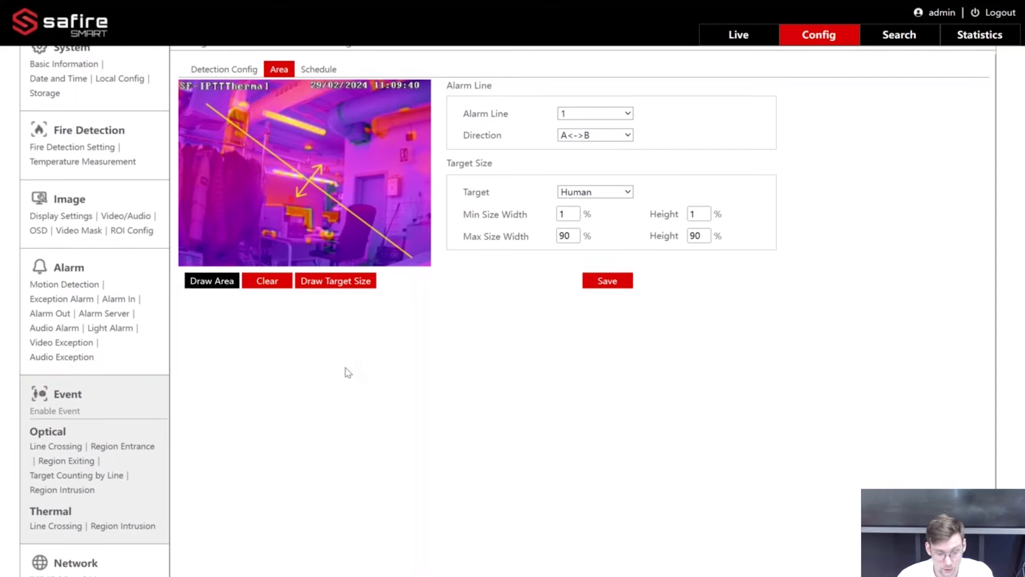
{"action": "scroll", "coordinate": [341, 368], "scroll_direction": "up", "scroll_amount": 1}
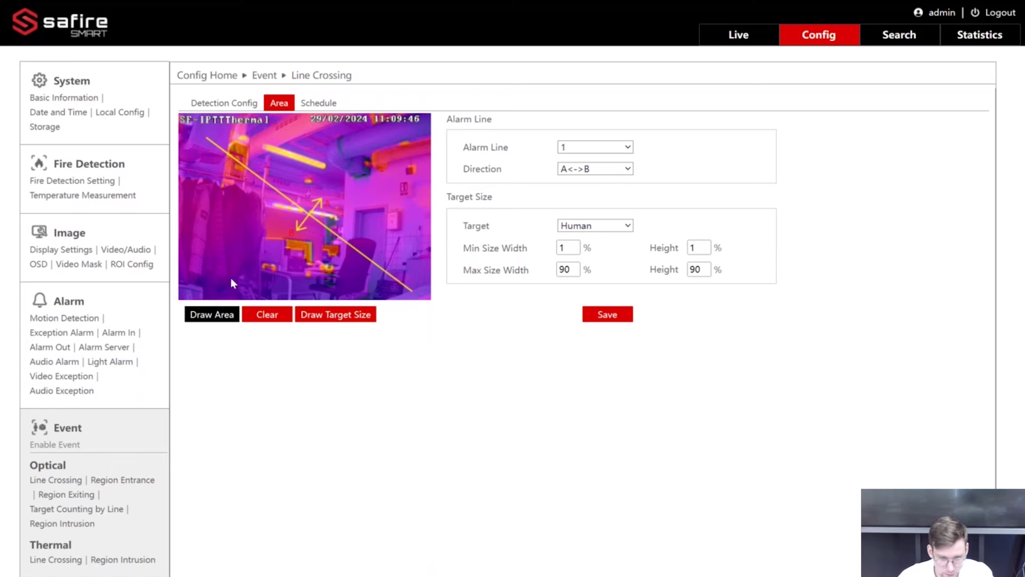
Step: Set Dual image fusion to Close in the thermal Image Configuration
{"action": "left_click", "coordinate": [84, 251]}
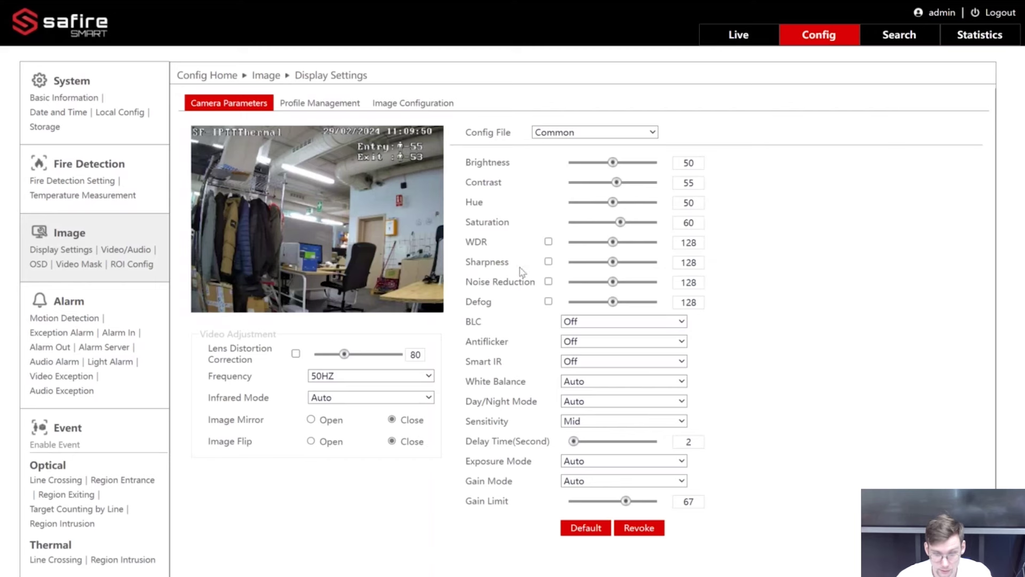
{"action": "left_click", "coordinate": [400, 107]}
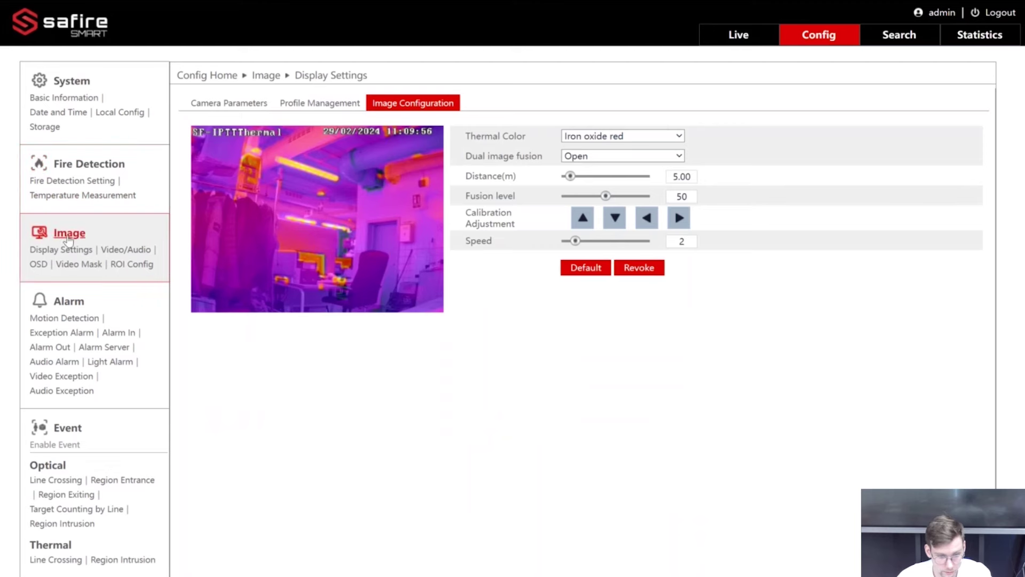
{"action": "left_click", "coordinate": [94, 251]}
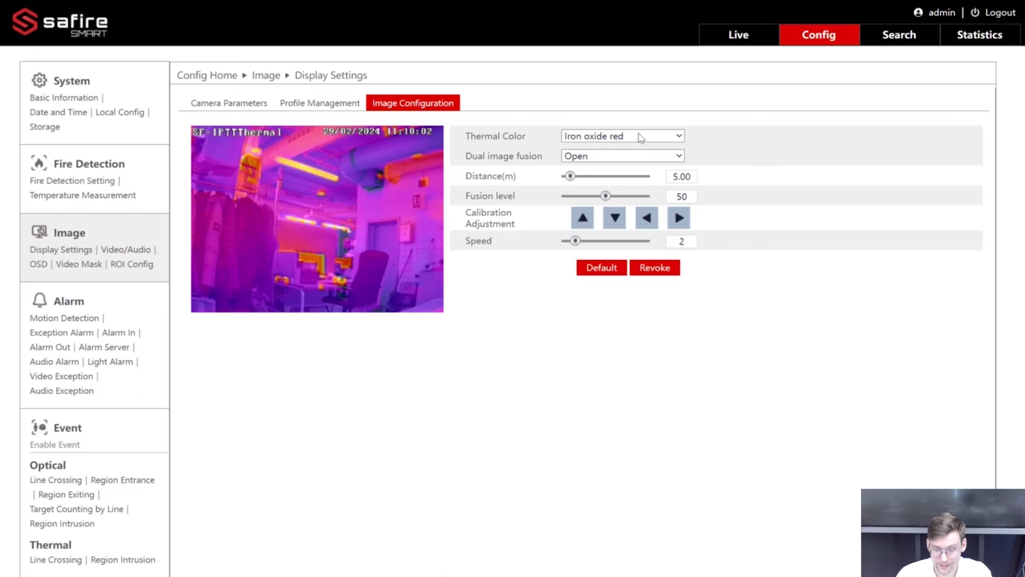
{"action": "left_click", "coordinate": [595, 156]}
{"action": "left_click", "coordinate": [576, 182]}
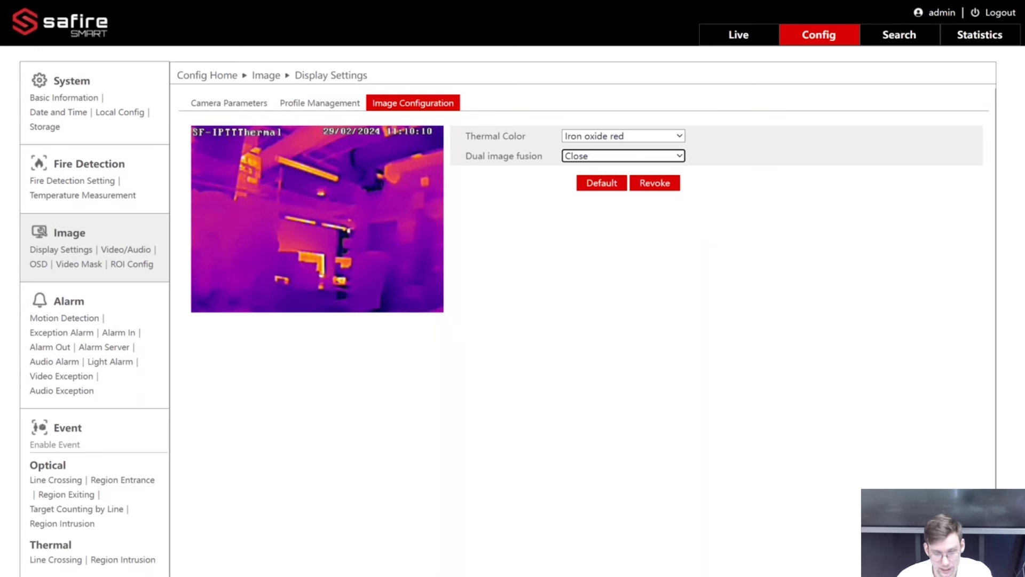
Step: Preview the Black hot and Rainbow thermal palettes, ending on Iron oxide red
{"action": "left_click", "coordinate": [621, 137]}
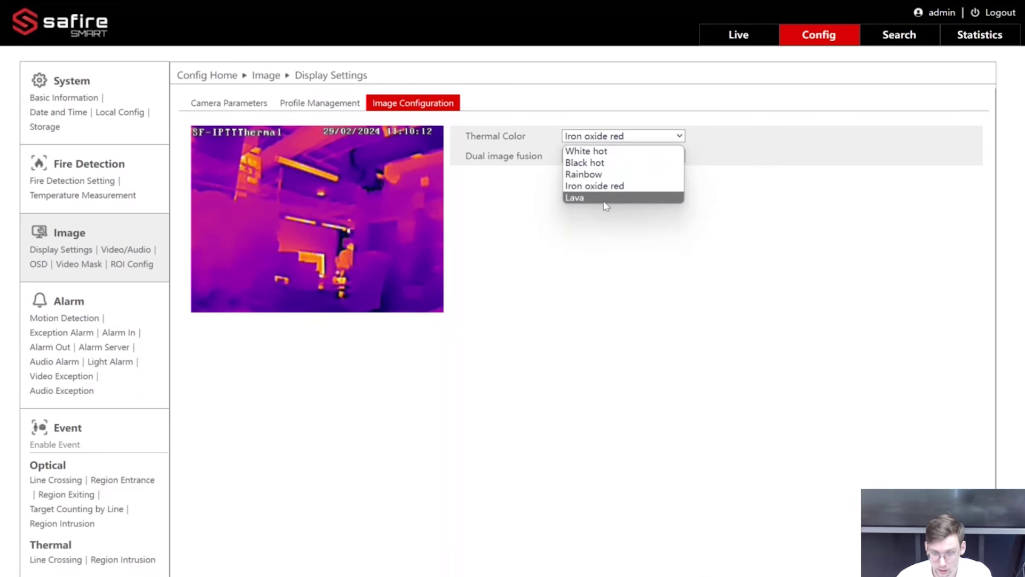
{"action": "left_click", "coordinate": [597, 161]}
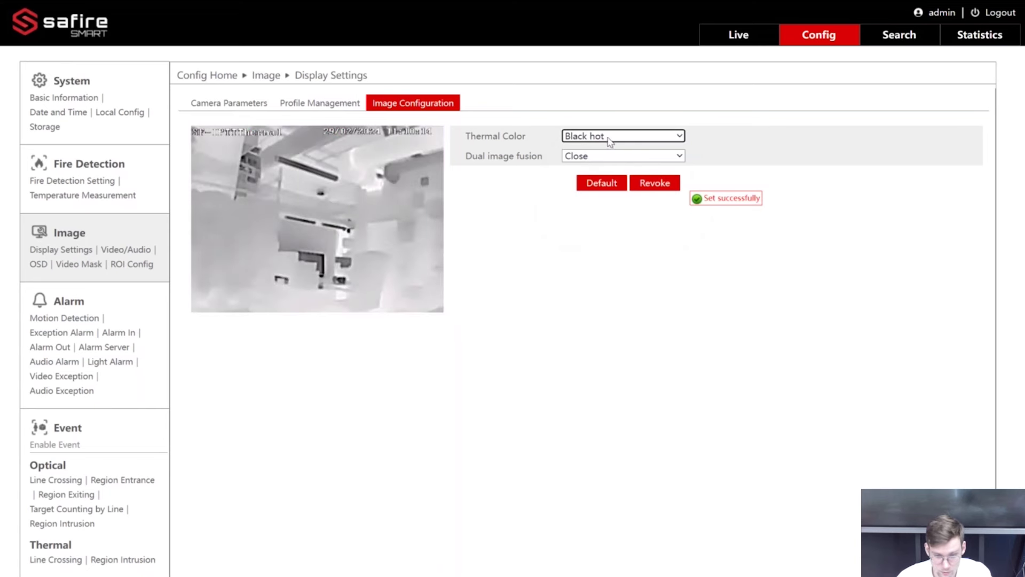
{"action": "left_click", "coordinate": [606, 139]}
{"action": "left_click", "coordinate": [600, 167]}
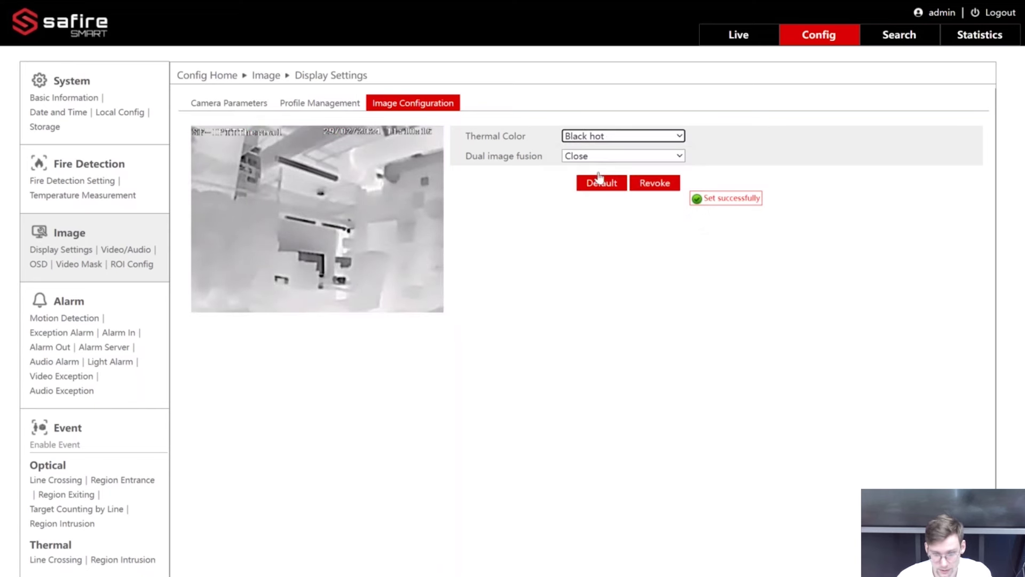
{"action": "left_click", "coordinate": [609, 140]}
{"action": "left_click", "coordinate": [601, 175]}
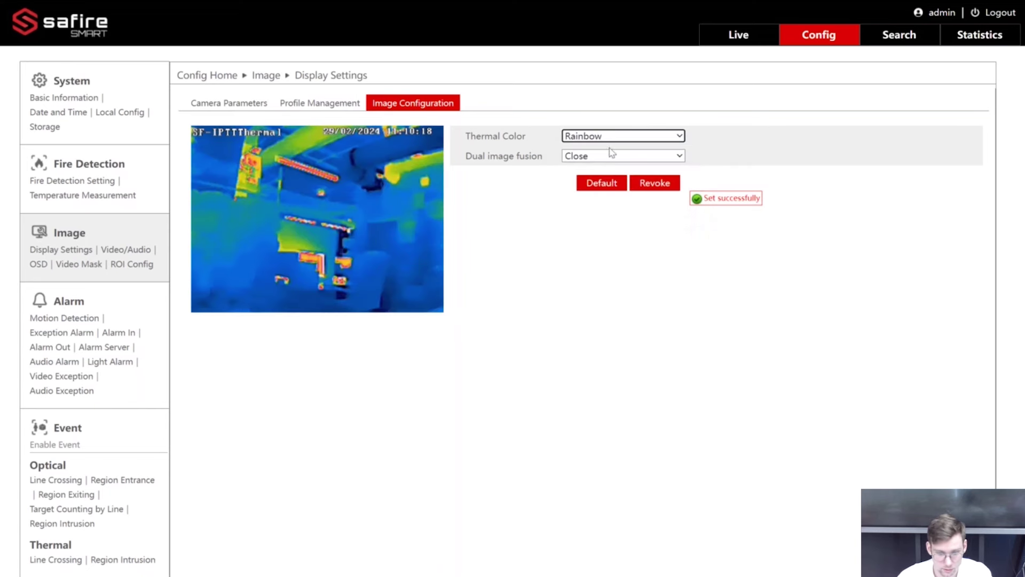
{"action": "left_click", "coordinate": [614, 138]}
{"action": "left_click", "coordinate": [624, 186]}
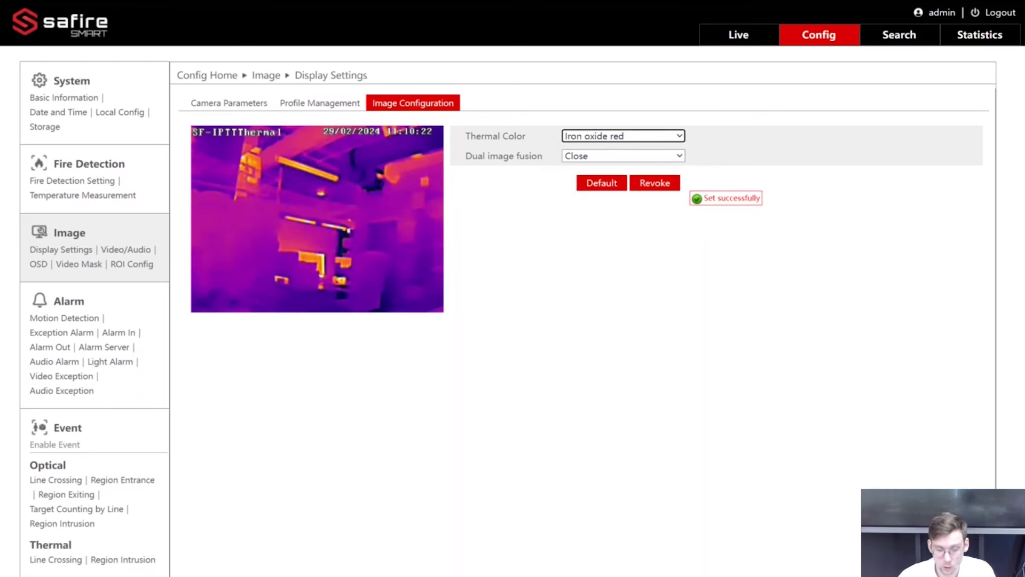
{"action": "double_click", "coordinate": [474, 155]}
{"action": "left_click_drag", "start_coordinate": [474, 156], "coordinate": [548, 169]}
{"action": "left_click", "coordinate": [580, 183]}
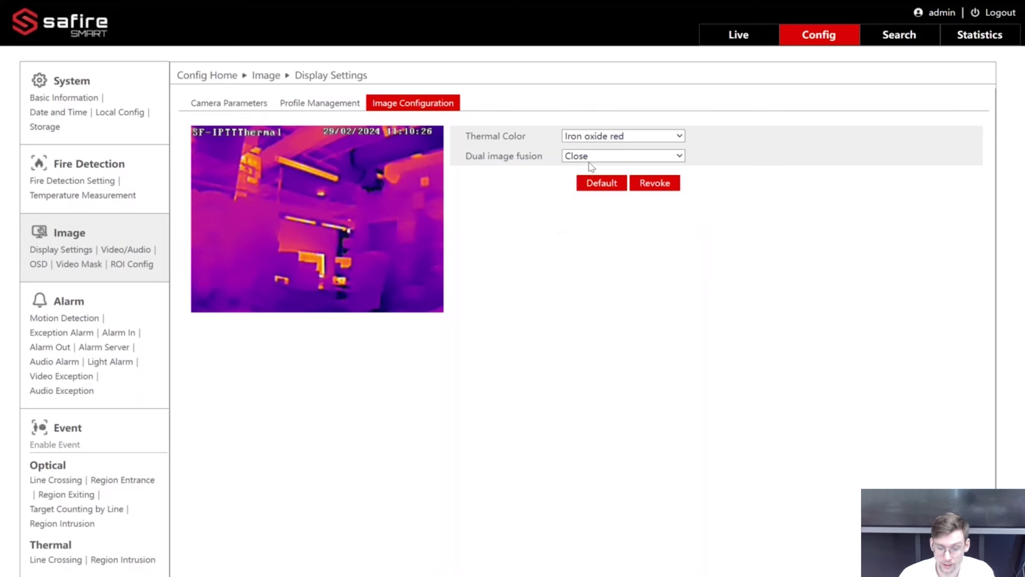
Step: Set Dual image fusion to Open and view the fused thermal stream in Live
{"action": "left_click", "coordinate": [594, 157]}
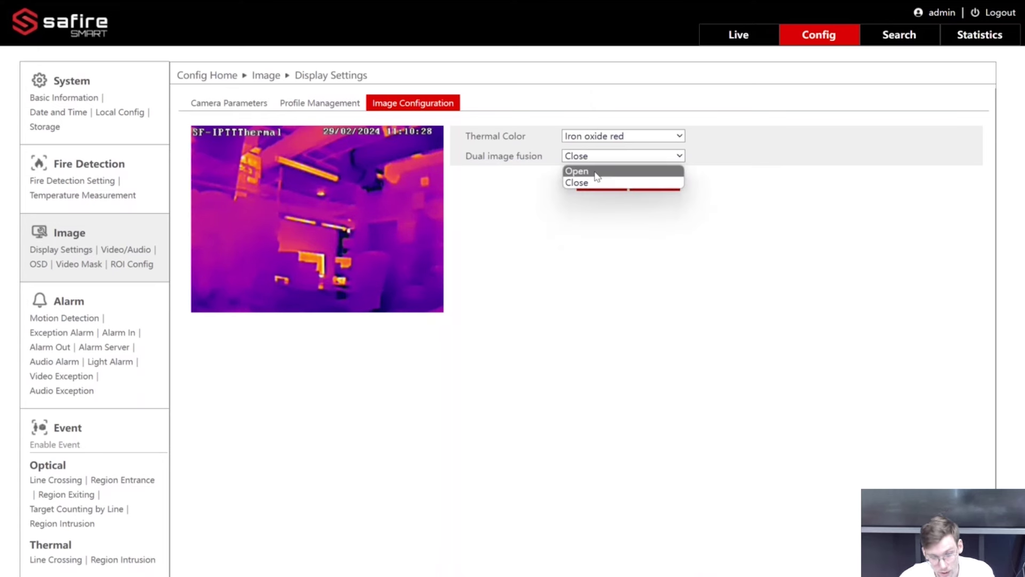
{"action": "left_click", "coordinate": [596, 175]}
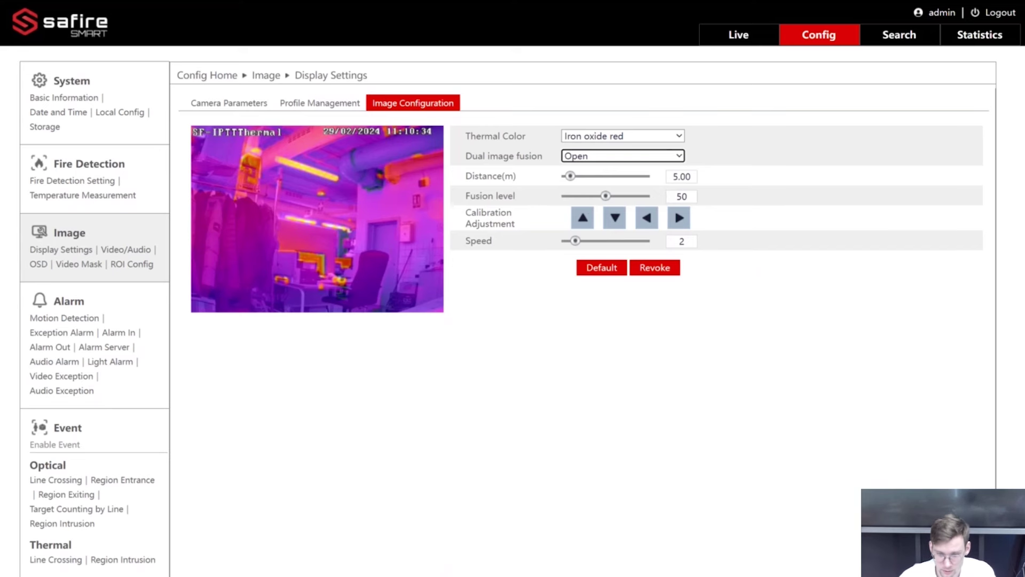
{"action": "left_click", "coordinate": [614, 155]}
{"action": "left_click", "coordinate": [606, 180]}
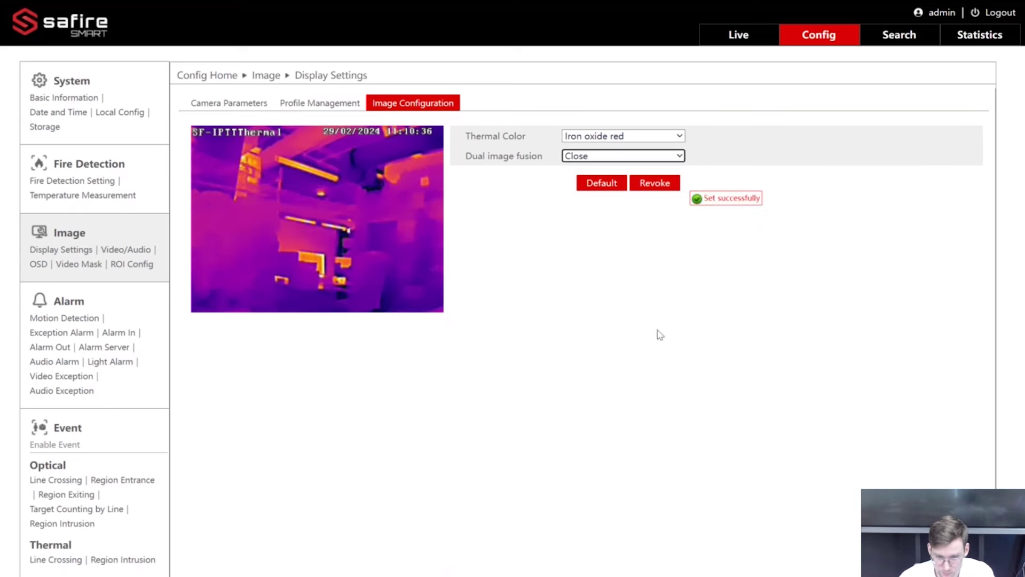
{"action": "left_click", "coordinate": [764, 36]}
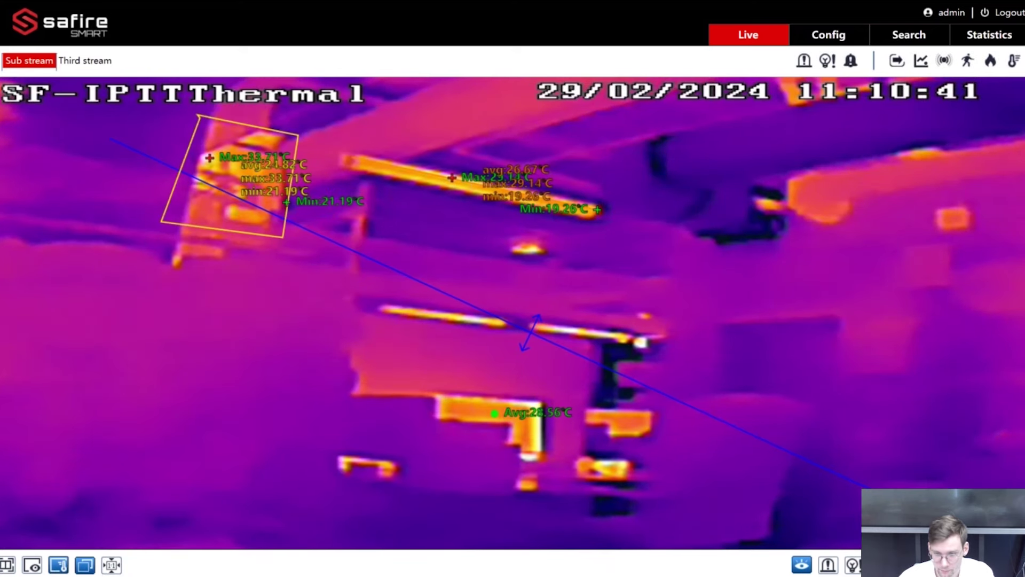
{"action": "left_click", "coordinate": [828, 34]}
{"action": "left_click", "coordinate": [625, 156]}
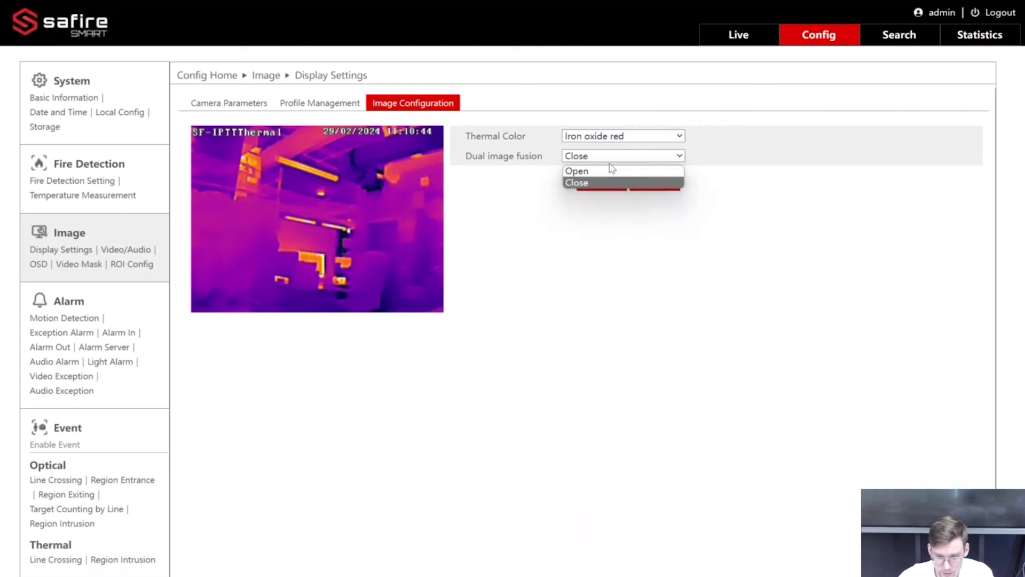
{"action": "left_click", "coordinate": [597, 175]}
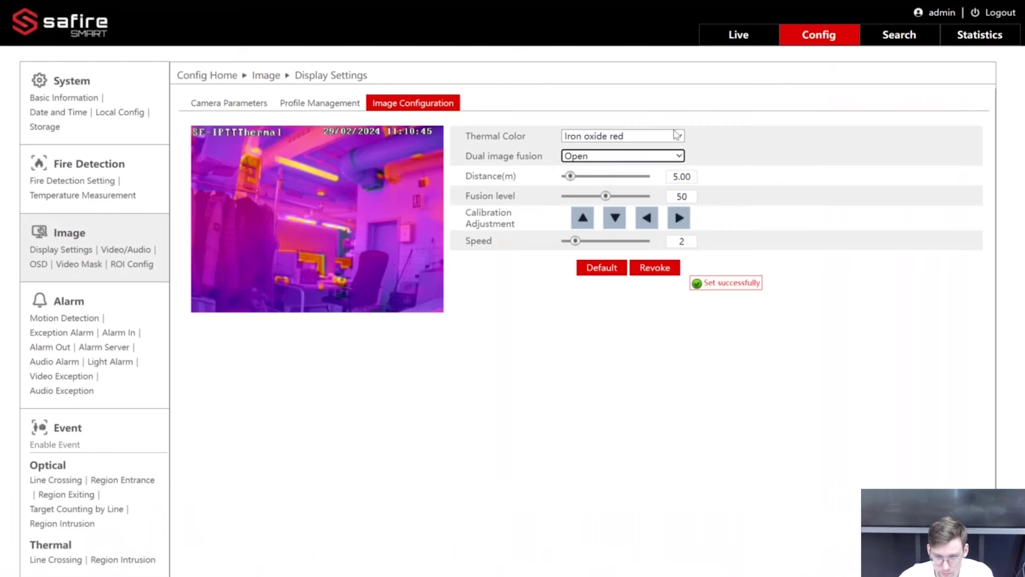
{"action": "left_click", "coordinate": [729, 35]}
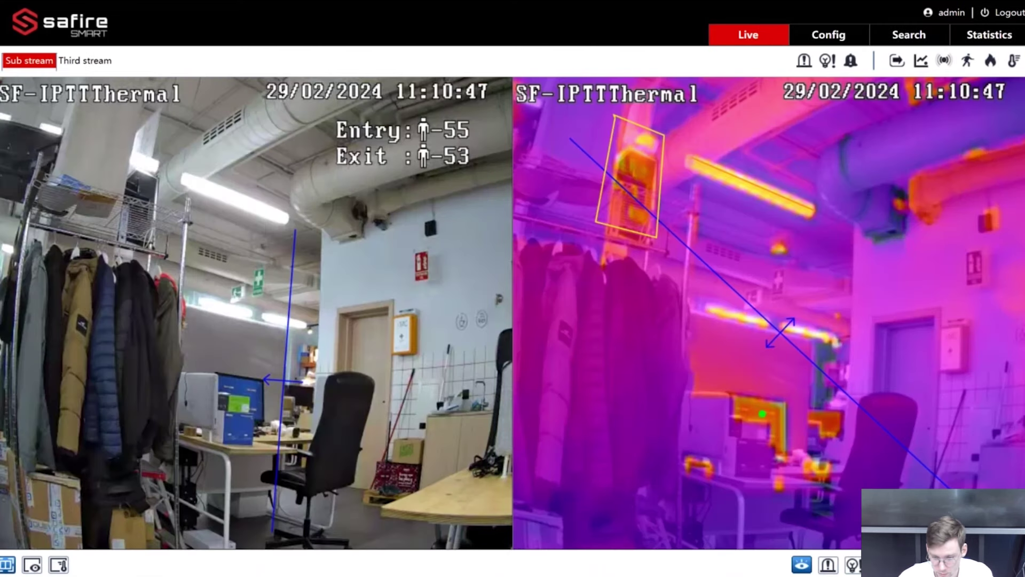
Step: Show the thermal stream alone at full width, then return to Image Configuration
{"action": "left_click", "coordinate": [59, 565]}
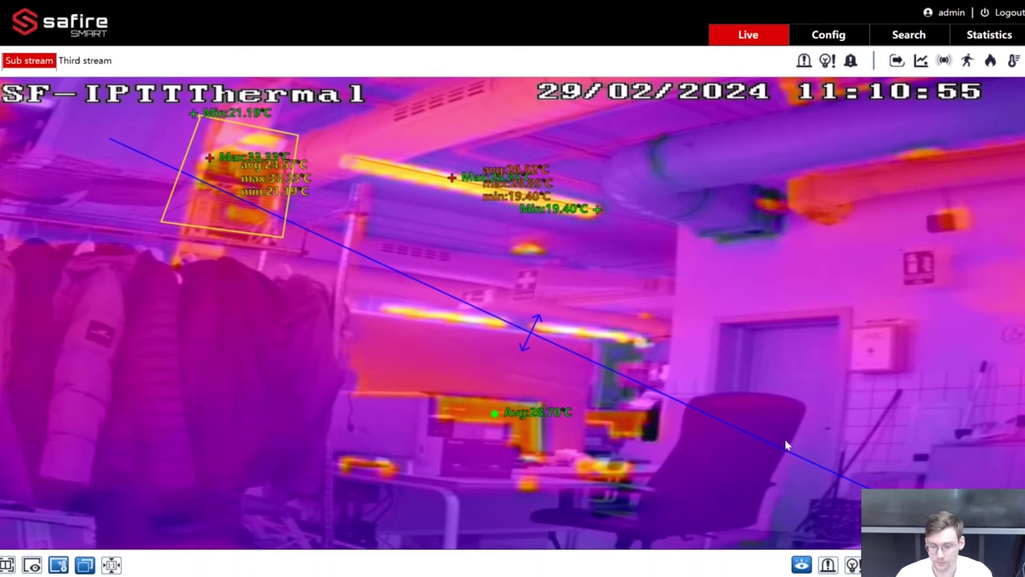
{"action": "left_click", "coordinate": [828, 35]}
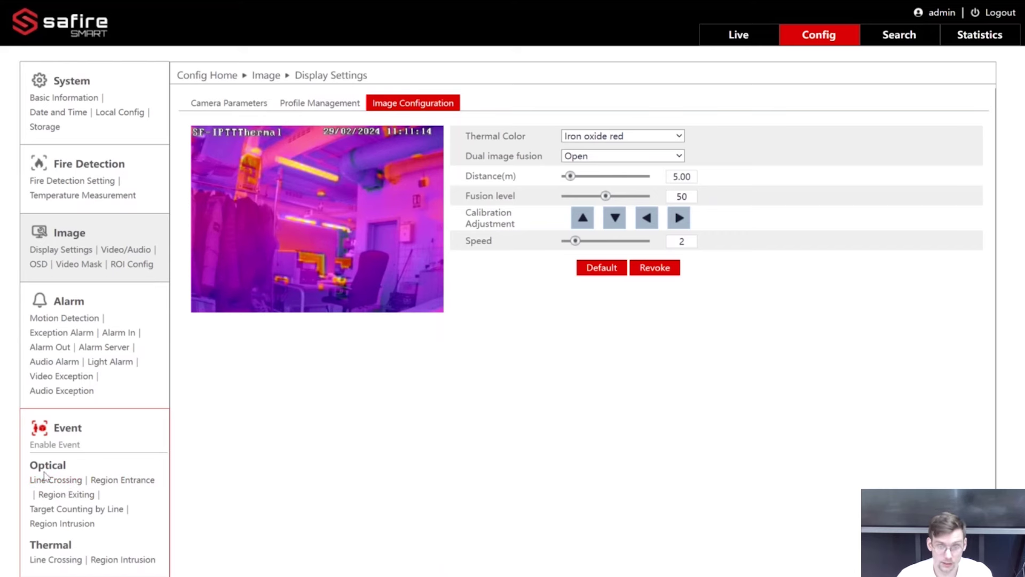
Step: Open Target Counting by Line's Area tab: line 1, A->B, Human targets, Entry/Exit counts
{"action": "left_click", "coordinate": [56, 480]}
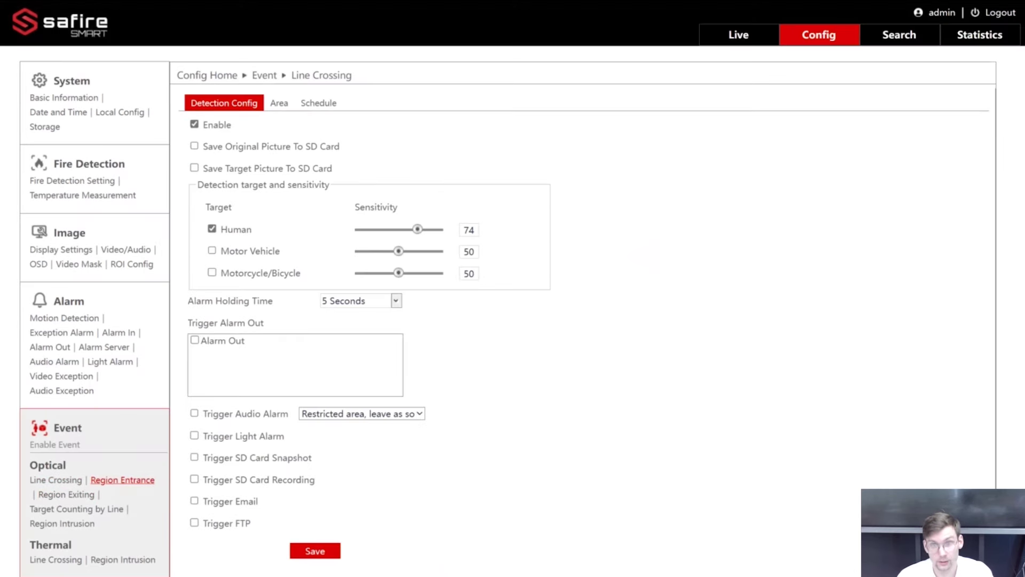
{"action": "left_click", "coordinate": [122, 480]}
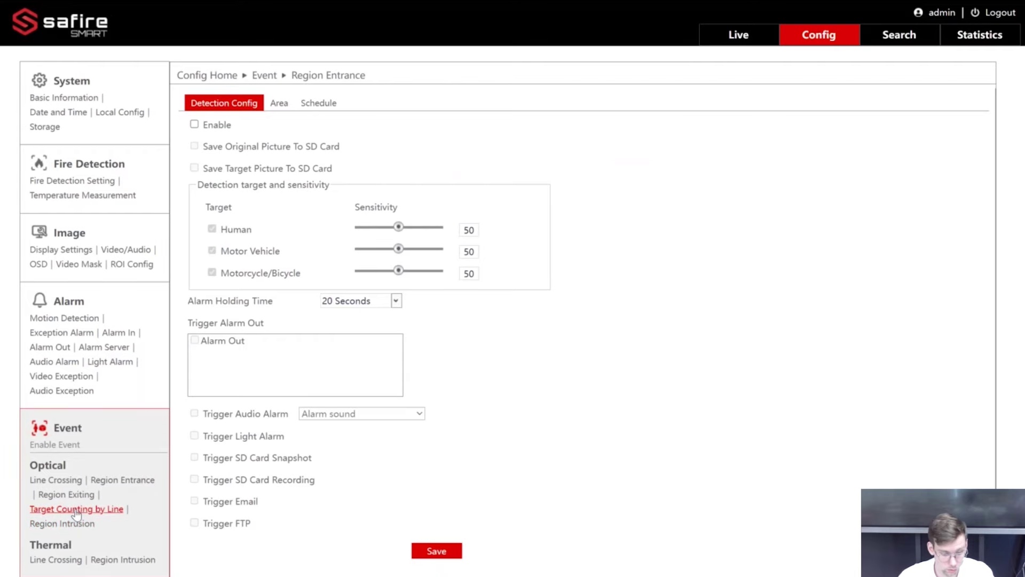
{"action": "left_click", "coordinate": [76, 508]}
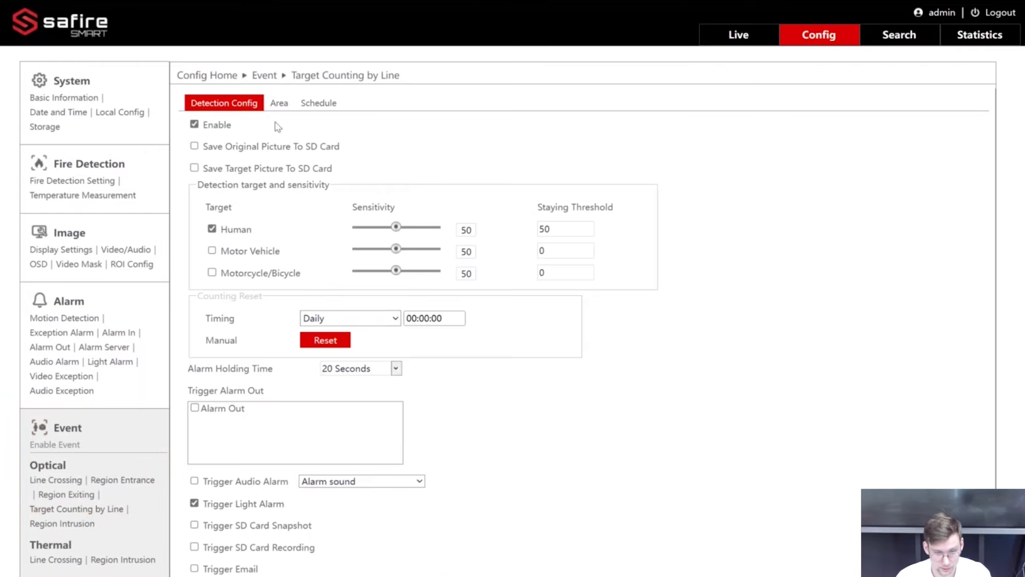
{"action": "left_click", "coordinate": [278, 105]}
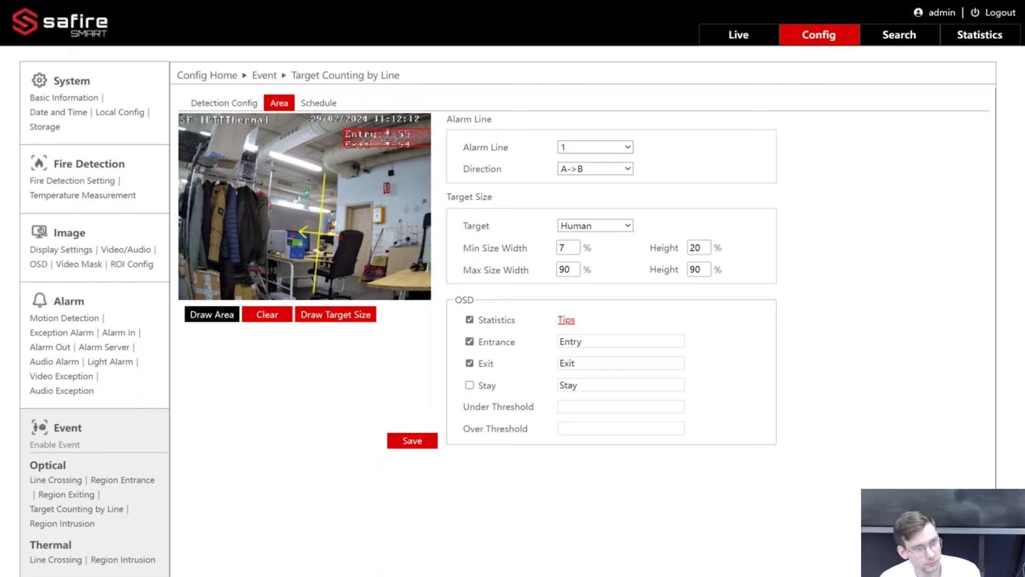
Step: Check the live Entry/Exit counts, then open IP Camera 19 from IPC Manager Tool
{"action": "left_click", "coordinate": [739, 36]}
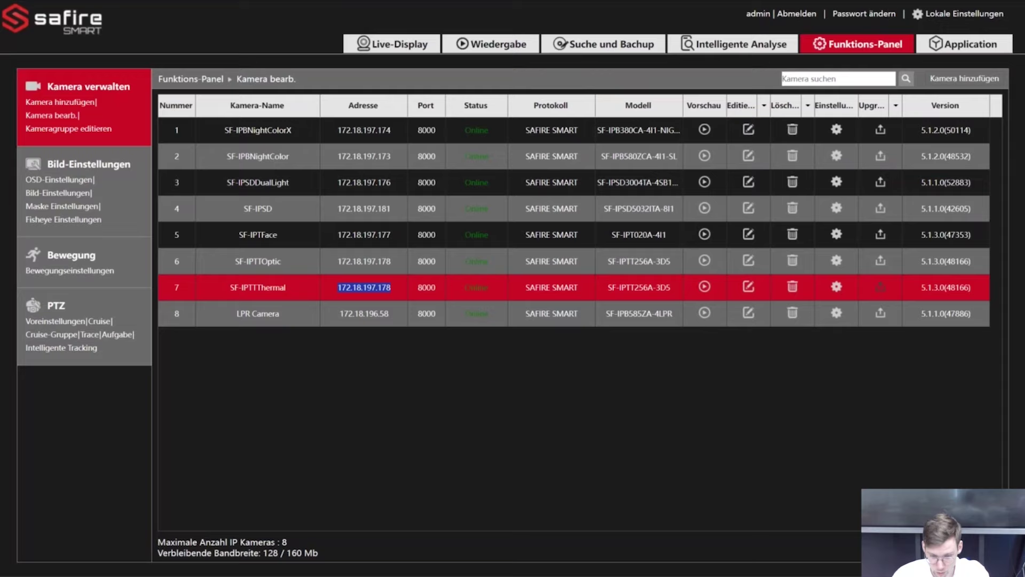
{"action": "left_click", "coordinate": [494, 574]}
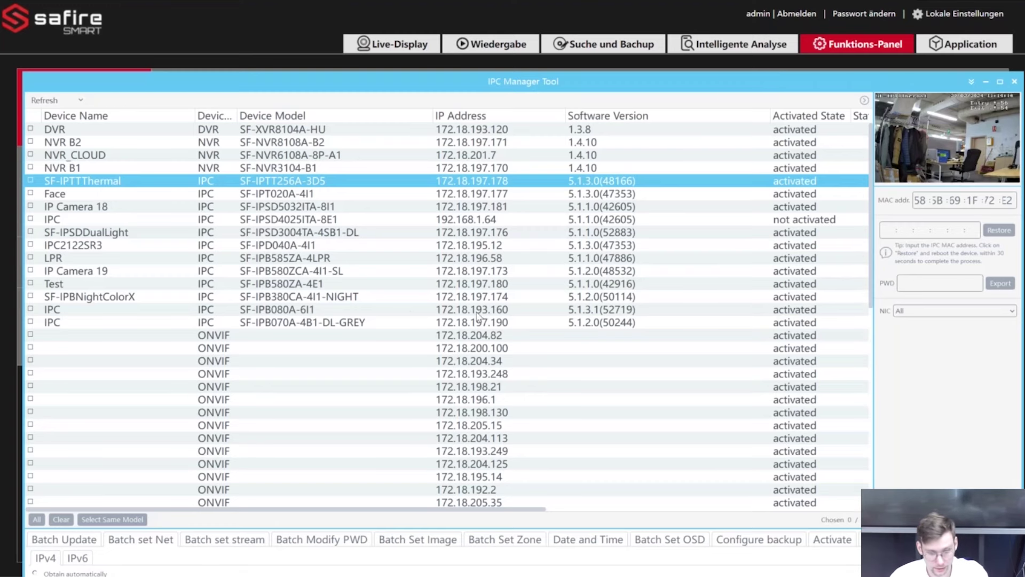
{"action": "left_click", "coordinate": [507, 272]}
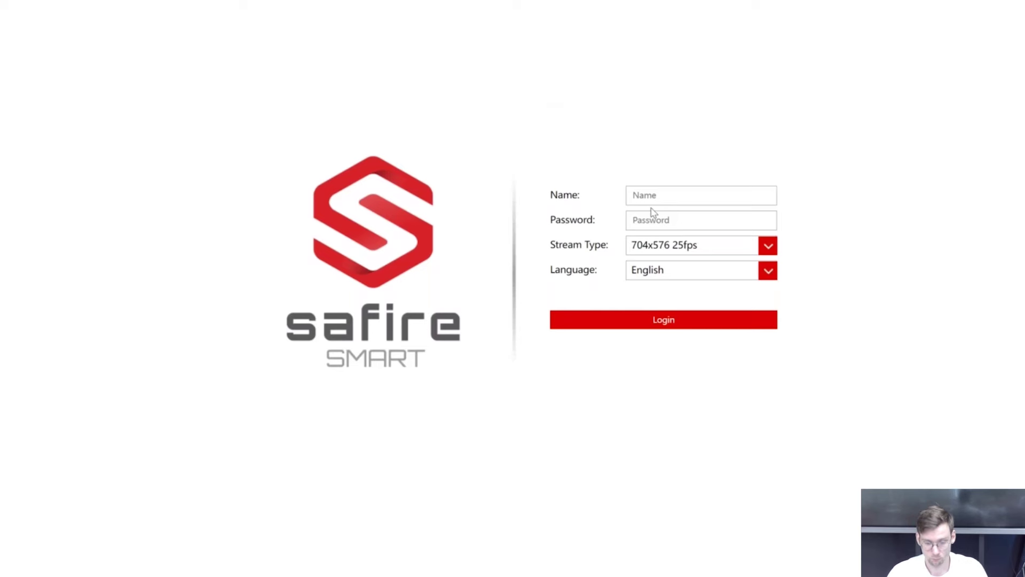
{"action": "left_click", "coordinate": [661, 196]}
Step: Log in to IP Camera 19 as admin with the account password and open the Config overview
{"action": "type", "text": "admin"}
{"action": "key", "text": "Tab"}
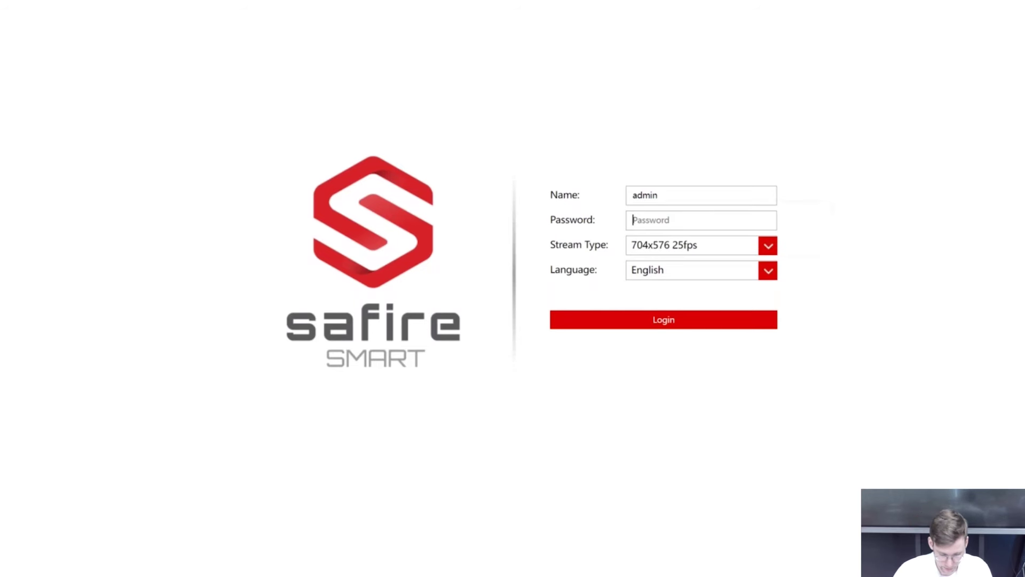
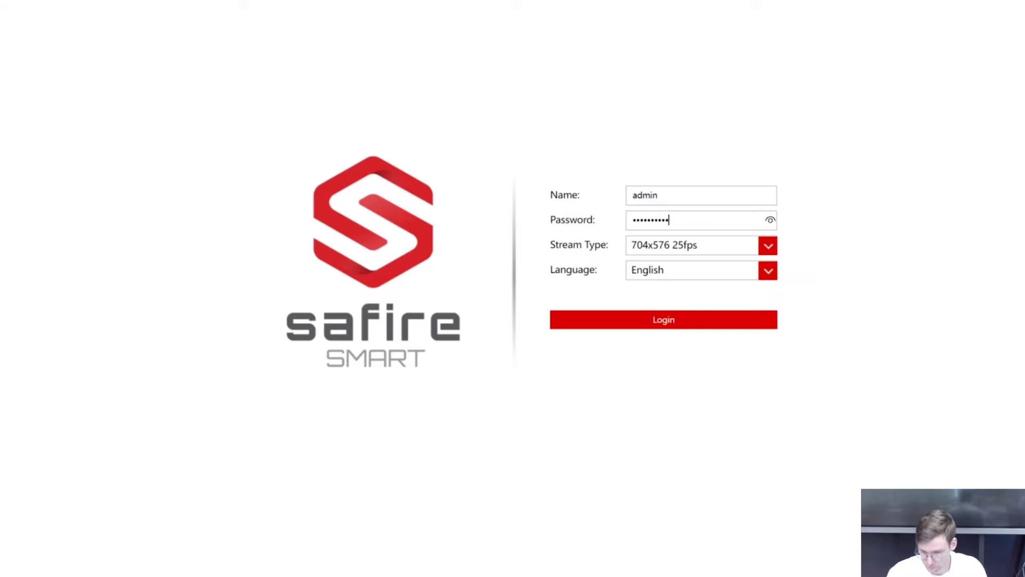
{"action": "key", "text": "Return"}
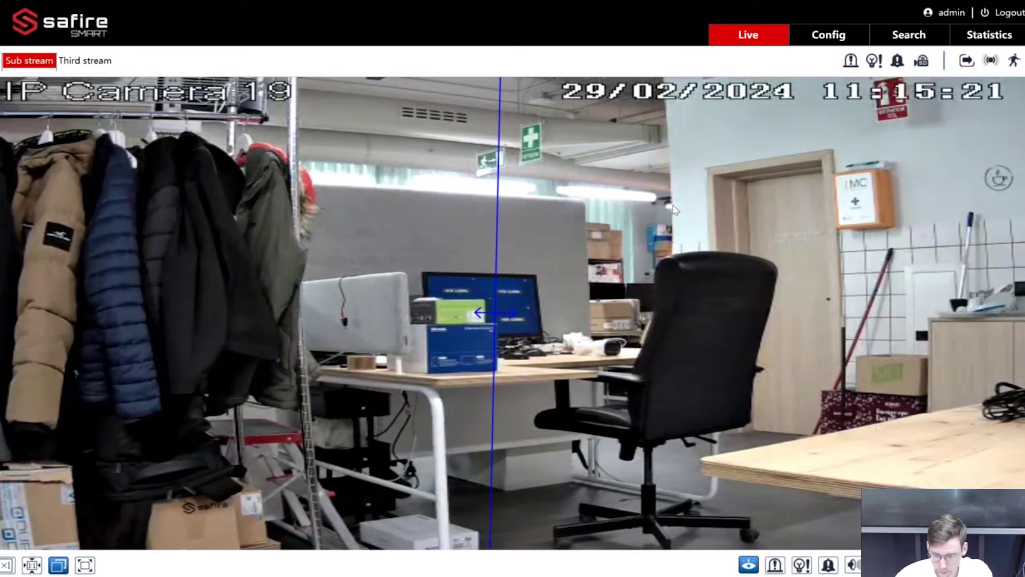
{"action": "left_click", "coordinate": [825, 39]}
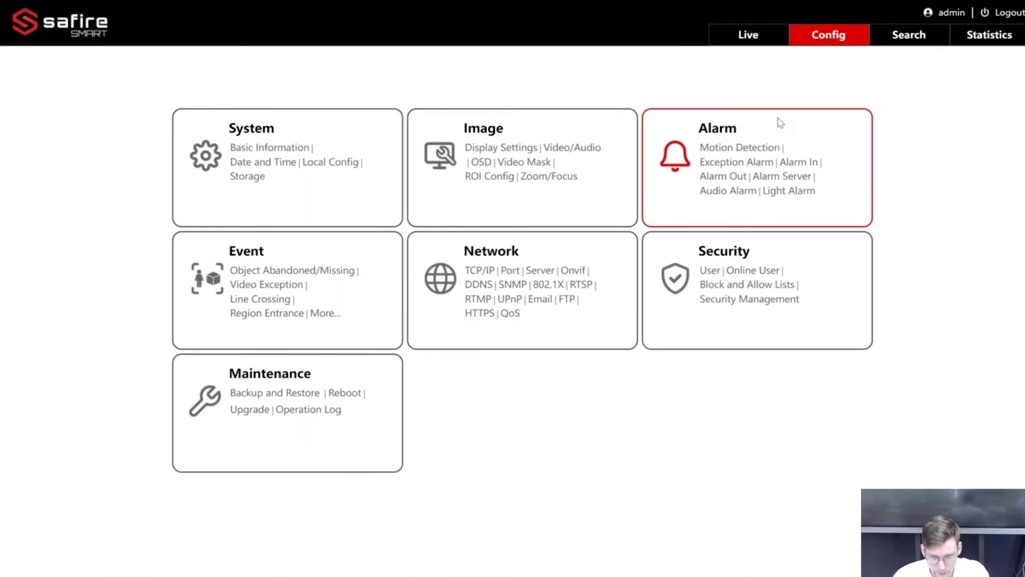
Step: Open Image > Display Settings and review the Illumination Mode options without changing them
{"action": "left_click", "coordinate": [511, 147]}
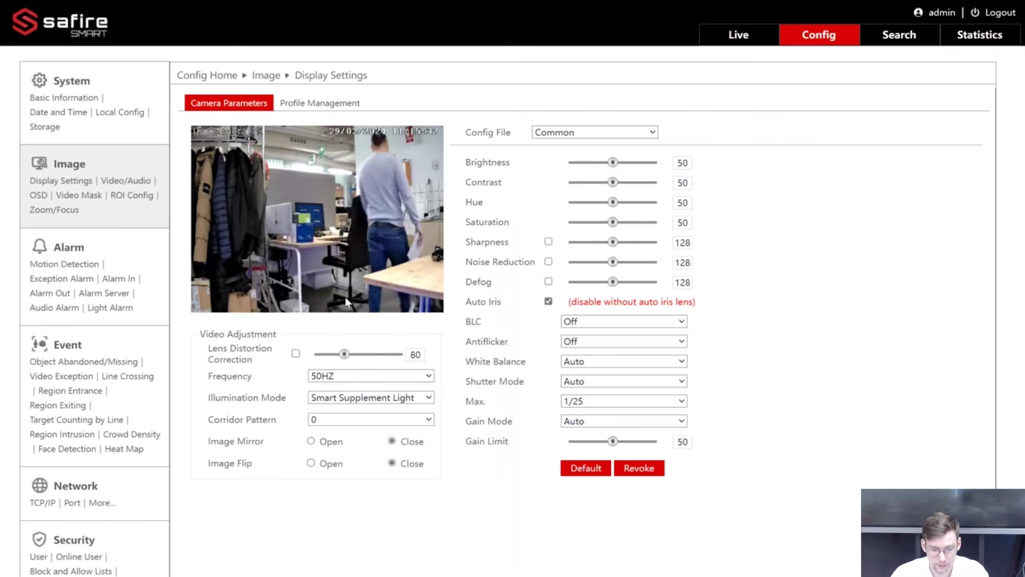
{"action": "left_click_drag", "start_coordinate": [287, 398], "coordinate": [207, 398]}
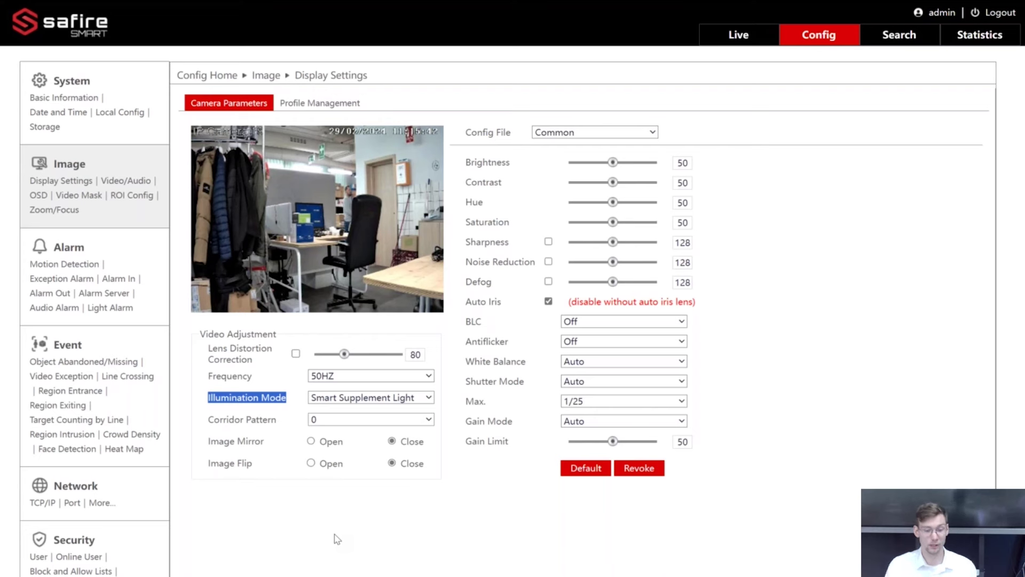
{"action": "left_click", "coordinate": [399, 400]}
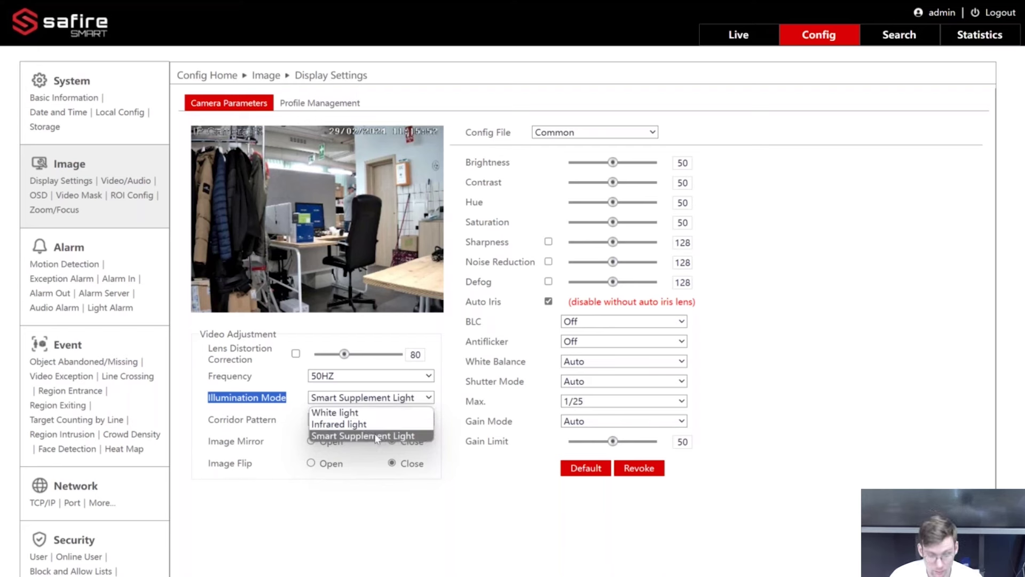
{"action": "left_click", "coordinate": [380, 396]}
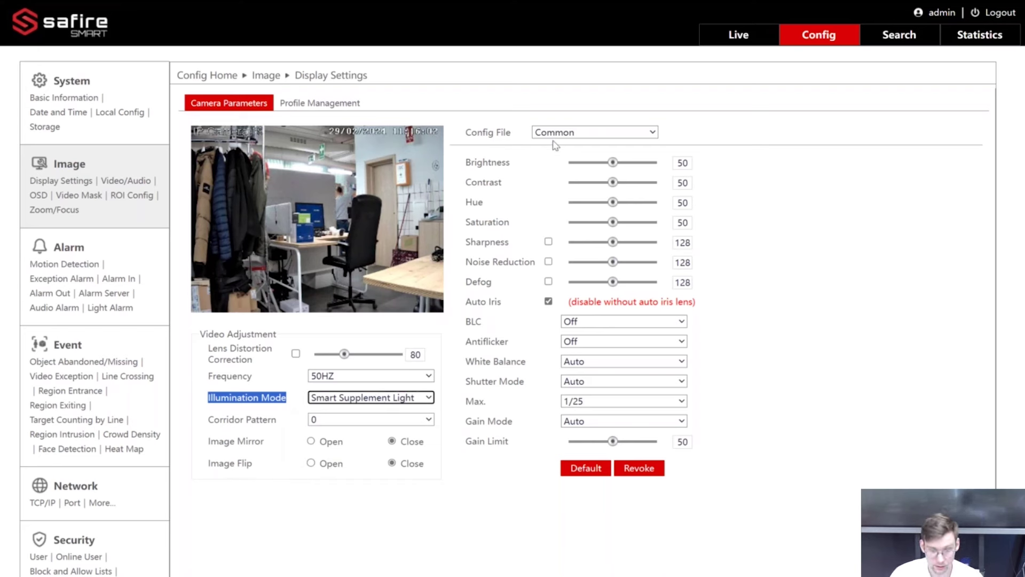
Step: Review the Config File image profiles, keeping the Common profile selected
{"action": "left_click", "coordinate": [598, 140]}
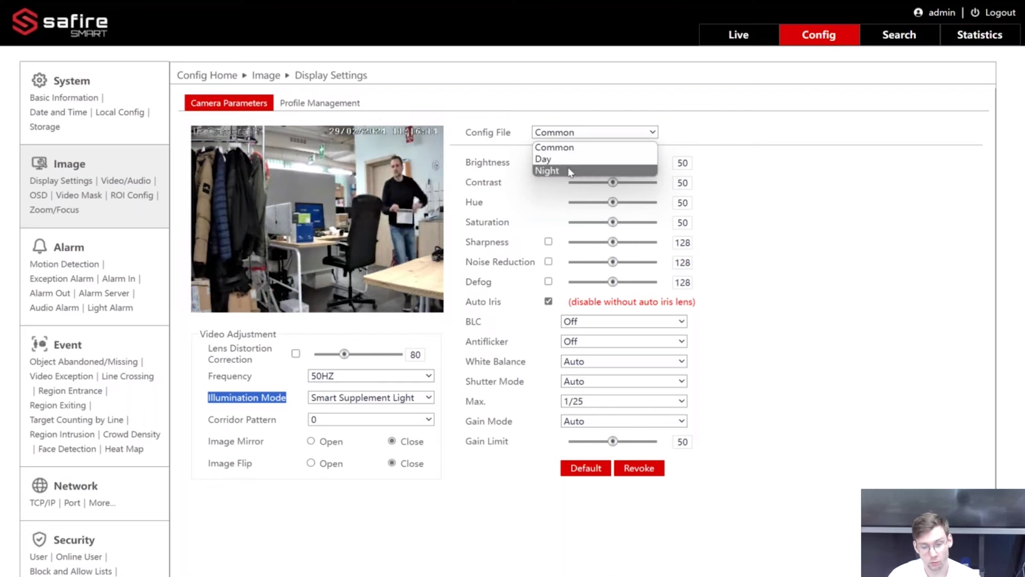
{"action": "left_click", "coordinate": [807, 379]}
{"action": "left_click", "coordinate": [587, 132]}
{"action": "left_click", "coordinate": [661, 245]}
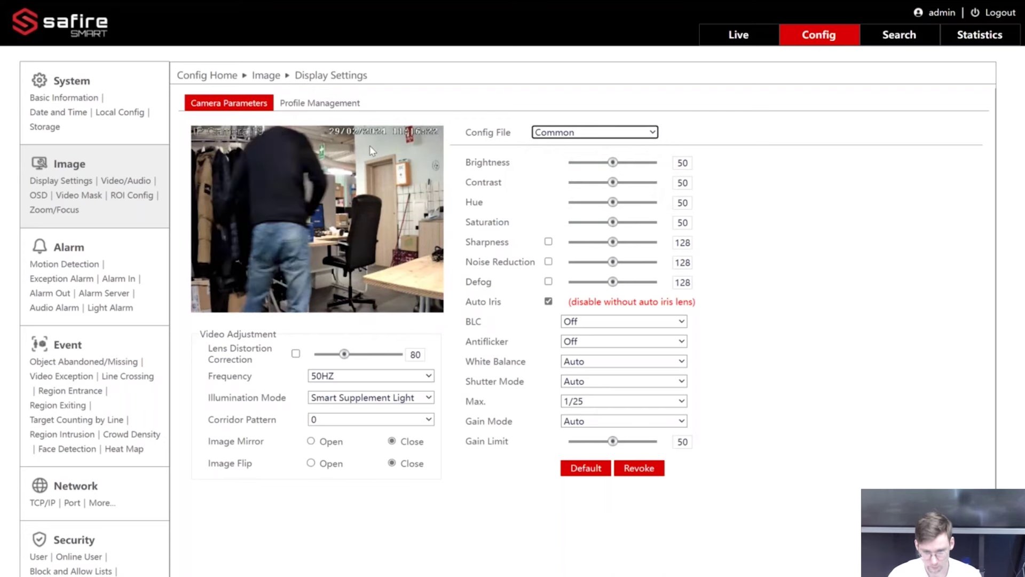
Step: Set the profile schedule to Timing with the Day range about 06:22 to 17:21
{"action": "left_click", "coordinate": [355, 104]}
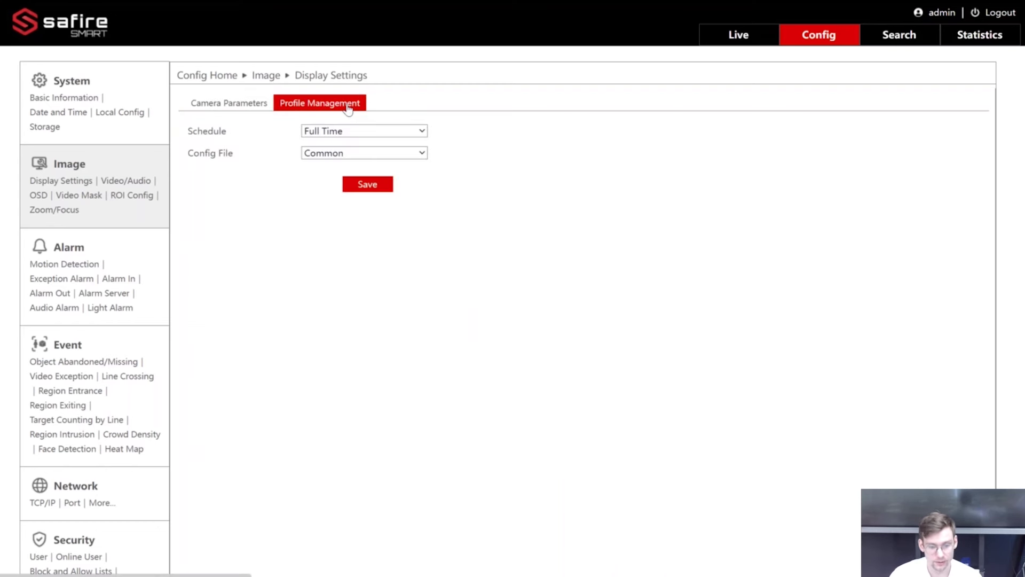
{"action": "left_click", "coordinate": [335, 137]}
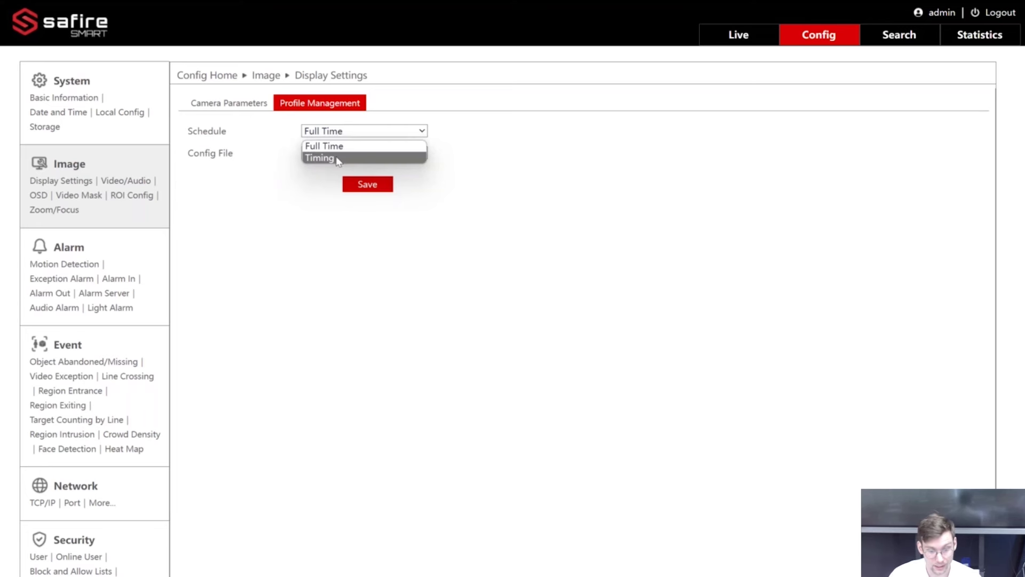
{"action": "left_click", "coordinate": [338, 158]}
{"action": "left_click_drag", "start_coordinate": [471, 182], "coordinate": [413, 181]}
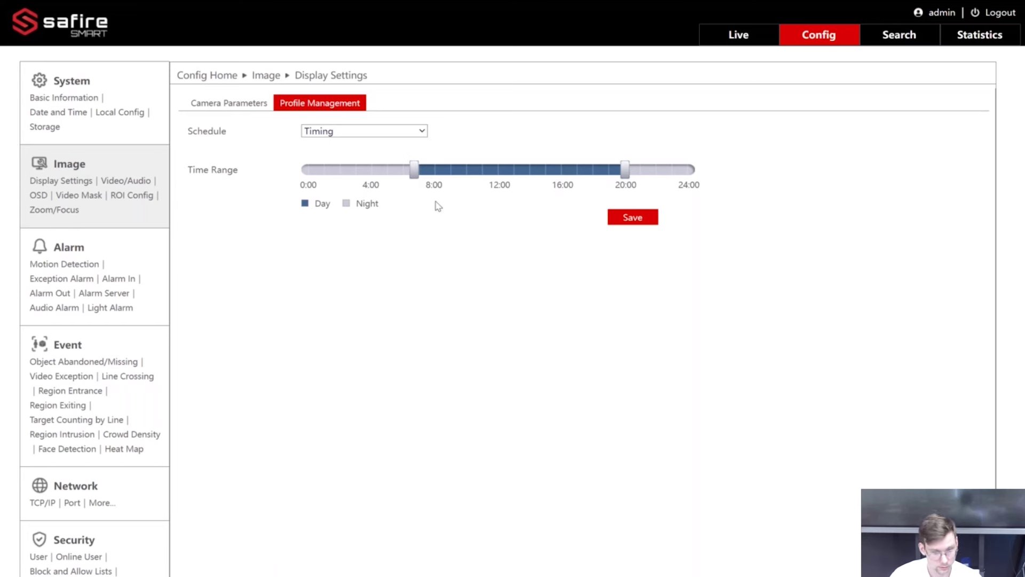
{"action": "left_click_drag", "start_coordinate": [626, 180], "coordinate": [587, 182]}
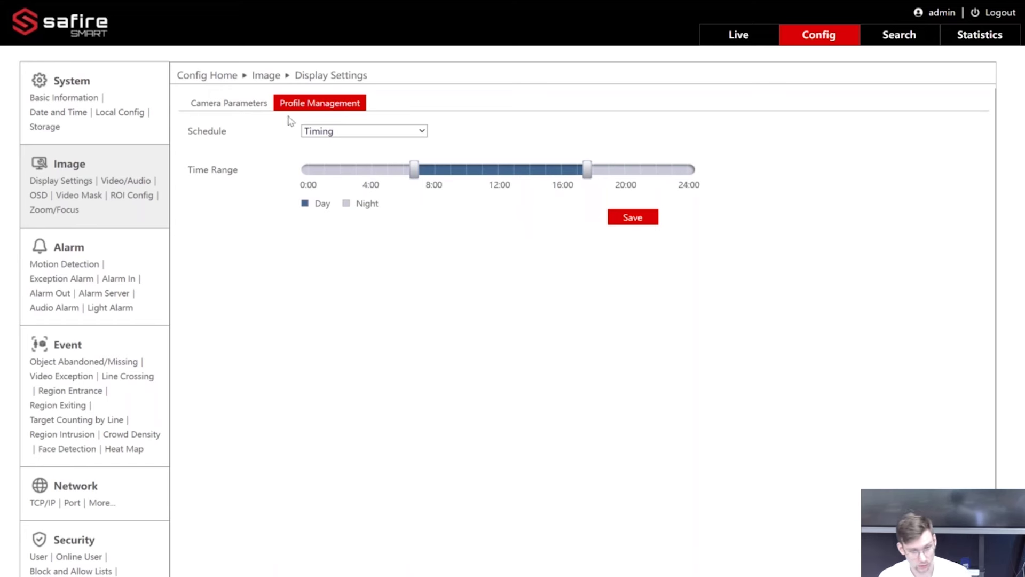
{"action": "left_click", "coordinate": [264, 104]}
Step: Load the Day then Night image profiles, check Night's illumination options, and bring up IPC Manager Tool
{"action": "left_click", "coordinate": [597, 136]}
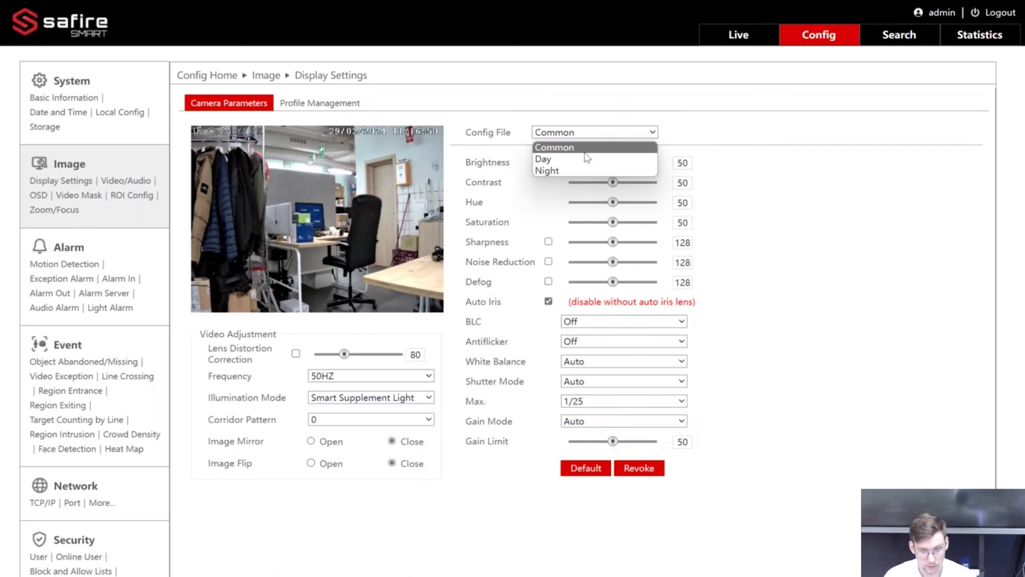
{"action": "left_click", "coordinate": [588, 154]}
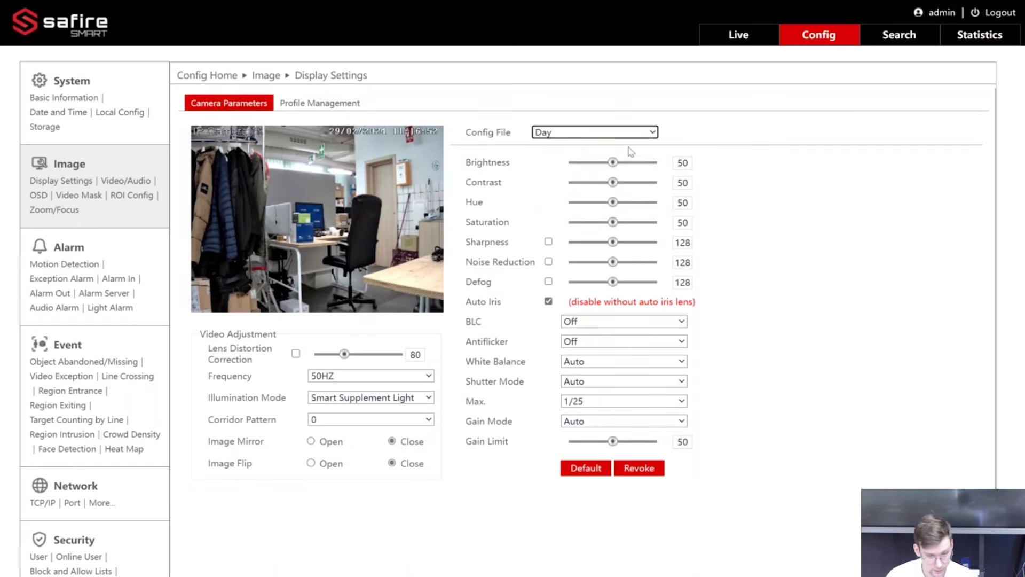
{"action": "left_click", "coordinate": [609, 134]}
{"action": "left_click", "coordinate": [579, 169]}
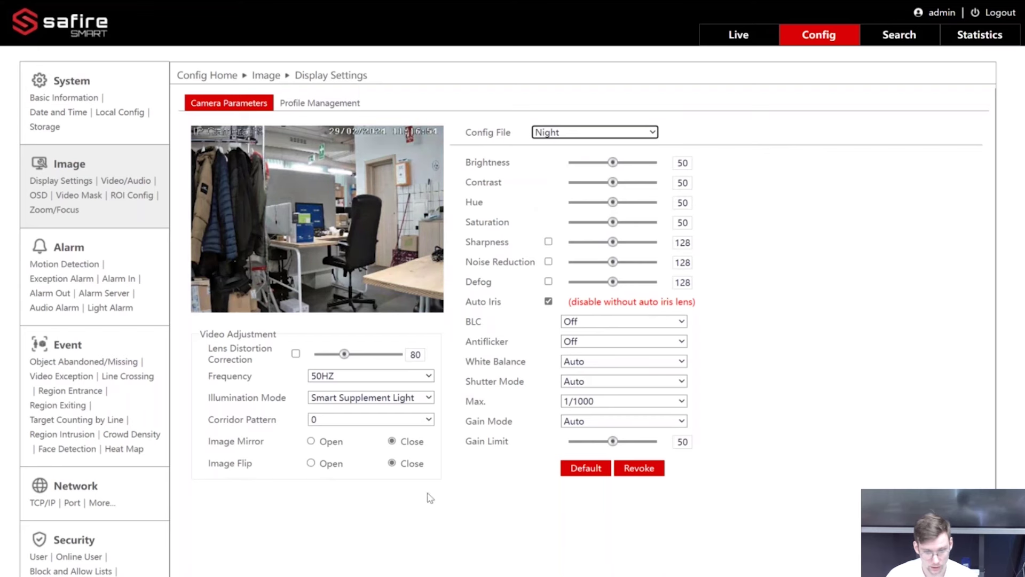
{"action": "left_click", "coordinate": [410, 398]}
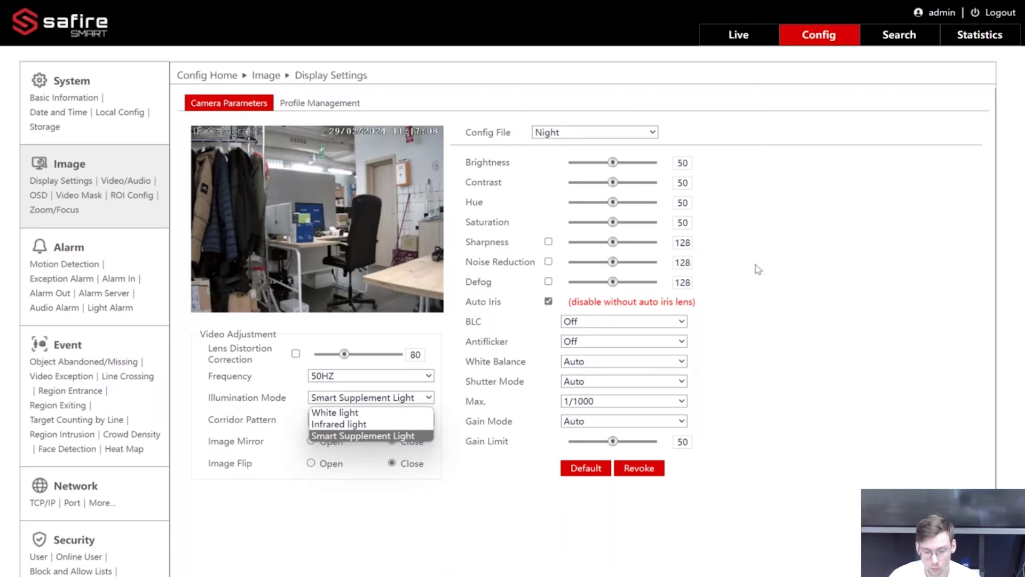
{"action": "left_click", "coordinate": [791, 342]}
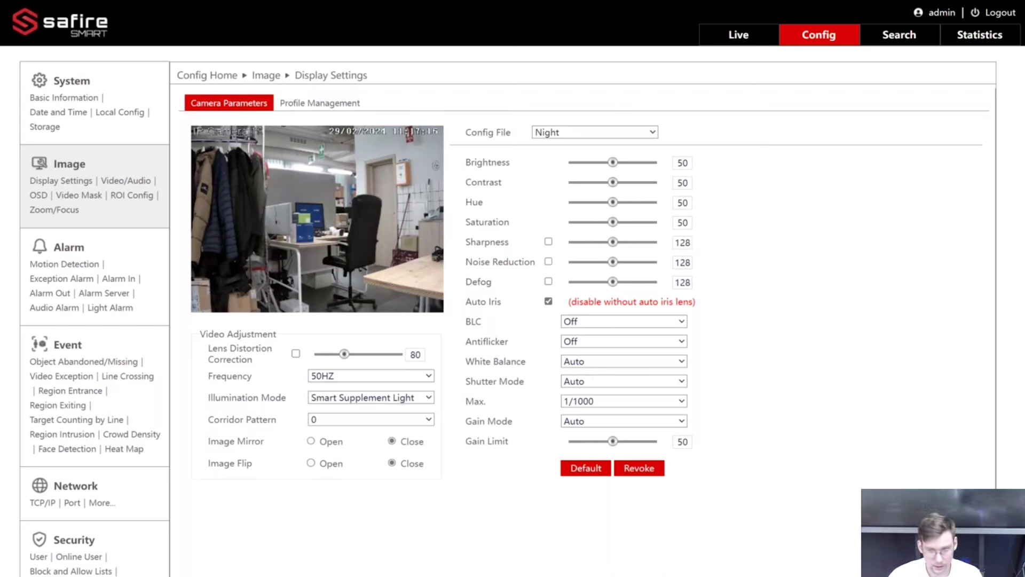
{"action": "left_click", "coordinate": [494, 540]}
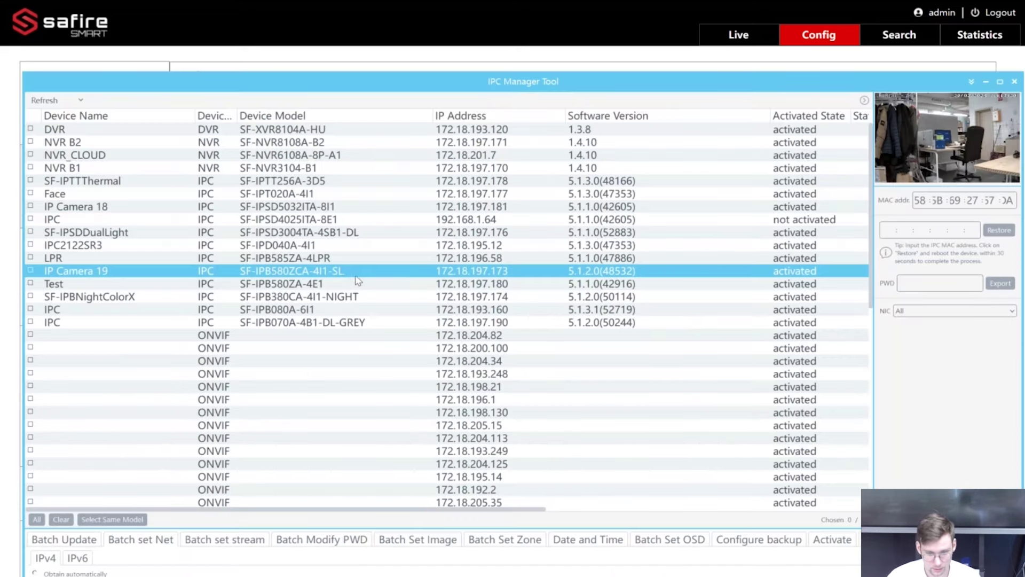
Step: Select the SF-IPB070A-4B1-DL-GREY camera in IPC Manager Tool, then minimize the tool
{"action": "left_click", "coordinate": [350, 323]}
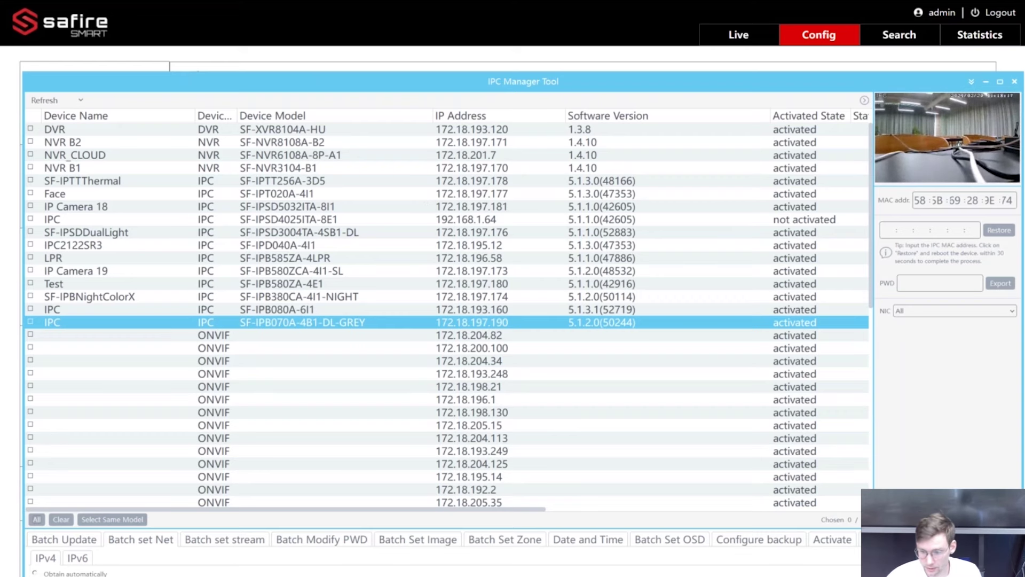
{"action": "left_click", "coordinate": [988, 82]}
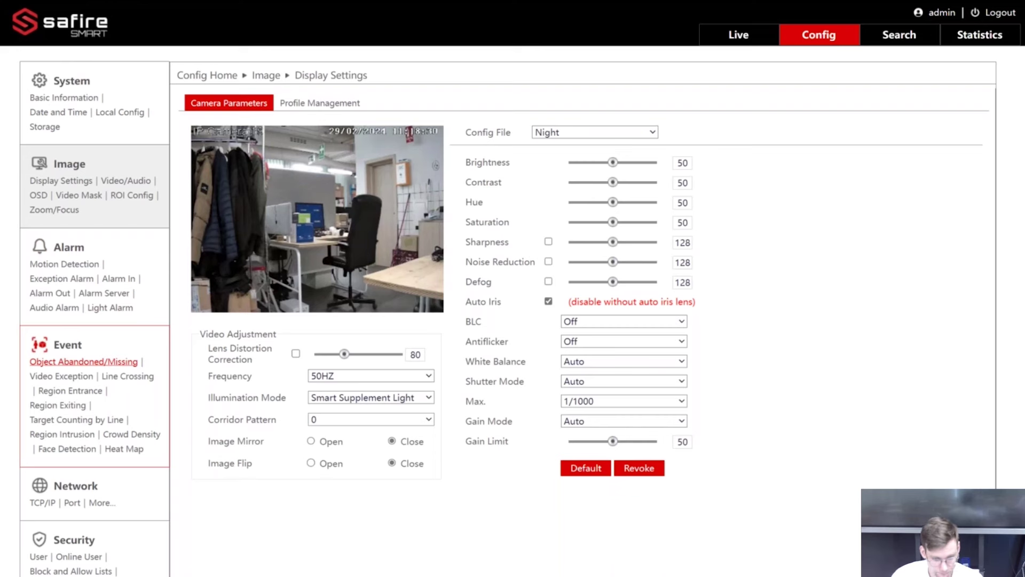
Step: Enable Trigger Audio Alarm for Line Crossing detection, then switch to IPC Manager Tool
{"action": "left_click", "coordinate": [122, 377]}
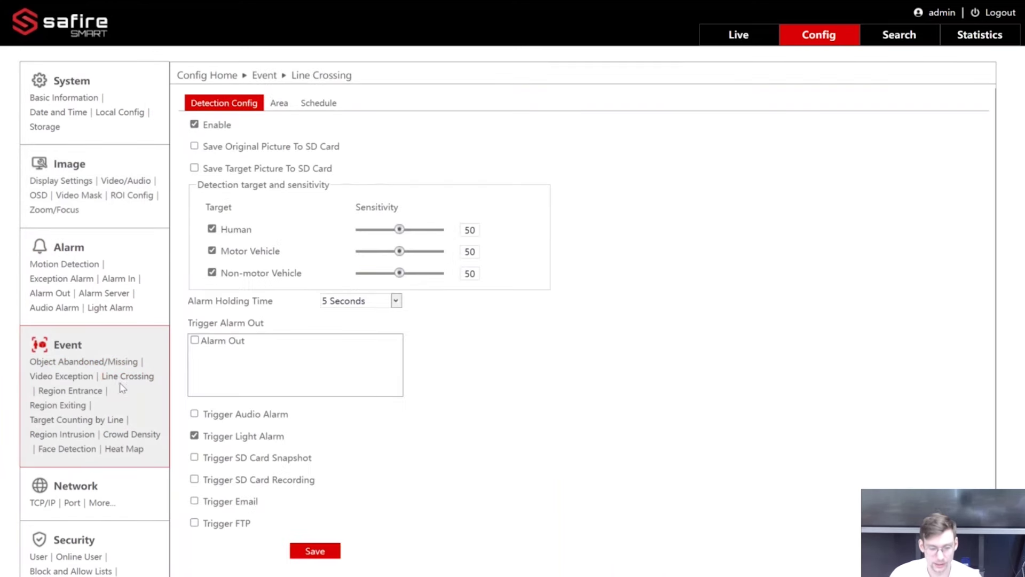
{"action": "left_click", "coordinate": [194, 414]}
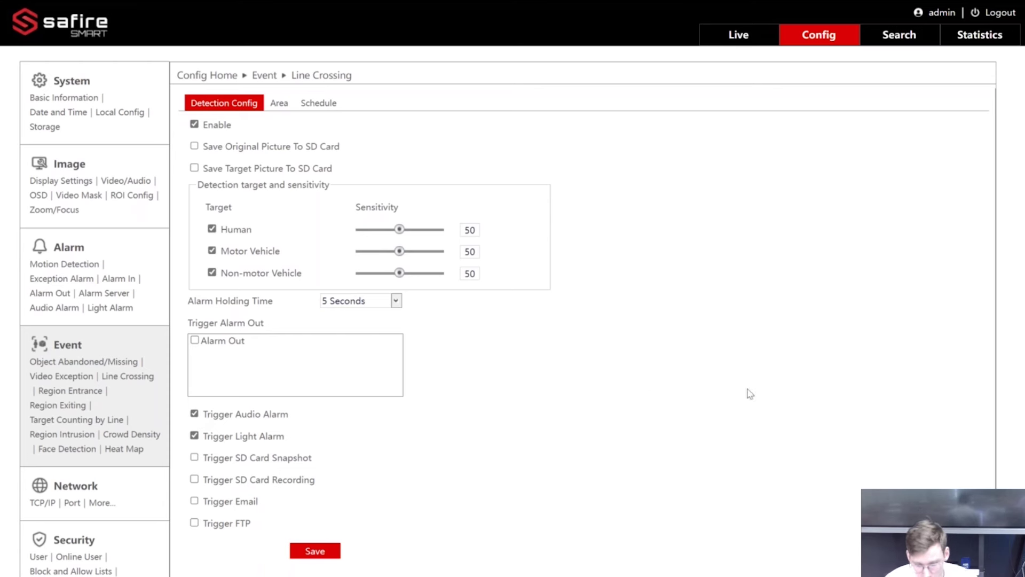
{"action": "key", "text": "alt+Tab"}
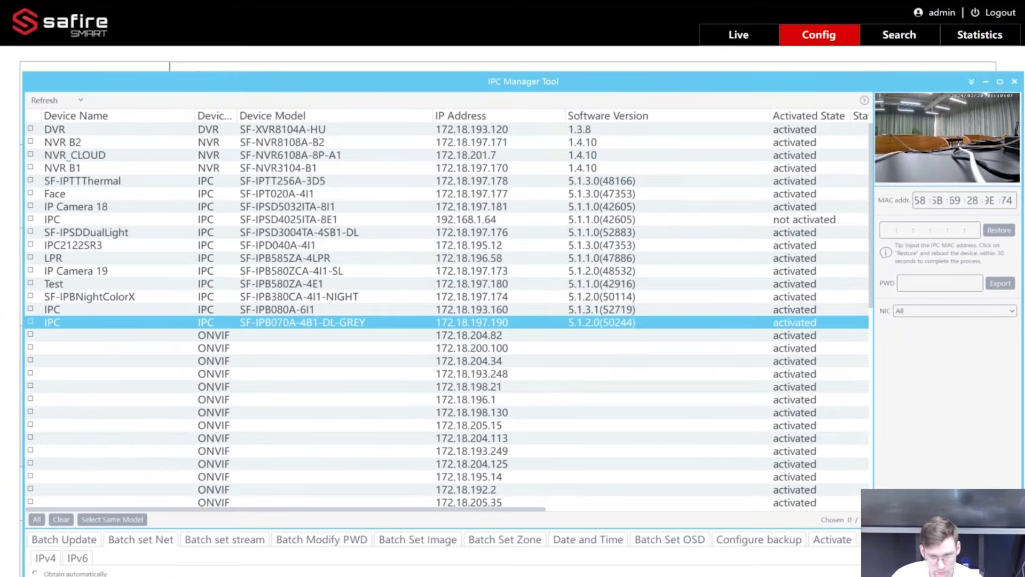
Step: Open the SF-IPB070A-4B1-DL-GREY camera's login page, accept the privacy statement, and enter admin with its password
{"action": "double_click", "coordinate": [299, 322]}
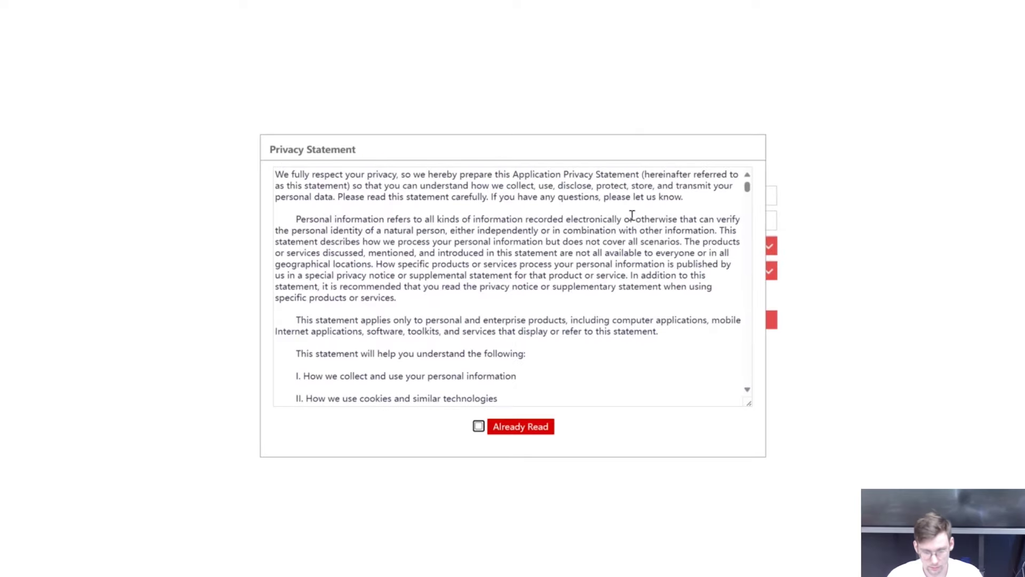
{"action": "left_click", "coordinate": [478, 426]}
{"action": "left_click", "coordinate": [511, 428]}
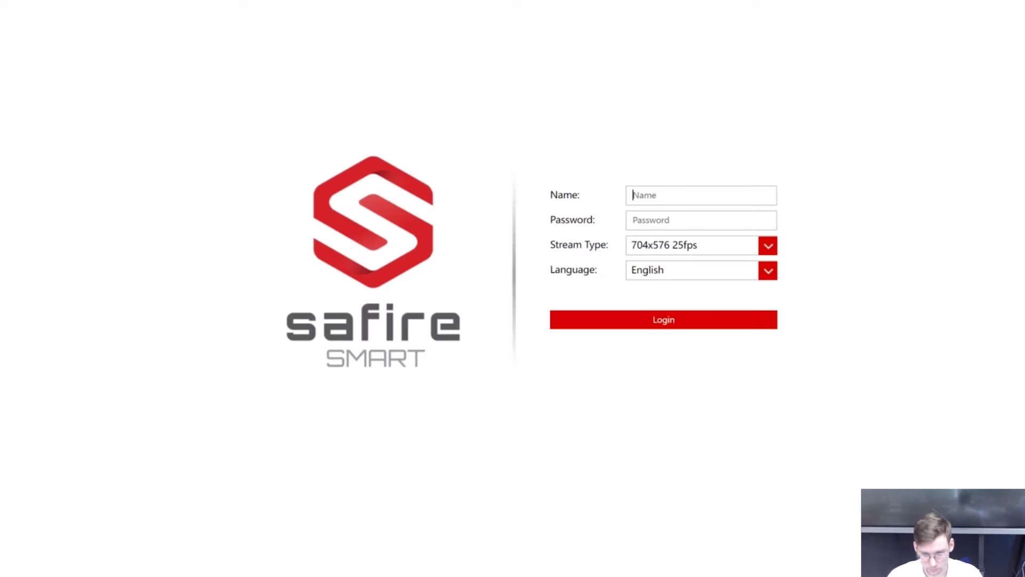
{"action": "type", "text": "admin"}
{"action": "key", "text": "Tab"}
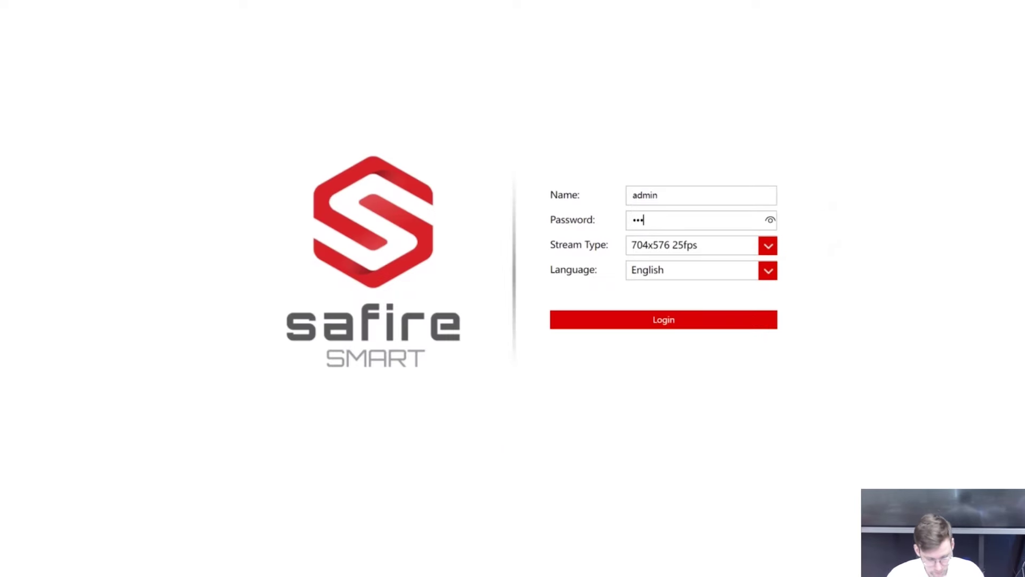
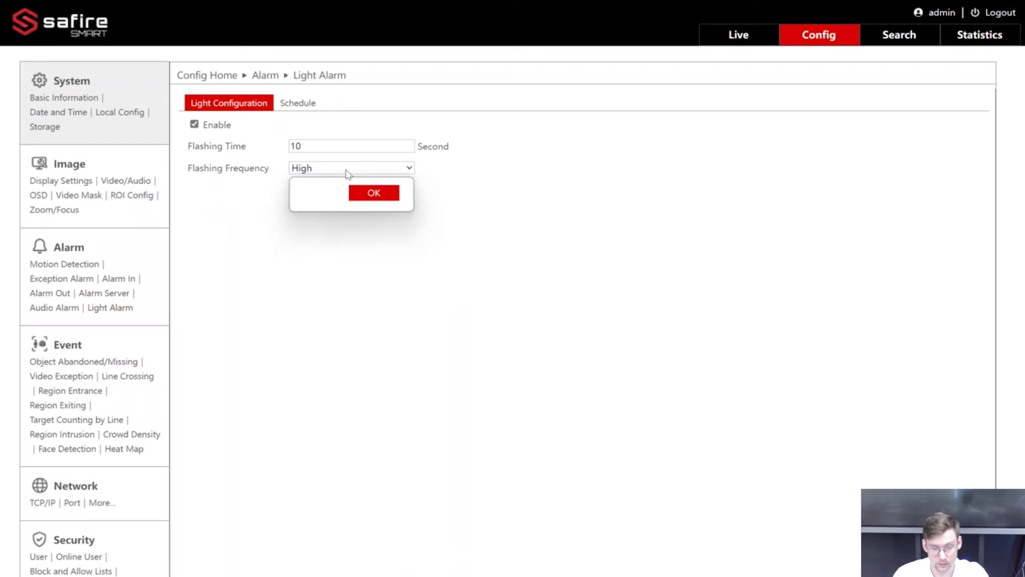
Step: Show the NVR's Kamera bearb. list of eight IP cameras, including SF-IPTThermal at 172.18.197.178
{"action": "left_click", "coordinate": [325, 149]}
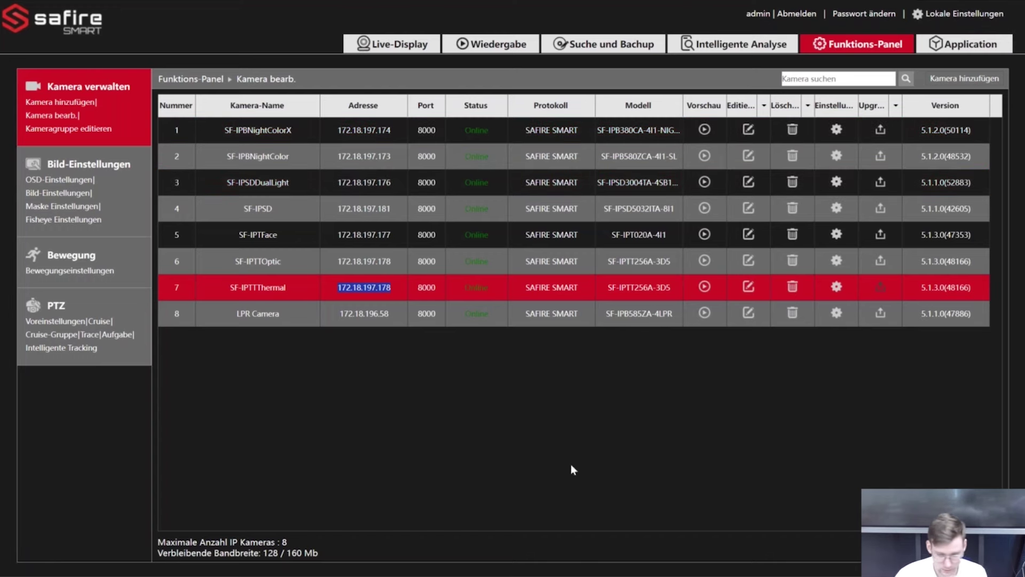
Step: From IPC Manager Tool, log into the Face camera's web page with the camera's user name and password
{"action": "key", "text": "alt+Tab"}
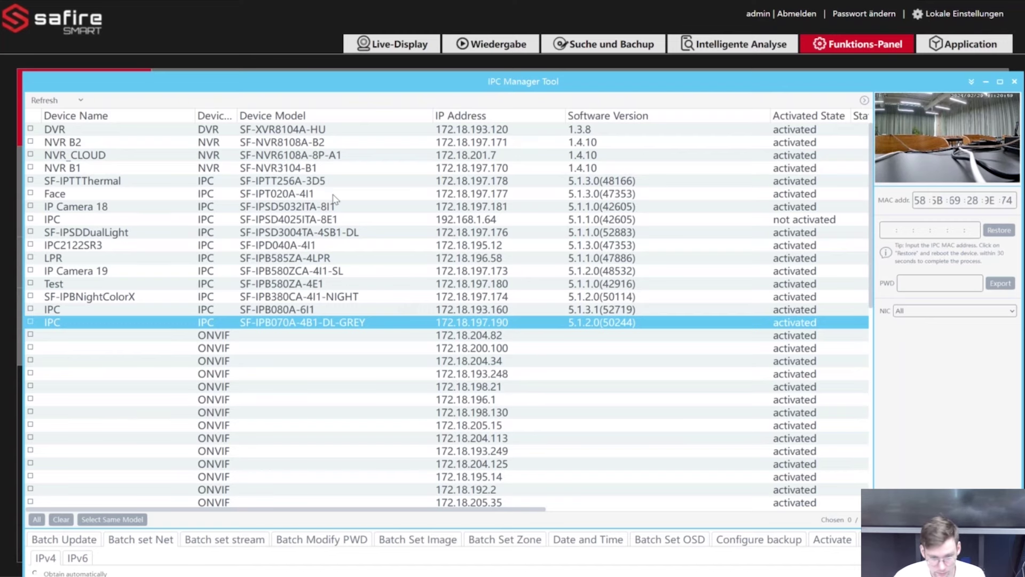
{"action": "left_click", "coordinate": [54, 195]}
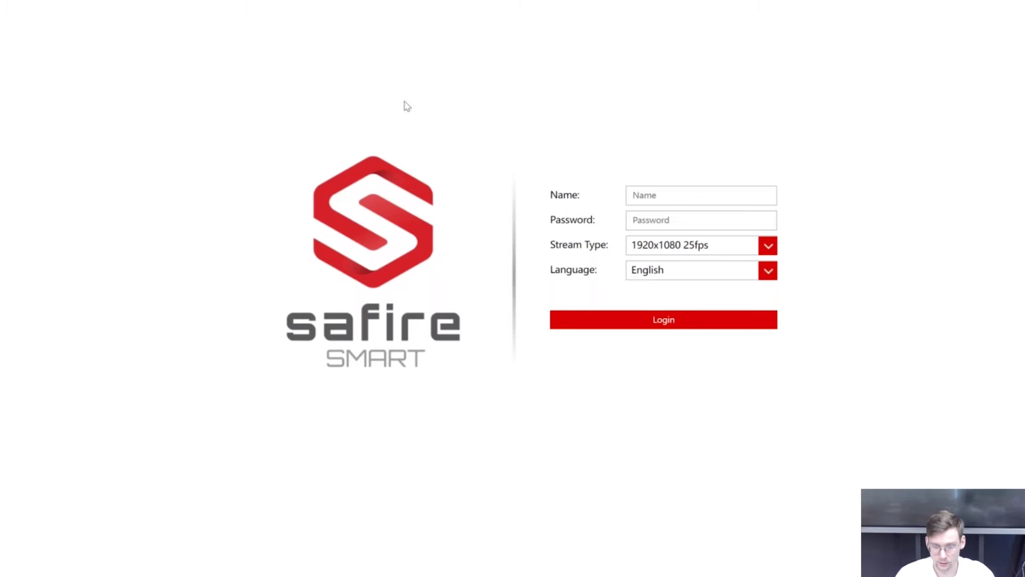
{"action": "left_click", "coordinate": [663, 195]}
{"action": "type", "text": "admion"}
{"action": "key", "text": "Tab"}
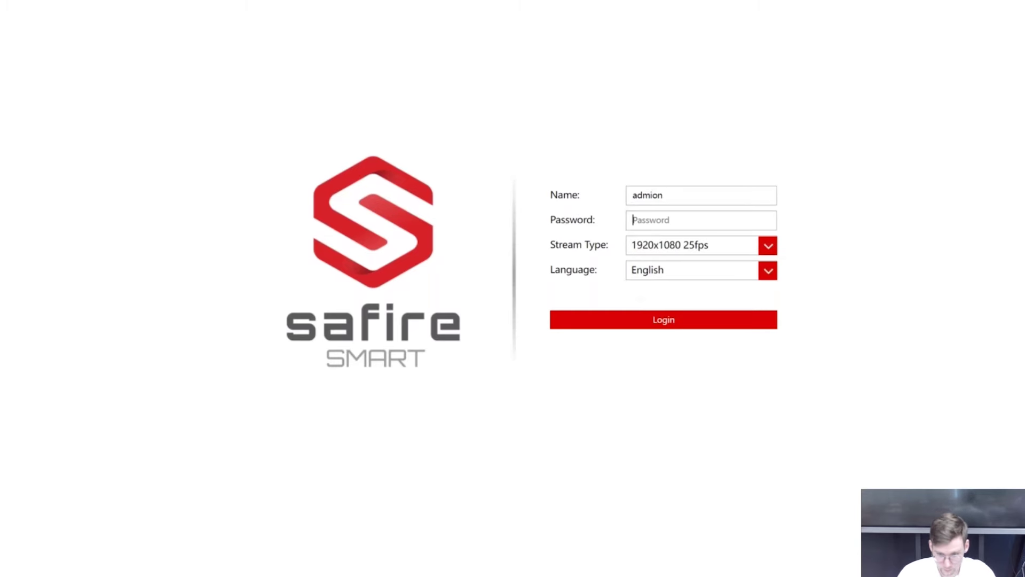
{"action": "key", "text": "BackSpace"}
{"action": "key", "text": "BackSpace"}
{"action": "type", "text": "n"}
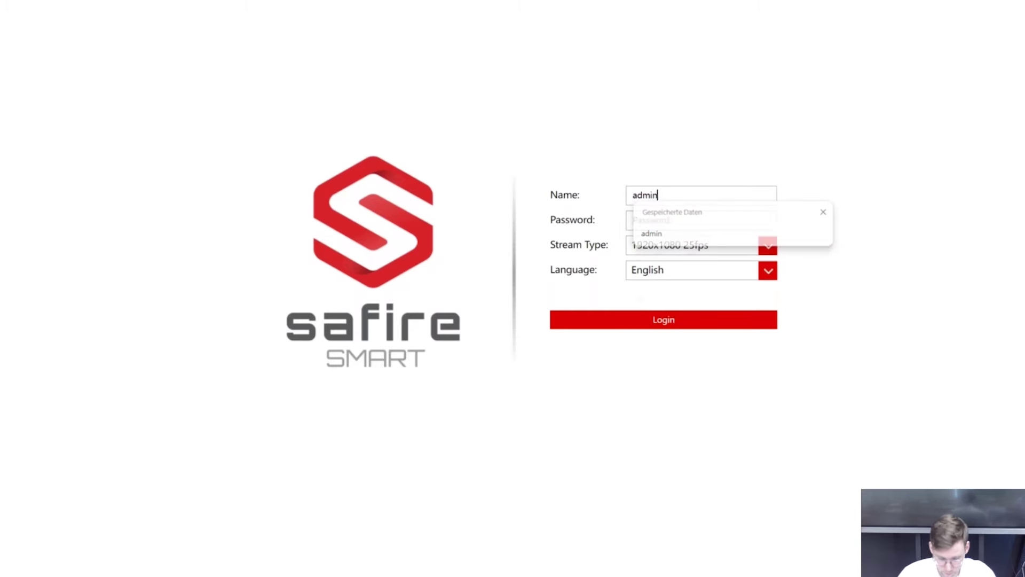
{"action": "key", "text": "Tab"}
{"action": "type", "text": "•••••••"}
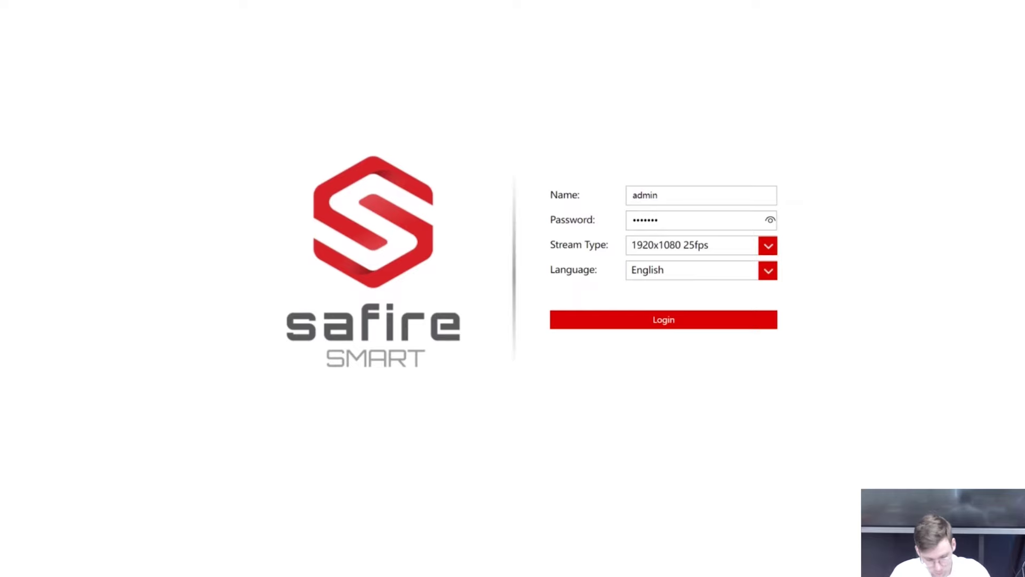
{"action": "type", "text": "••••"}
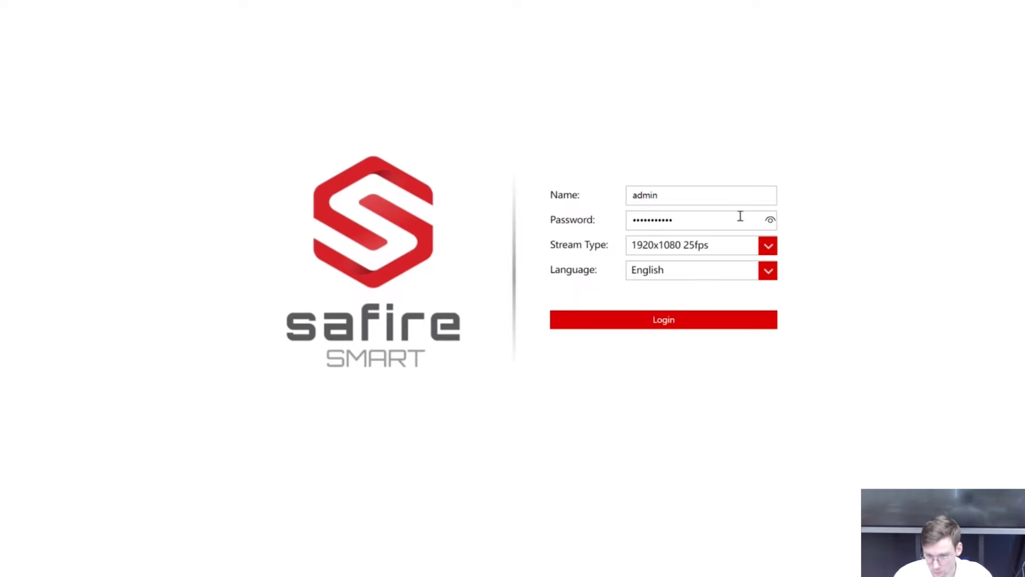
{"action": "left_click", "coordinate": [770, 221]}
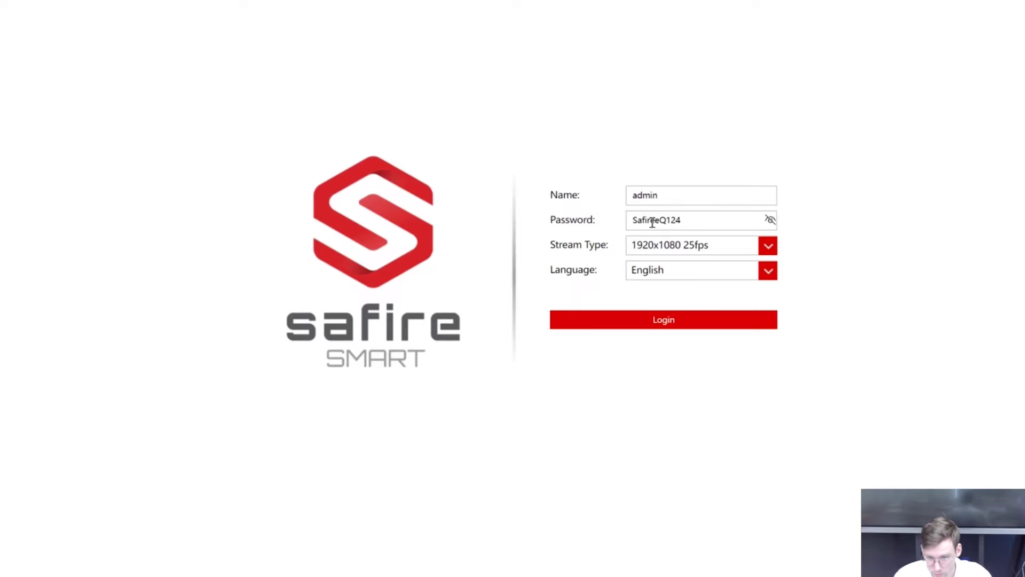
{"action": "key", "text": "Return"}
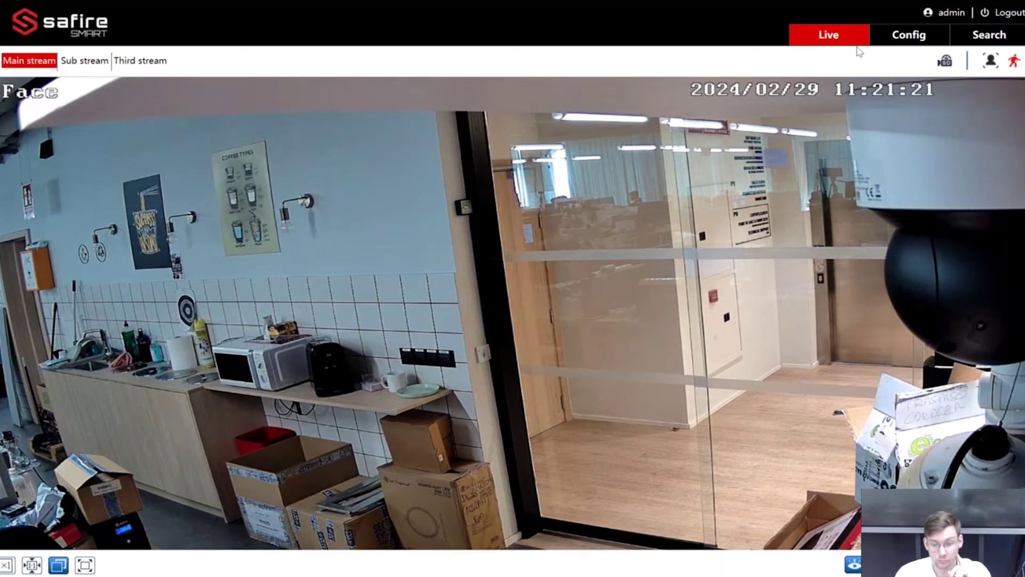
Step: Open Config > Event > Enable Event > Face Detection, showing detection enabled and state Working
{"action": "left_click", "coordinate": [915, 41]}
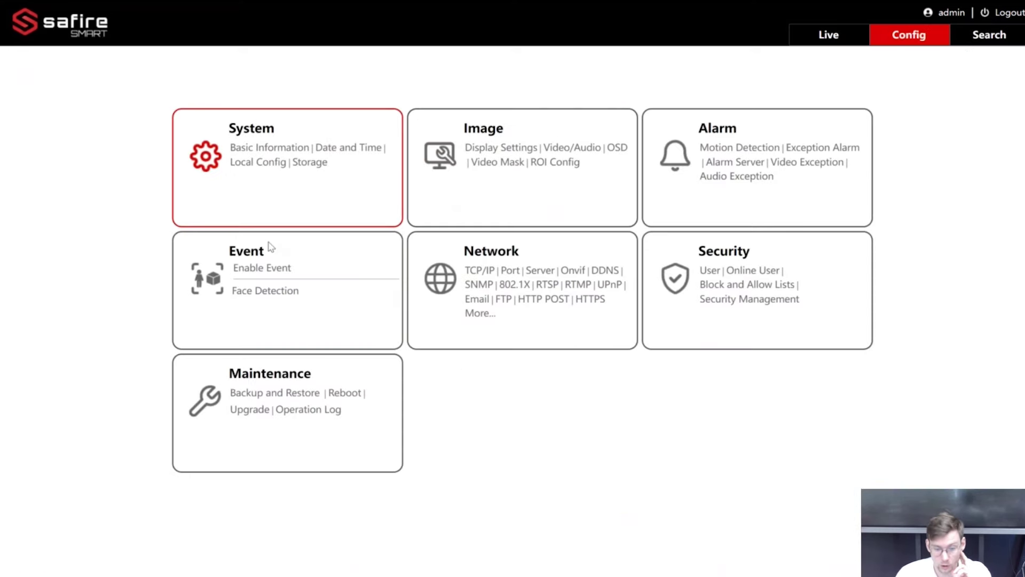
{"action": "left_click", "coordinate": [247, 267]}
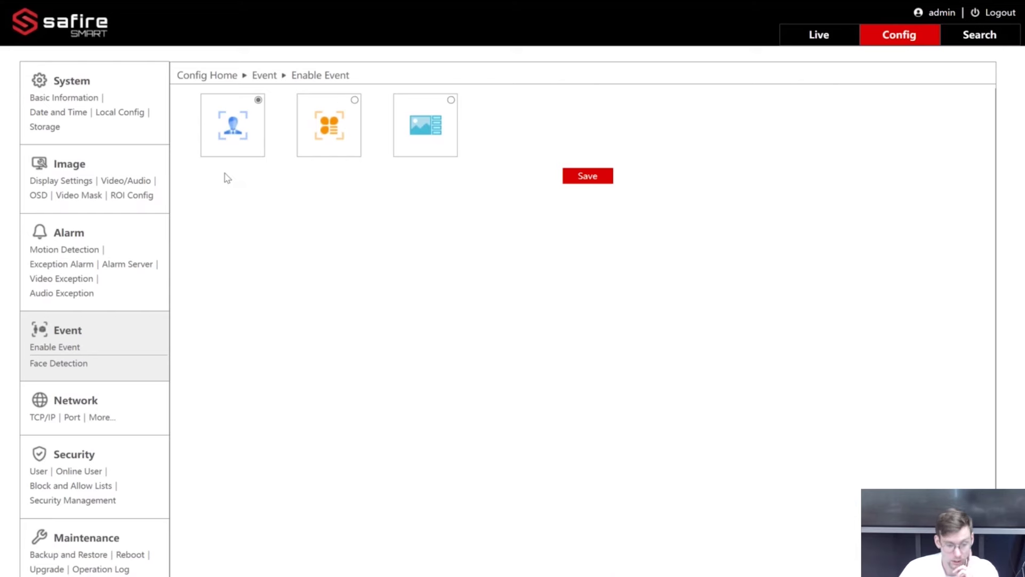
{"action": "left_click", "coordinate": [70, 364]}
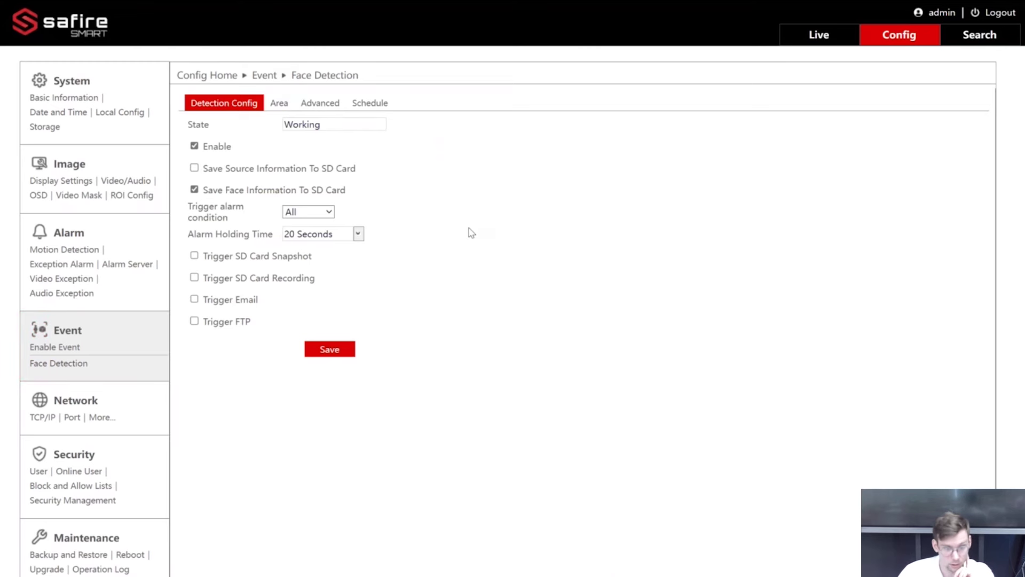
Step: Show the Face Detection Area tab with Min Size 20% and Max Size 50%
{"action": "double_click", "coordinate": [218, 149]}
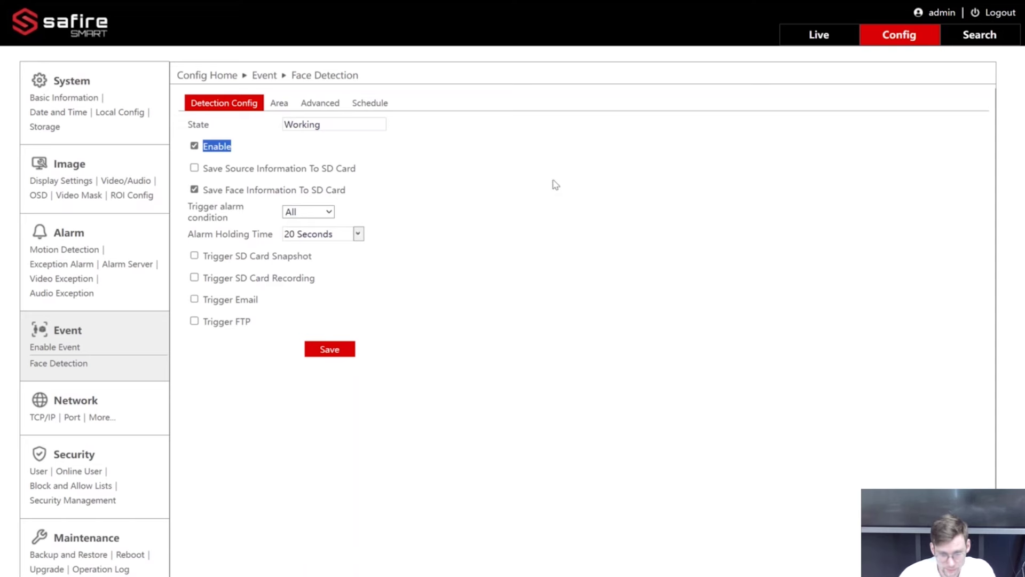
{"action": "left_click", "coordinate": [281, 103]}
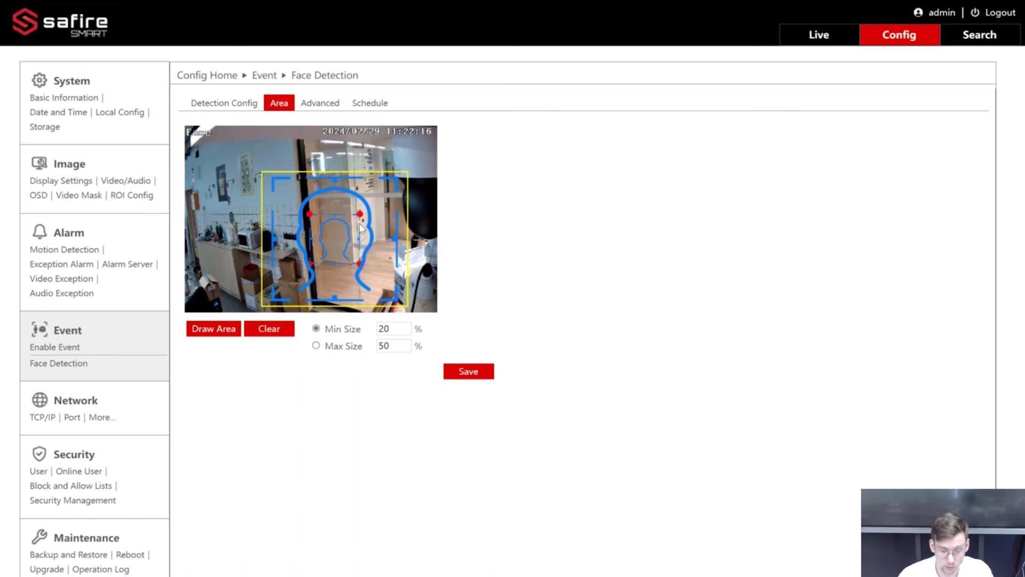
Step: Review the face size values, Advanced tab (Deduplication Period 30 Seconds) and Schedule tab
{"action": "left_click", "coordinate": [395, 330]}
{"action": "left_click", "coordinate": [398, 351]}
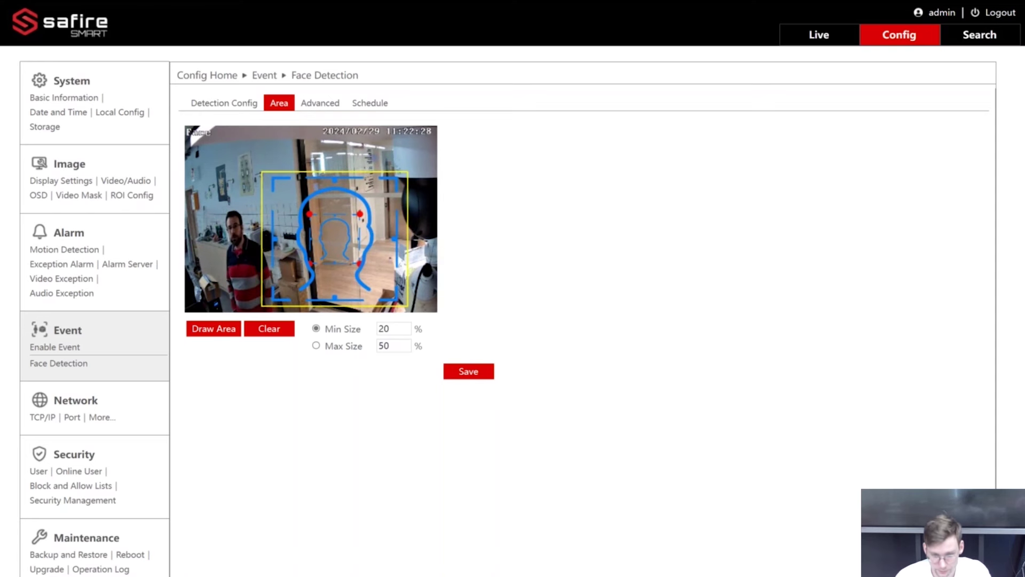
{"action": "left_click", "coordinate": [315, 105]}
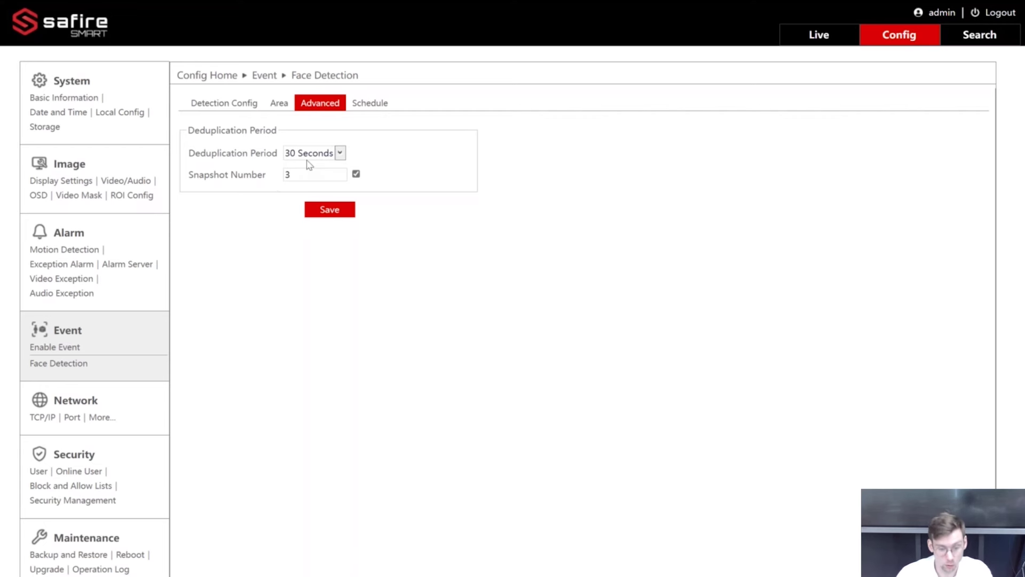
{"action": "left_click", "coordinate": [340, 155]}
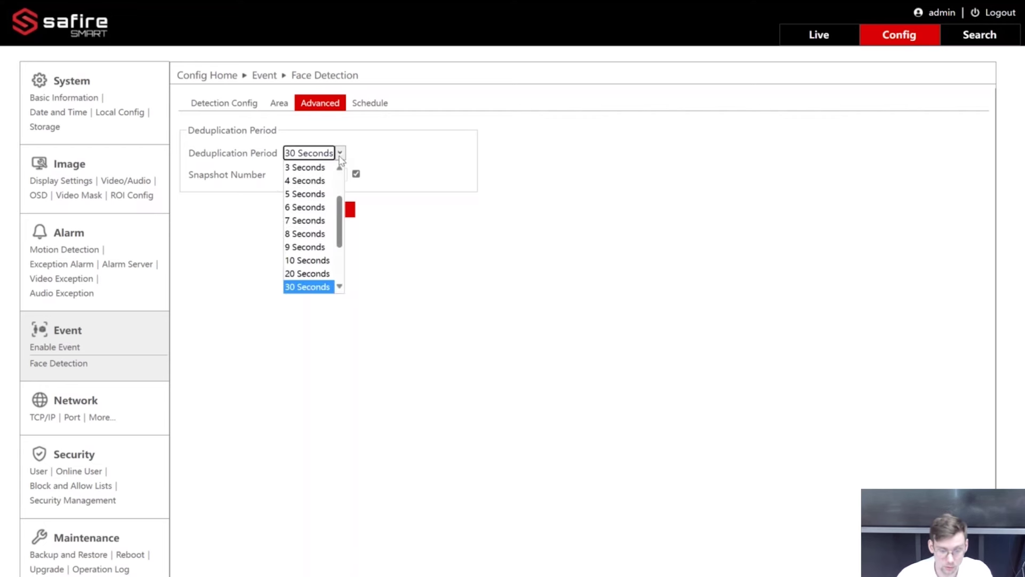
{"action": "left_click", "coordinate": [468, 265]}
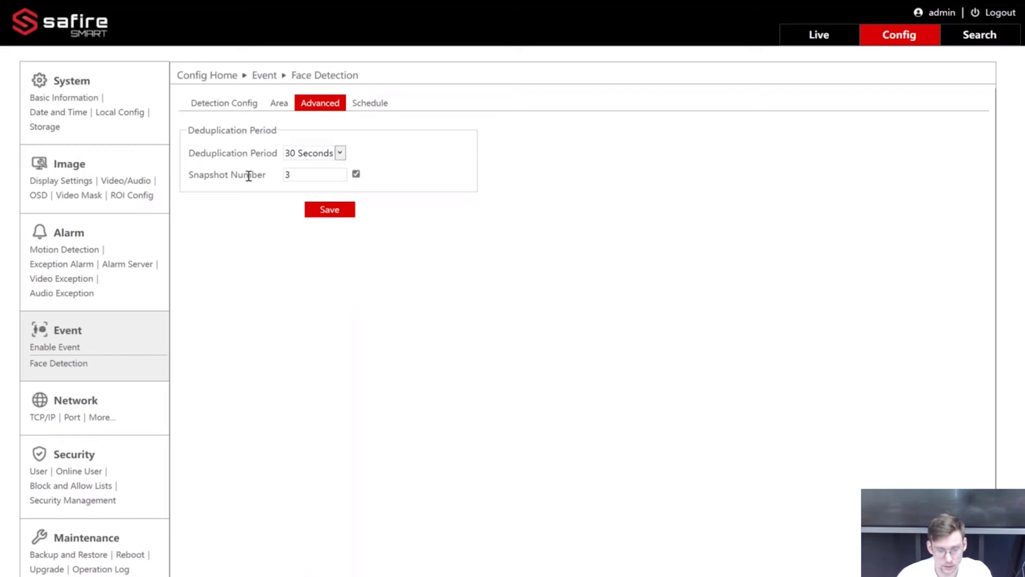
{"action": "left_click", "coordinate": [370, 103]}
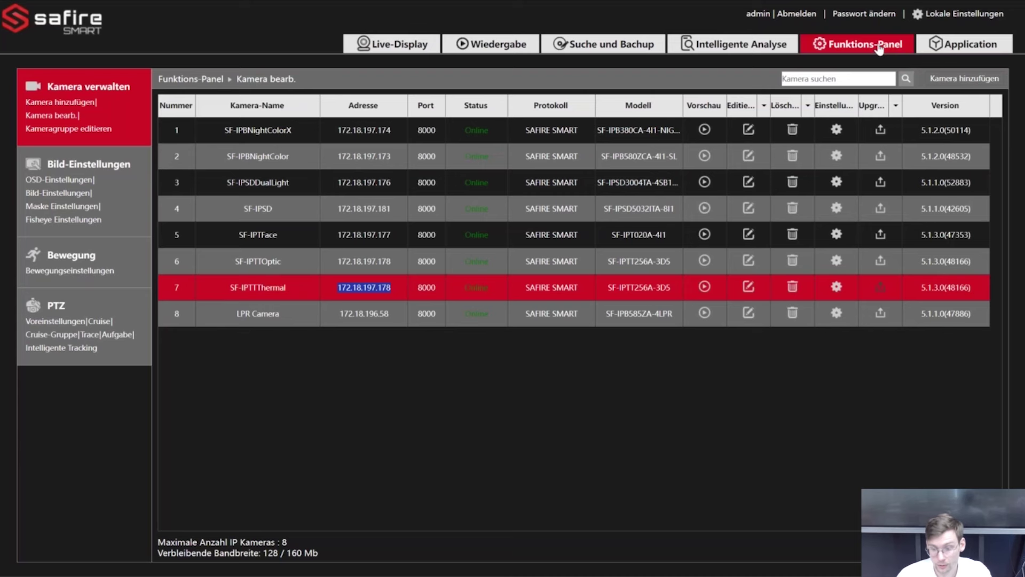
Step: Open KI / Ereignis > Gesichtserkennung for SF-IPTFace and show its Verbindungs Modus linkage settings
{"action": "left_click", "coordinate": [879, 48]}
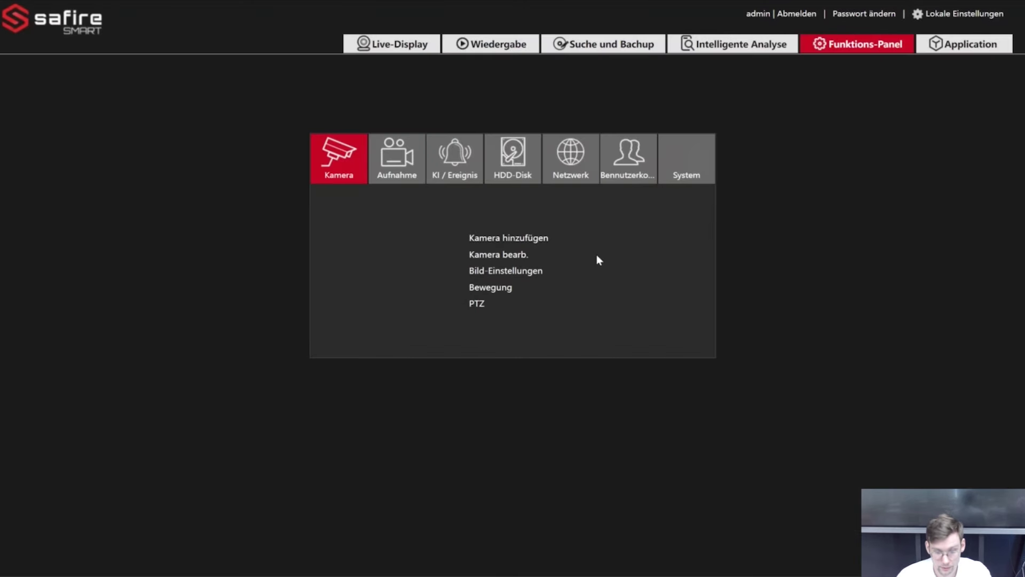
{"action": "left_click", "coordinate": [467, 156]}
{"action": "left_click", "coordinate": [518, 247]}
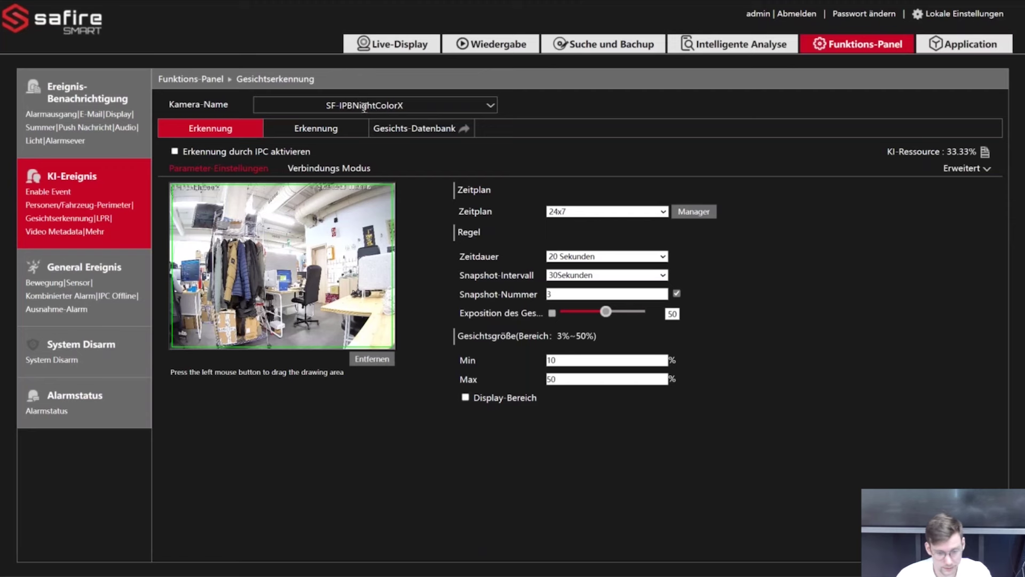
{"action": "left_click", "coordinate": [437, 104]}
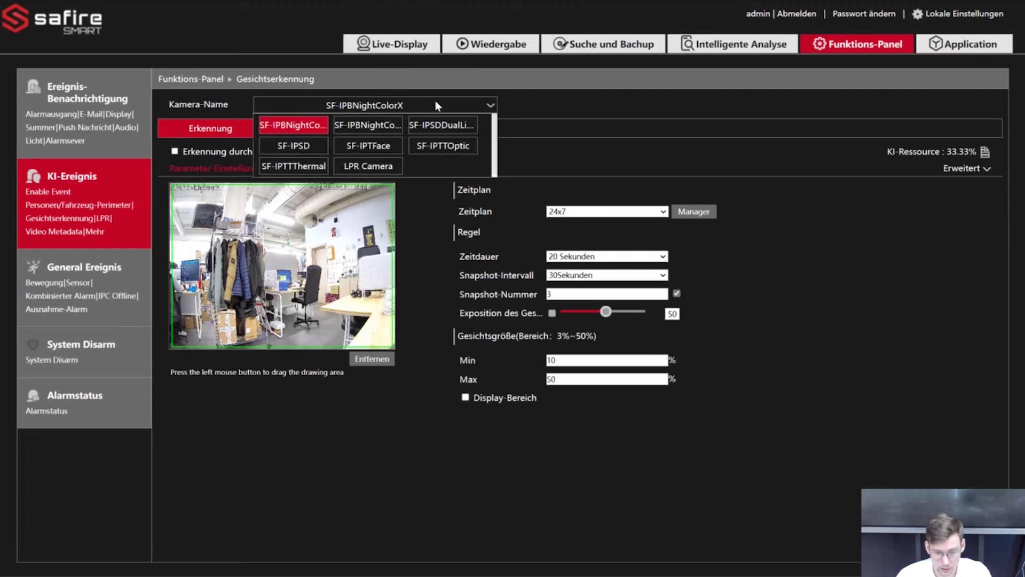
{"action": "left_click", "coordinate": [376, 146]}
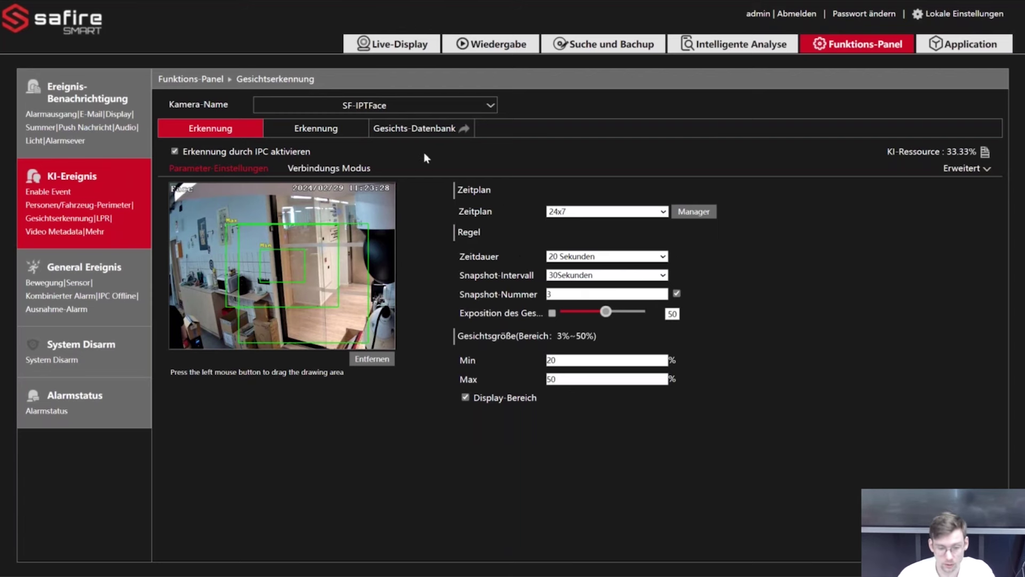
{"action": "left_click", "coordinate": [351, 170]}
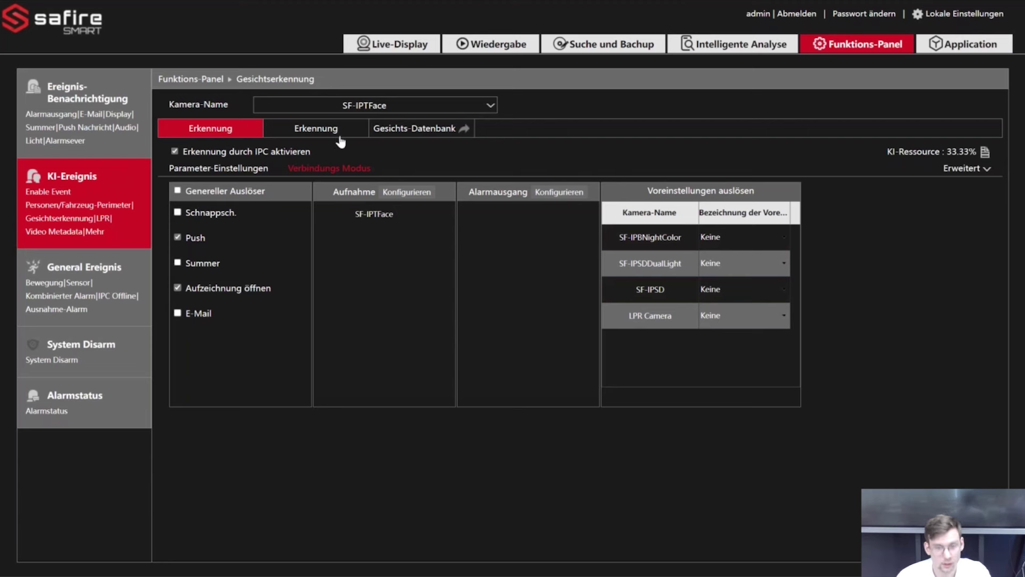
Step: Open the recognition alarm settings and add two extra recognition rules
{"action": "left_click", "coordinate": [305, 132]}
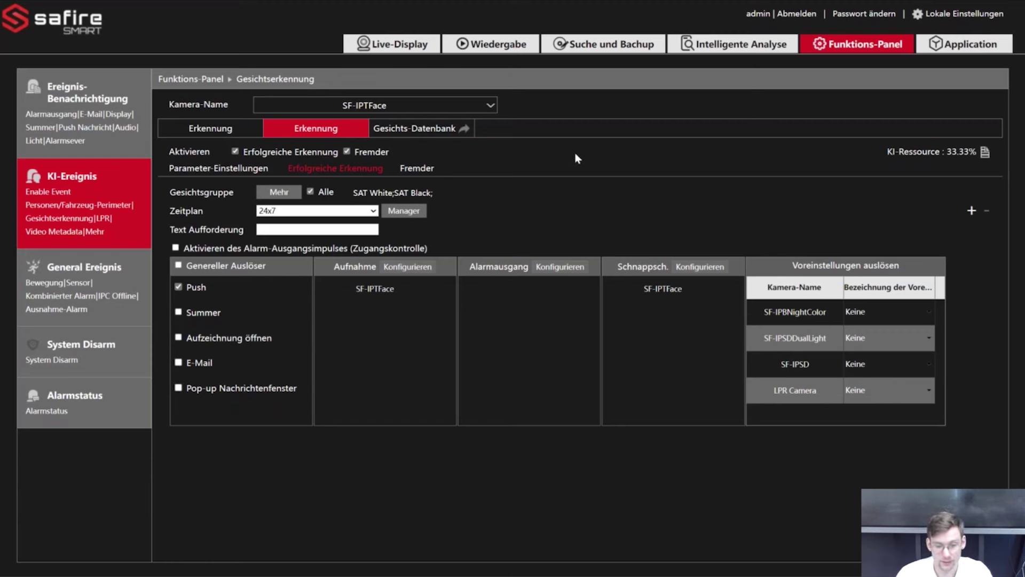
{"action": "left_click", "coordinate": [295, 196]}
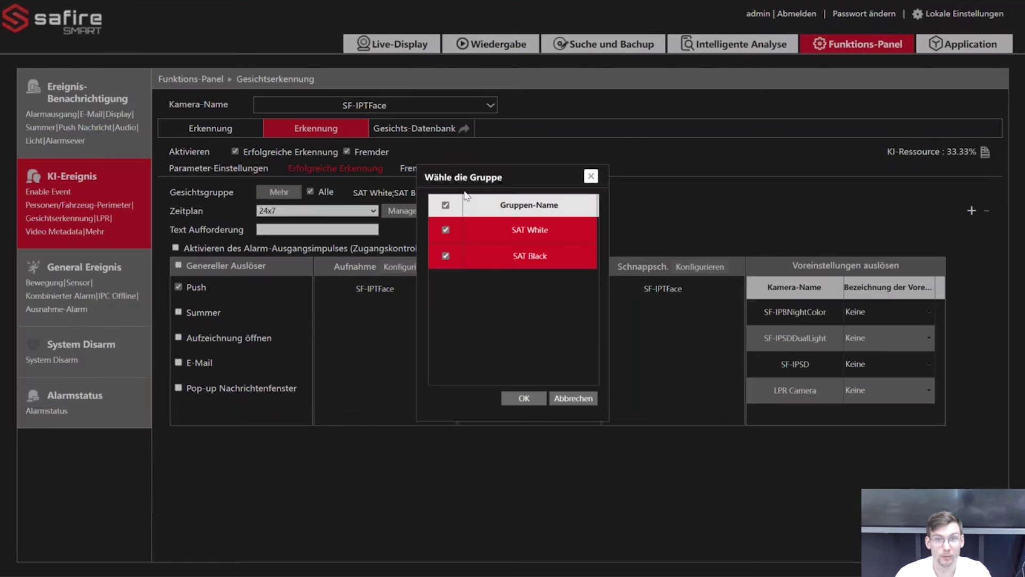
{"action": "left_click", "coordinate": [591, 178]}
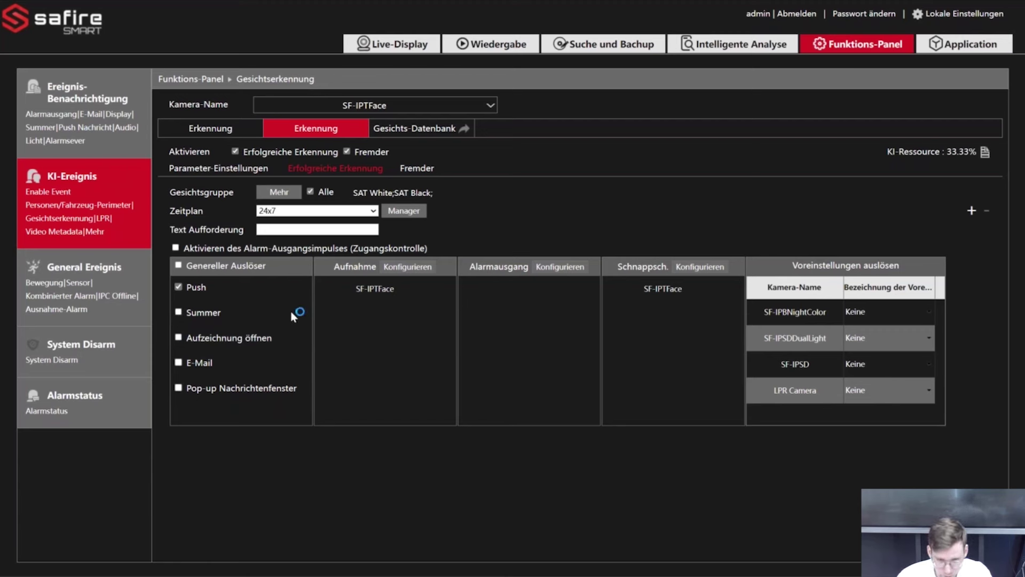
{"action": "left_click", "coordinate": [972, 212]}
{"action": "left_click", "coordinate": [971, 211]}
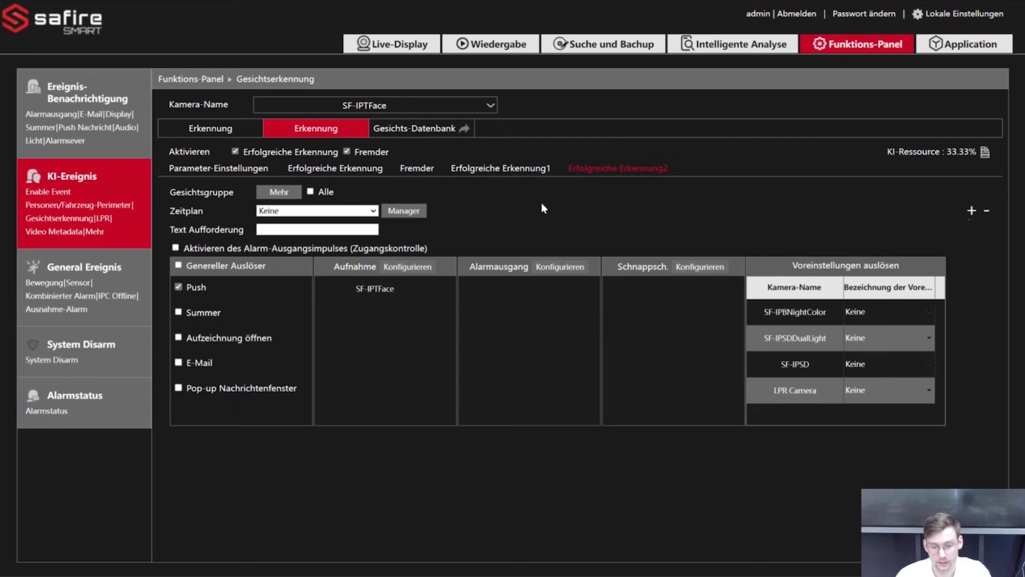
{"action": "left_click", "coordinate": [321, 171]}
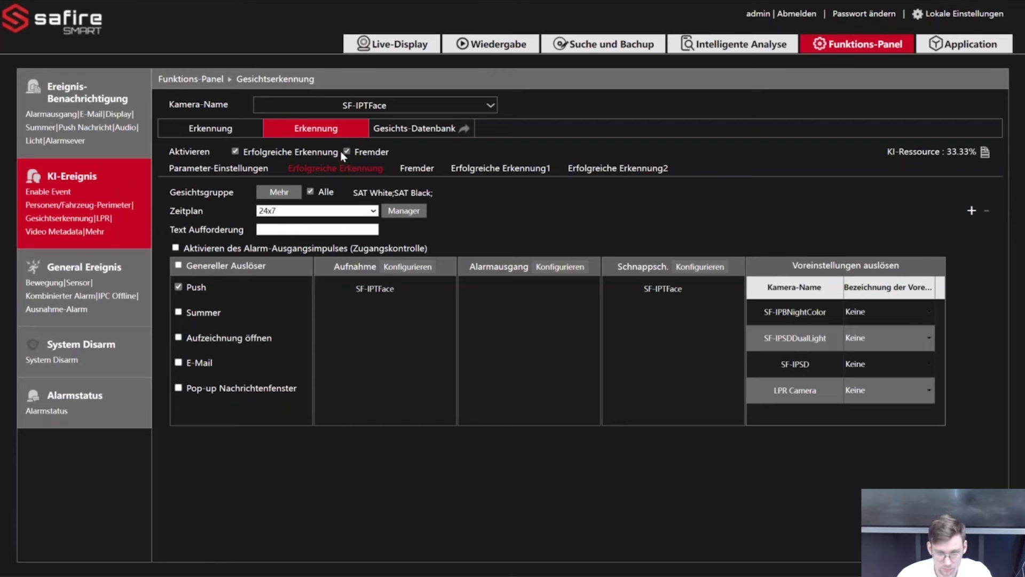
Step: Limit Erfolgreiche Erkennung to SAT White and Erfolgreiche Erkennung1 to SAT Black
{"action": "left_click", "coordinate": [294, 195]}
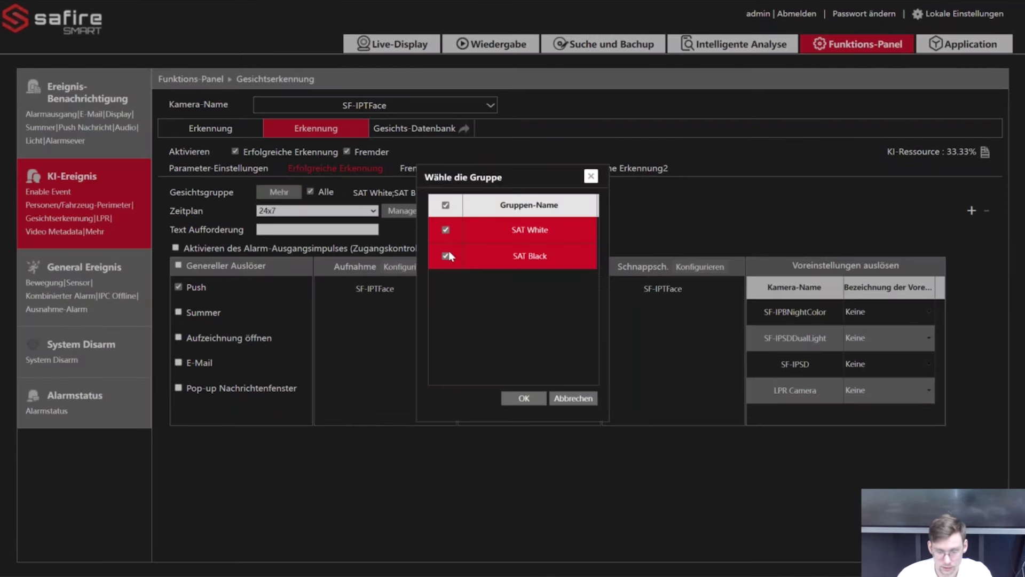
{"action": "left_click", "coordinate": [446, 254]}
{"action": "left_click", "coordinate": [523, 397]}
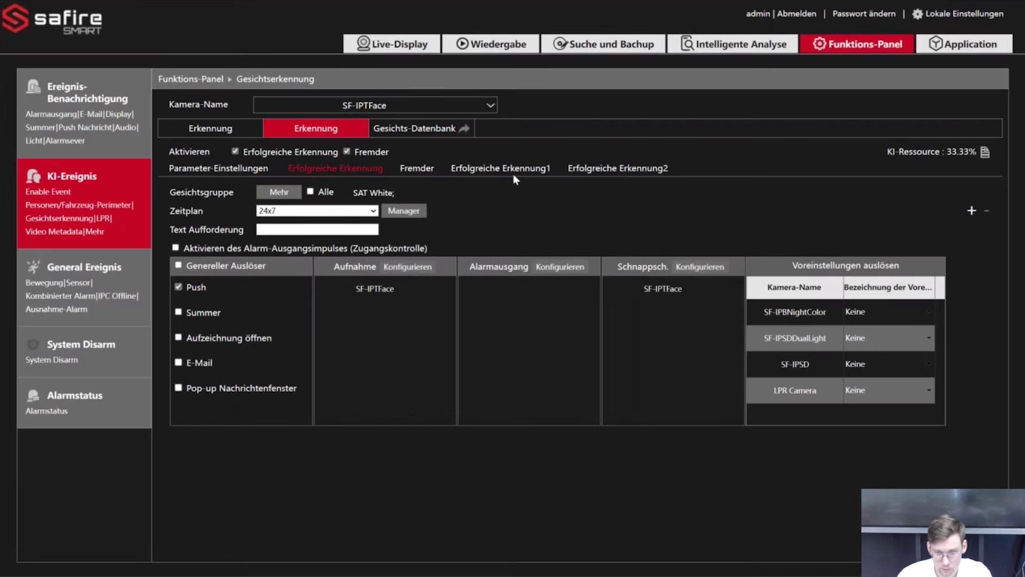
{"action": "left_click", "coordinate": [513, 174]}
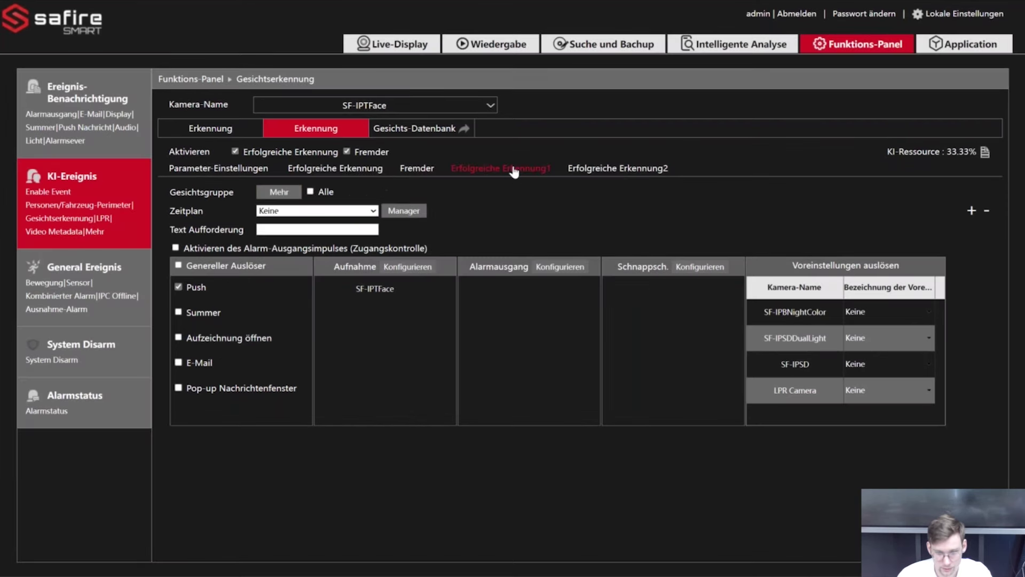
{"action": "left_click", "coordinate": [280, 193]}
{"action": "left_click", "coordinate": [448, 255]}
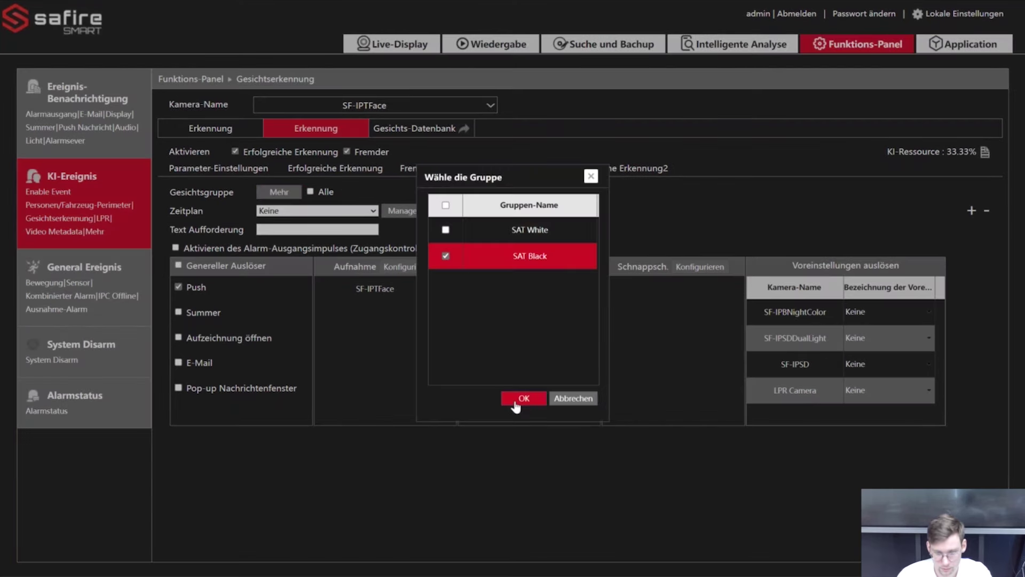
{"action": "left_click", "coordinate": [516, 406]}
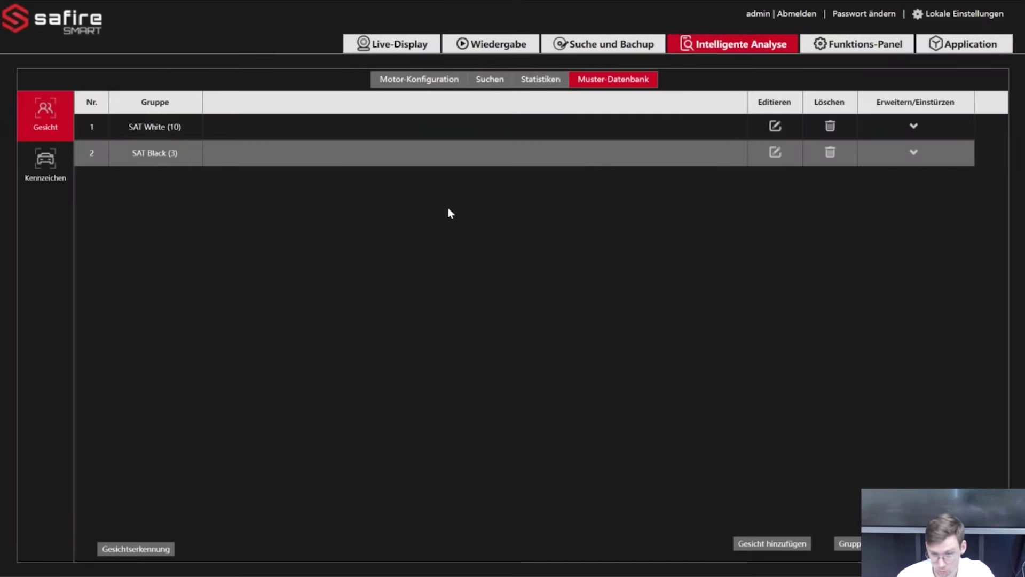
{"action": "left_click", "coordinate": [913, 128]}
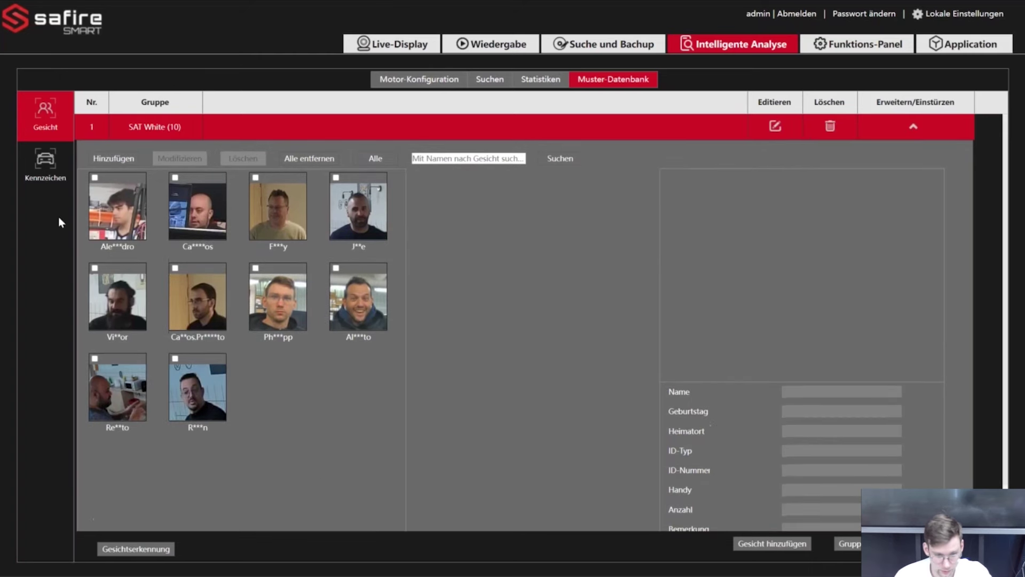
{"action": "scroll", "coordinate": [276, 220], "scroll_direction": "down", "scroll_amount": 1}
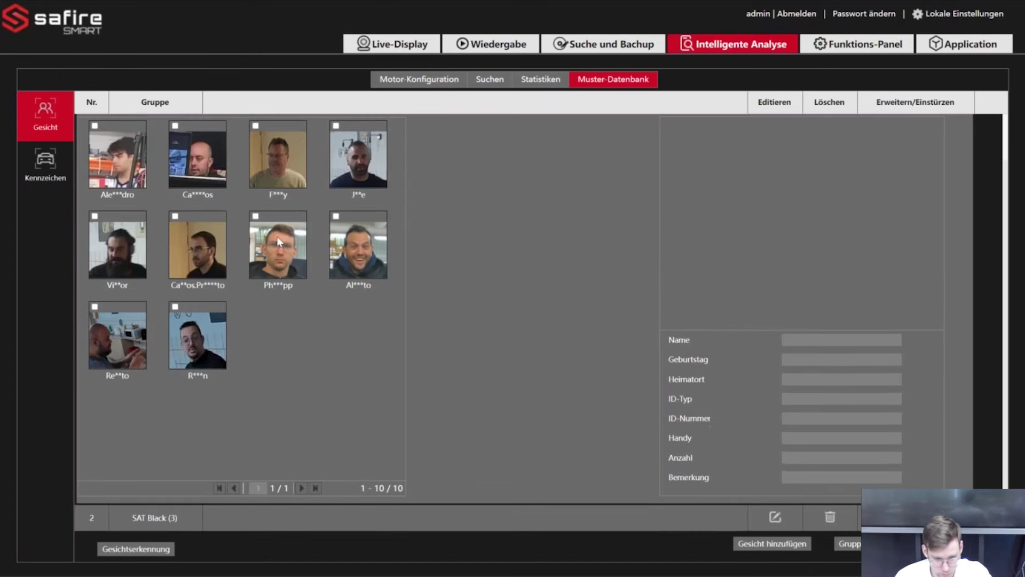
{"action": "scroll", "coordinate": [614, 380], "scroll_direction": "up", "scroll_amount": 1}
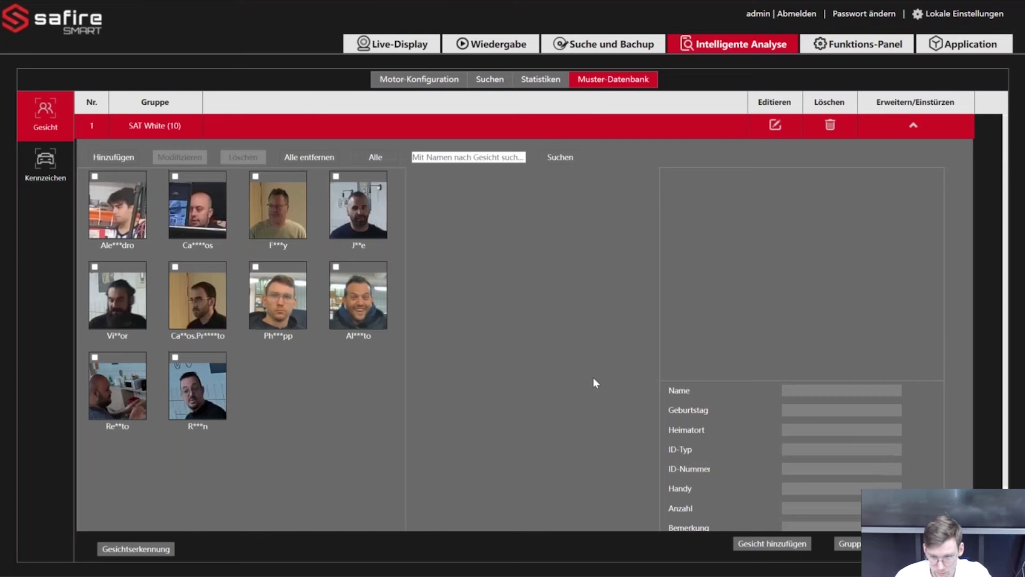
{"action": "left_click", "coordinate": [256, 269]}
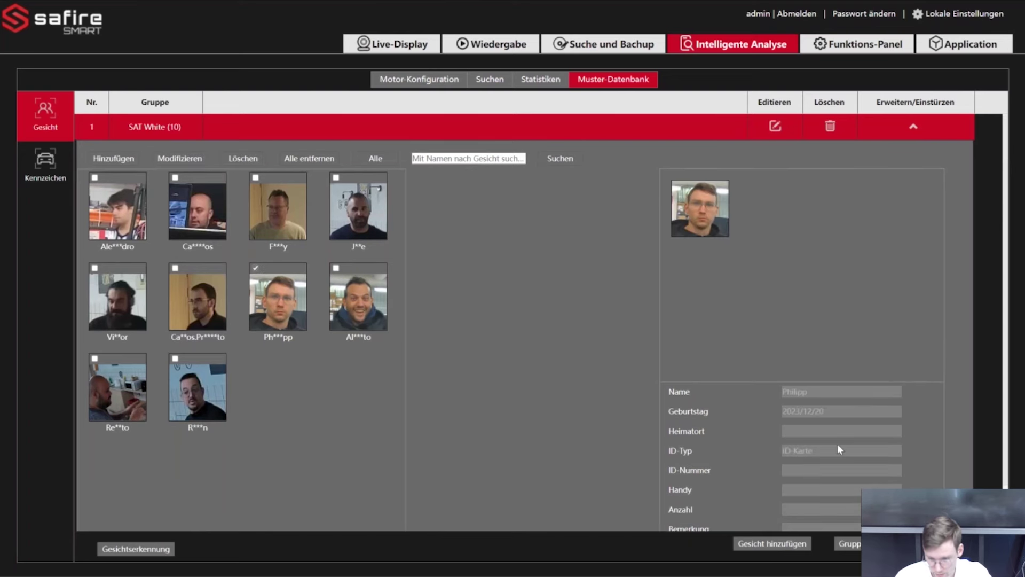
{"action": "scroll", "coordinate": [835, 442], "scroll_direction": "down", "scroll_amount": 1}
{"action": "scroll", "coordinate": [482, 206], "scroll_direction": "up", "scroll_amount": 1}
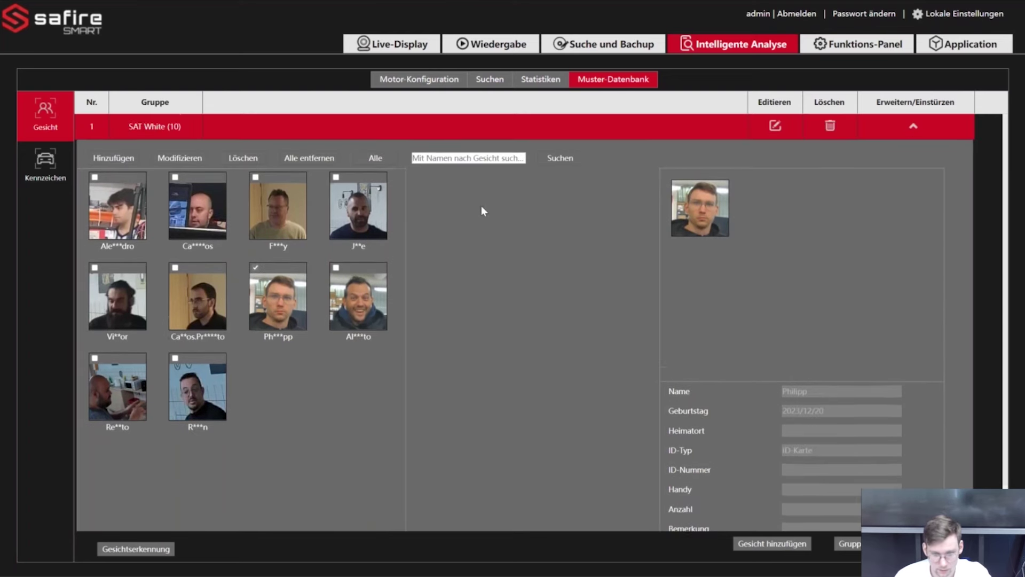
{"action": "left_click", "coordinate": [260, 269]}
{"action": "left_click", "coordinate": [913, 128]}
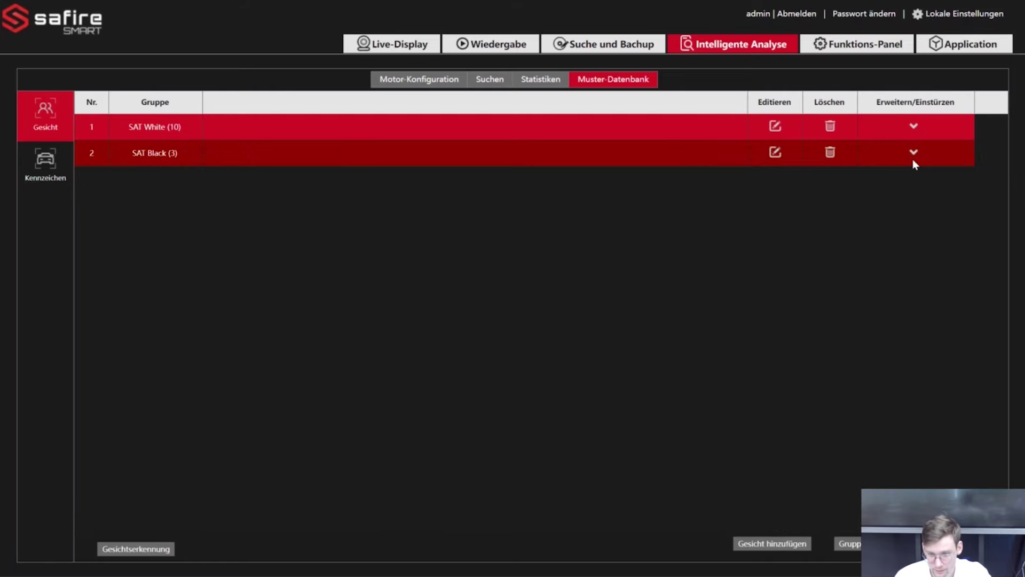
{"action": "left_click", "coordinate": [914, 153]}
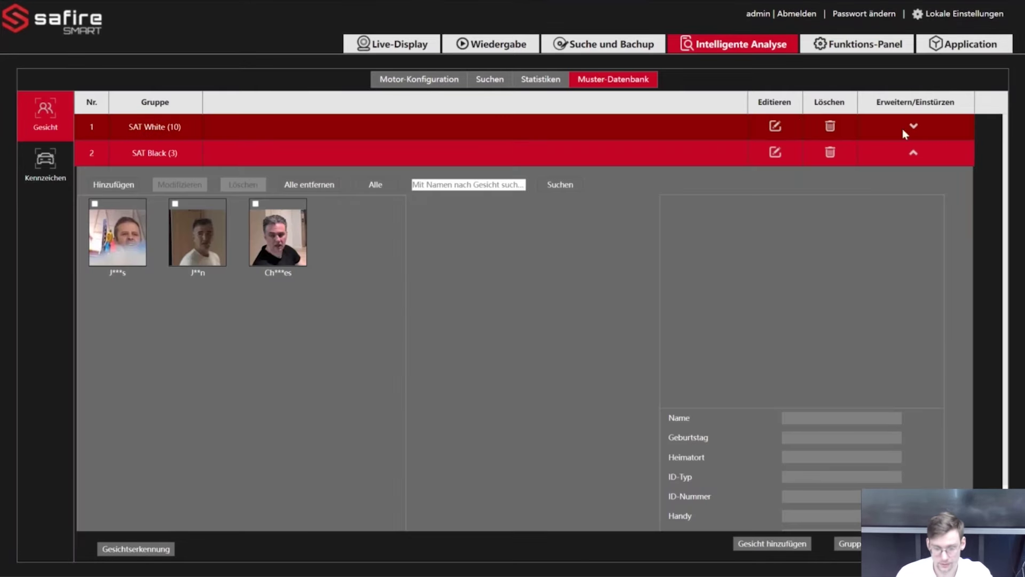
{"action": "left_click", "coordinate": [914, 154]}
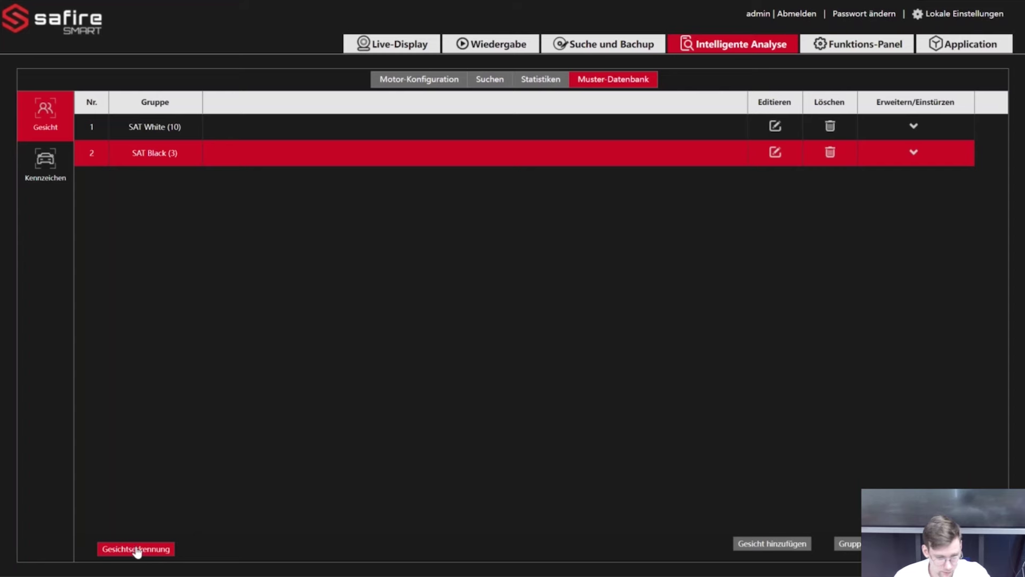
{"action": "left_click", "coordinate": [155, 551]}
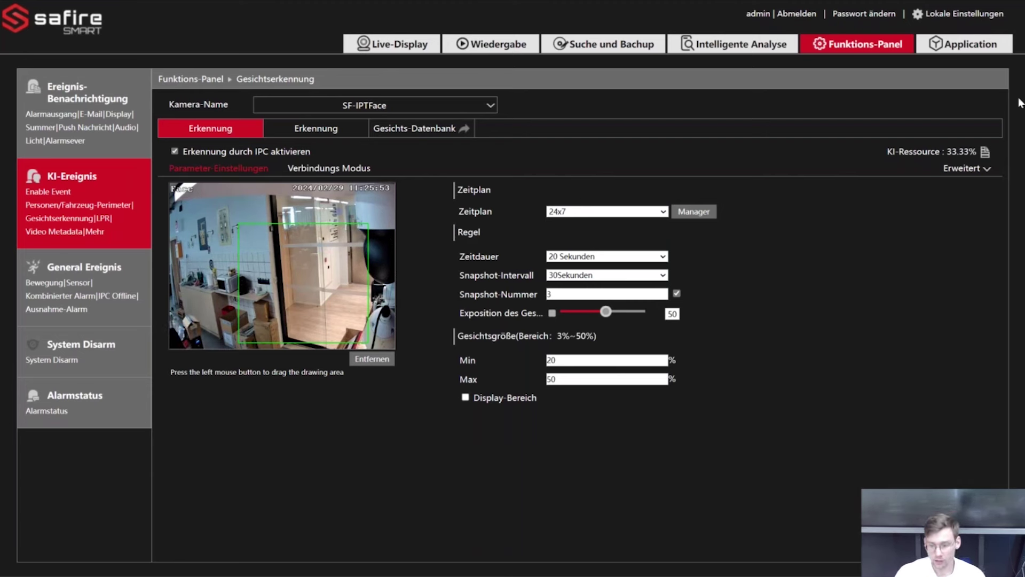
Step: Open the NVR's Application section, showing Parking Lot Management
{"action": "left_click", "coordinate": [981, 53]}
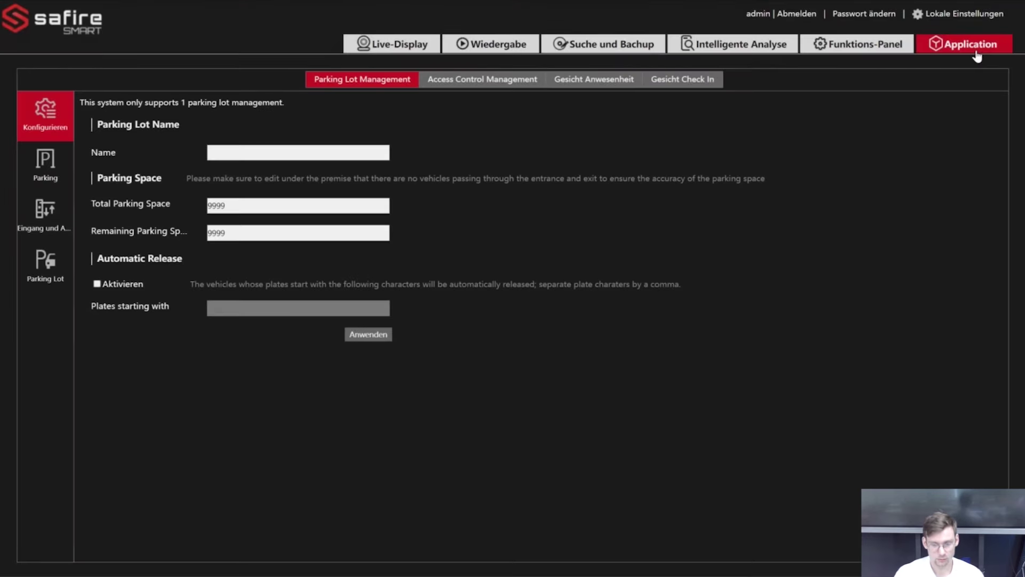
Step: Open Gesicht Anwesenheit for camera SF-IPTFace only, with face groups SAT White and SAT Black
{"action": "left_click", "coordinate": [631, 81]}
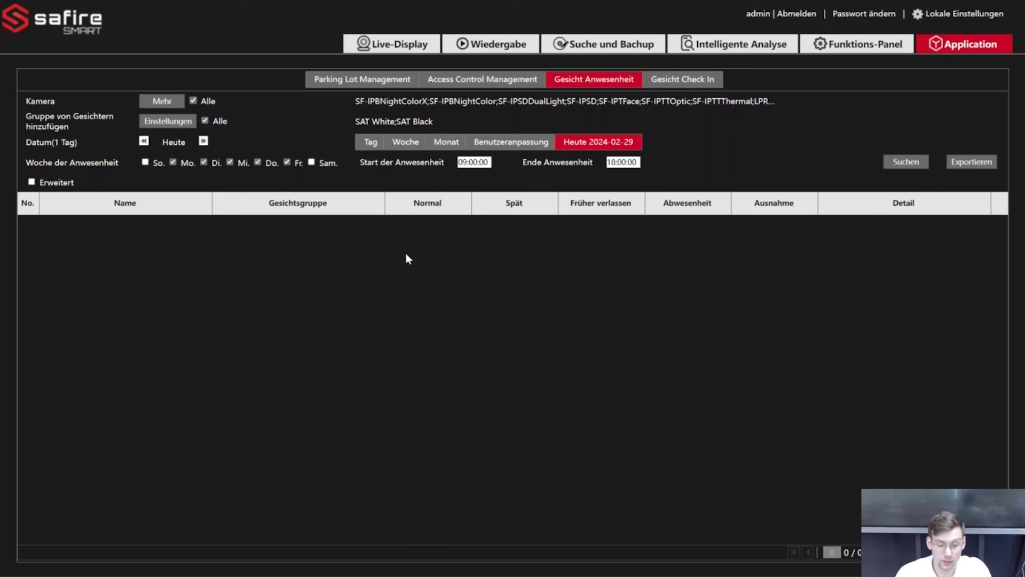
{"action": "left_click", "coordinate": [162, 101]}
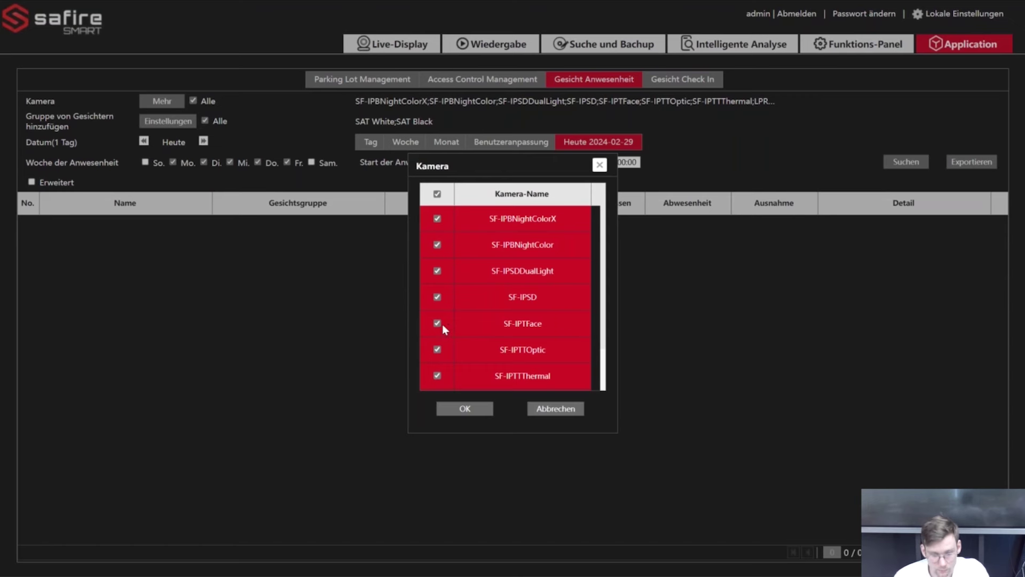
{"action": "left_click", "coordinate": [437, 194]}
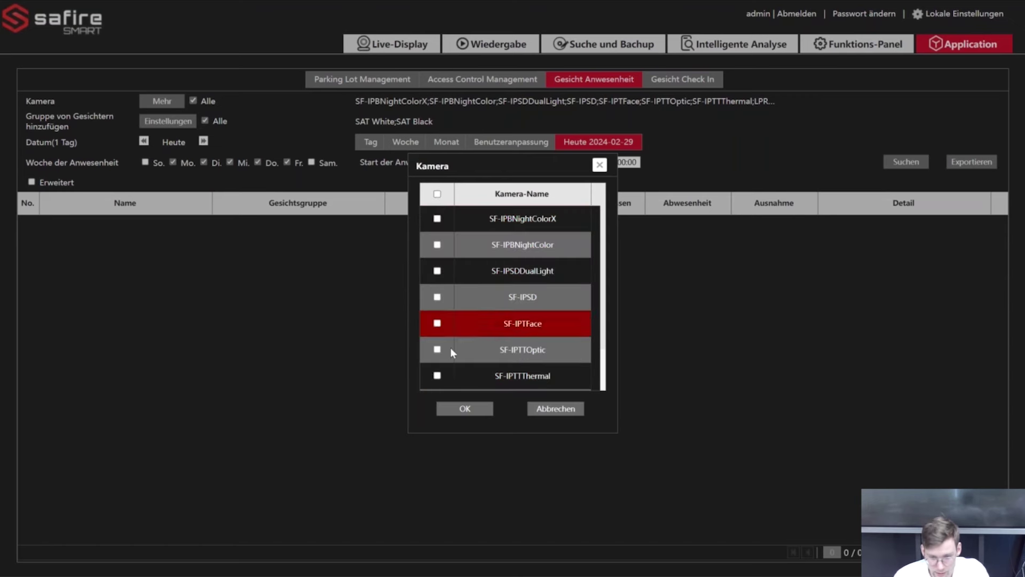
{"action": "left_click", "coordinate": [438, 323]}
{"action": "left_click", "coordinate": [462, 408]}
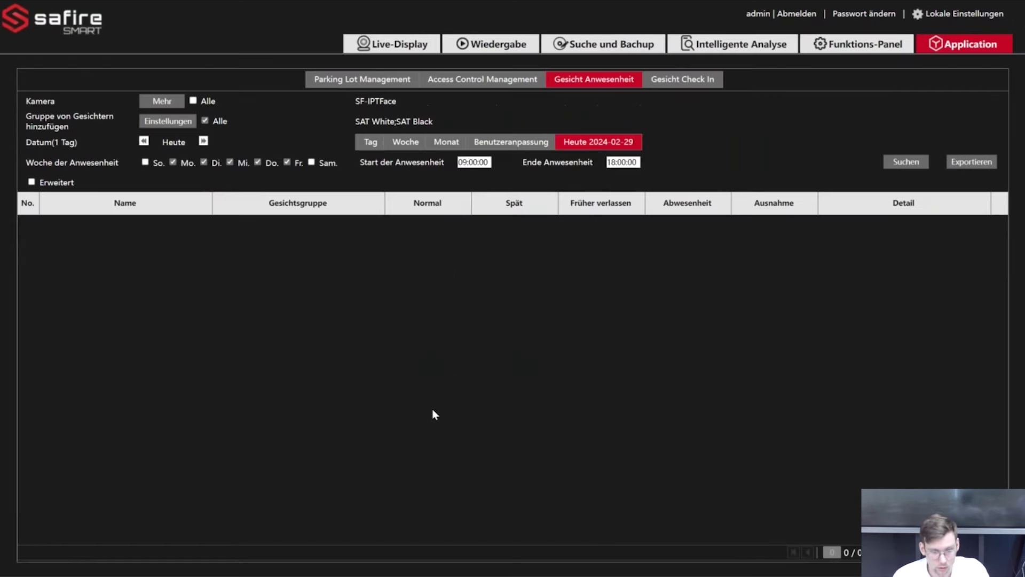
{"action": "left_click", "coordinate": [166, 122]}
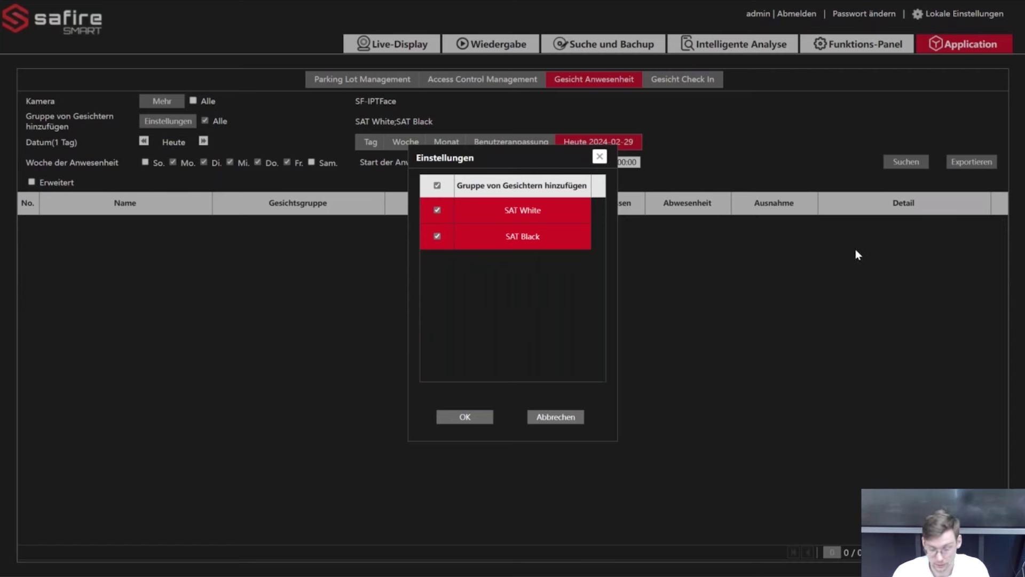
{"action": "left_click", "coordinate": [600, 157]}
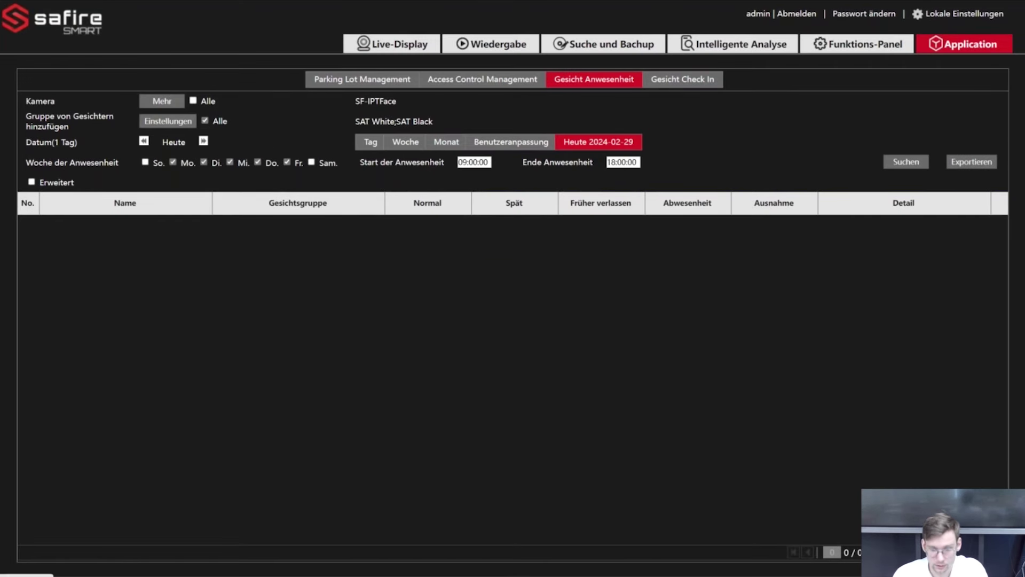
Step: Search February 2024's monthly attendance with an 08:00:00 start time
{"action": "left_click", "coordinate": [446, 148]}
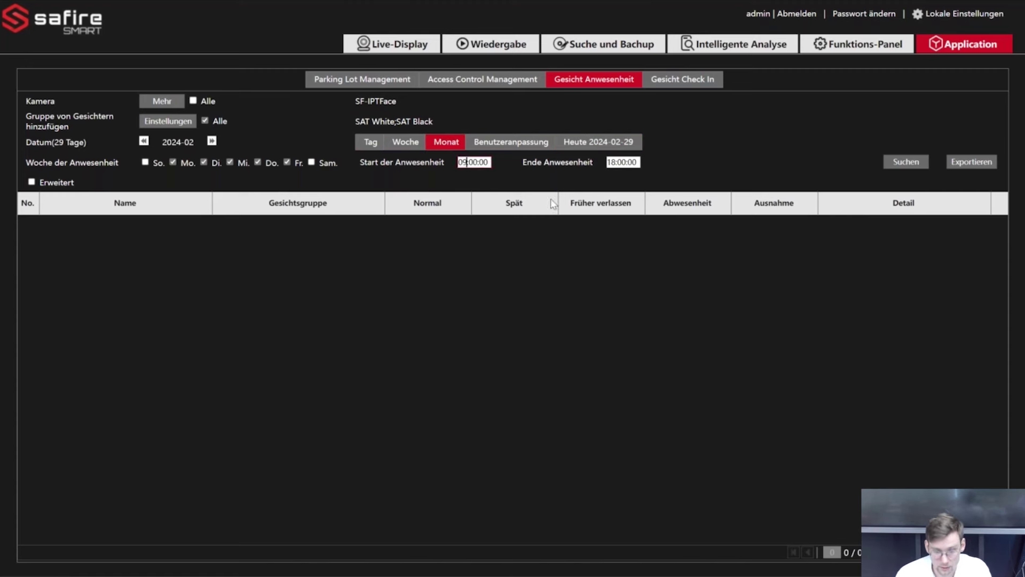
{"action": "key", "text": "BackSpace"}
{"action": "type", "text": "8"}
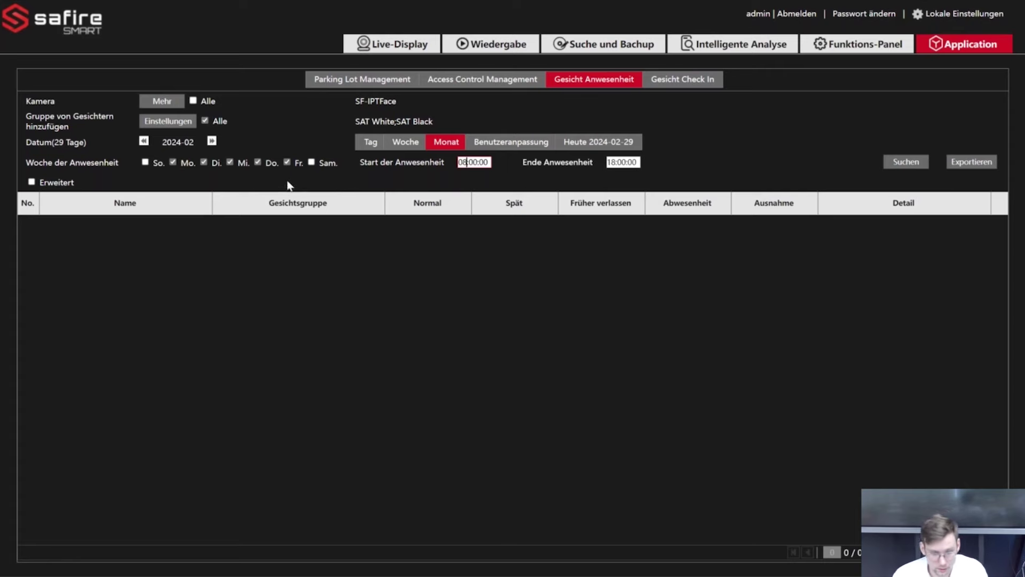
{"action": "left_click", "coordinate": [914, 164]}
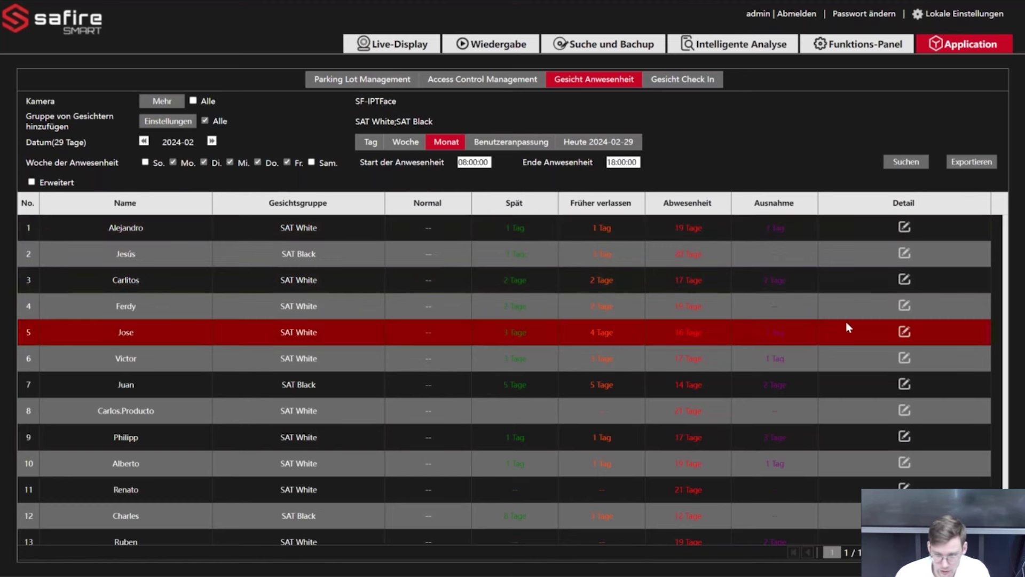
{"action": "scroll", "coordinate": [738, 328], "scroll_direction": "down", "scroll_amount": 1}
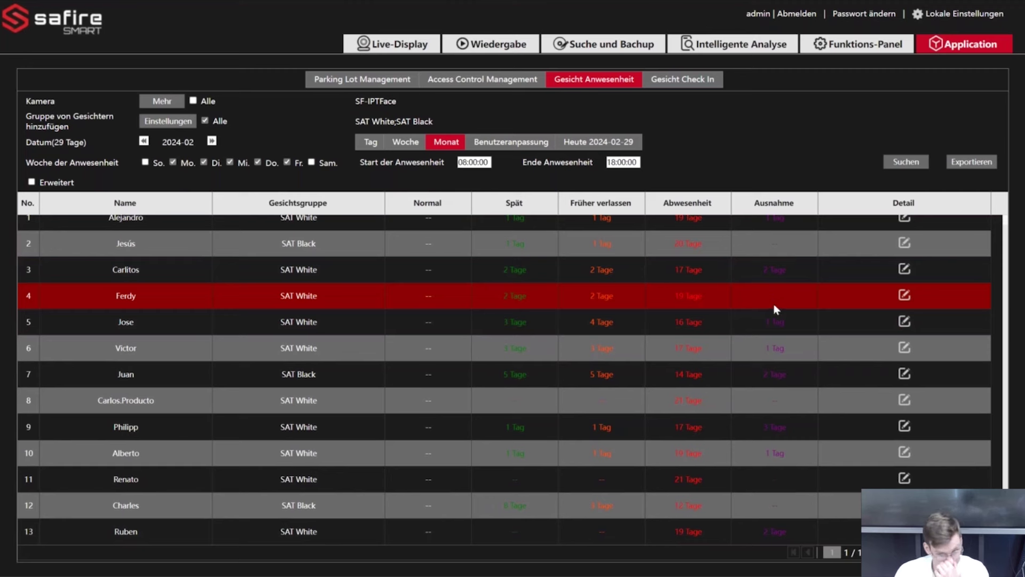
Step: Export the attendance results, review EXPORT_FACE_ATTENDANCE-20240229112712.xls in Excel, then close it
{"action": "left_click", "coordinate": [961, 167]}
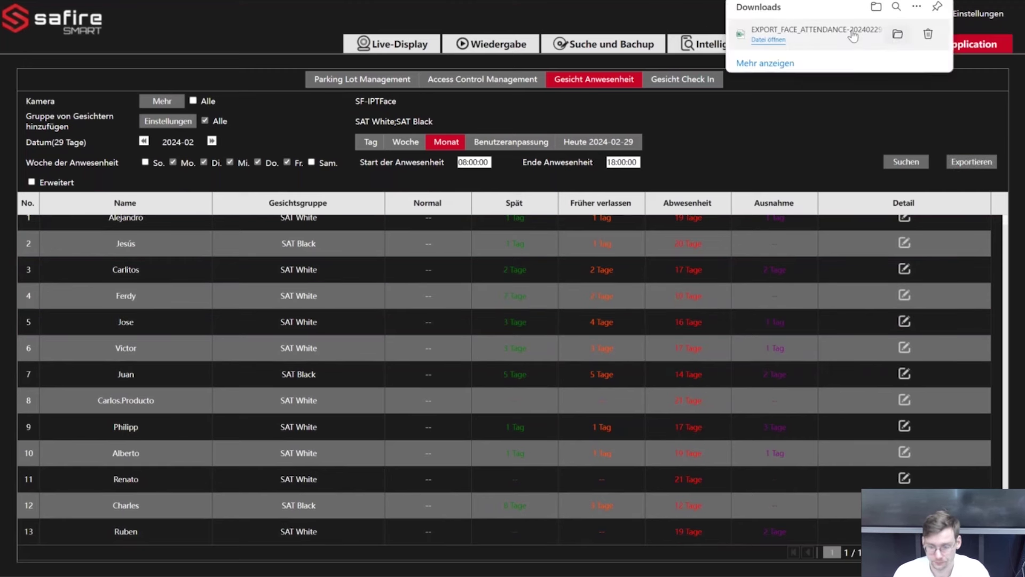
{"action": "left_click", "coordinate": [768, 40]}
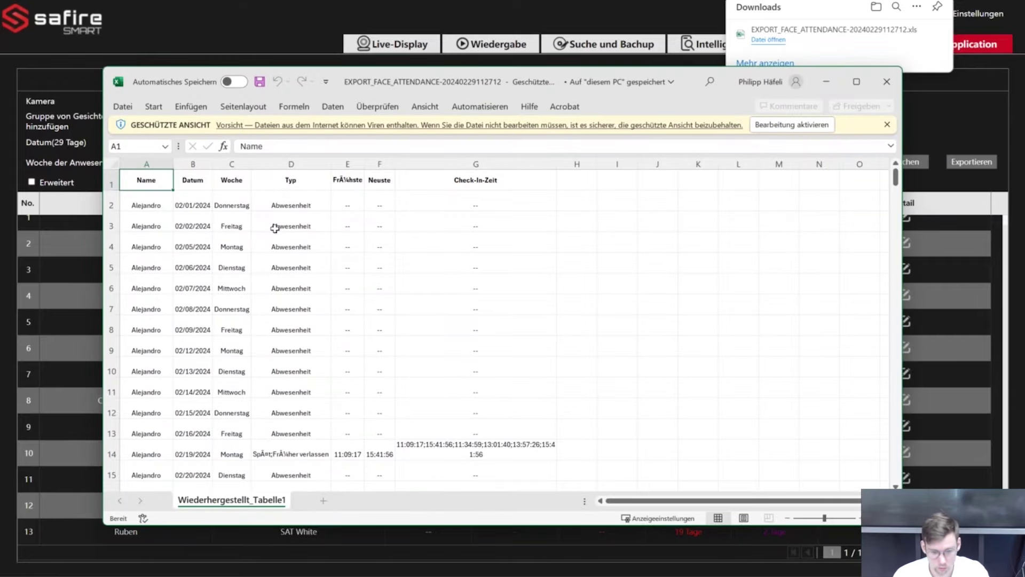
{"action": "scroll", "coordinate": [363, 299], "scroll_direction": "up", "scroll_amount": 1}
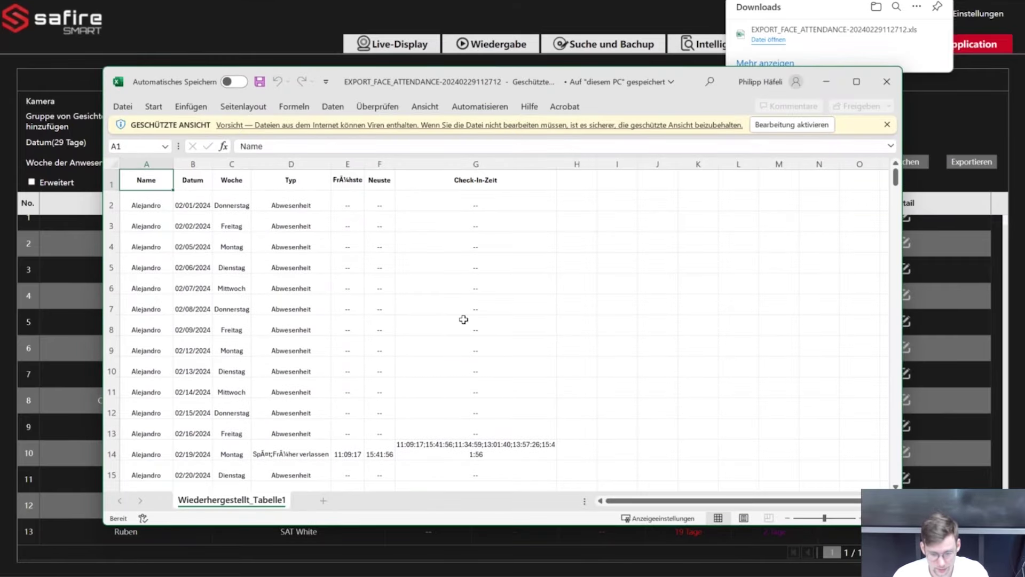
{"action": "scroll", "coordinate": [465, 318], "scroll_direction": "down", "scroll_amount": 3}
{"action": "scroll", "coordinate": [405, 299], "scroll_direction": "up", "scroll_amount": 2}
{"action": "scroll", "coordinate": [370, 251], "scroll_direction": "up", "scroll_amount": 2}
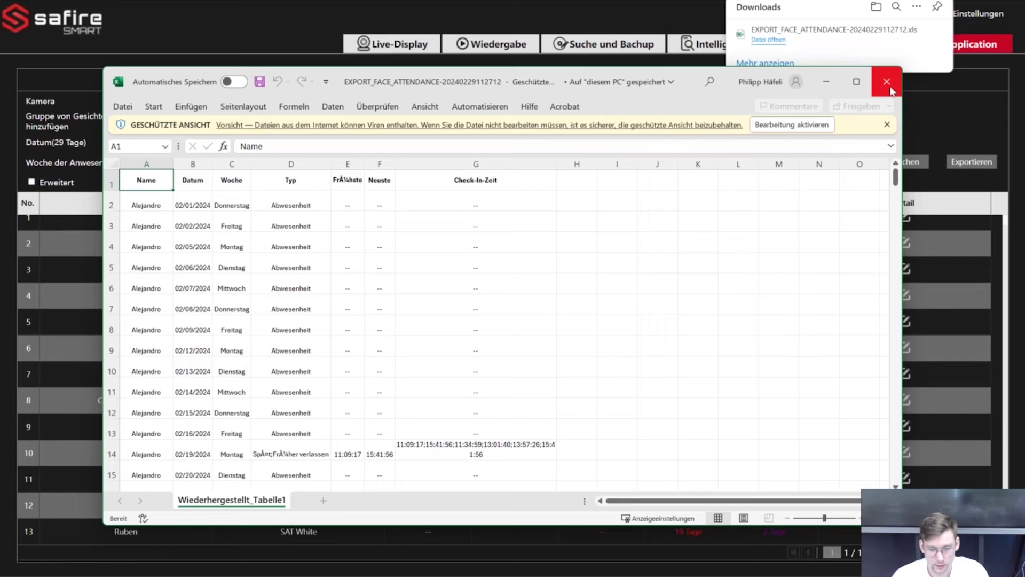
{"action": "left_click", "coordinate": [887, 83]}
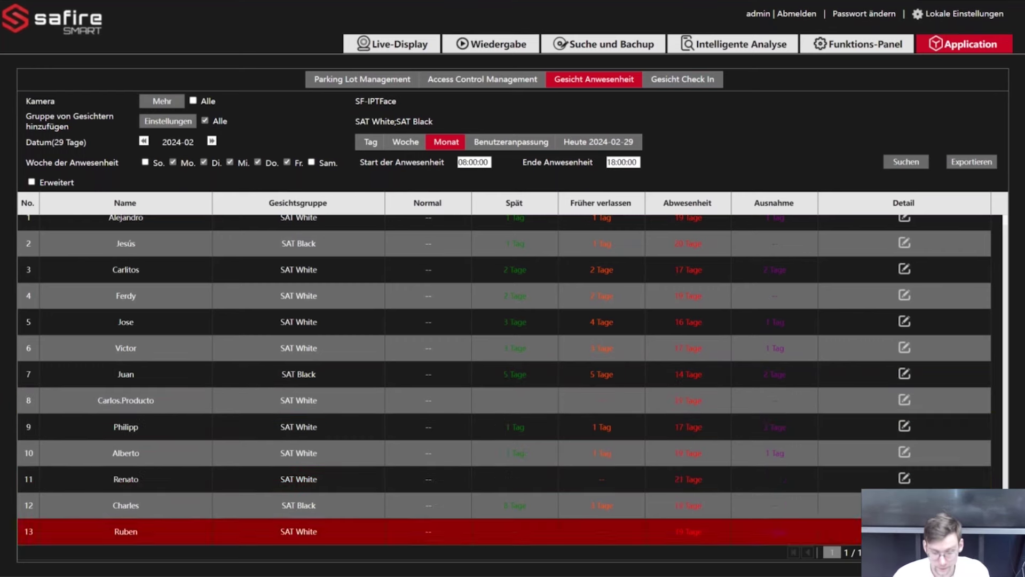
Step: Bring up the IPC Manager Tool listing the network's recorders and cameras
{"action": "left_click", "coordinate": [496, 502]}
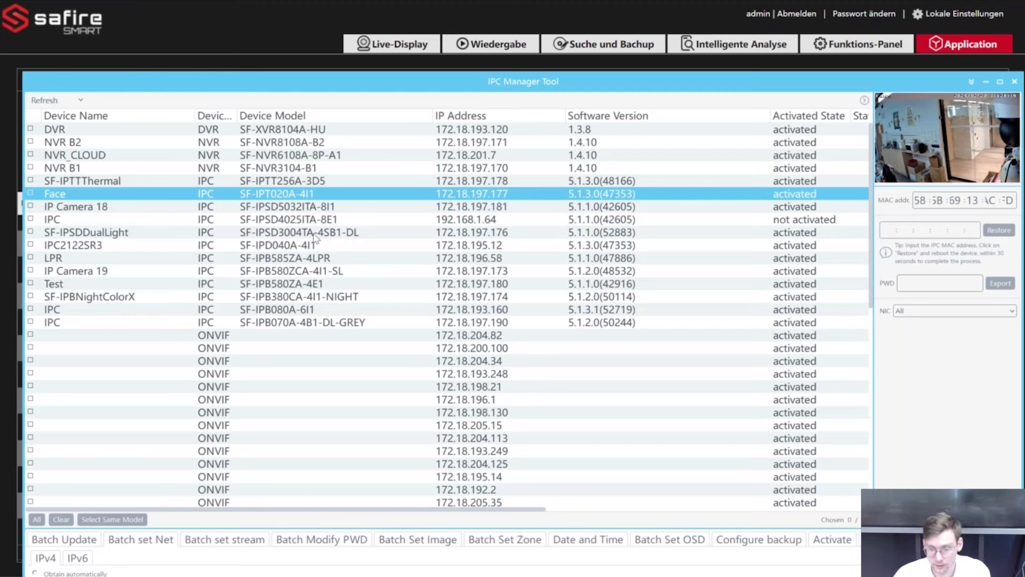
Step: Log in to the SF-IPSDDualLight camera's web page, then select IP Camera 18 in IPC Manager Tool
{"action": "left_click", "coordinate": [295, 219]}
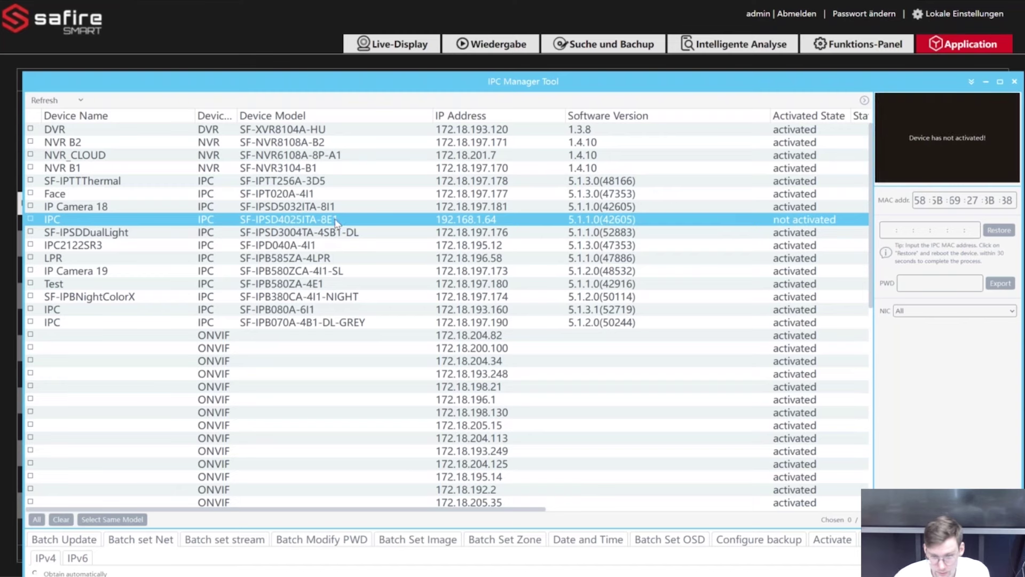
{"action": "left_click", "coordinate": [332, 236]}
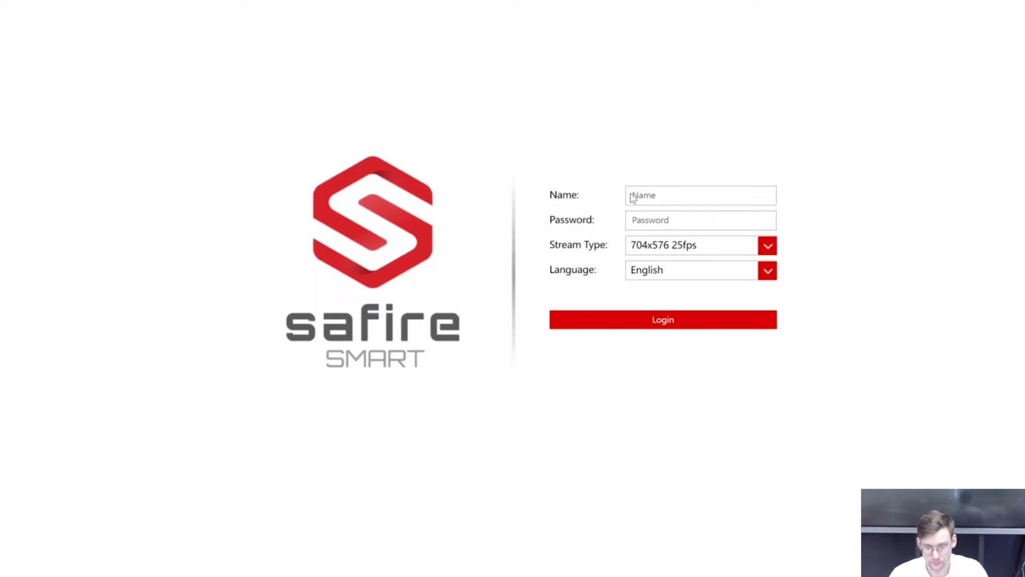
{"action": "left_click", "coordinate": [633, 197]}
{"action": "type", "text": "admin"}
{"action": "key", "text": "Tab"}
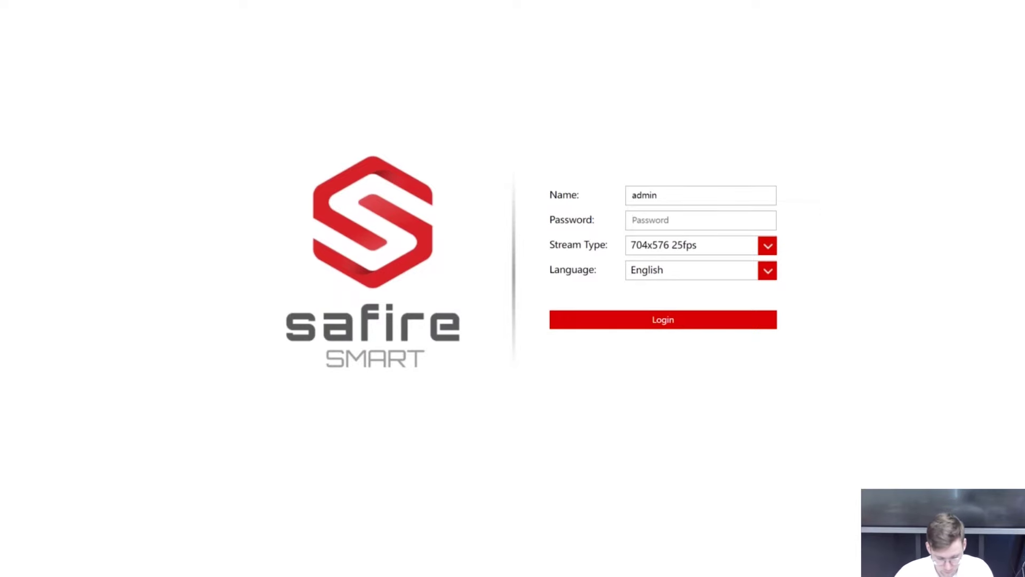
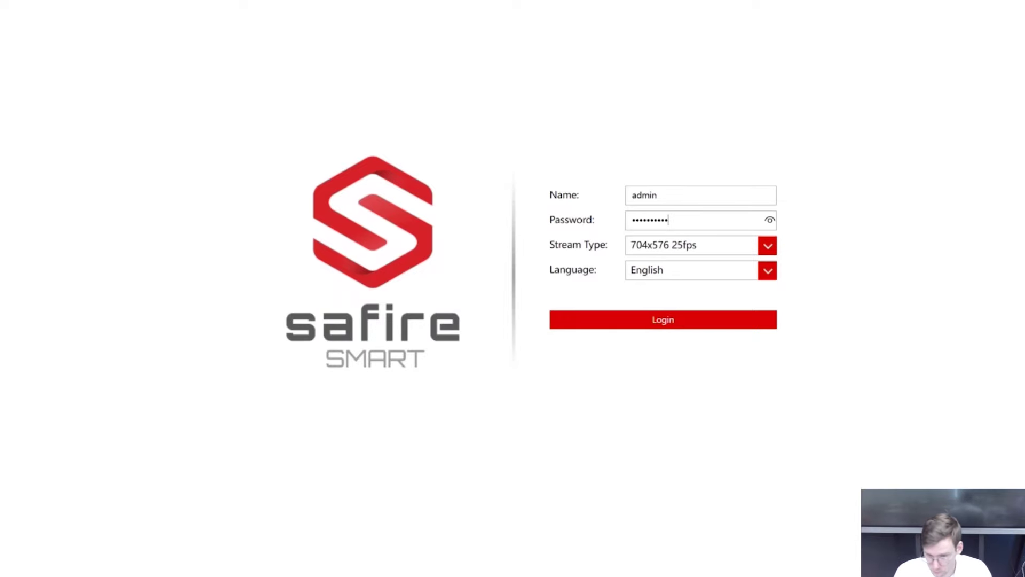
{"action": "key", "text": "Return"}
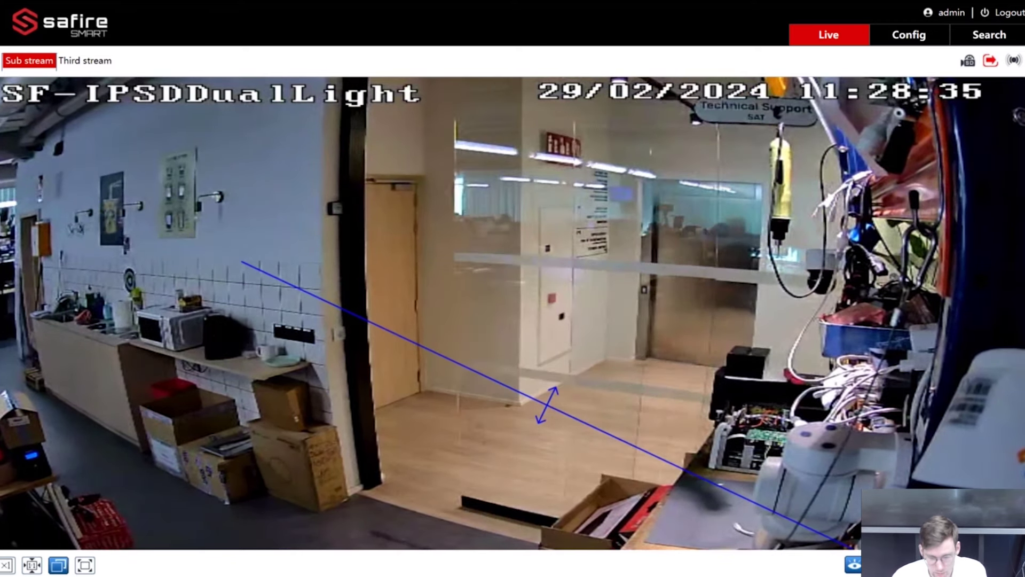
{"action": "key", "text": "alt+Tab"}
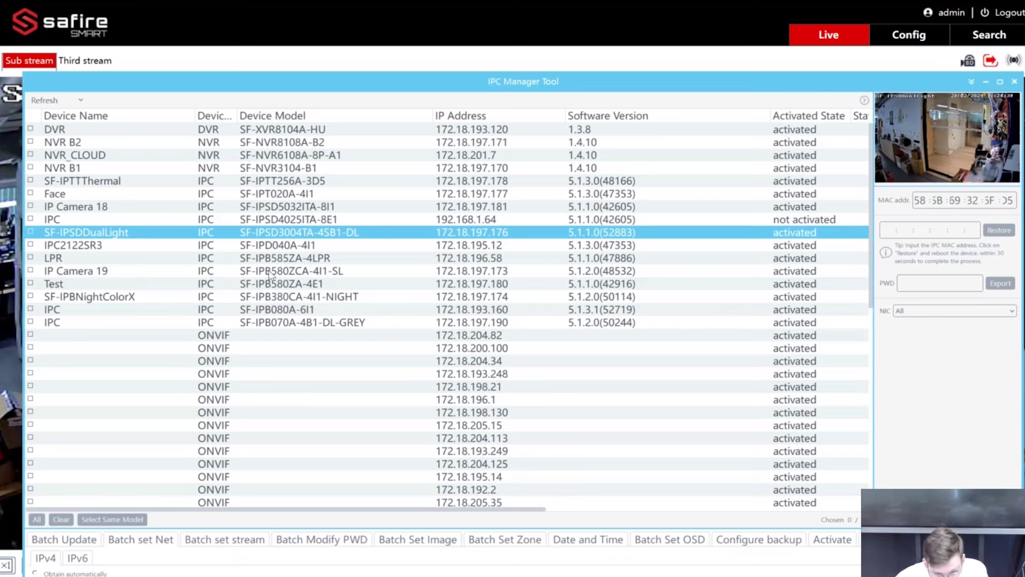
{"action": "left_click", "coordinate": [281, 209]}
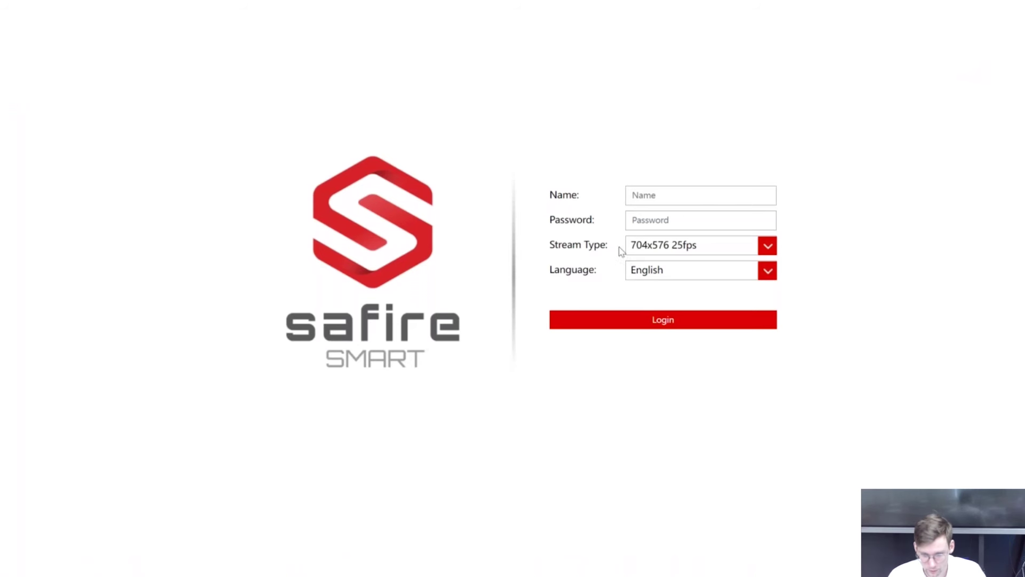
Step: Log in to IP Camera 18 with the admin account and open Config > PTZ Function
{"action": "left_click", "coordinate": [678, 199]}
{"action": "type", "text": "admin"}
{"action": "key", "text": "Tab"}
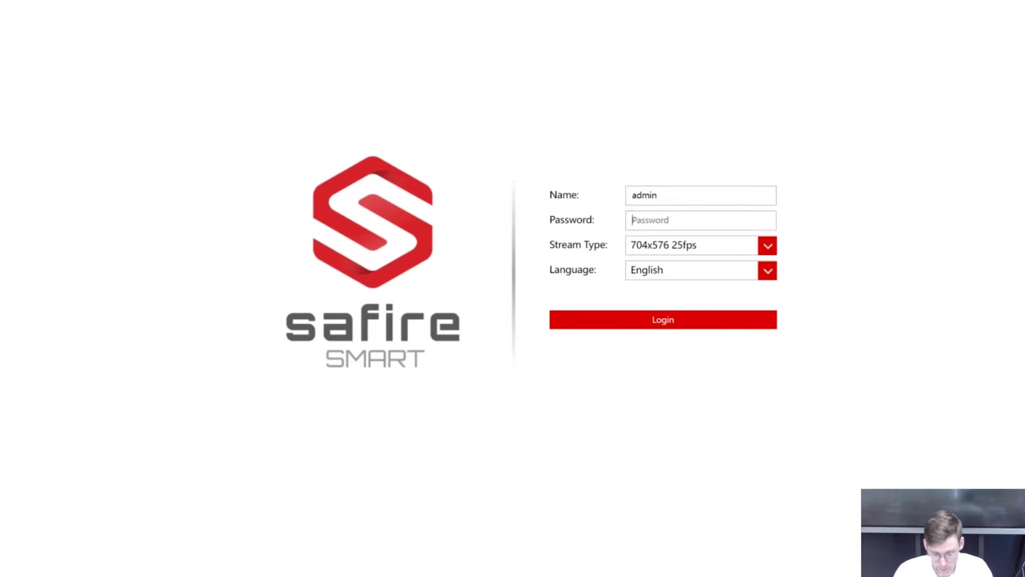
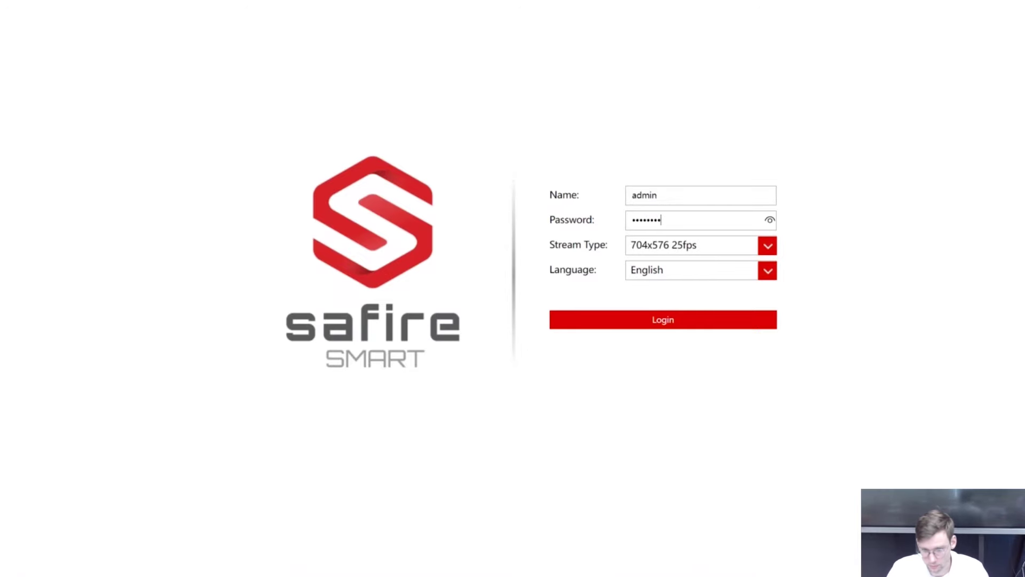
{"action": "key", "text": "Return"}
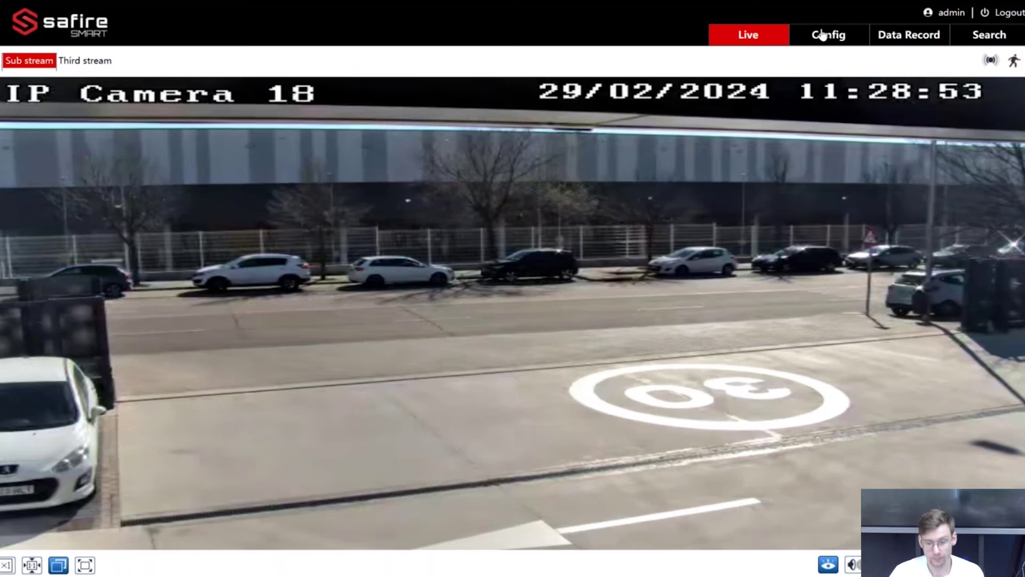
{"action": "left_click", "coordinate": [822, 35]}
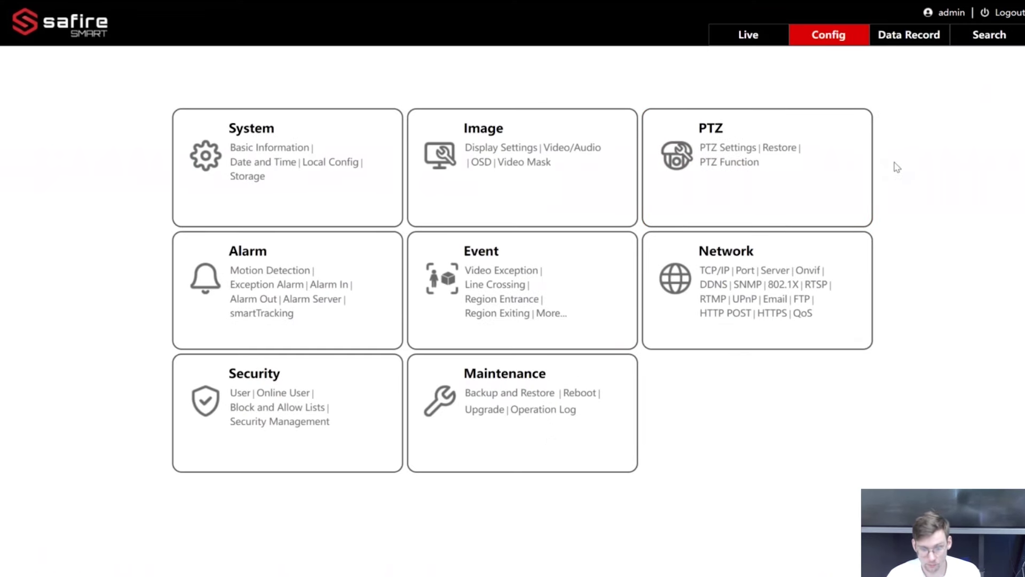
{"action": "left_click", "coordinate": [720, 166]}
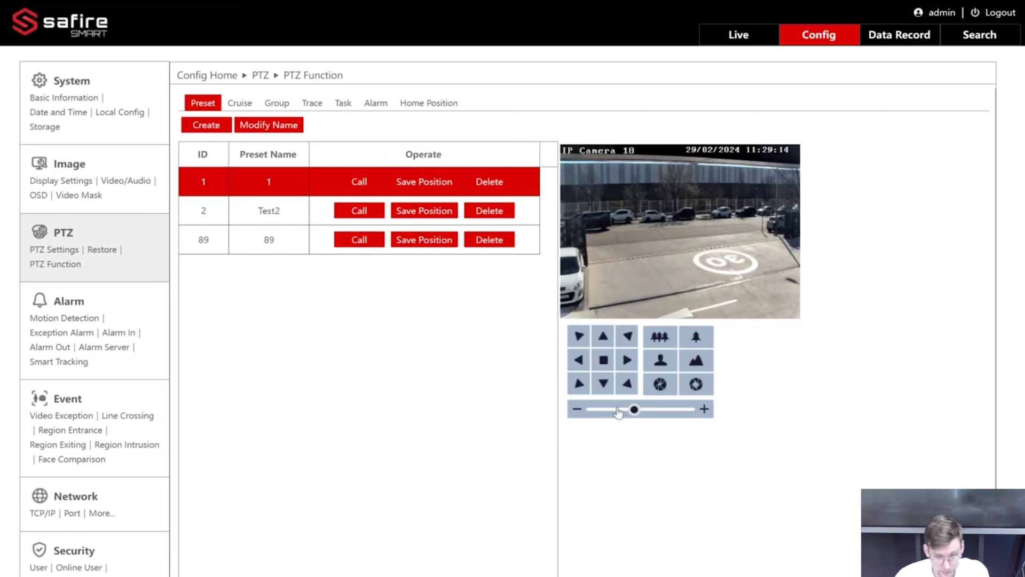
Step: Pan right and zoom in on the parked cars, then save that view as preset 3
{"action": "left_click", "coordinate": [629, 361]}
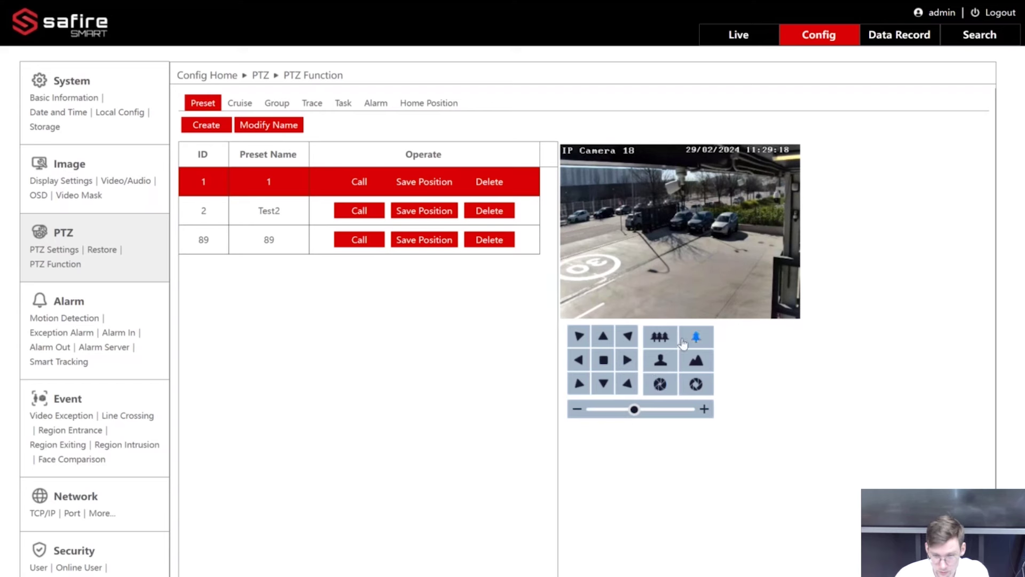
{"action": "left_click", "coordinate": [696, 336]}
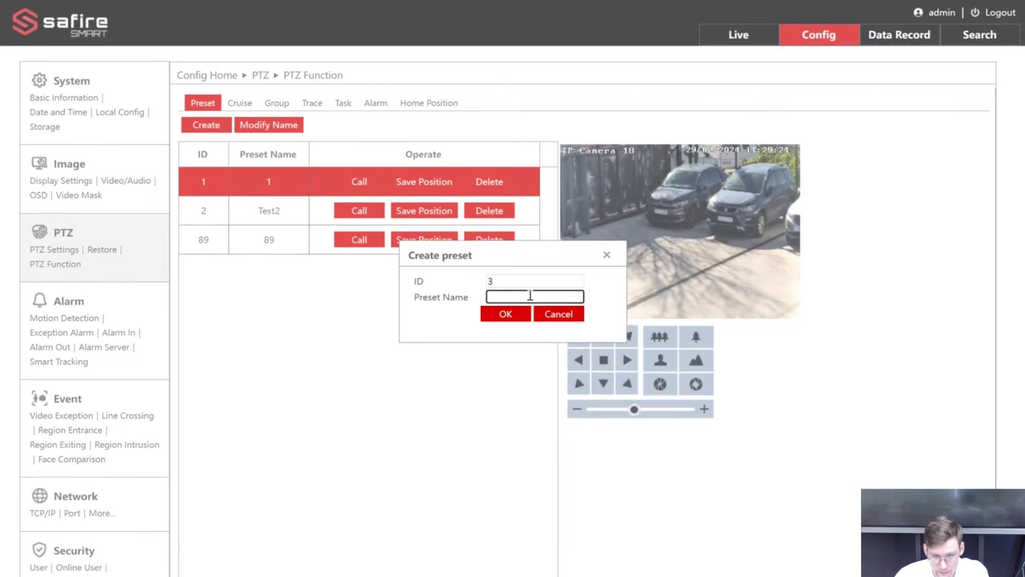
{"action": "type", "text": "3"}
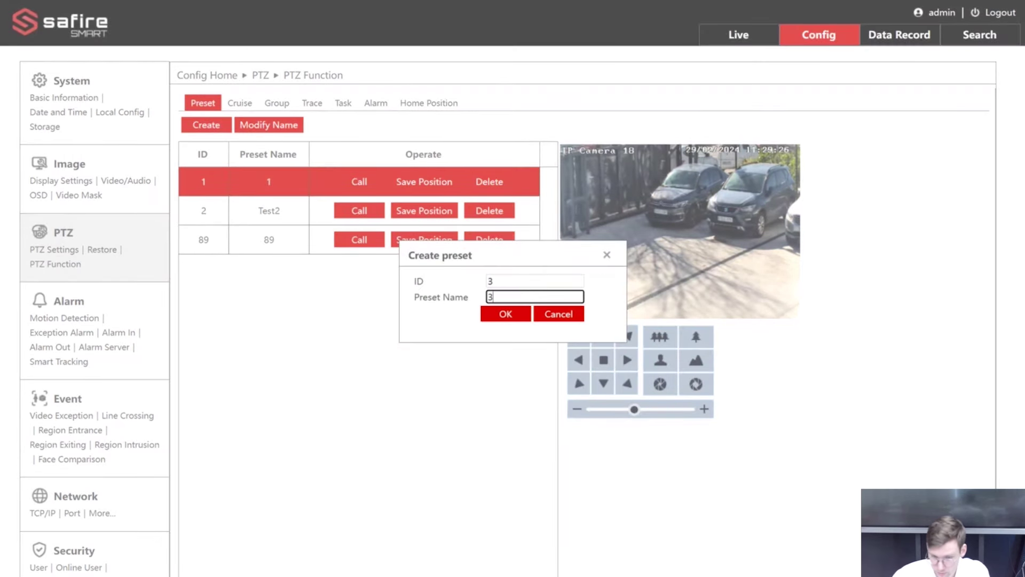
{"action": "left_click", "coordinate": [513, 315]}
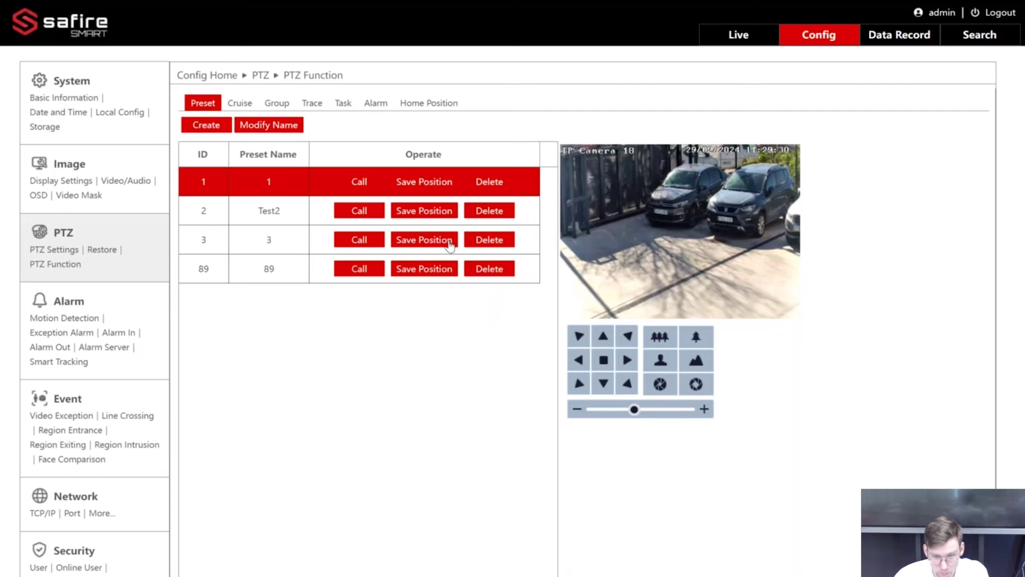
{"action": "left_click", "coordinate": [450, 240]}
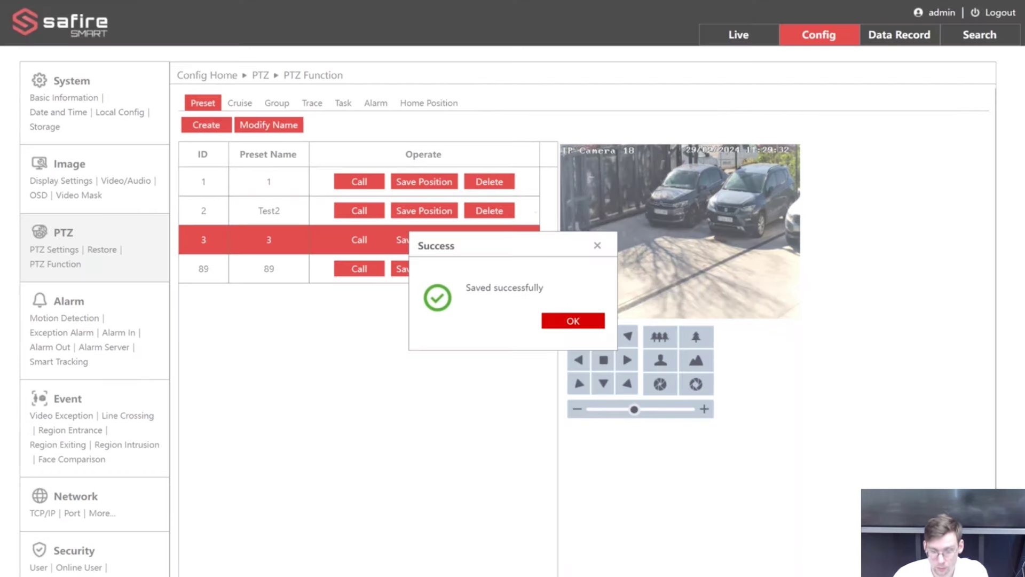
{"action": "left_click", "coordinate": [554, 327]}
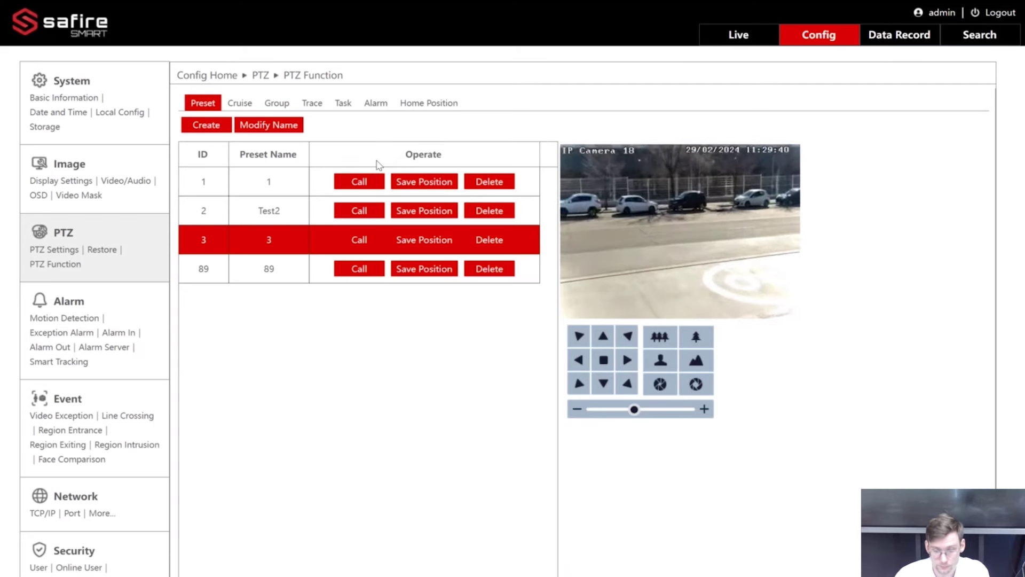
Step: Call presets 1, 3 and Test2, check Home Position, then return the camera to preset 3
{"action": "left_click", "coordinate": [363, 183]}
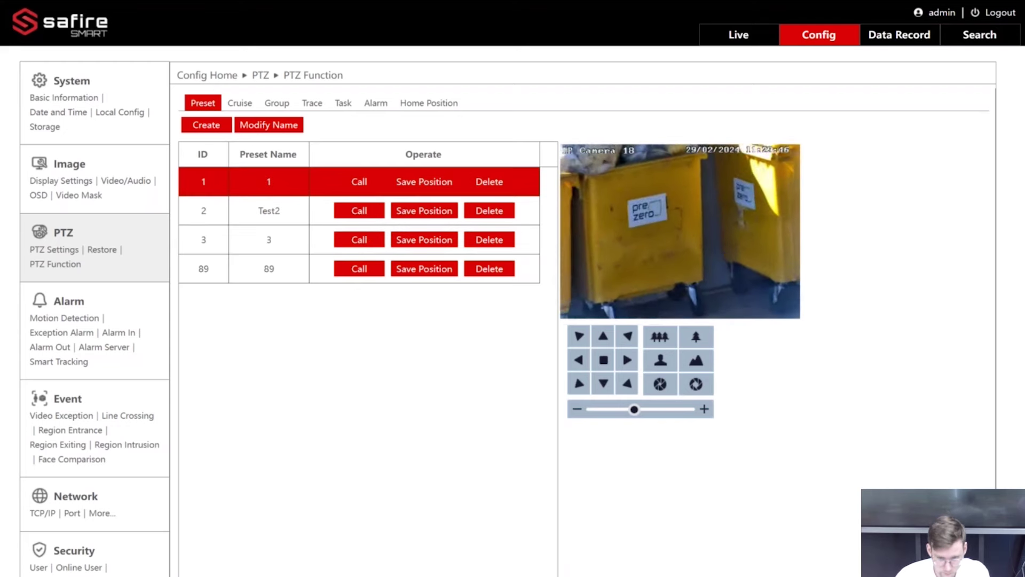
{"action": "left_click", "coordinate": [361, 241]}
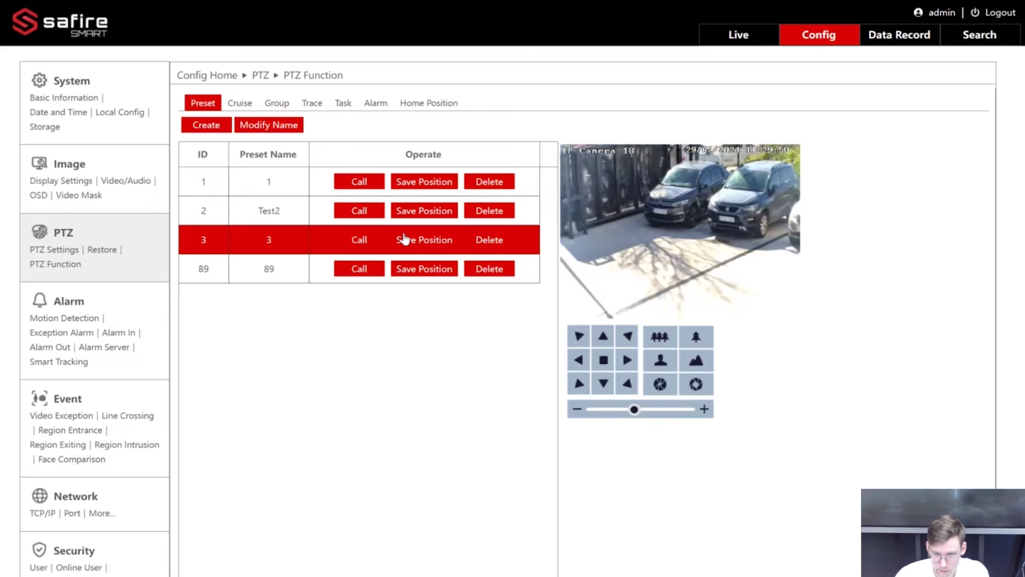
{"action": "left_click", "coordinate": [365, 211]}
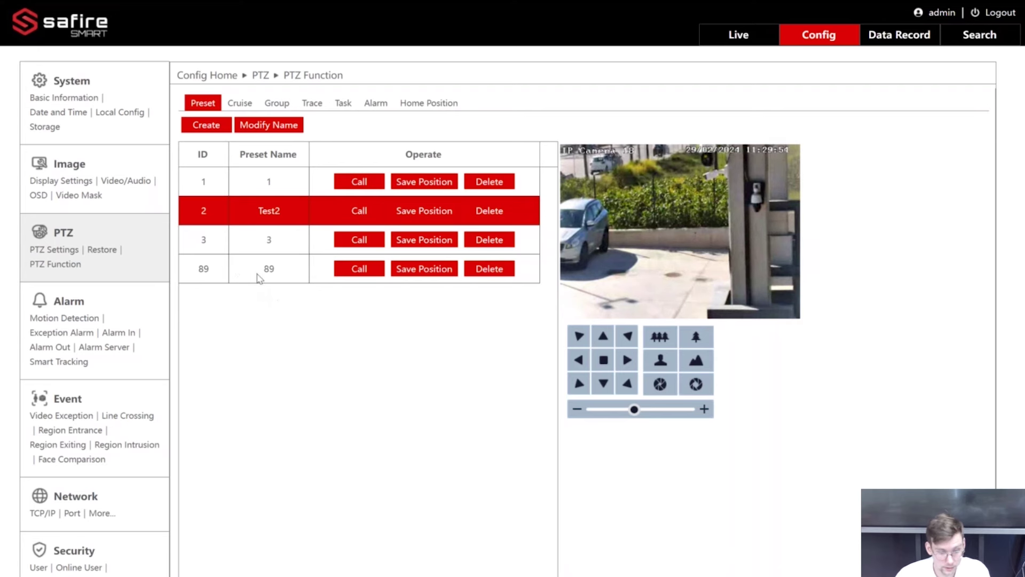
{"action": "double_click", "coordinate": [271, 269]}
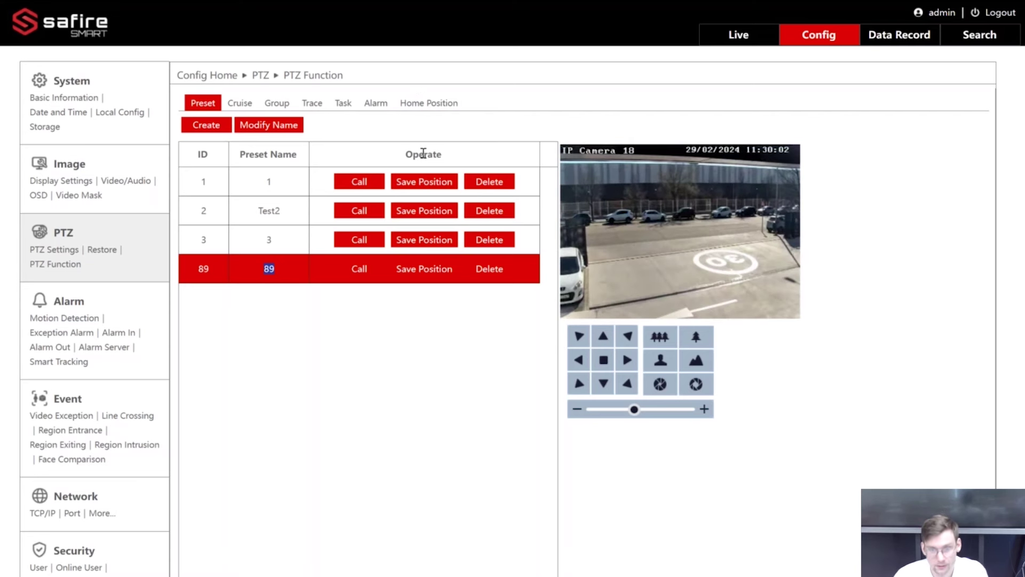
{"action": "left_click", "coordinate": [428, 105]}
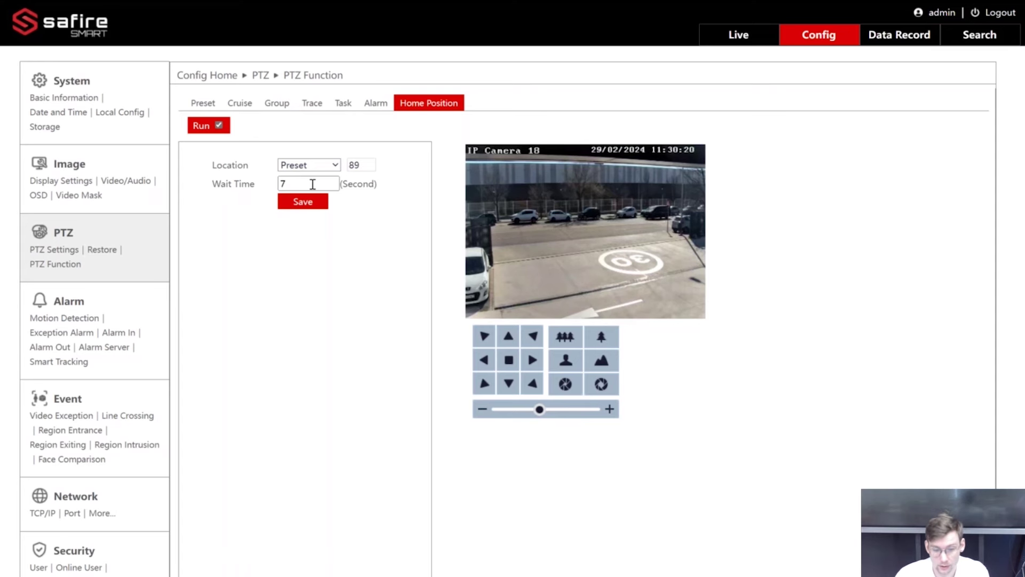
{"action": "left_click", "coordinate": [205, 103]}
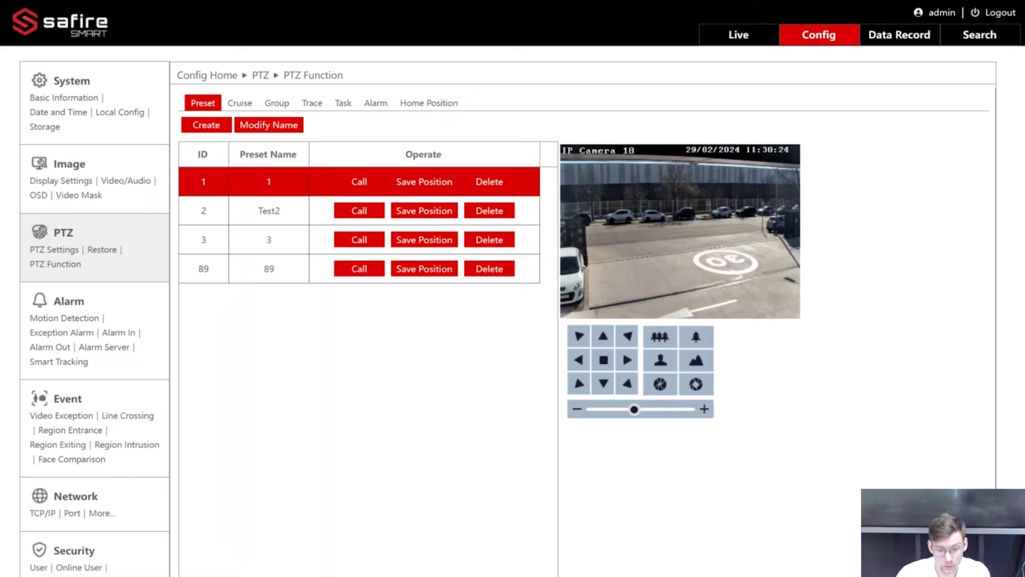
{"action": "left_click", "coordinate": [366, 240]}
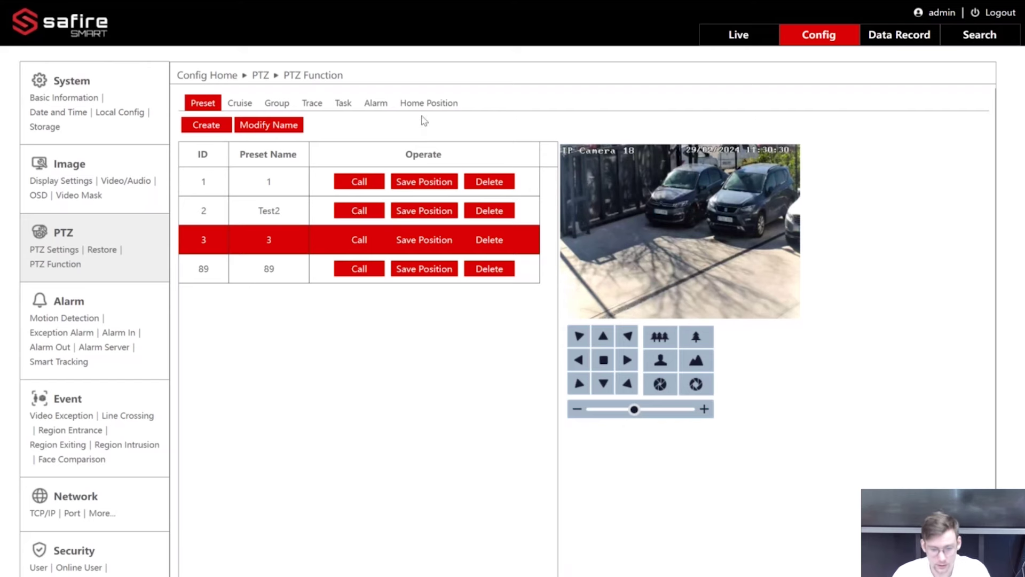
Step: Edit CRUISE003 and add preset 1 as its first point at speed 5, 15 seconds
{"action": "left_click", "coordinate": [239, 103]}
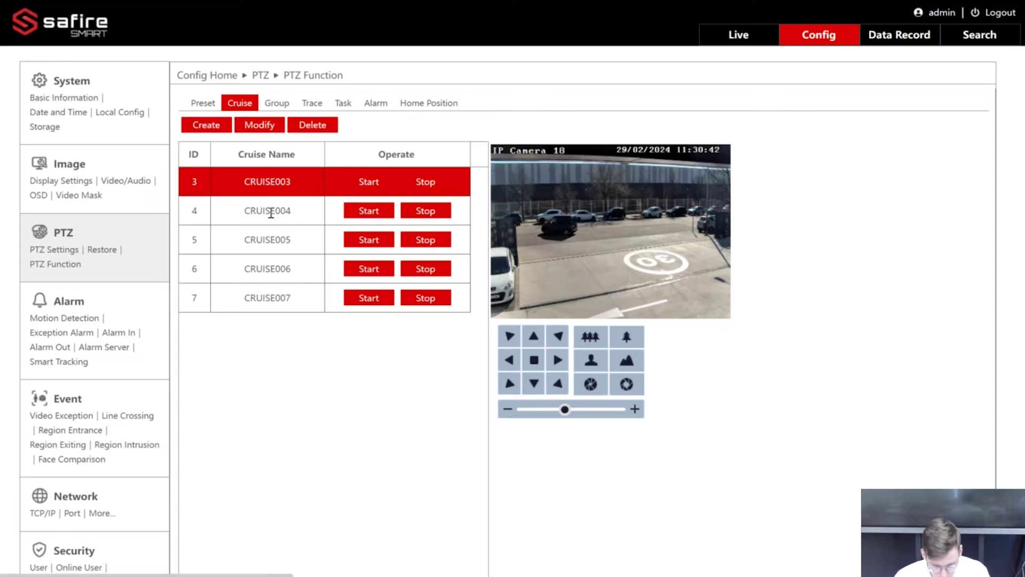
{"action": "left_click", "coordinate": [258, 125]}
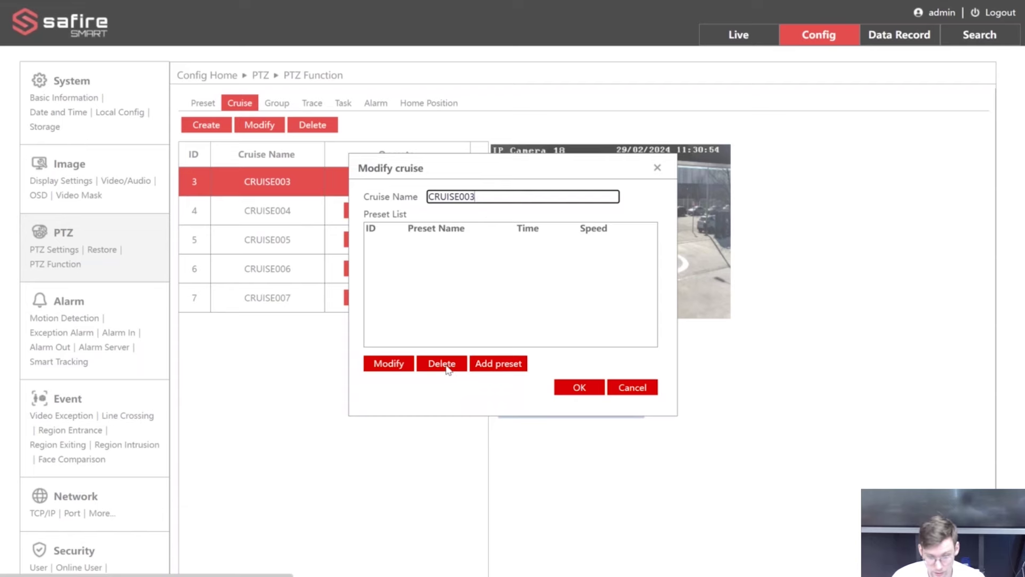
{"action": "left_click", "coordinate": [406, 367]}
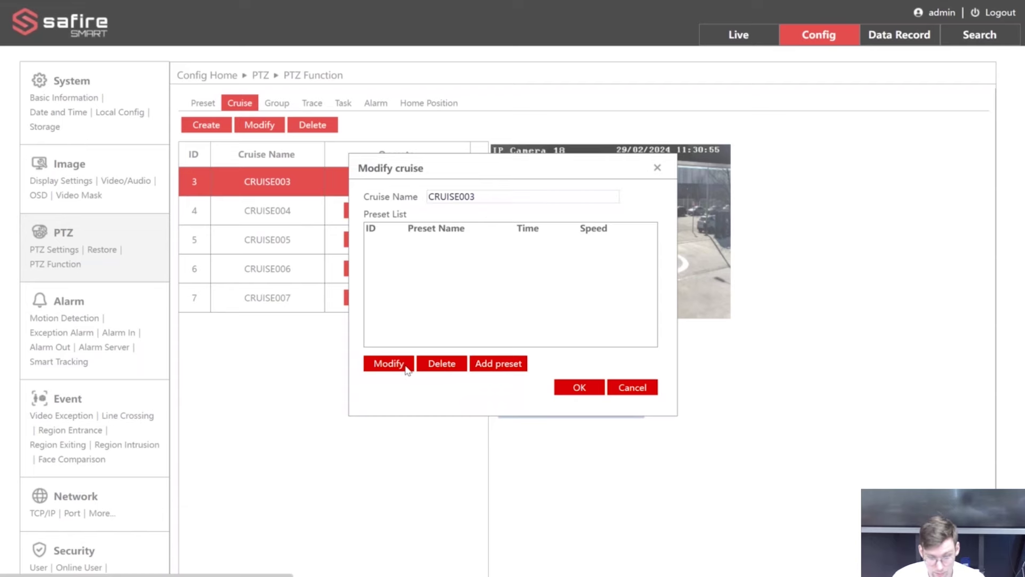
{"action": "left_click", "coordinate": [515, 367]}
{"action": "left_click", "coordinate": [511, 283]}
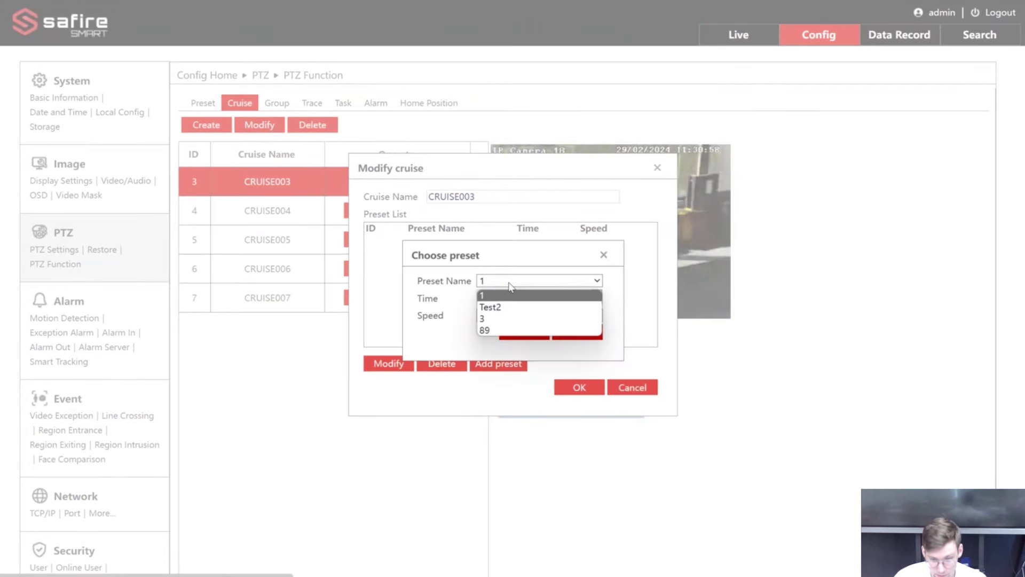
{"action": "left_click", "coordinate": [509, 280]}
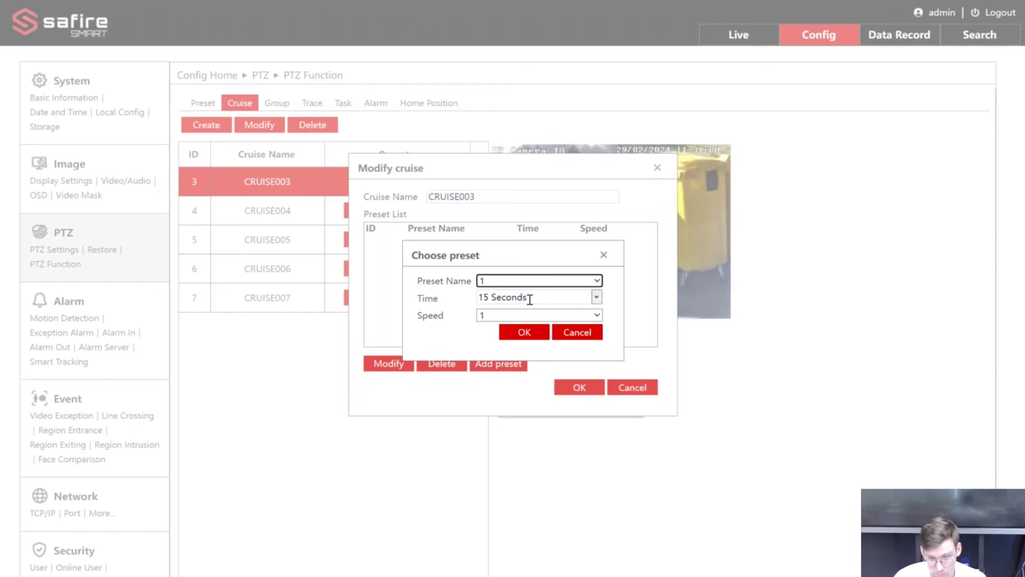
{"action": "left_click", "coordinate": [519, 315]}
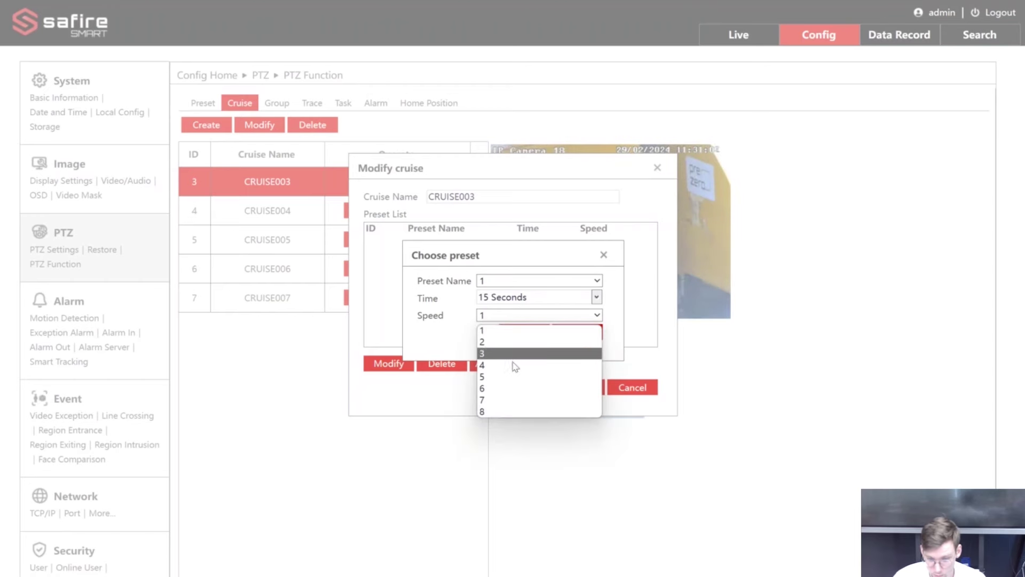
{"action": "left_click", "coordinate": [515, 376]}
{"action": "left_click", "coordinate": [529, 333]}
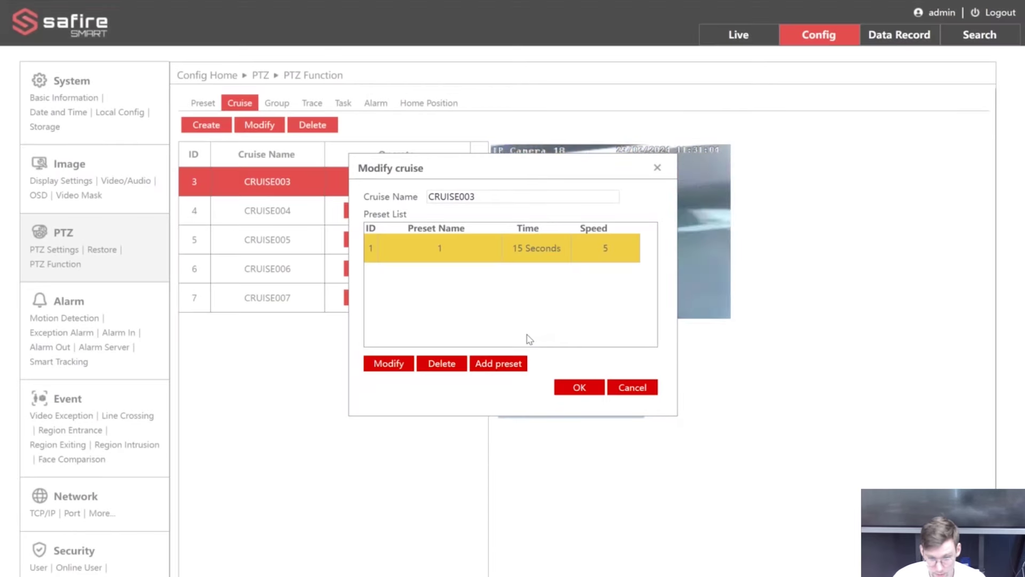
Step: Add preset Test2 as the second cruise point at speed 8, 15 seconds
{"action": "left_click", "coordinate": [503, 368]}
{"action": "left_click", "coordinate": [507, 280]}
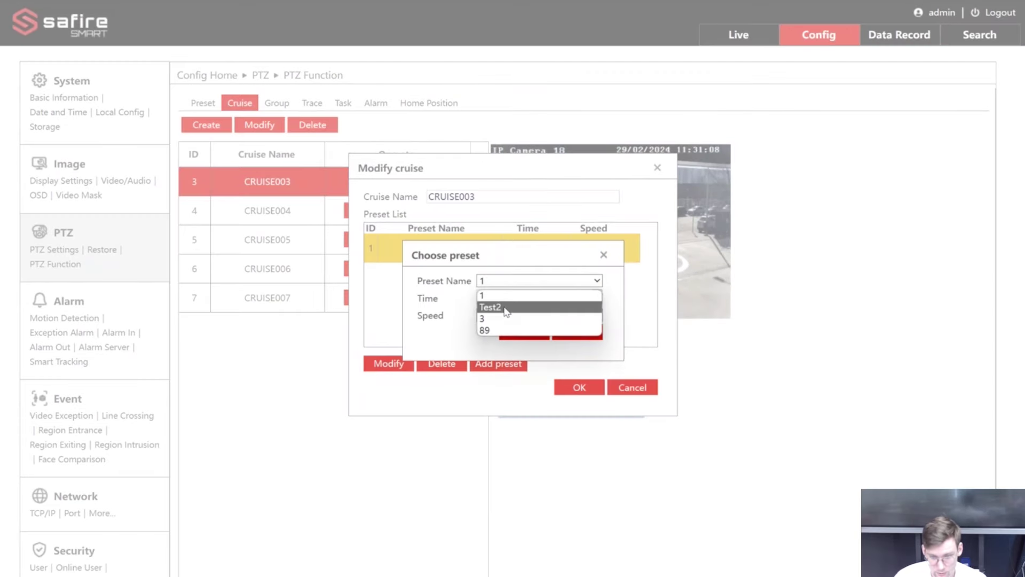
{"action": "left_click", "coordinate": [506, 307]}
{"action": "left_click", "coordinate": [510, 299]}
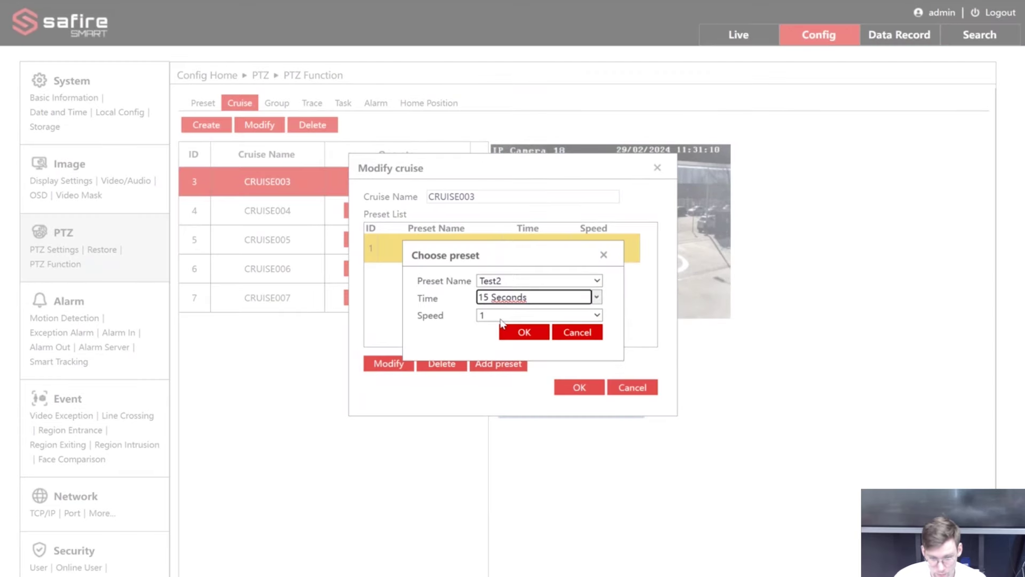
{"action": "left_click", "coordinate": [501, 318]}
{"action": "left_click", "coordinate": [516, 410]}
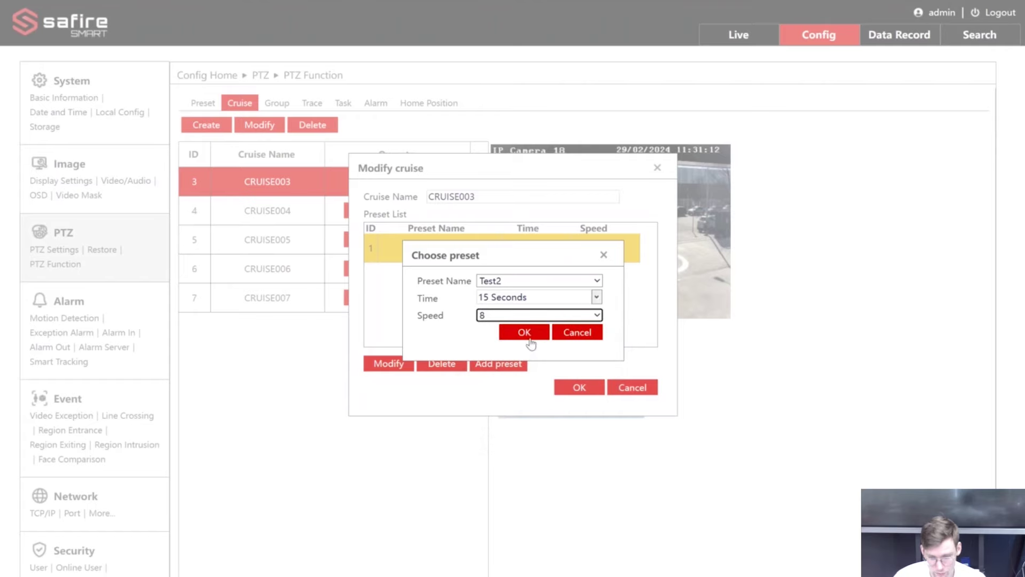
{"action": "left_click", "coordinate": [524, 332]}
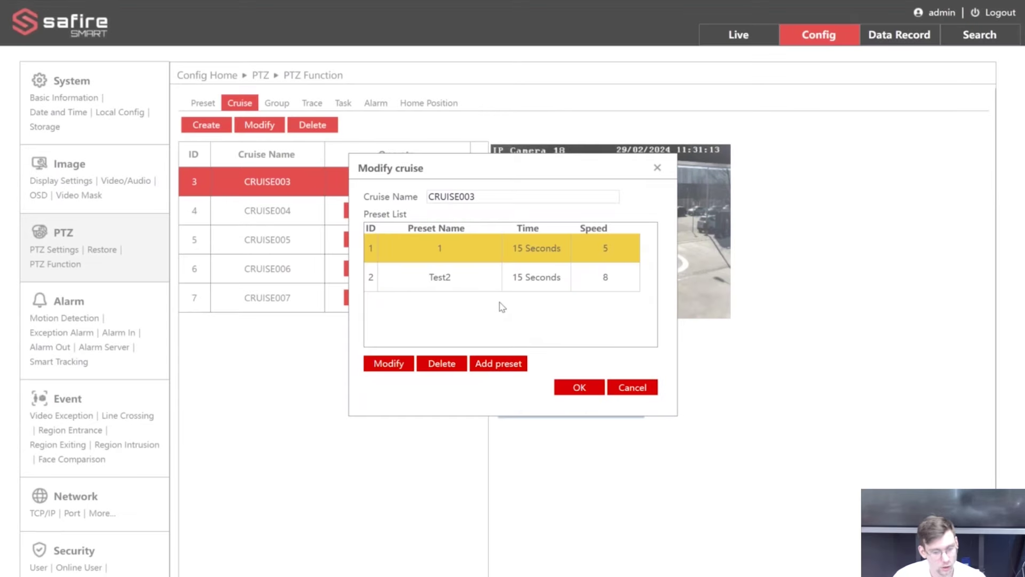
Step: Add preset 3 as the third point at speed 5, 15 seconds, and save CRUISE003
{"action": "left_click", "coordinate": [500, 363]}
{"action": "left_click", "coordinate": [505, 284]}
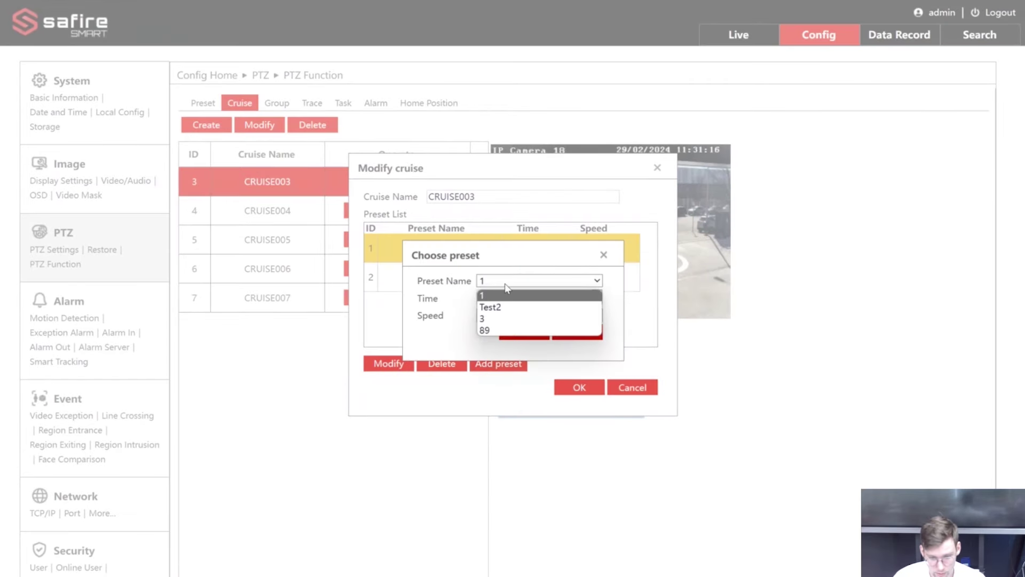
{"action": "left_click", "coordinate": [507, 318]}
{"action": "left_click", "coordinate": [494, 315]}
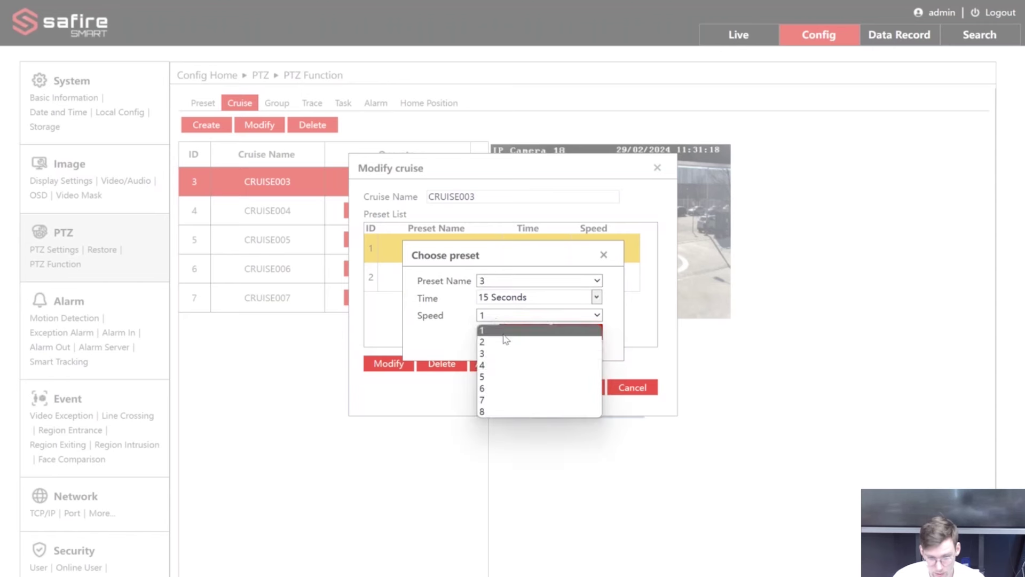
{"action": "left_click", "coordinate": [506, 368]}
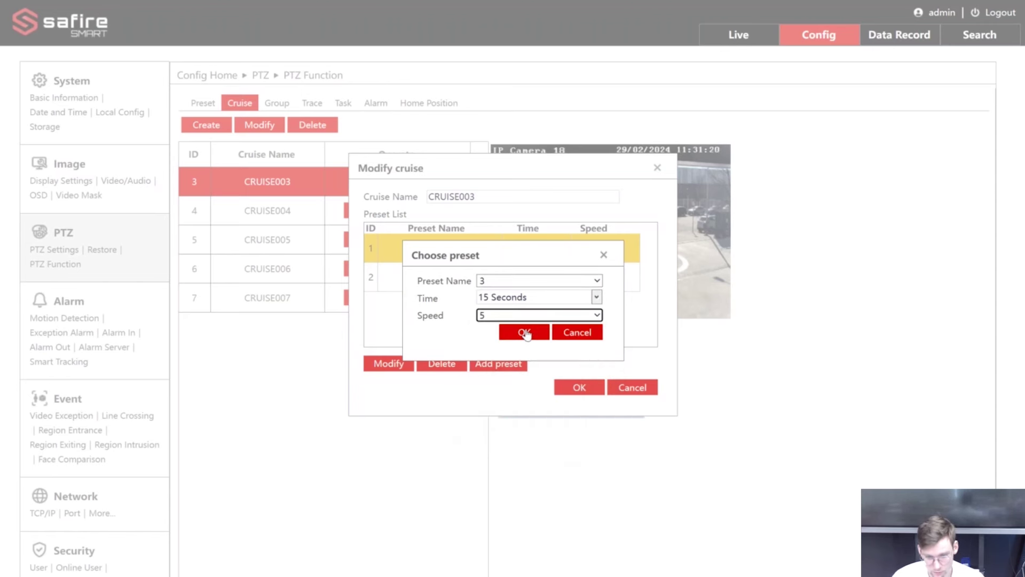
{"action": "left_click", "coordinate": [525, 333]}
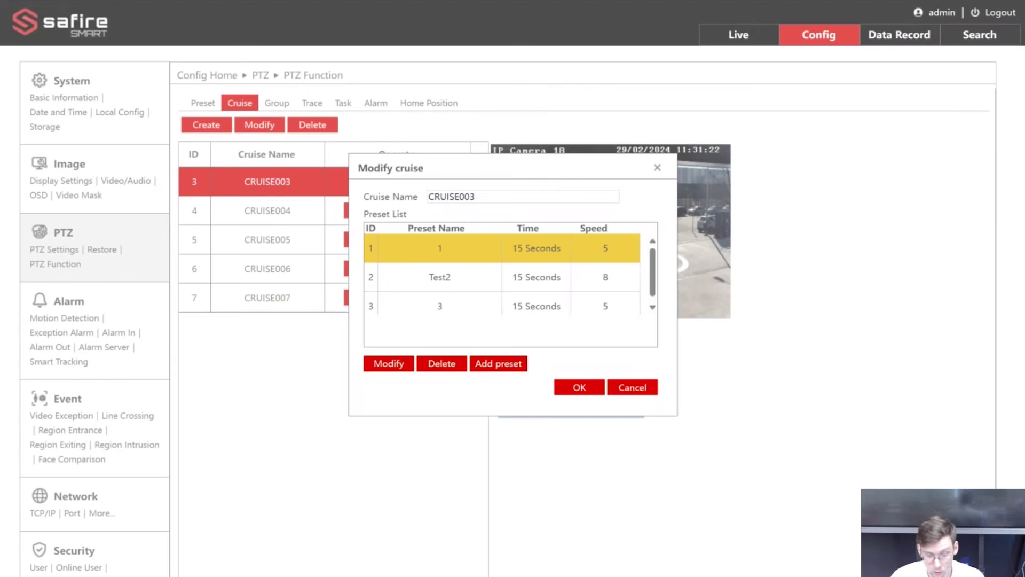
{"action": "left_click", "coordinate": [576, 394]}
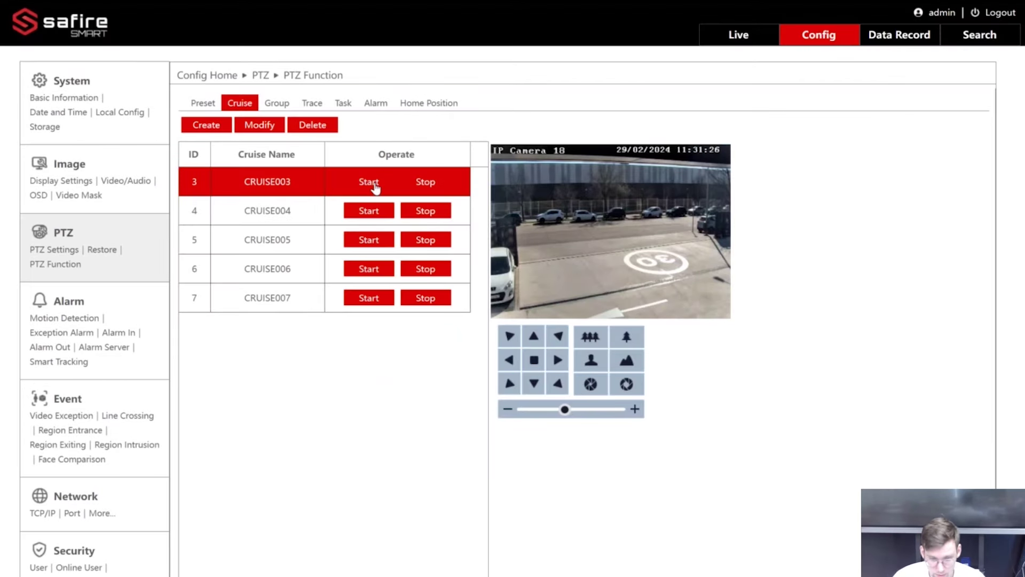
Step: Run the CRUISE003 tour, then view the cruise Group table
{"action": "left_click", "coordinate": [368, 182]}
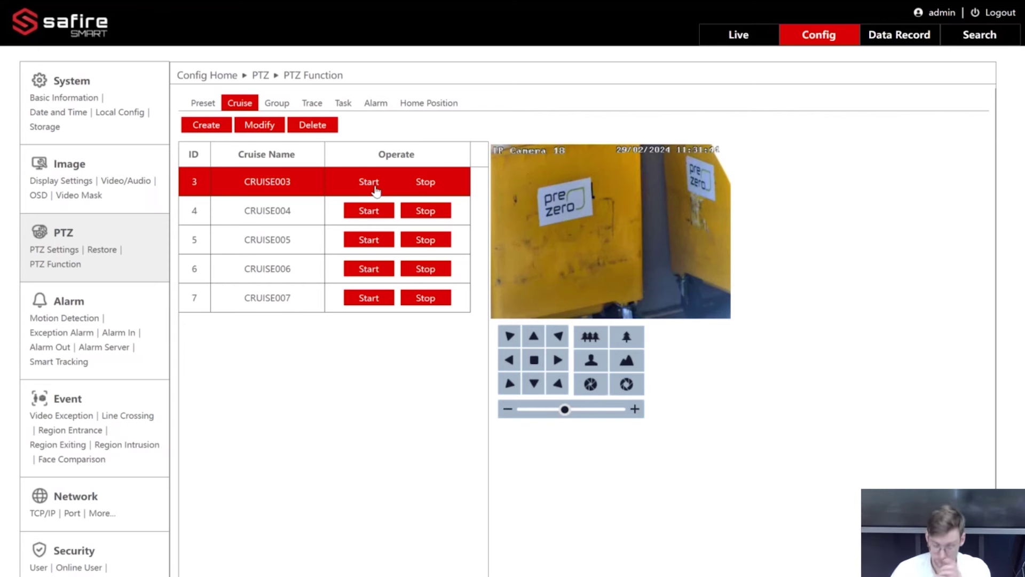
{"action": "left_click", "coordinate": [376, 189]}
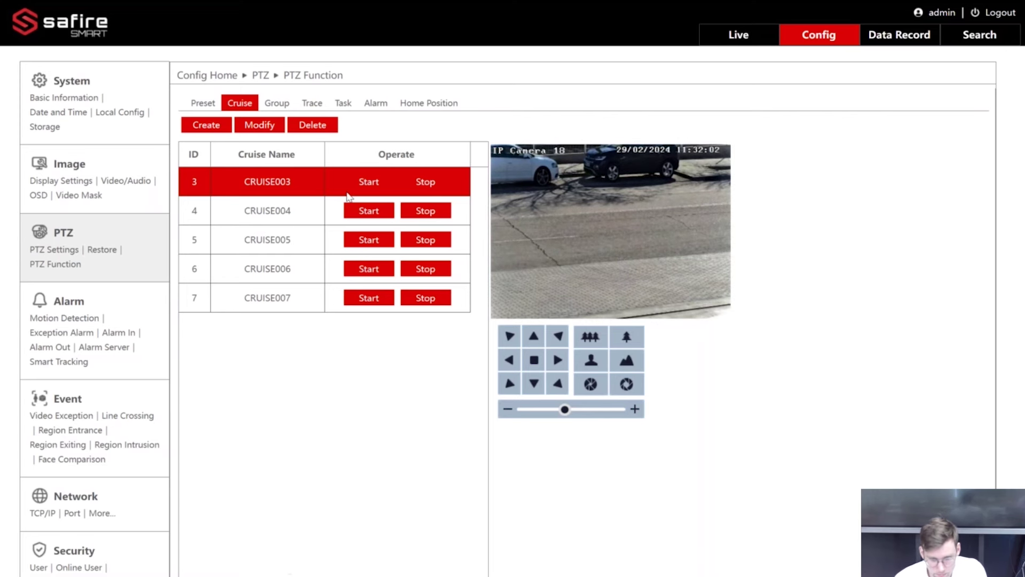
{"action": "left_click", "coordinate": [269, 111]}
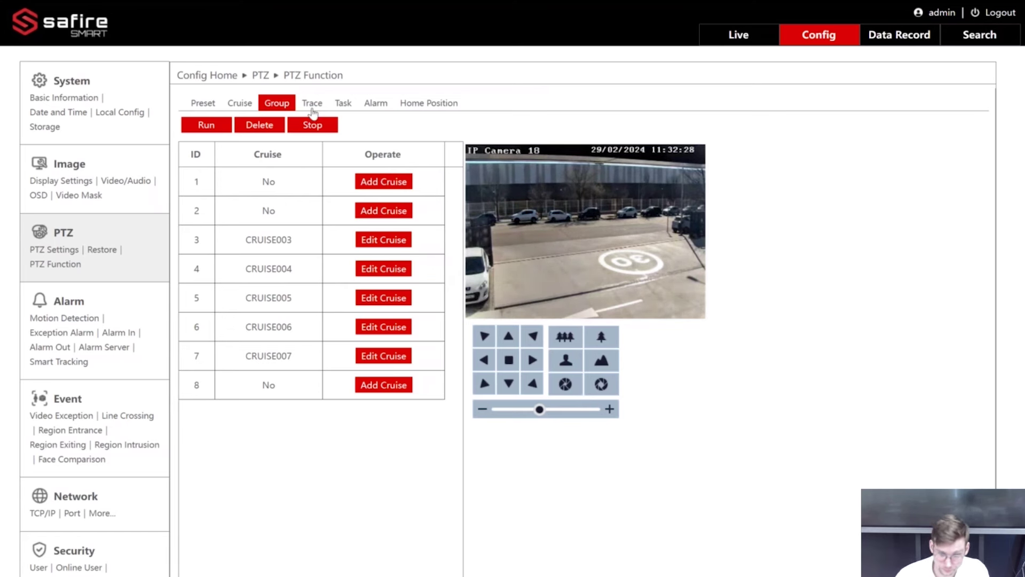
Step: Delete CRUISE003 and start recording a new trace in trace slot 1
{"action": "left_click", "coordinate": [239, 102]}
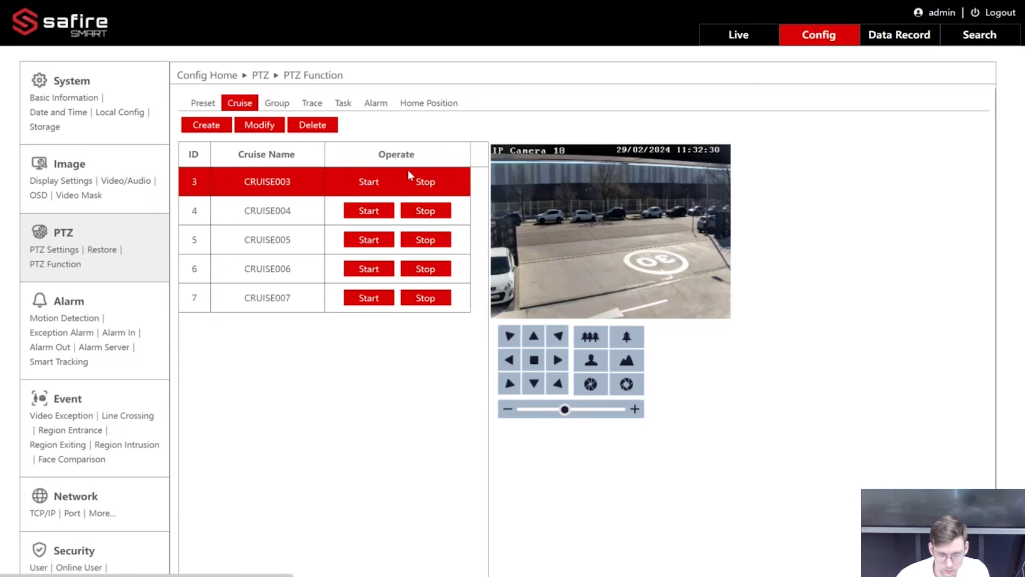
{"action": "left_click", "coordinate": [313, 127]}
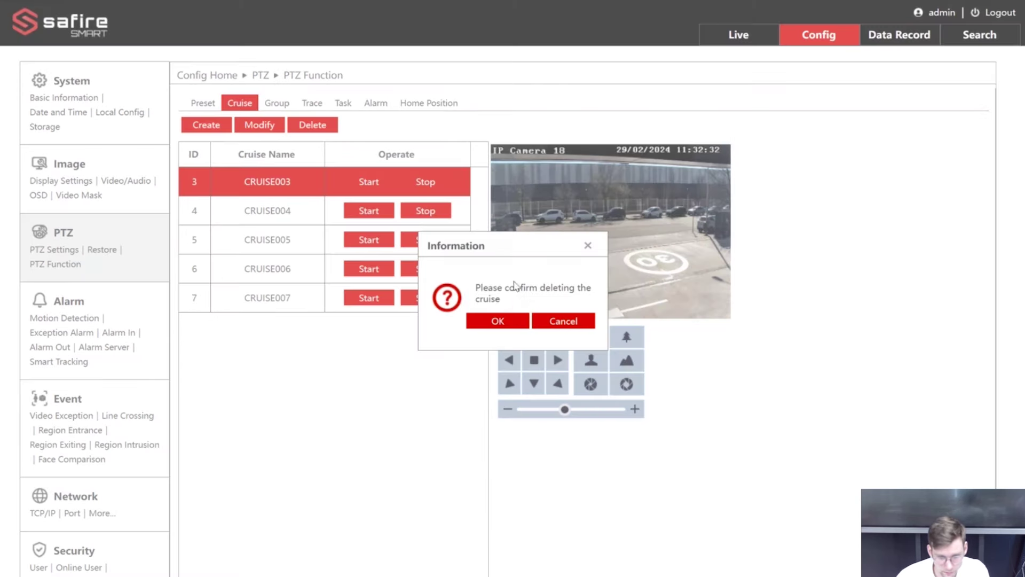
{"action": "left_click", "coordinate": [496, 320]}
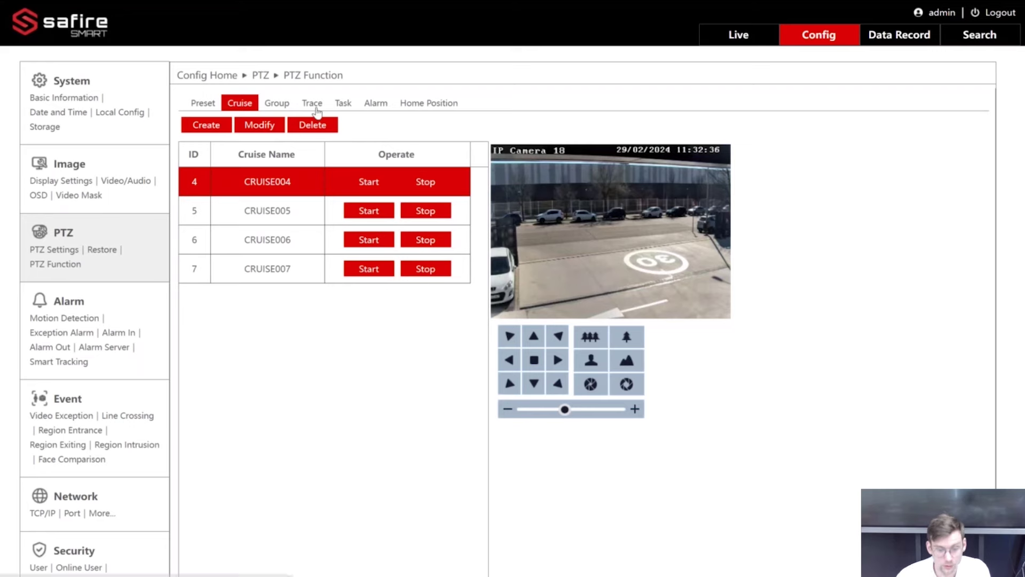
{"action": "left_click", "coordinate": [314, 106]}
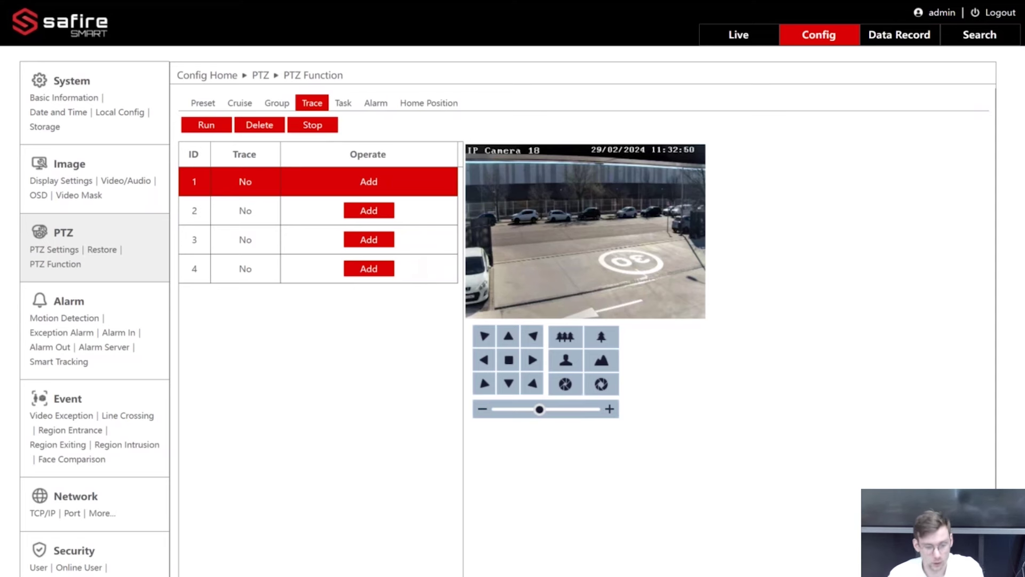
{"action": "left_click", "coordinate": [369, 182]}
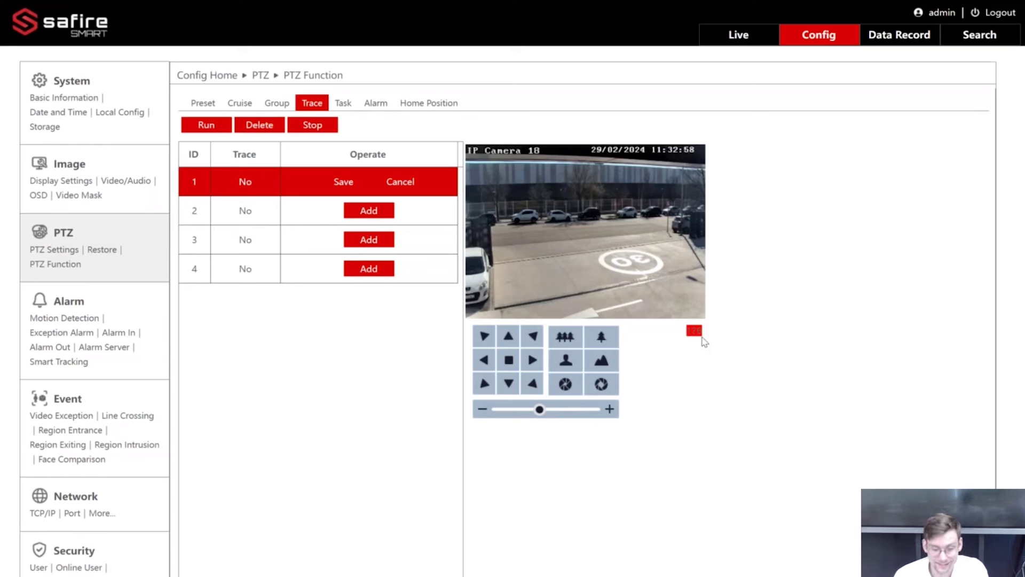
Step: Record a trace of tilts, pans and zooms toward the dock door and save it as TRACE1
{"action": "left_click", "coordinate": [509, 338]}
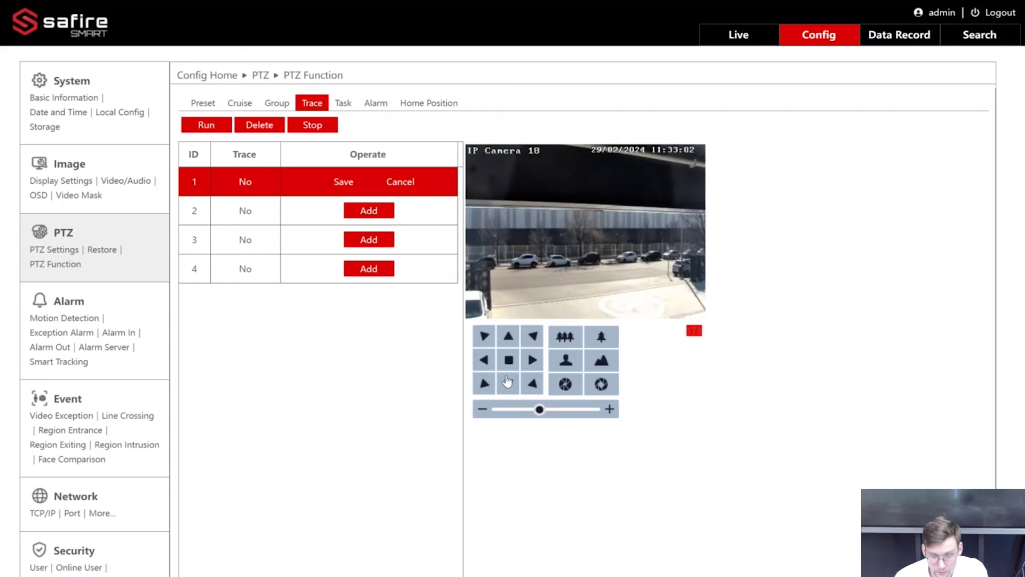
{"action": "left_click", "coordinate": [533, 359]}
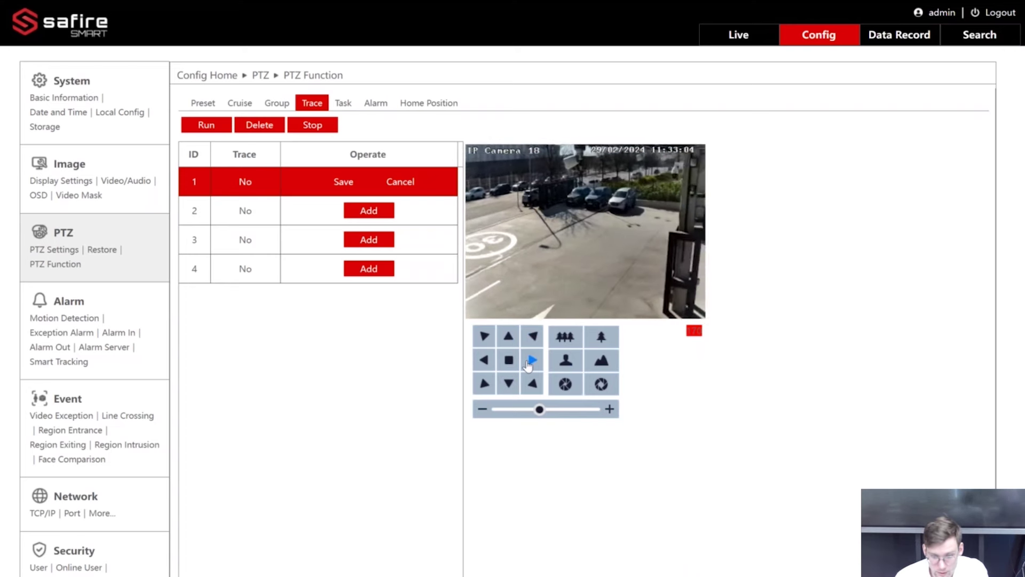
{"action": "left_click", "coordinate": [587, 342]}
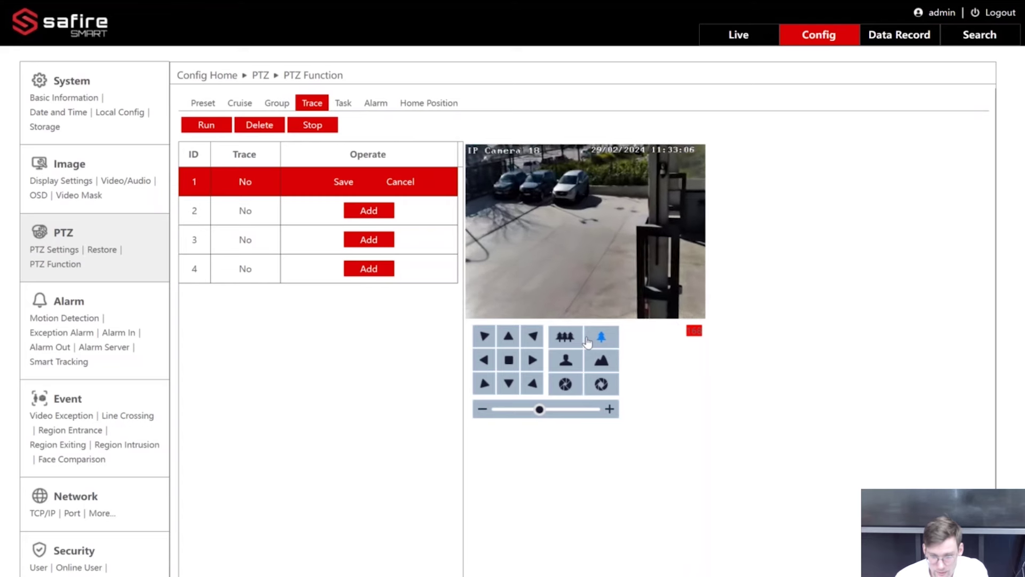
{"action": "left_click", "coordinate": [579, 343]}
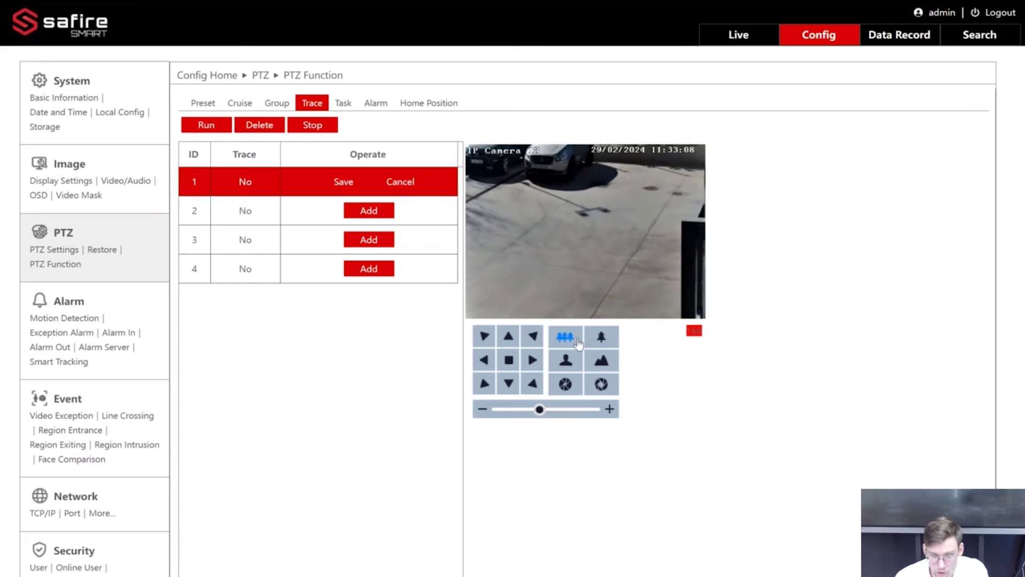
{"action": "left_click", "coordinate": [532, 361]}
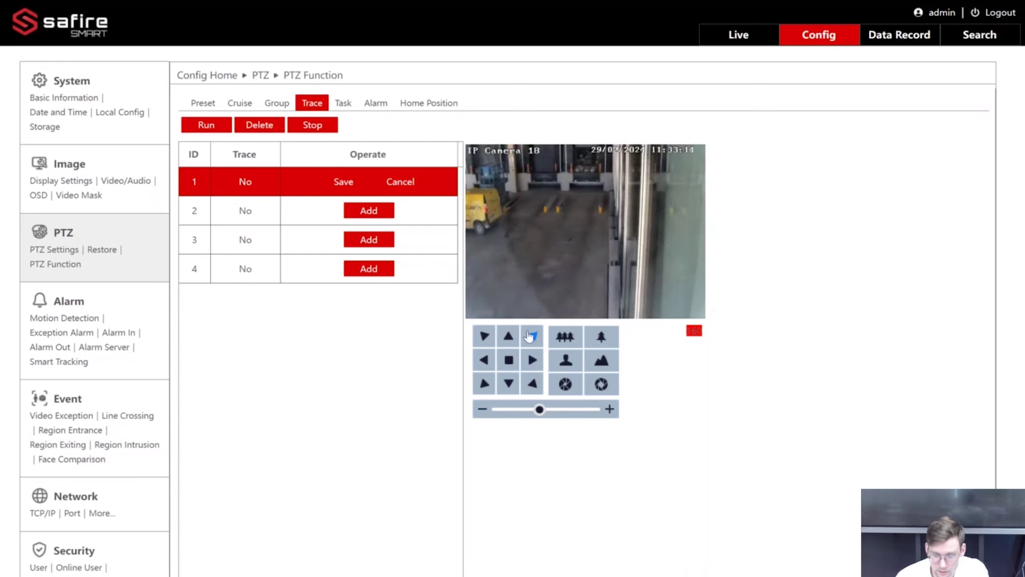
{"action": "left_click", "coordinate": [515, 335]}
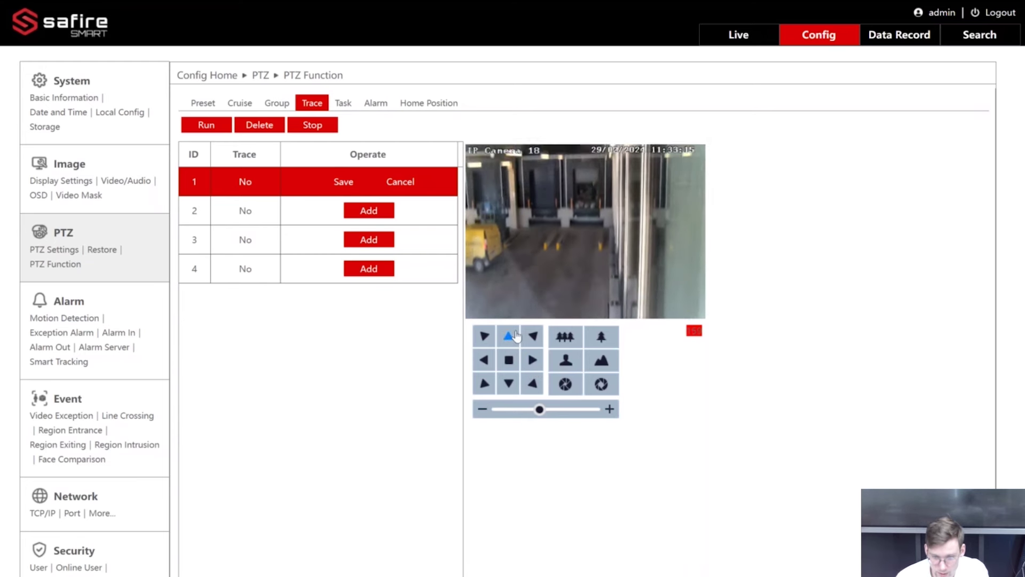
{"action": "left_click", "coordinate": [601, 339]}
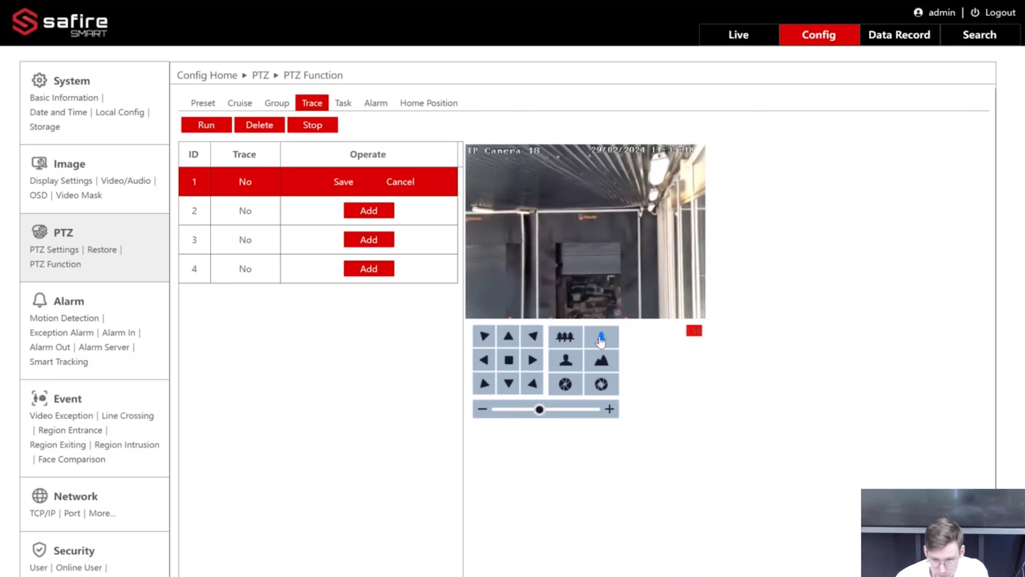
{"action": "left_click", "coordinate": [534, 376]}
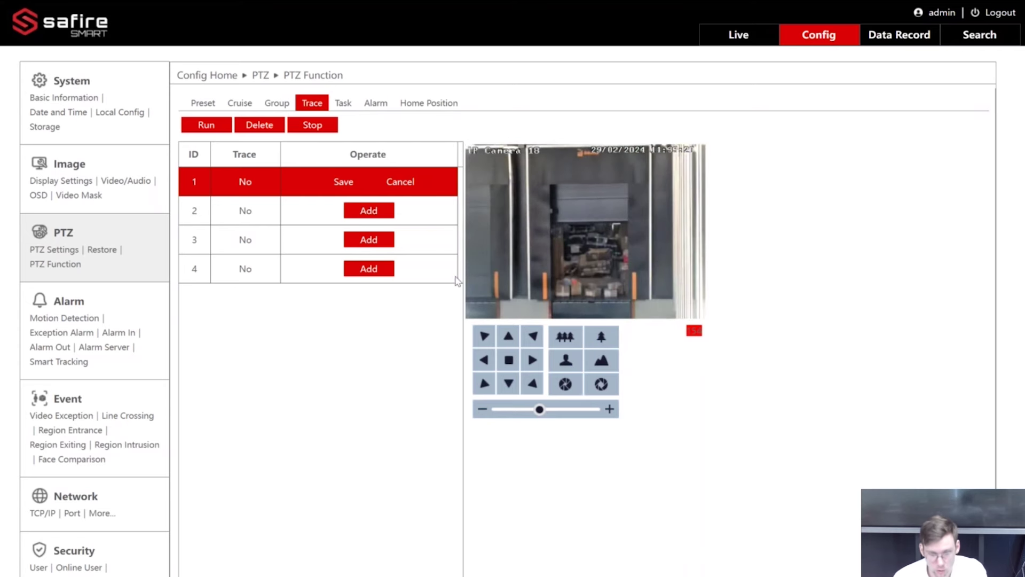
{"action": "left_click", "coordinate": [344, 185]}
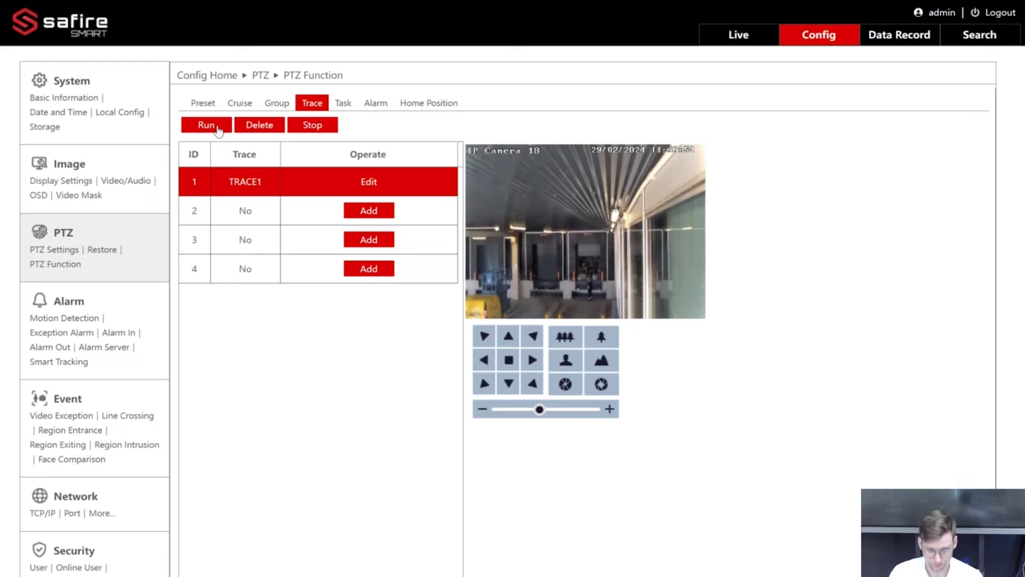
Step: Delete TRACE1 so slot 1 is empty, and display the empty PTZ Task list
{"action": "left_click", "coordinate": [308, 126]}
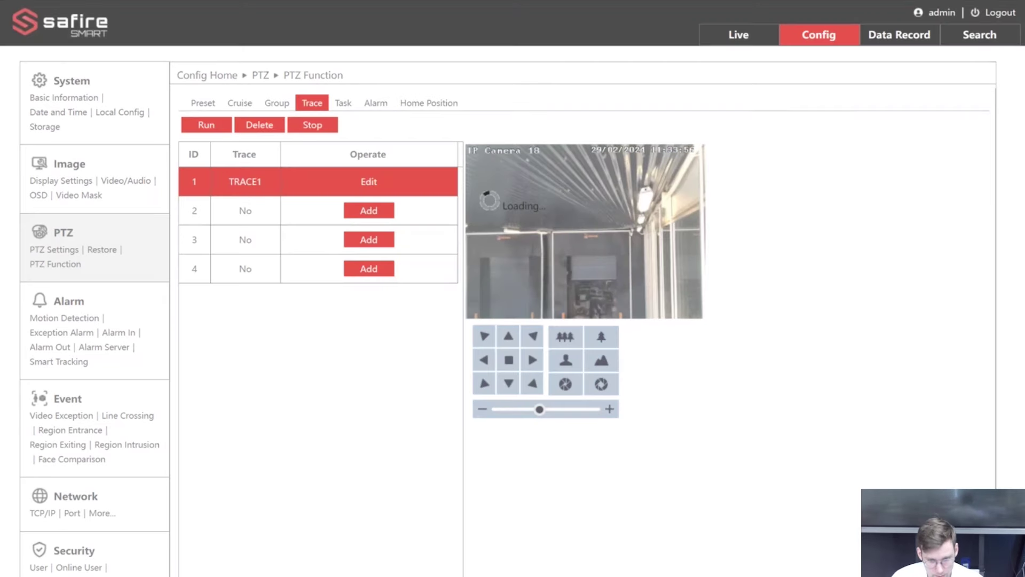
{"action": "left_click", "coordinate": [259, 126]}
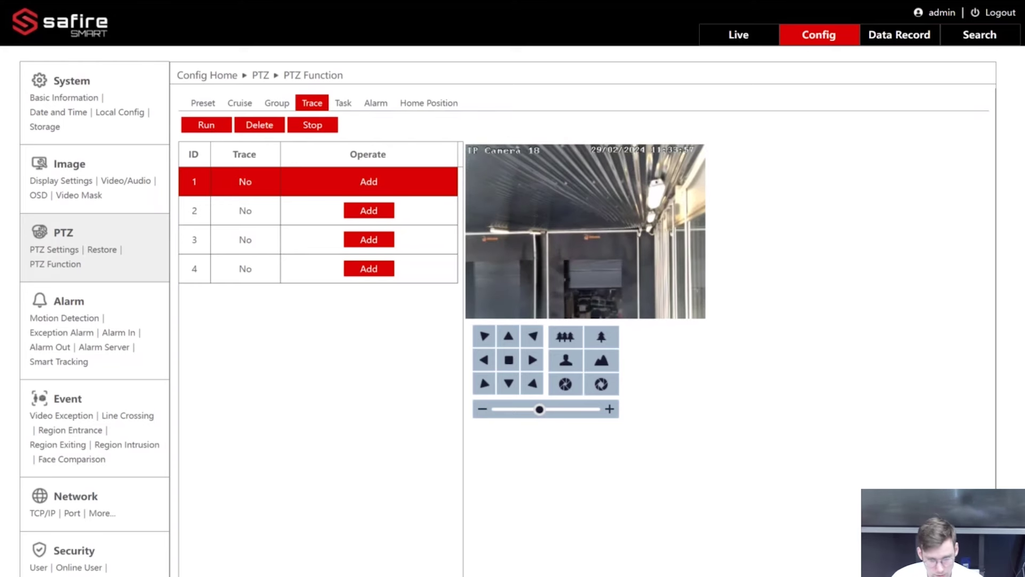
{"action": "left_click", "coordinate": [352, 101]}
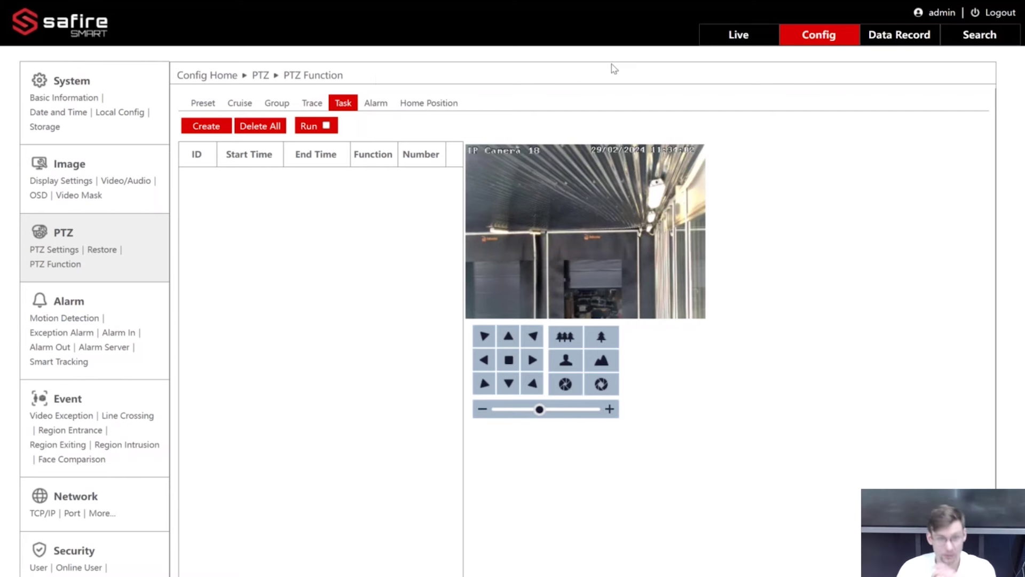
{"action": "left_click", "coordinate": [216, 127]}
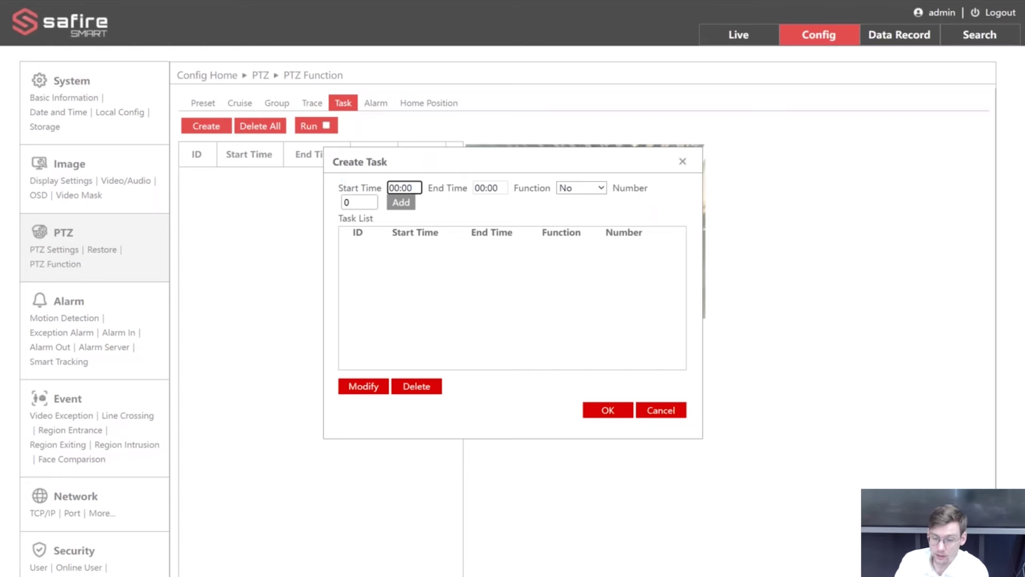
{"action": "left_click", "coordinate": [401, 187]}
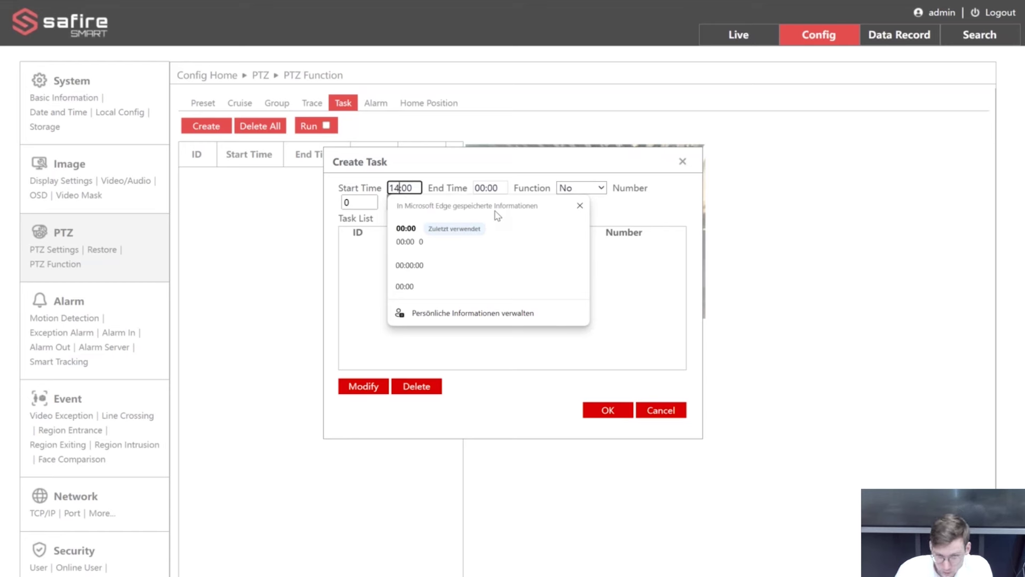
{"action": "left_click", "coordinate": [498, 188]}
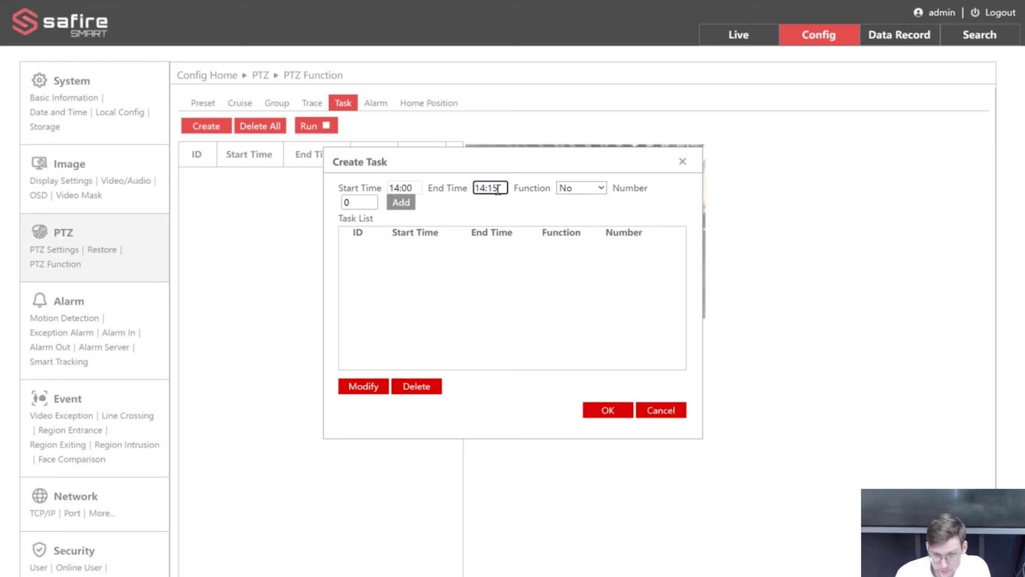
{"action": "left_click", "coordinate": [578, 190]}
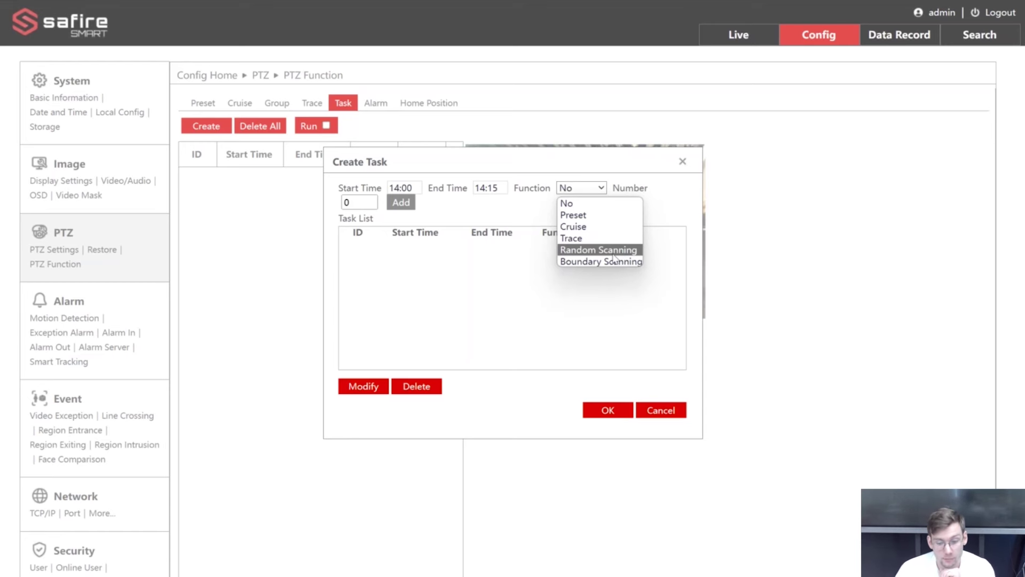
{"action": "left_click", "coordinate": [503, 296]}
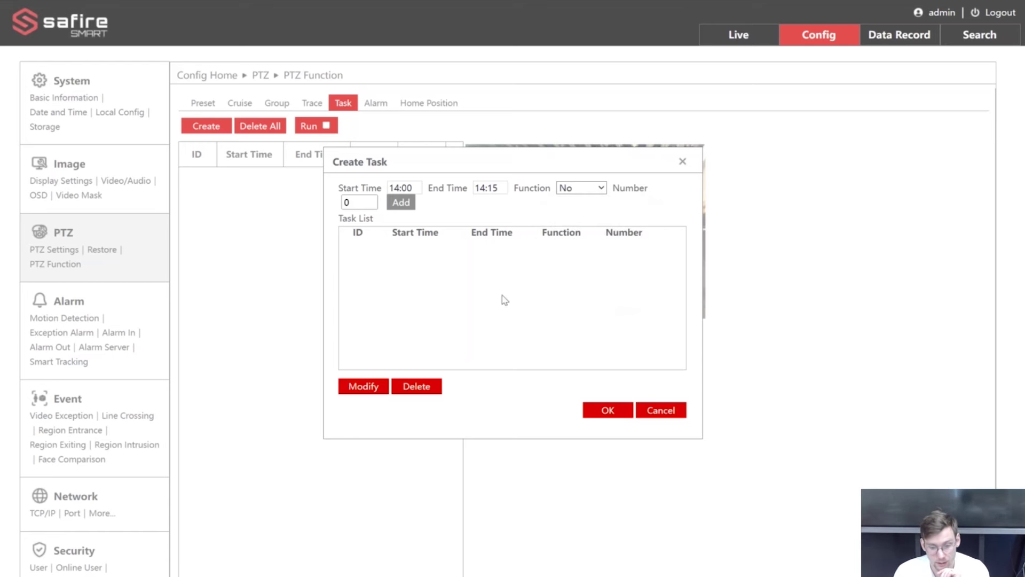
{"action": "left_click", "coordinate": [580, 188]}
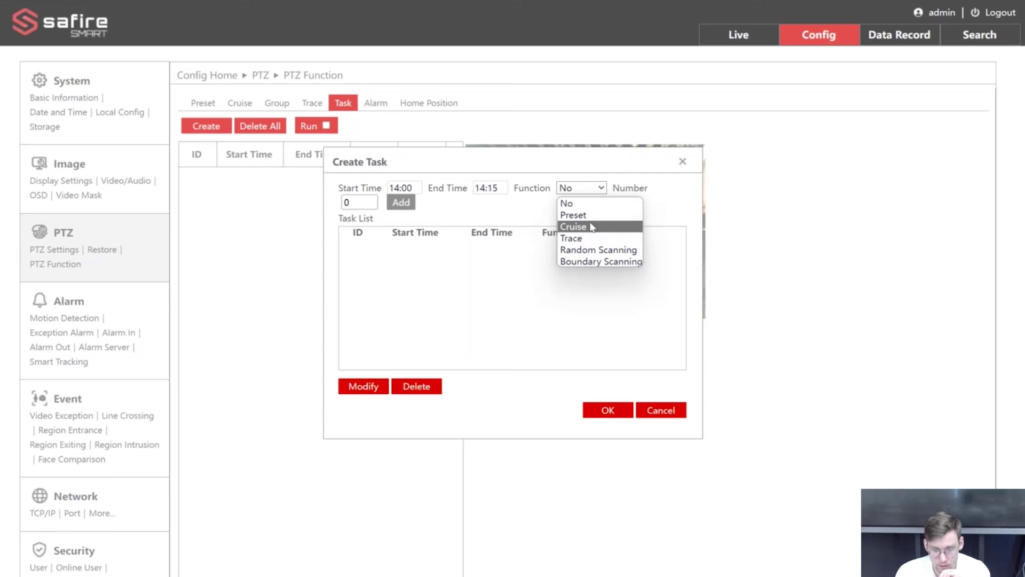
{"action": "left_click", "coordinate": [588, 220]}
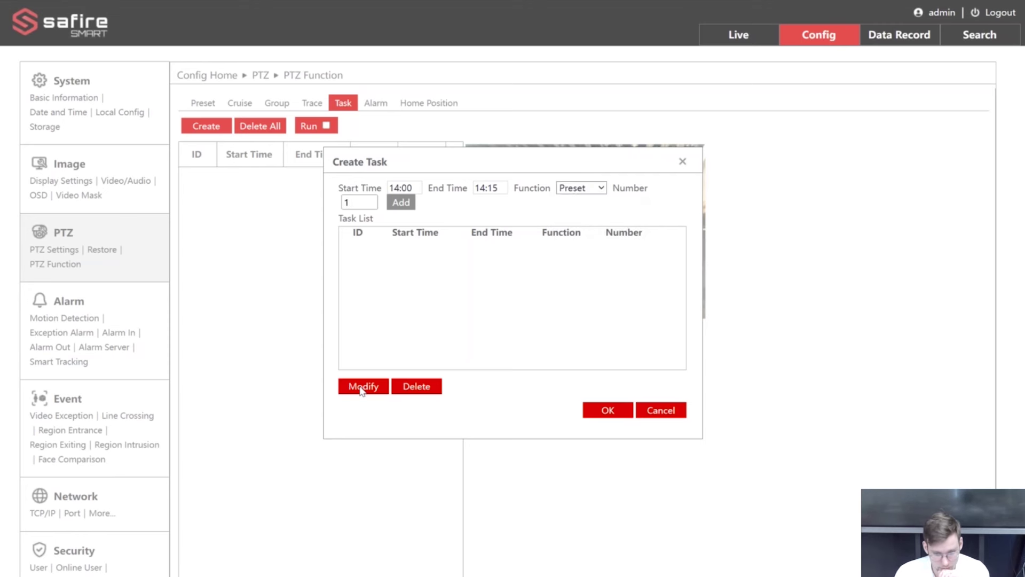
{"action": "left_click", "coordinate": [398, 205]}
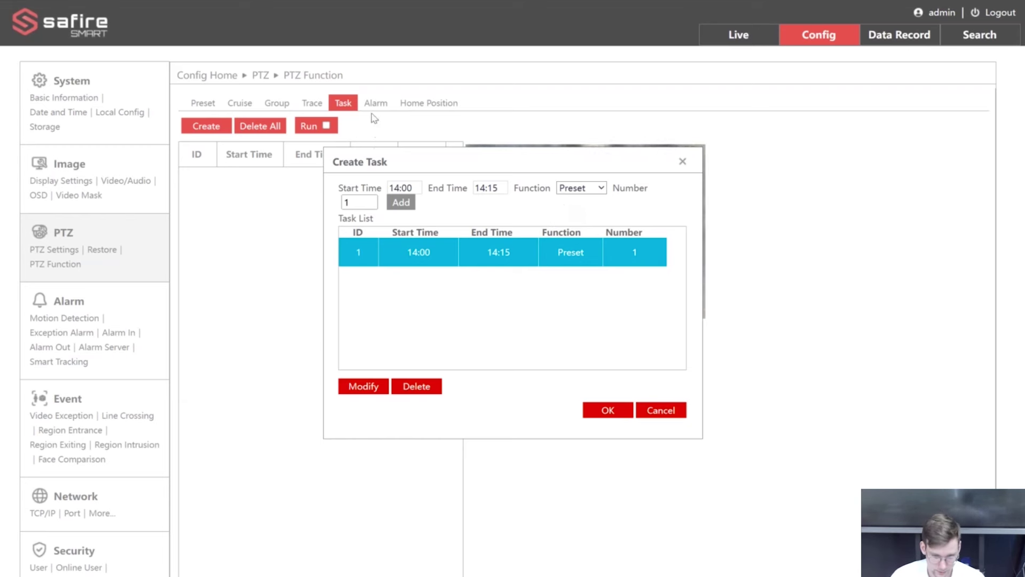
{"action": "left_click", "coordinate": [682, 161]}
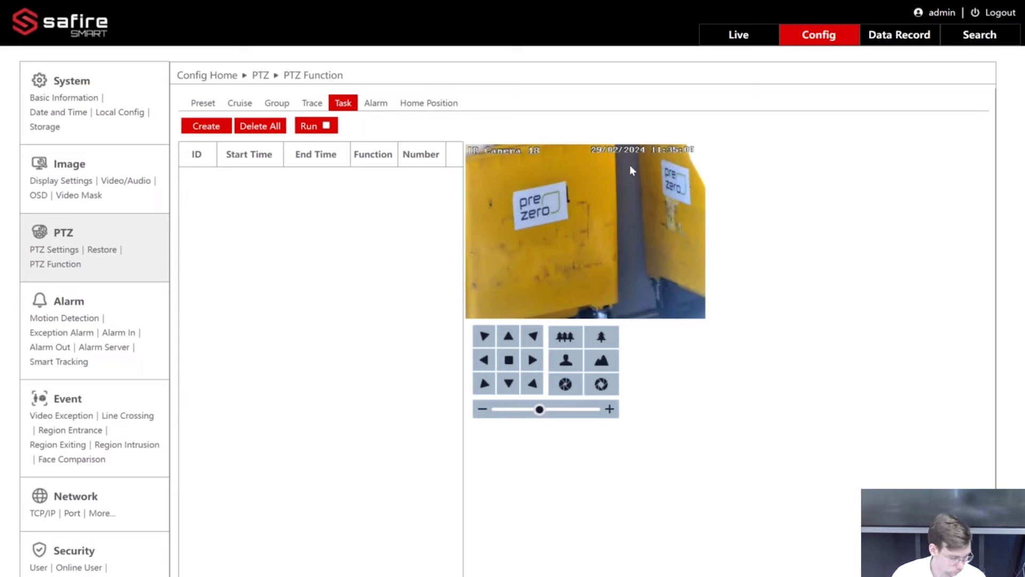
Step: Edit the PTZ alarm linkage, keeping Alarm Type NO, Alarm In On, Trigger No and Over No
{"action": "left_click", "coordinate": [381, 108]}
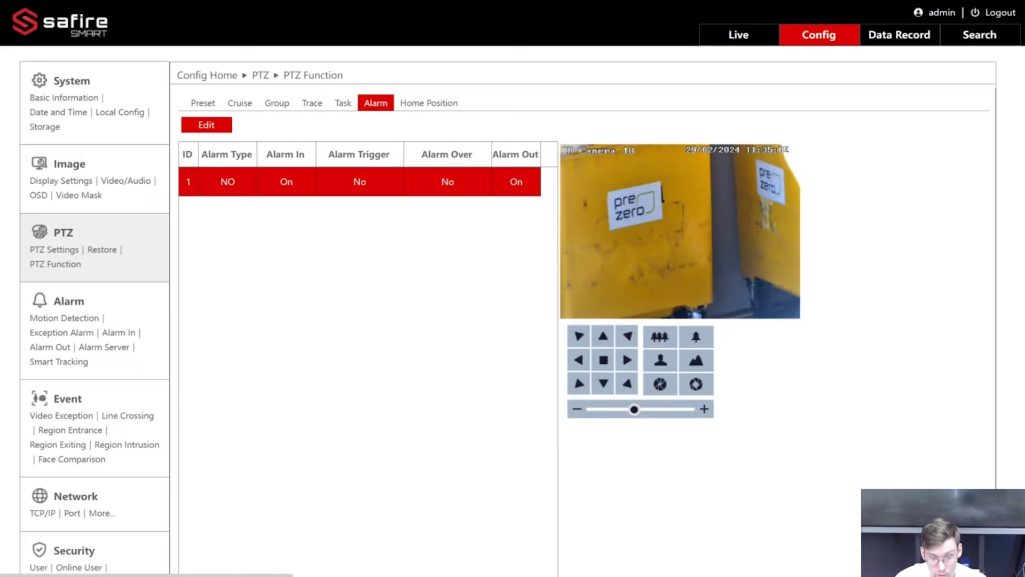
{"action": "left_click", "coordinate": [206, 125]}
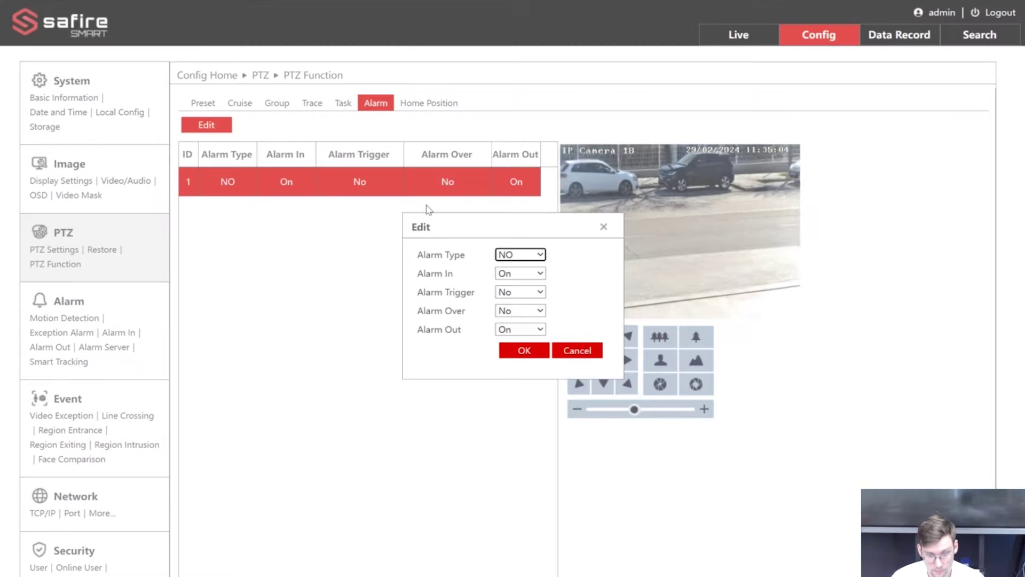
{"action": "left_click", "coordinate": [520, 256]}
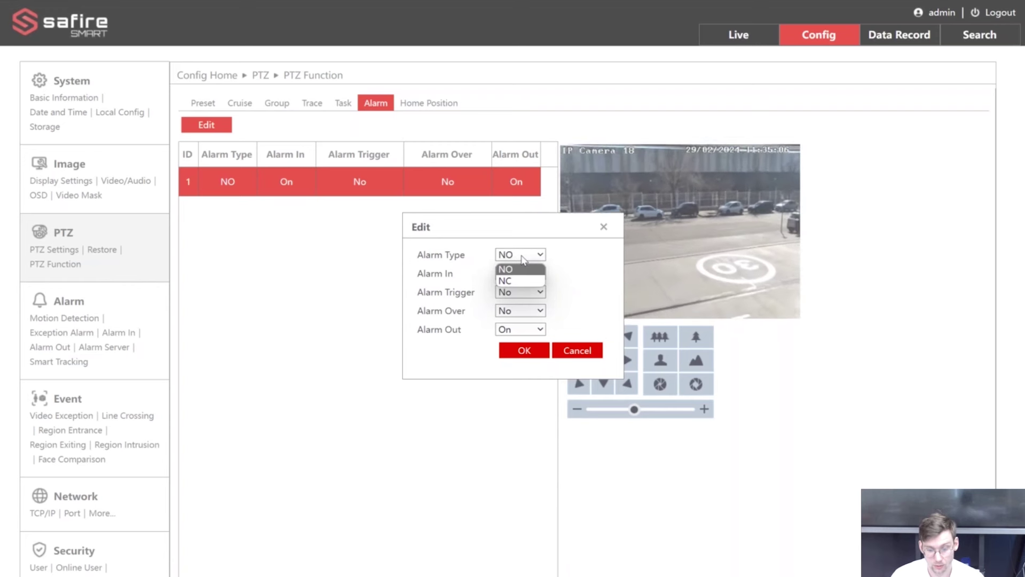
{"action": "left_click", "coordinate": [555, 240]}
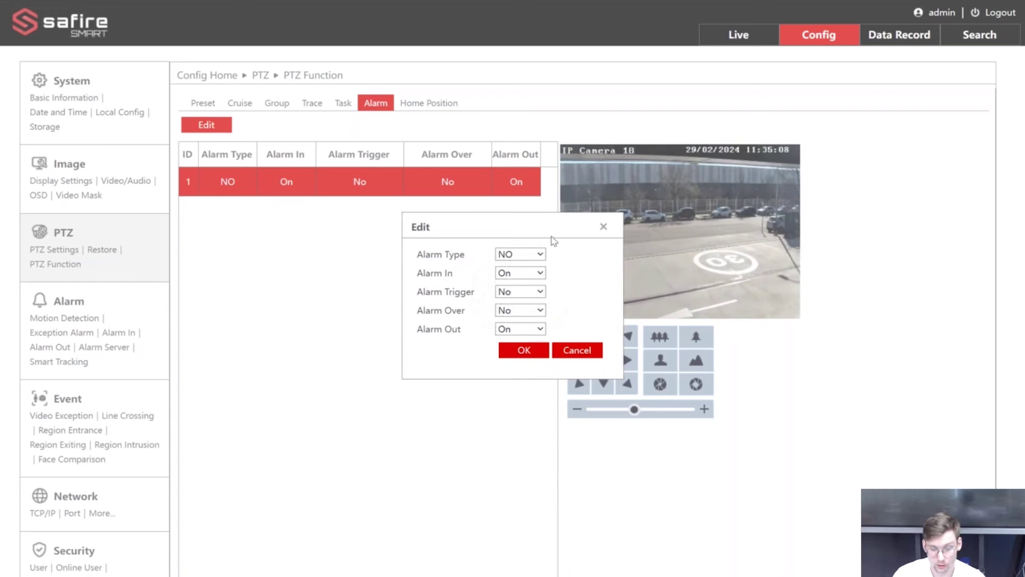
{"action": "left_click", "coordinate": [539, 274]}
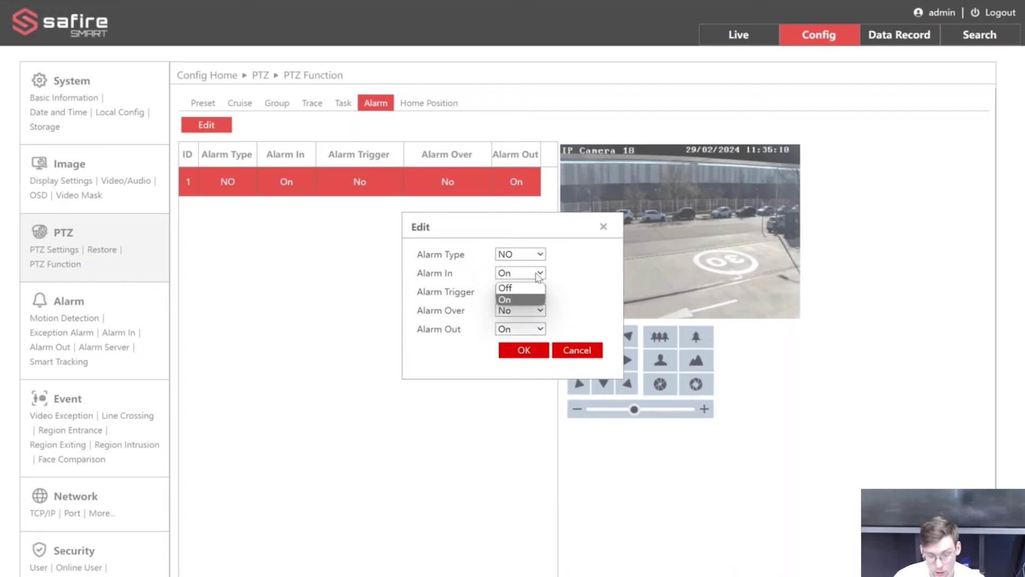
{"action": "left_click", "coordinate": [592, 273]}
{"action": "left_click", "coordinate": [517, 292]}
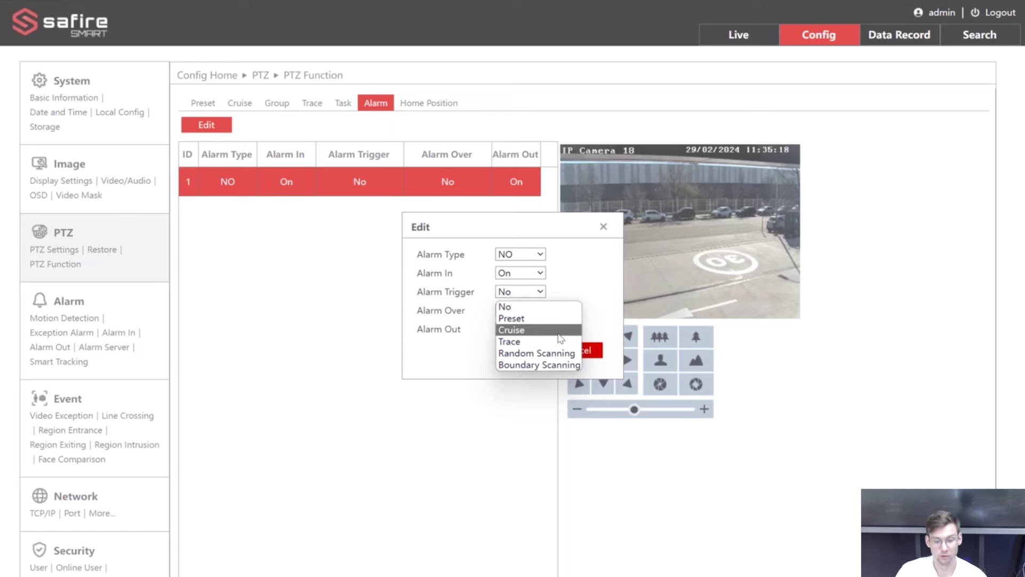
{"action": "left_click", "coordinate": [619, 278]}
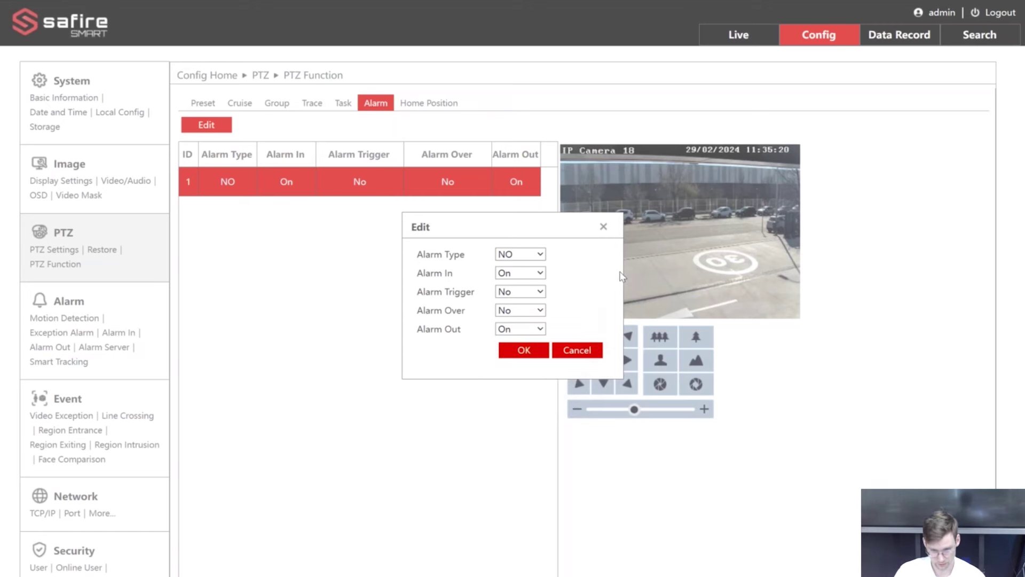
{"action": "left_click", "coordinate": [535, 312]}
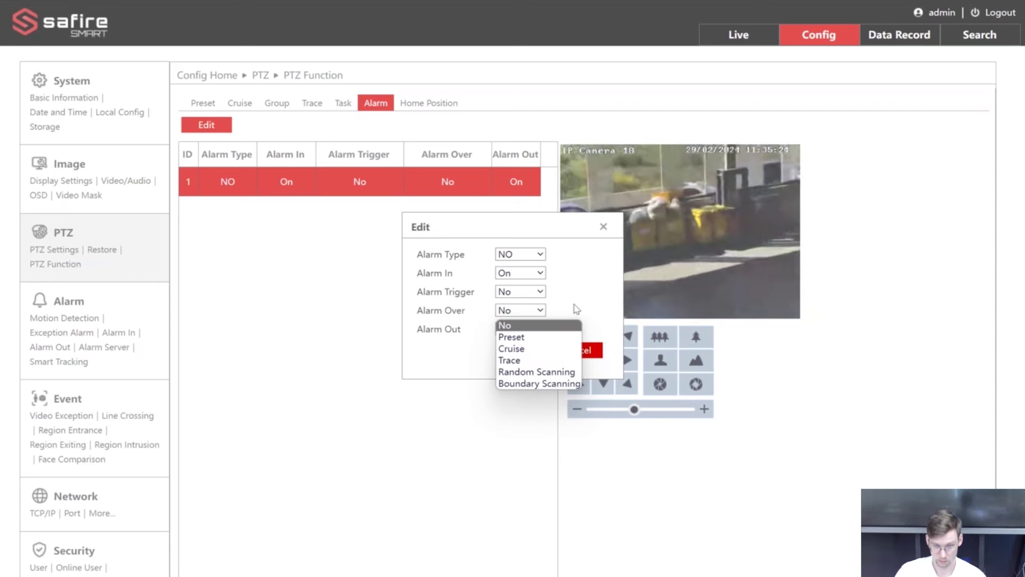
{"action": "left_click", "coordinate": [589, 294]}
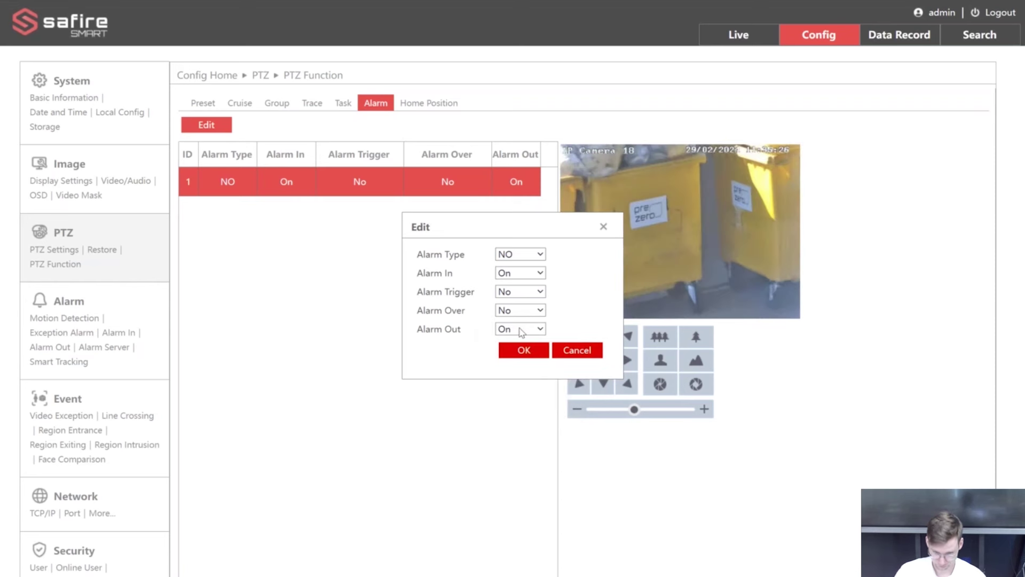
Step: Set Alarm Out to Off and save the linkage
{"action": "left_click", "coordinate": [520, 330]}
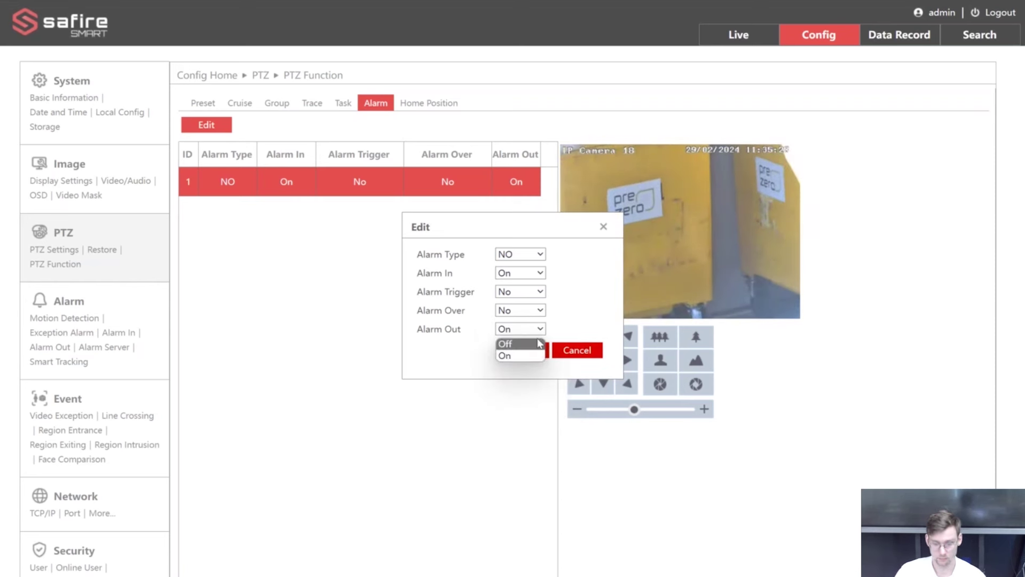
{"action": "left_click", "coordinate": [521, 355]}
{"action": "left_click", "coordinate": [528, 328]}
{"action": "left_click", "coordinate": [512, 344]}
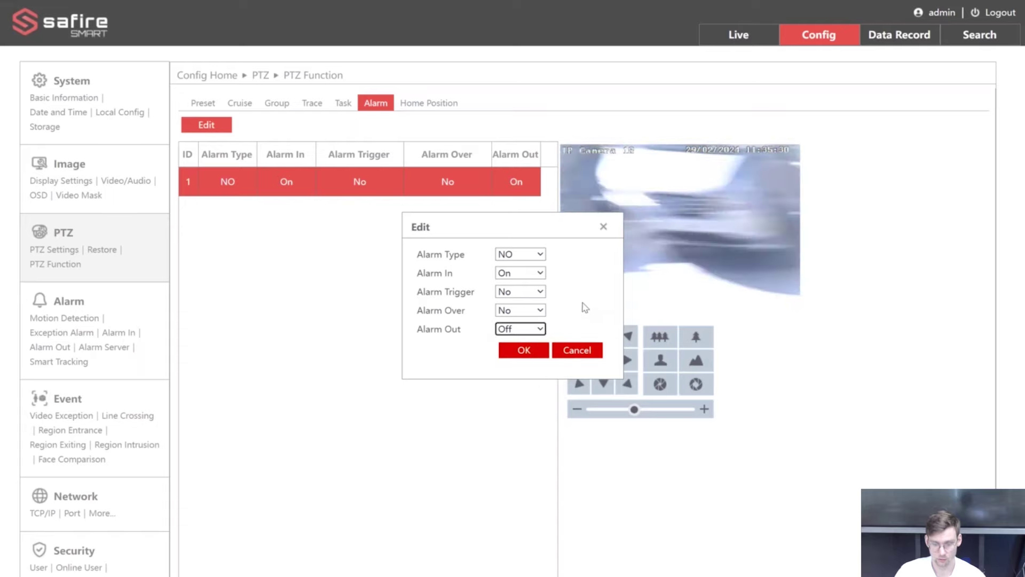
{"action": "left_click", "coordinate": [523, 350]}
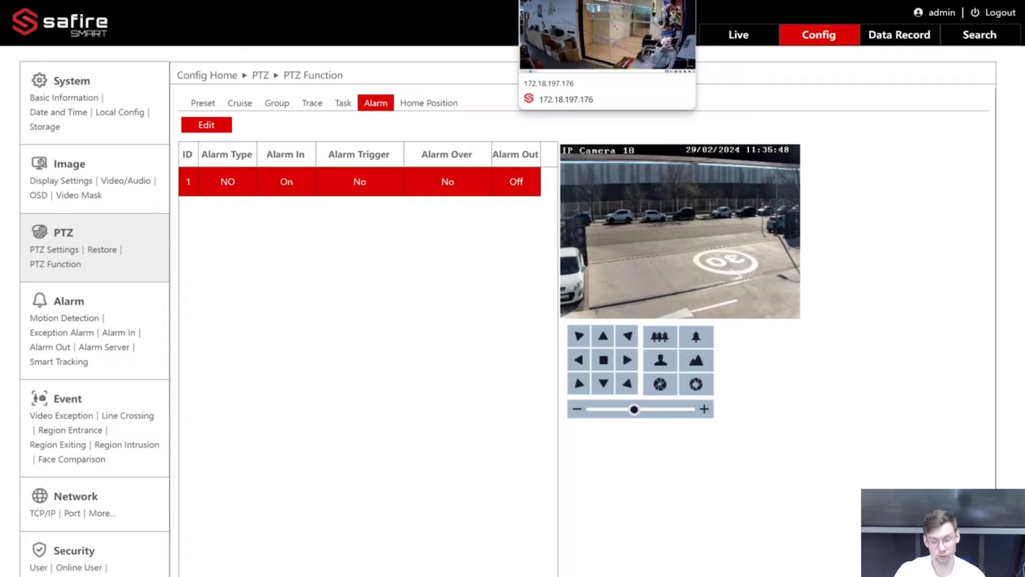
Step: Switch to the SF-IPSDDualLight camera's page and go to its Config section
{"action": "key", "text": "ctrl+Tab"}
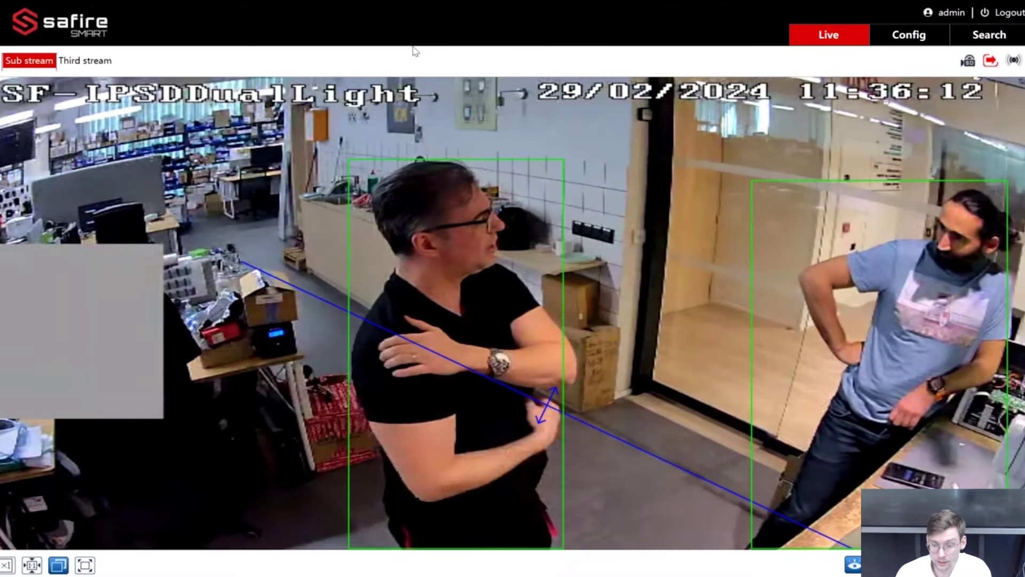
{"action": "left_click", "coordinate": [908, 36]}
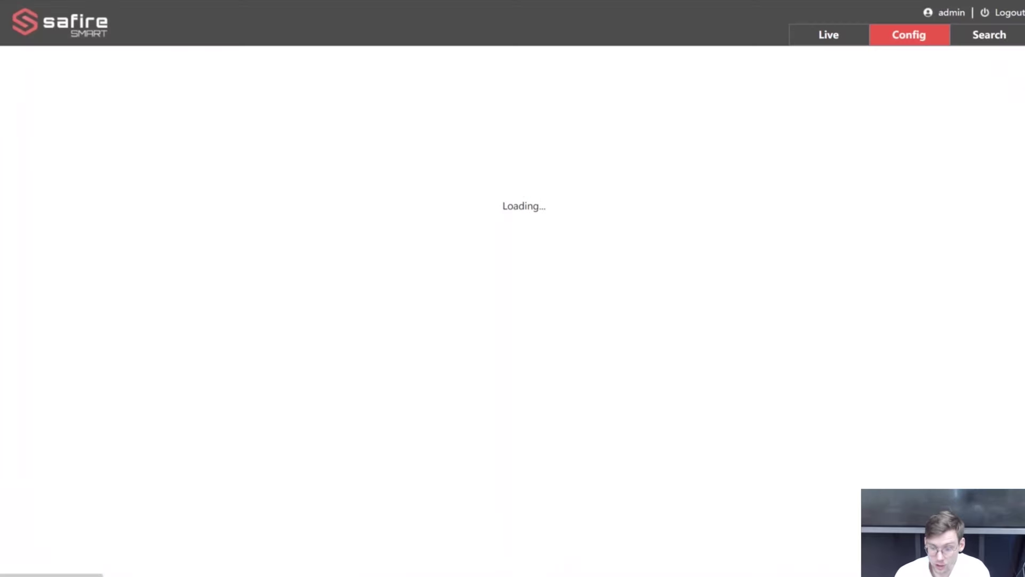